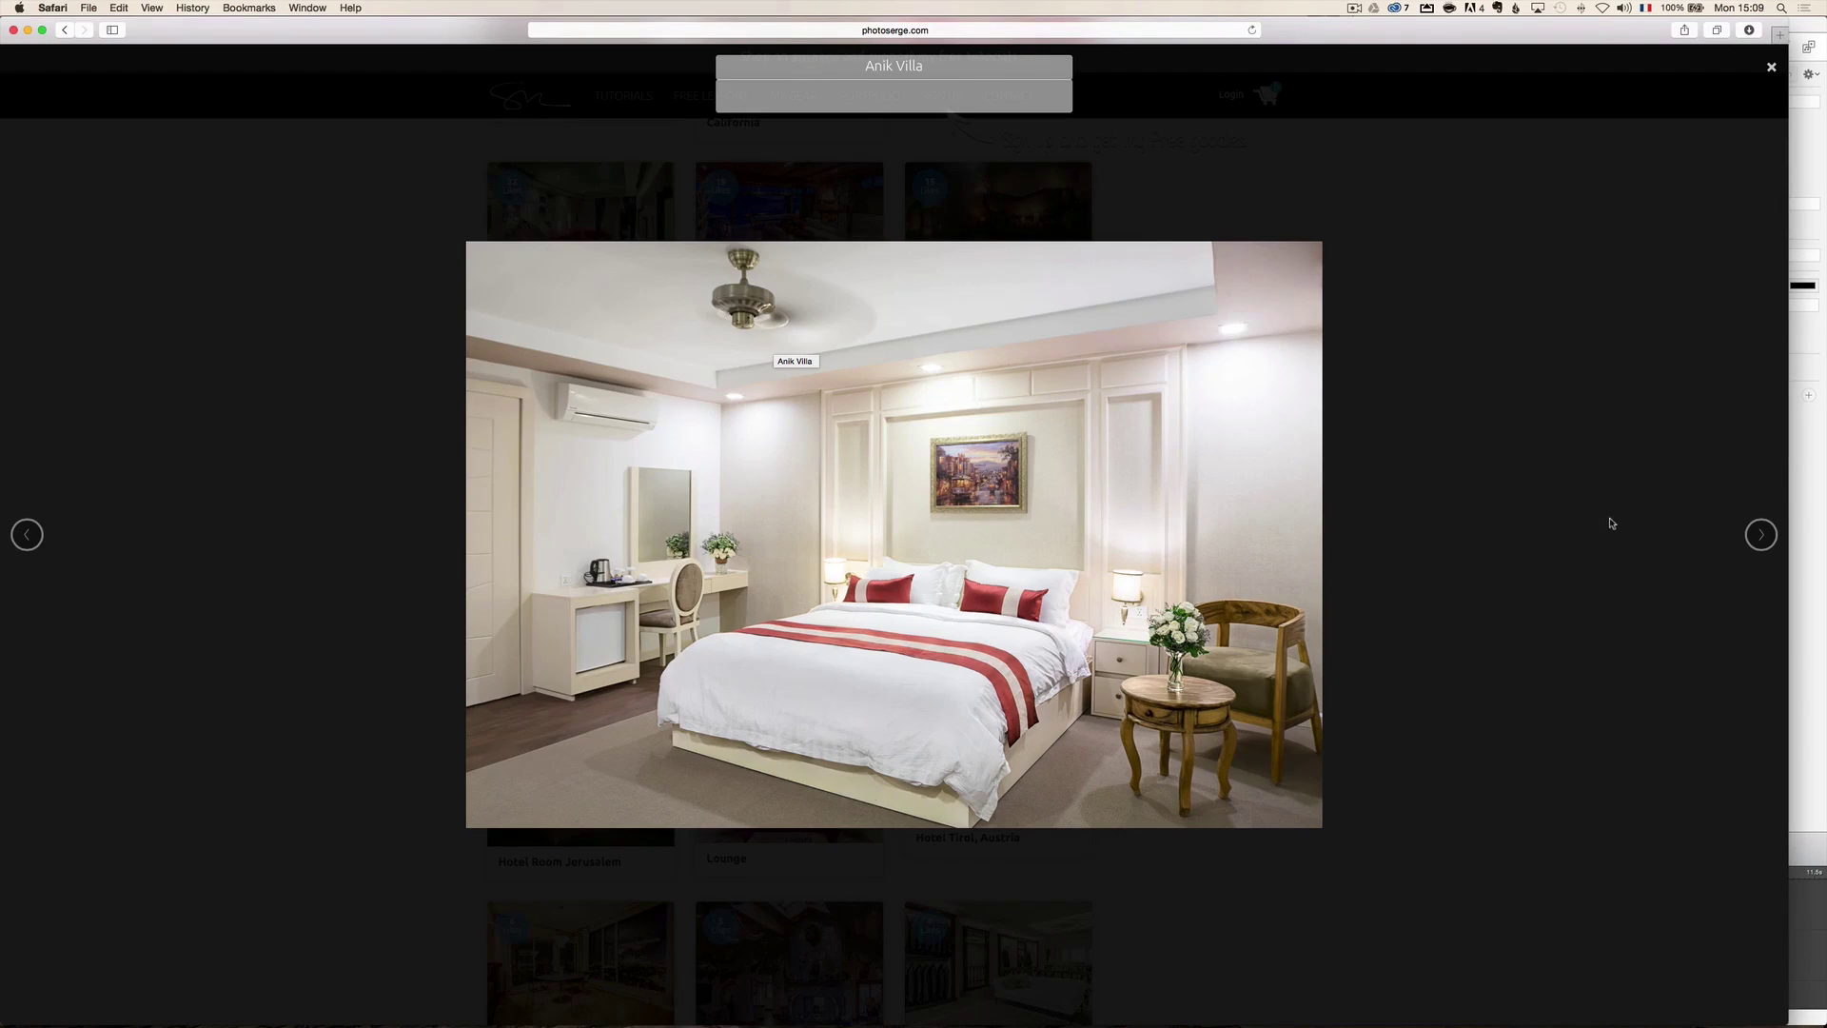
# Advance the photoserge.com gallery lightbox past the Anik Villa bedroom photo to the next one
pyautogui.click(1759, 535)
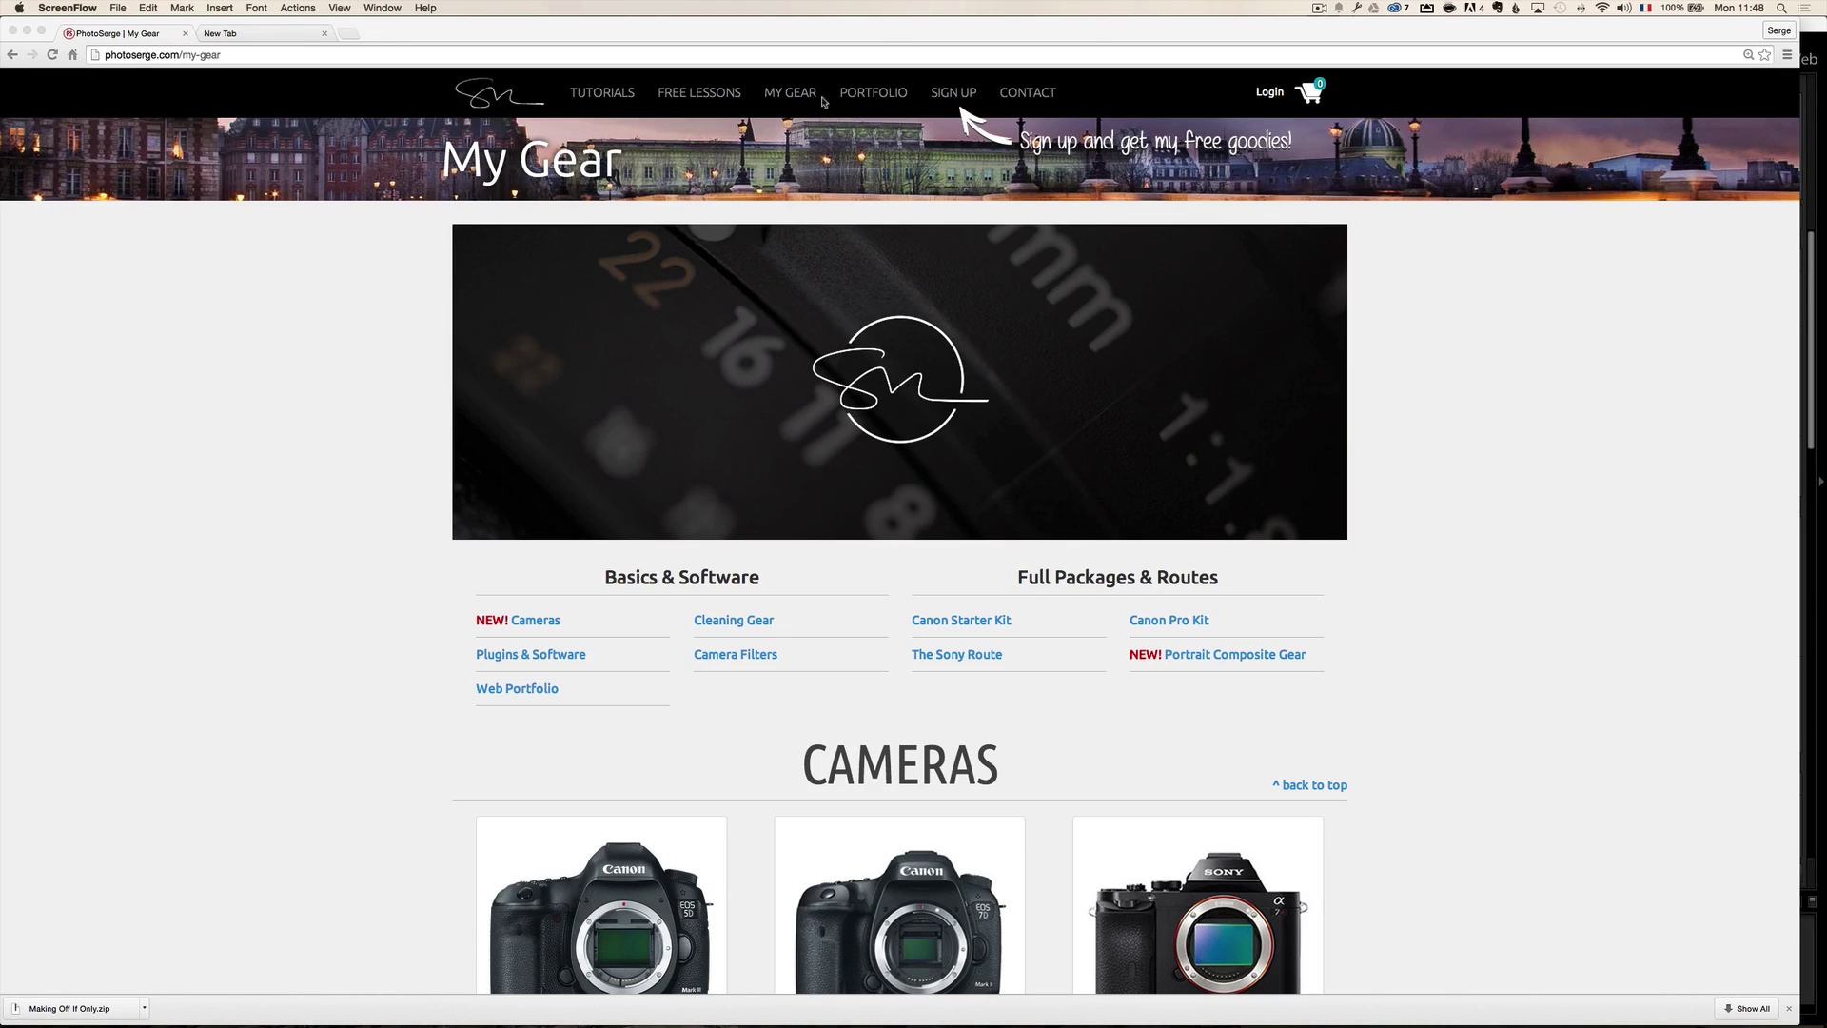
# Bring Chrome forward and scroll through the photoserge.com My Gear page
pyautogui.click(786, 95)
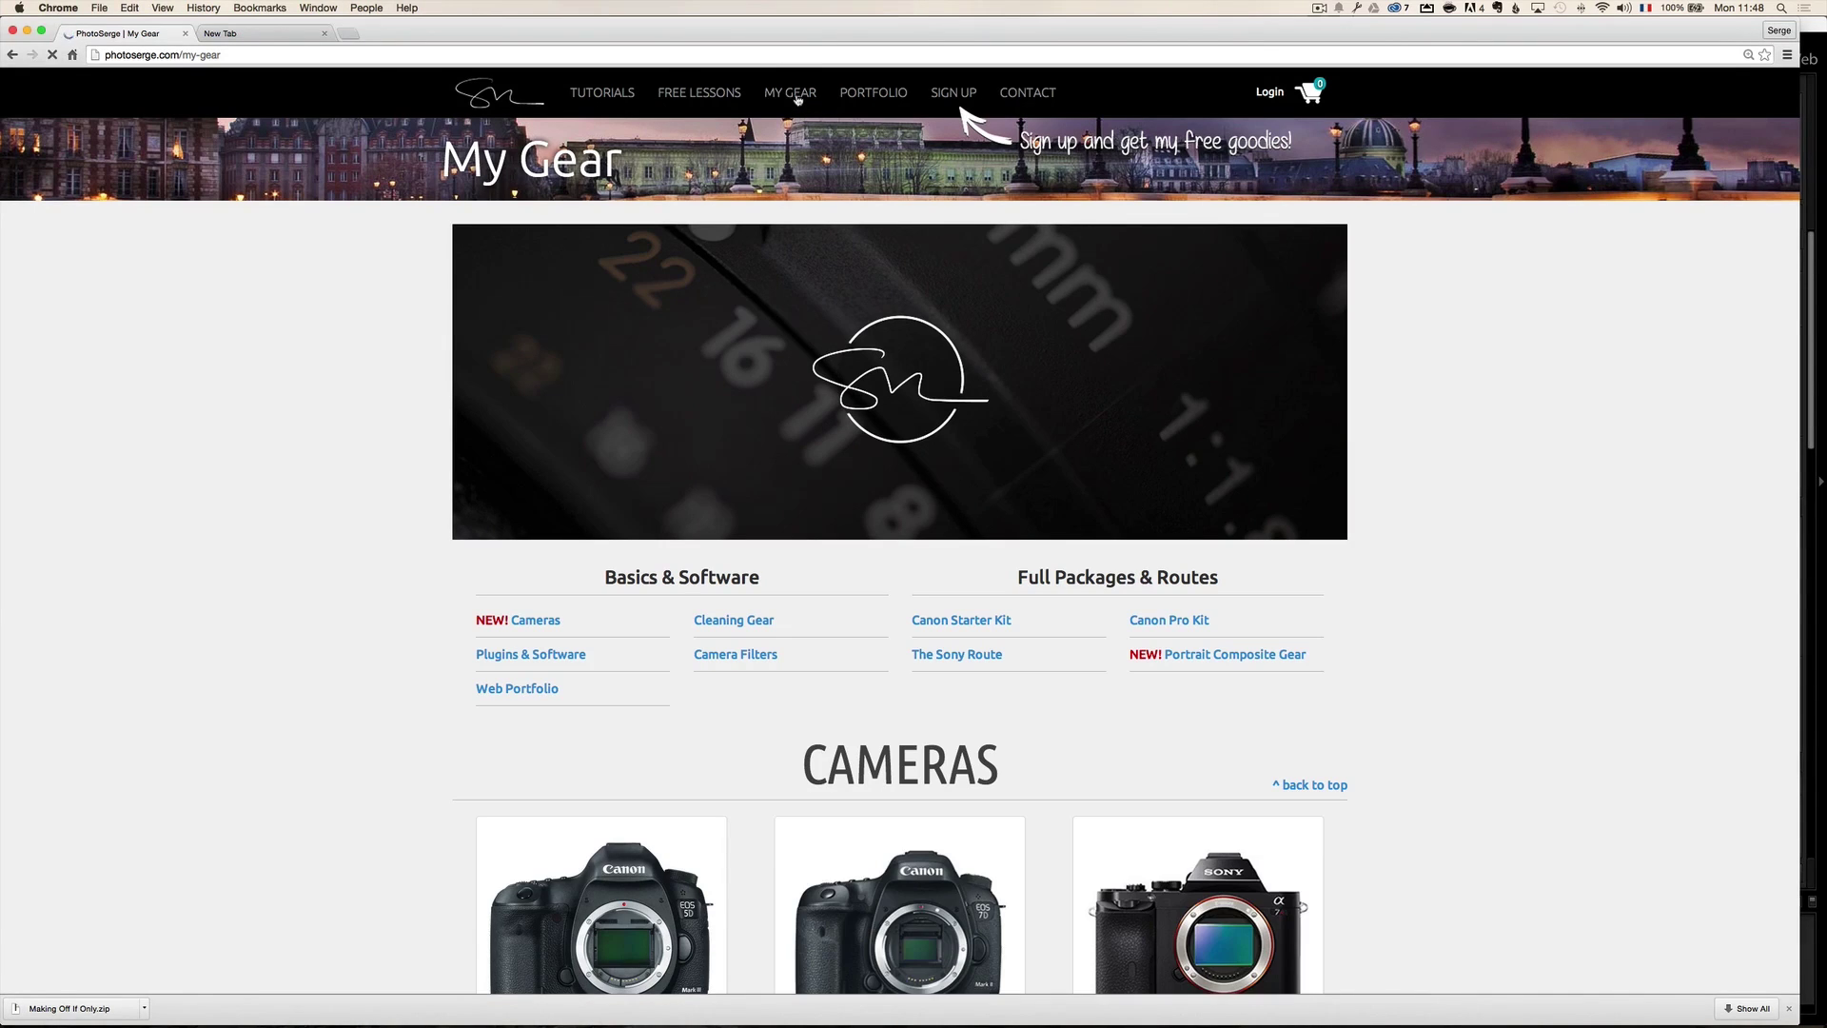
pyautogui.scroll(-4, 756, 731)
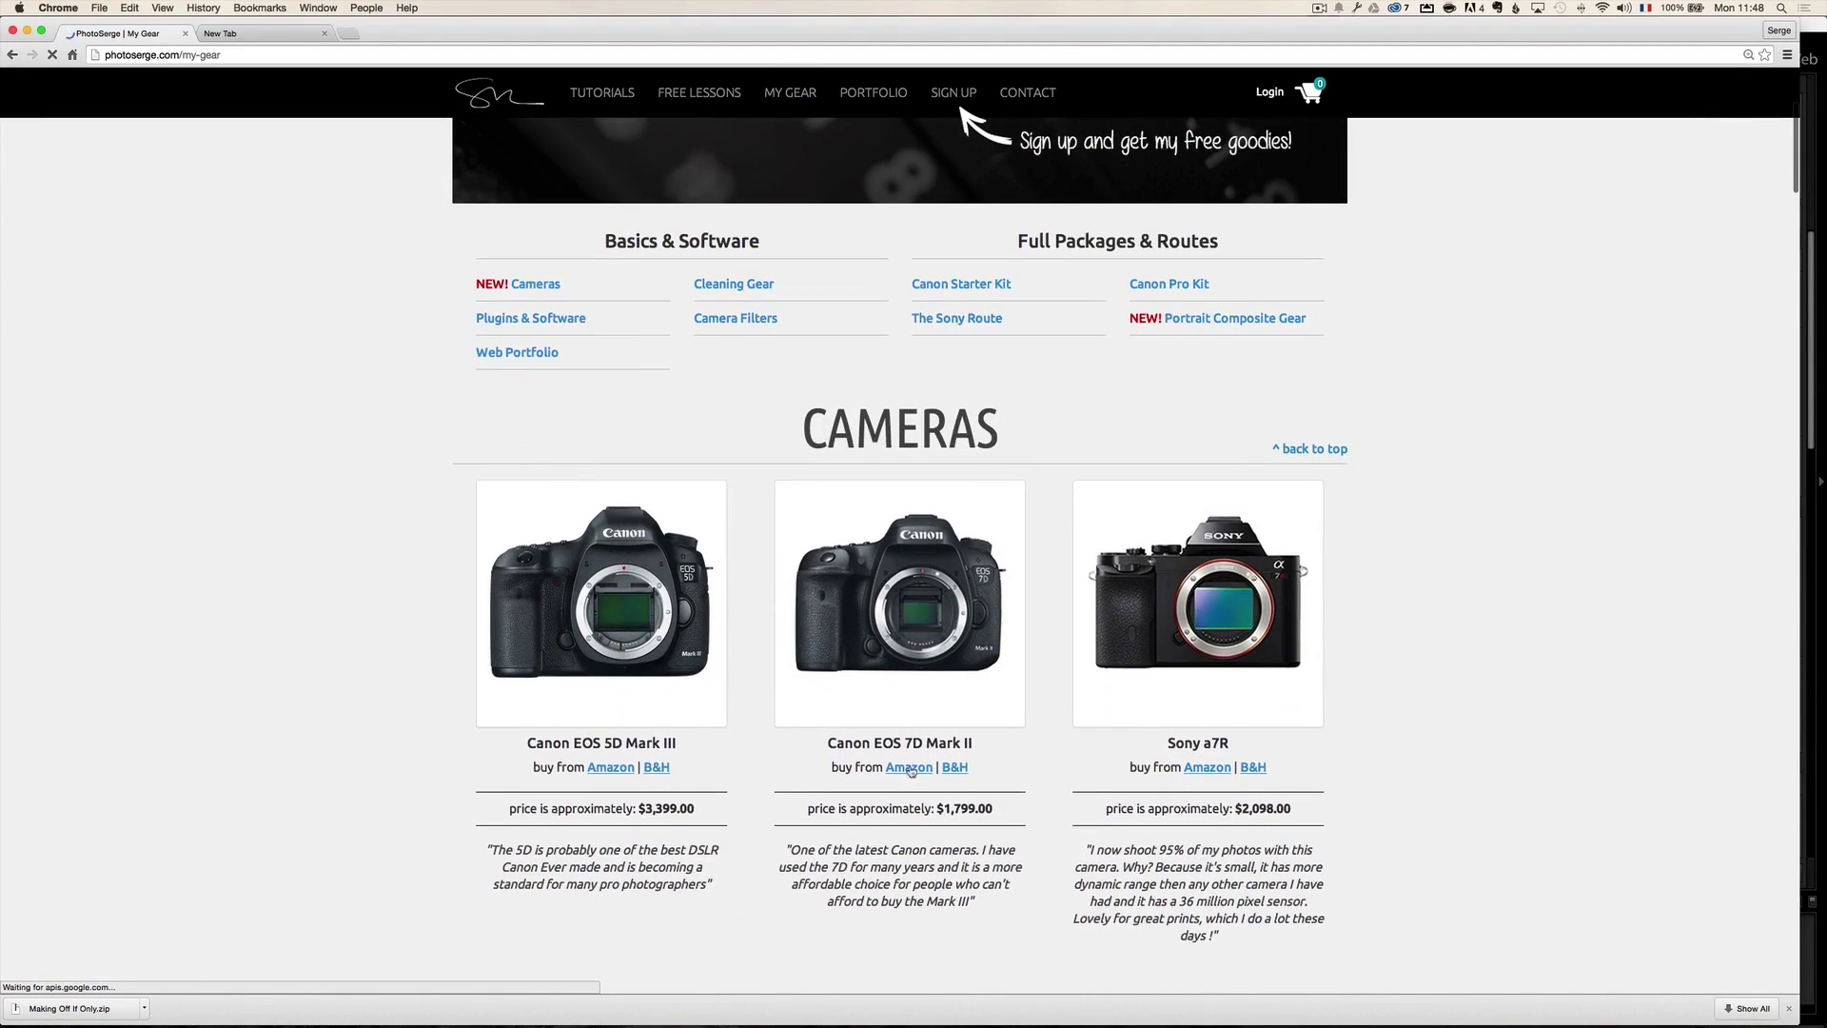
pyautogui.scroll(-5, 1061, 707)
pyautogui.scroll(-4, 1061, 707)
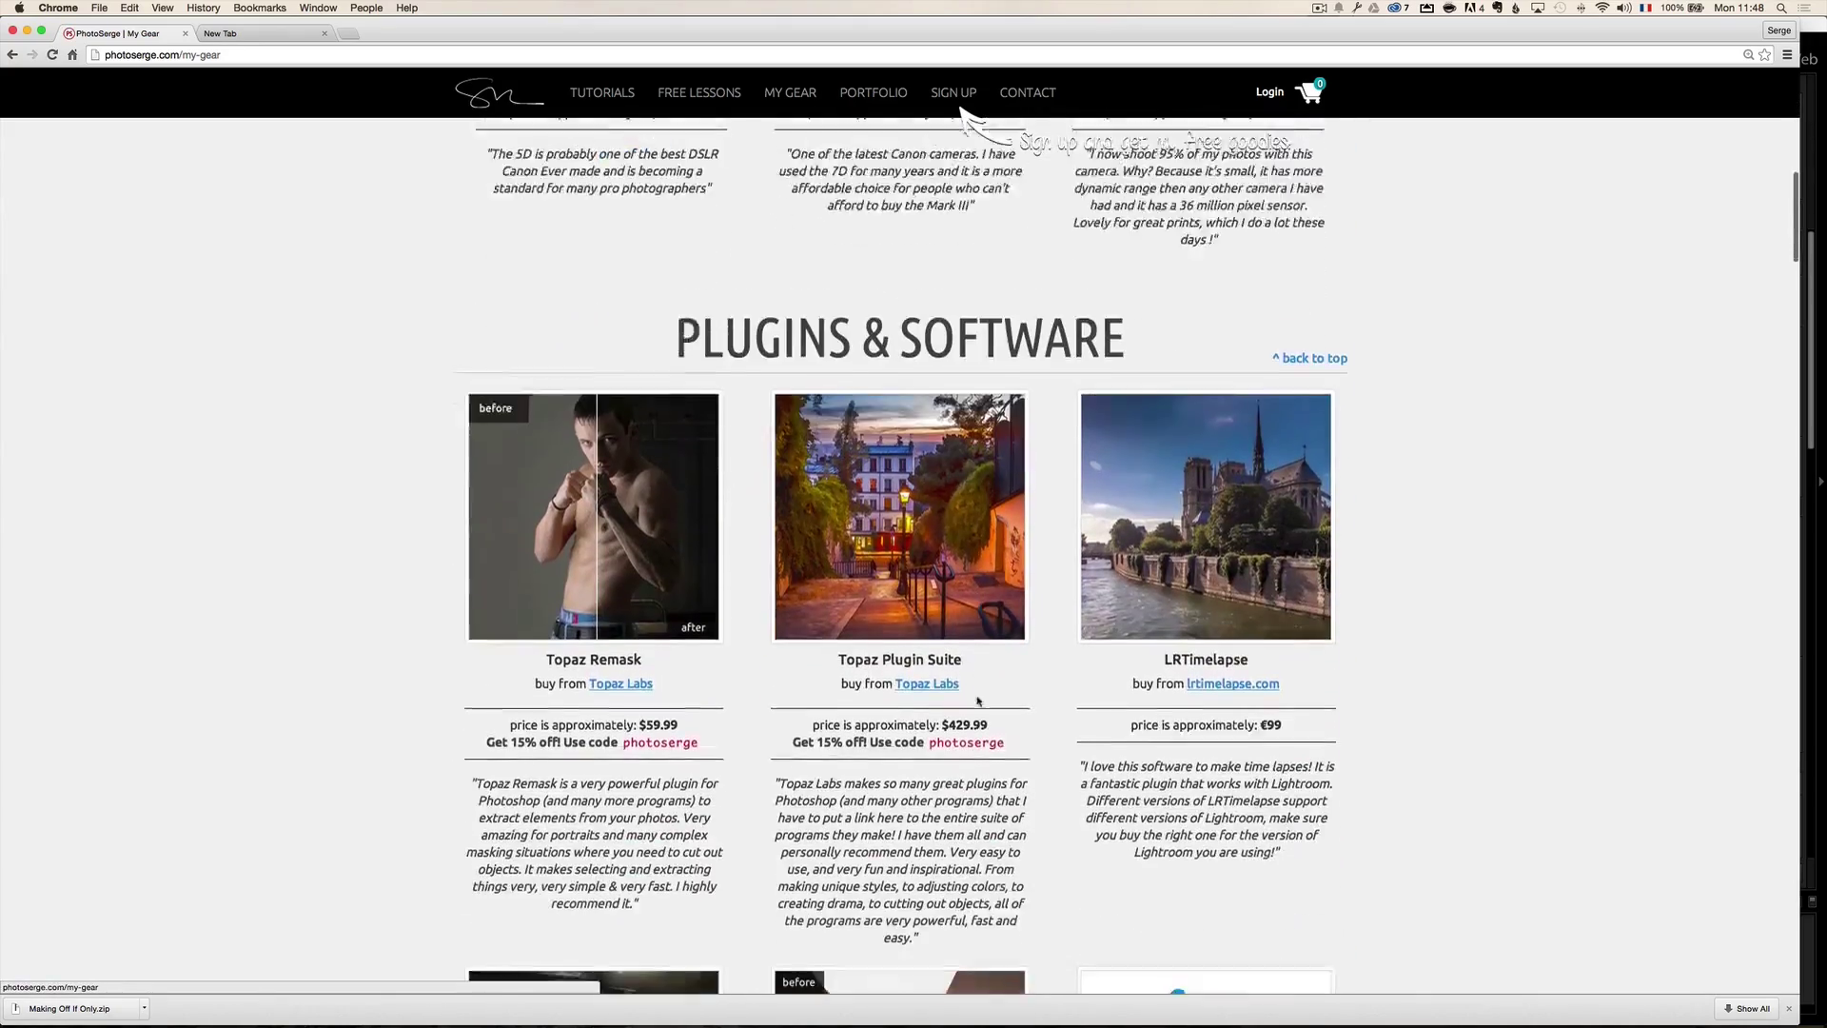
pyautogui.scroll(4, 1187, 530)
pyautogui.scroll(3, 1187, 530)
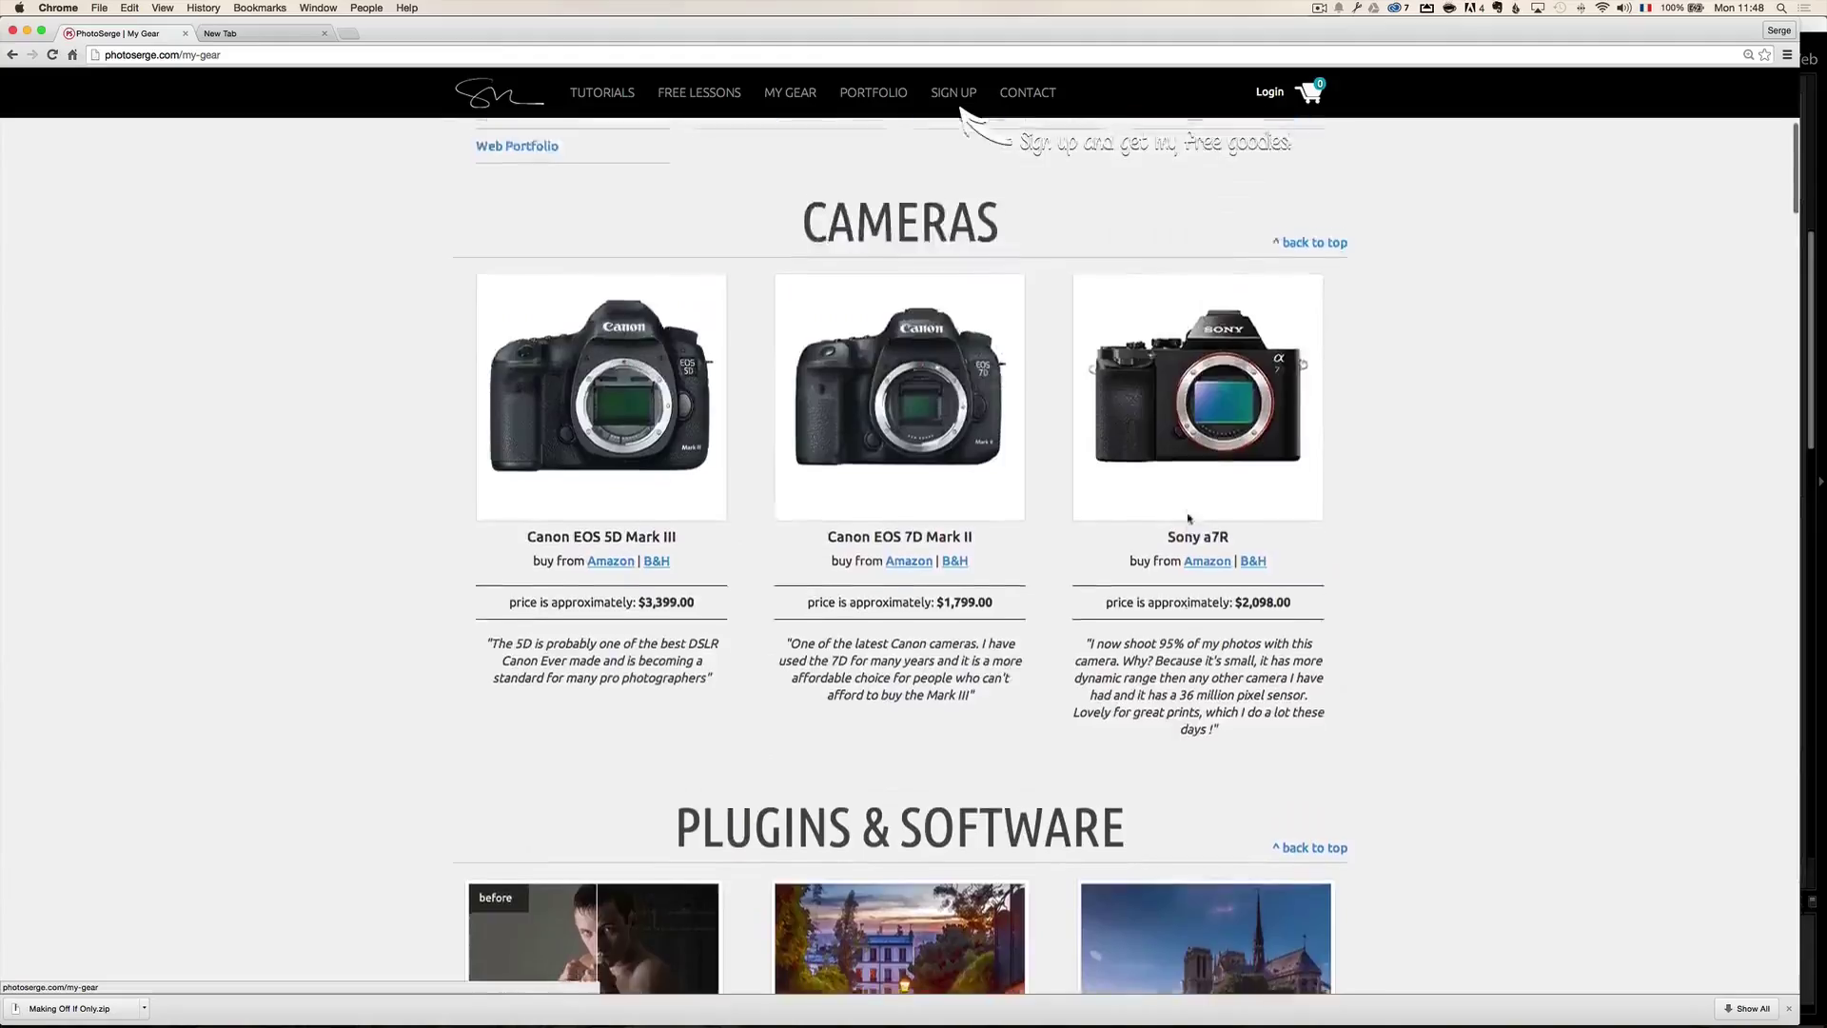
pyautogui.scroll(-12, 1186, 524)
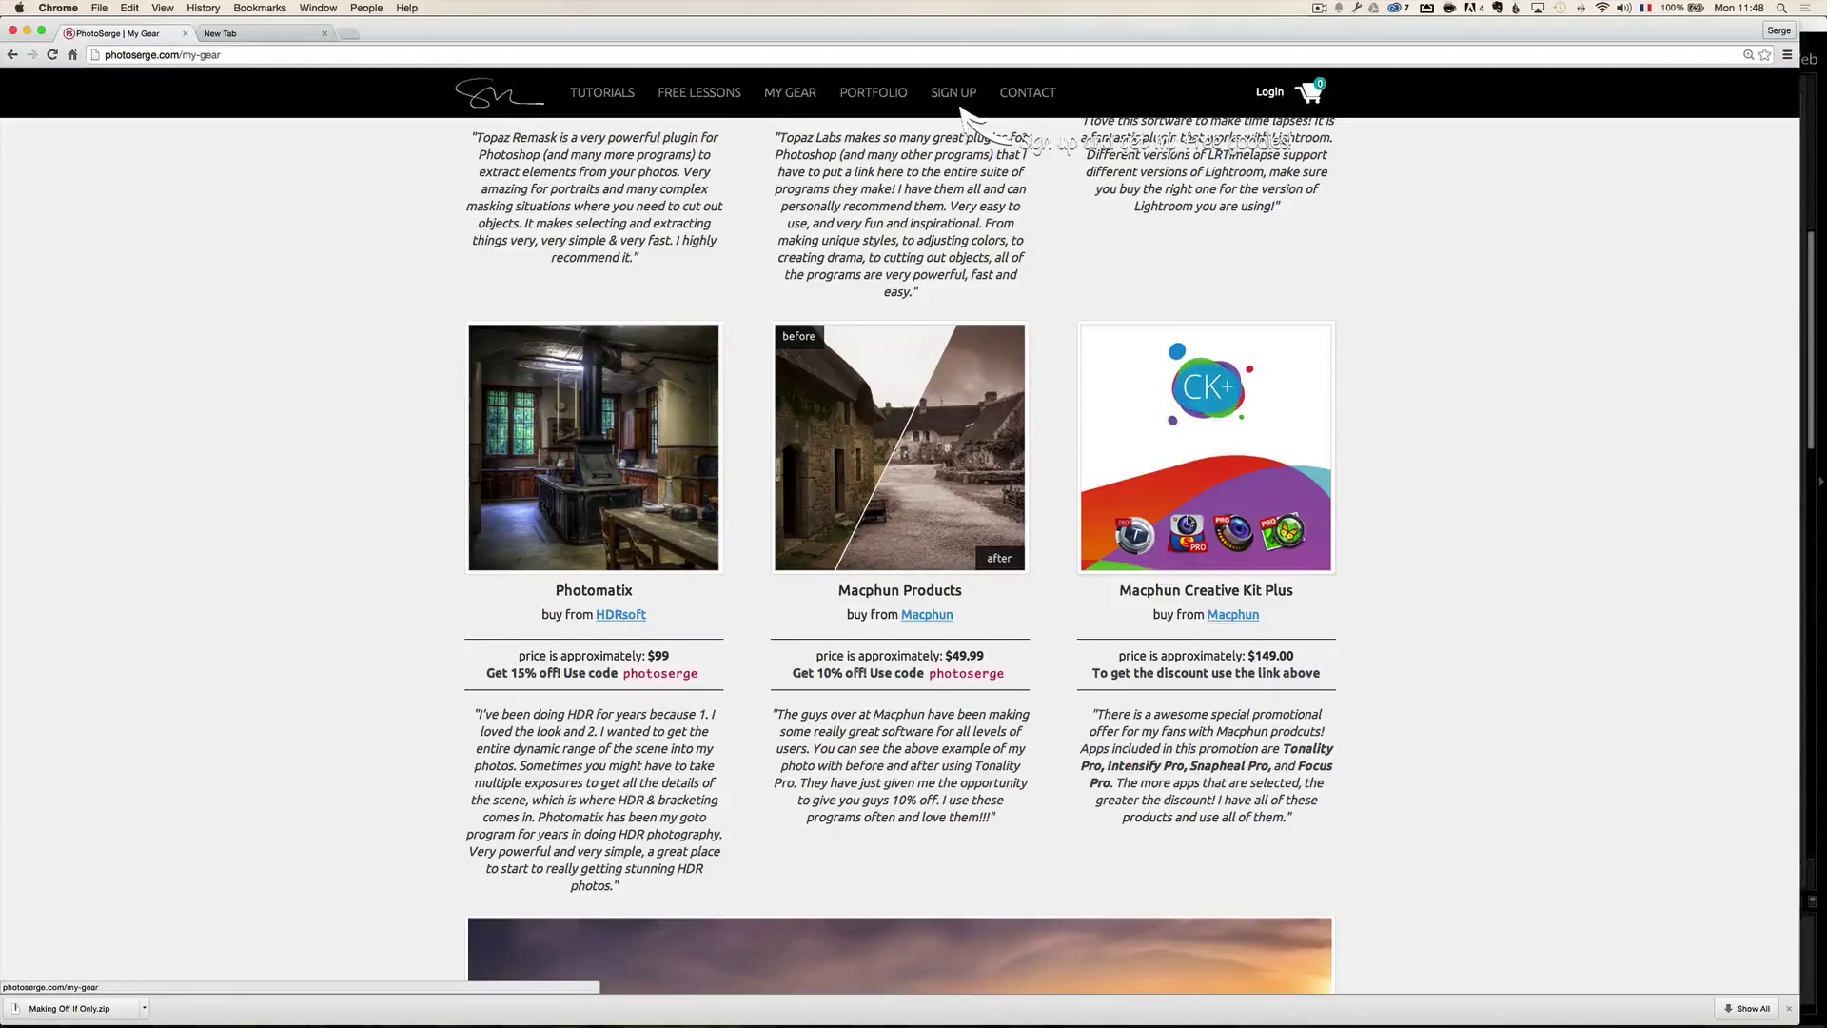
pyautogui.scroll(10, 1280, 577)
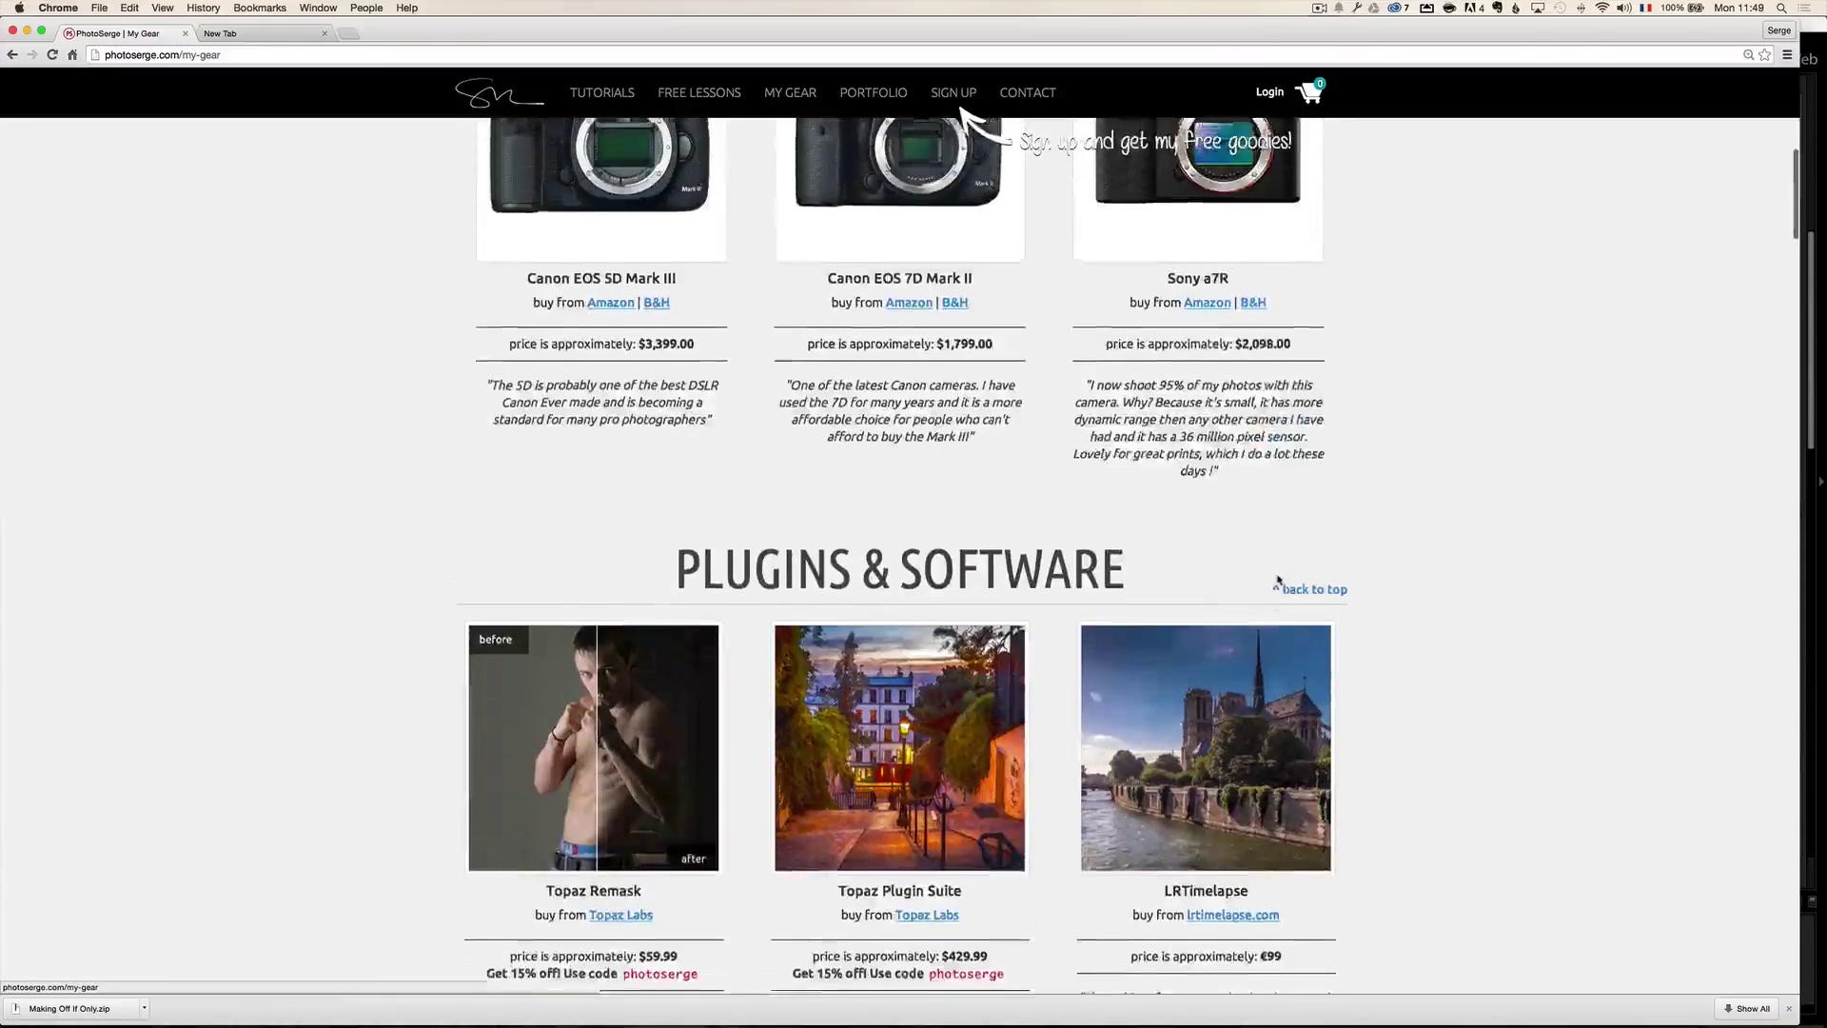
pyautogui.scroll(6, 1285, 578)
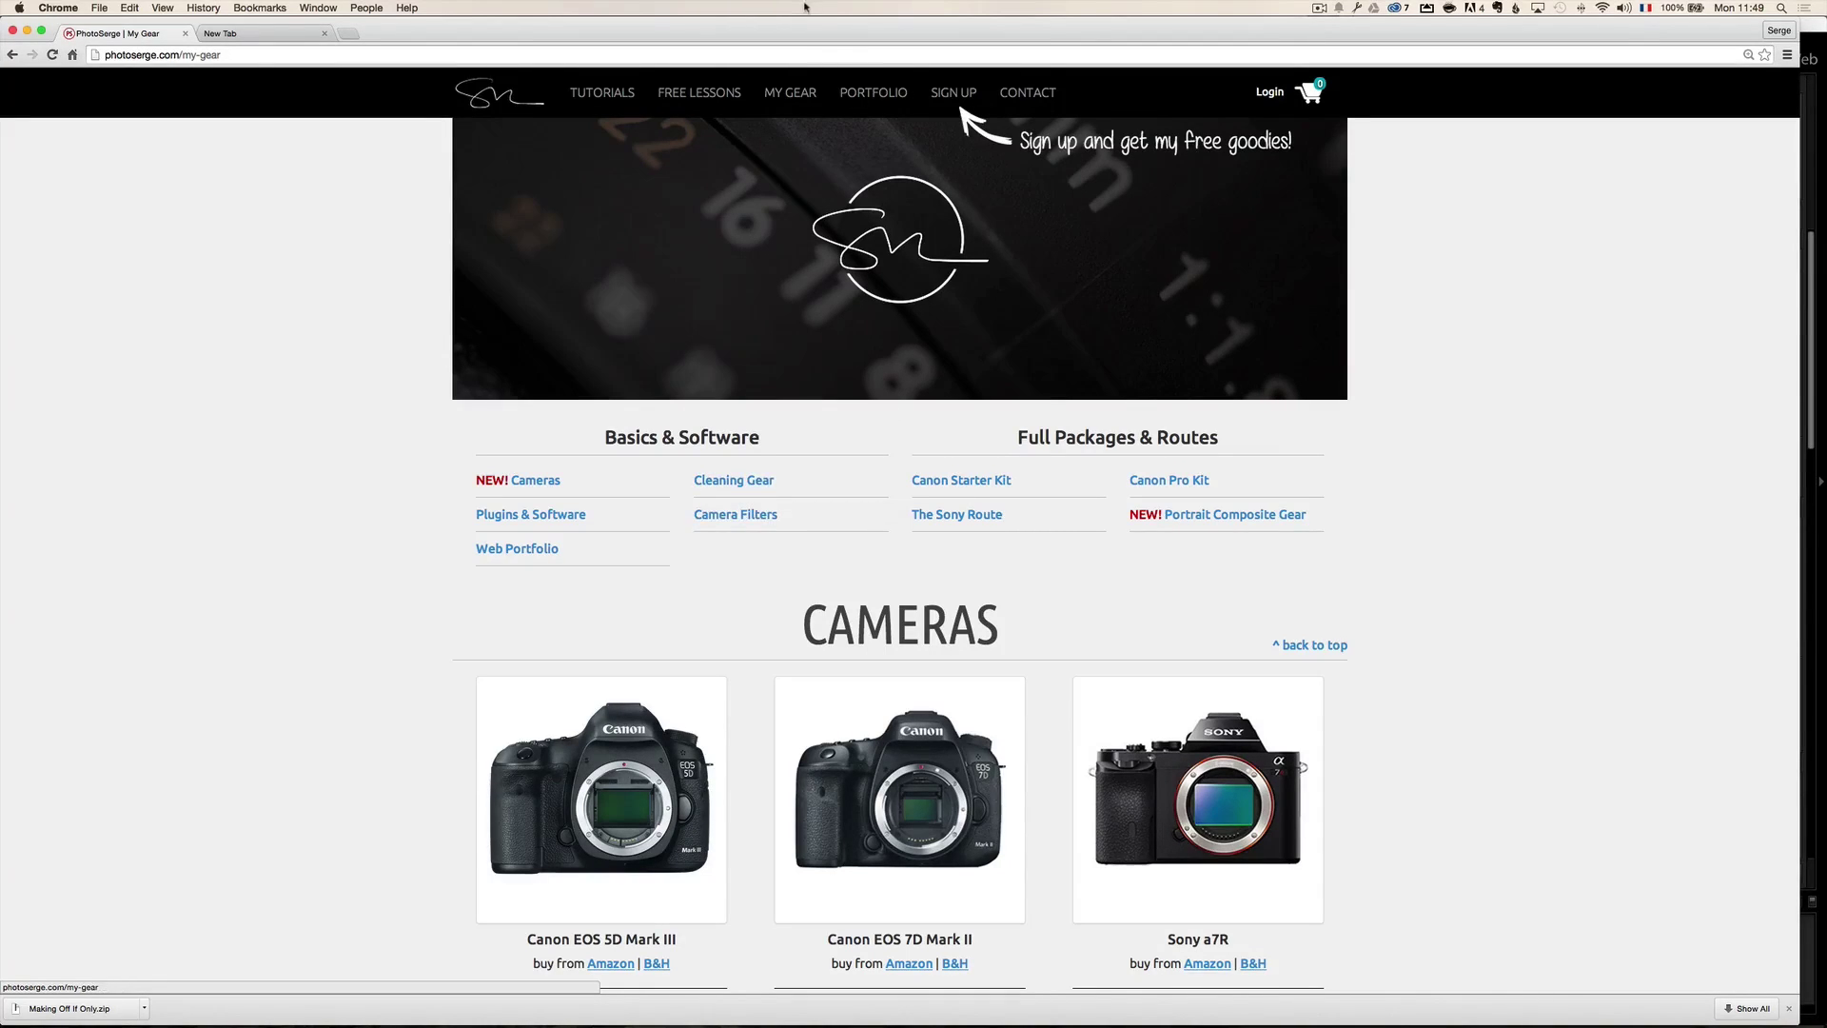
# Jump to the product listings and scroll down to The Sony Route section
pyautogui.click(970, 482)
pyautogui.scroll(-15, 976, 491)
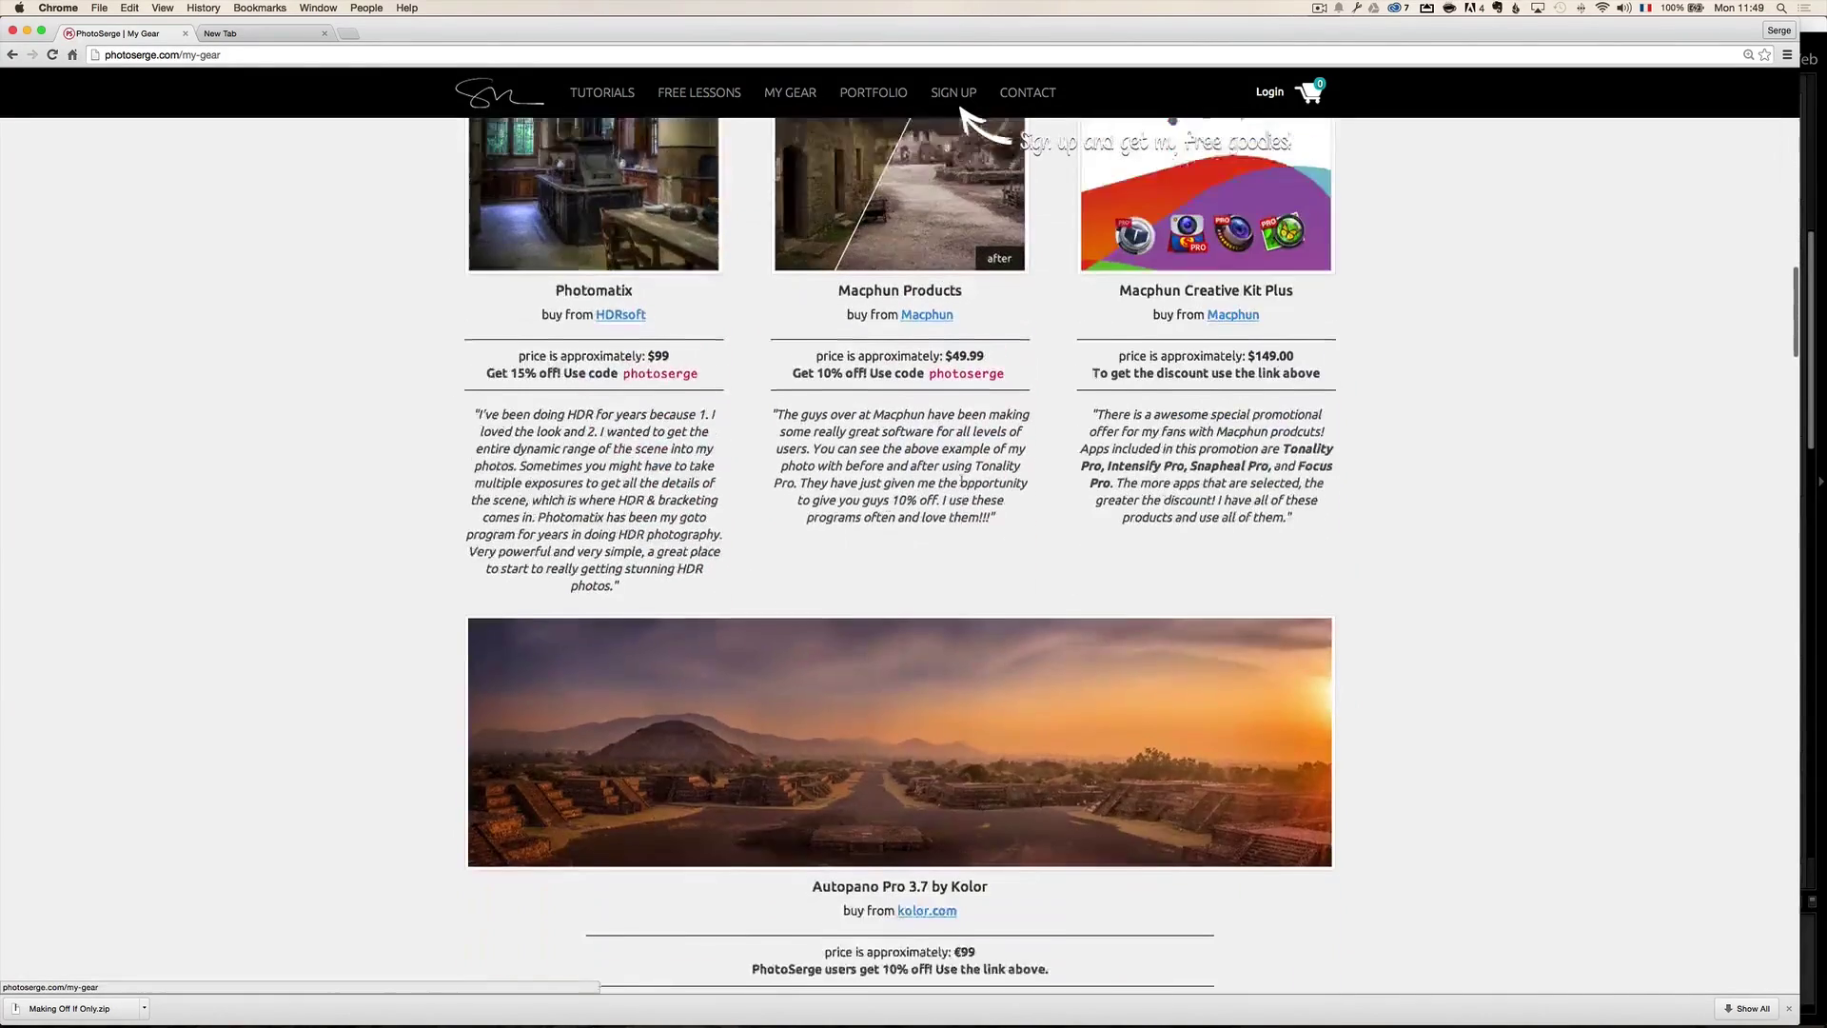
pyautogui.scroll(-20, 969, 482)
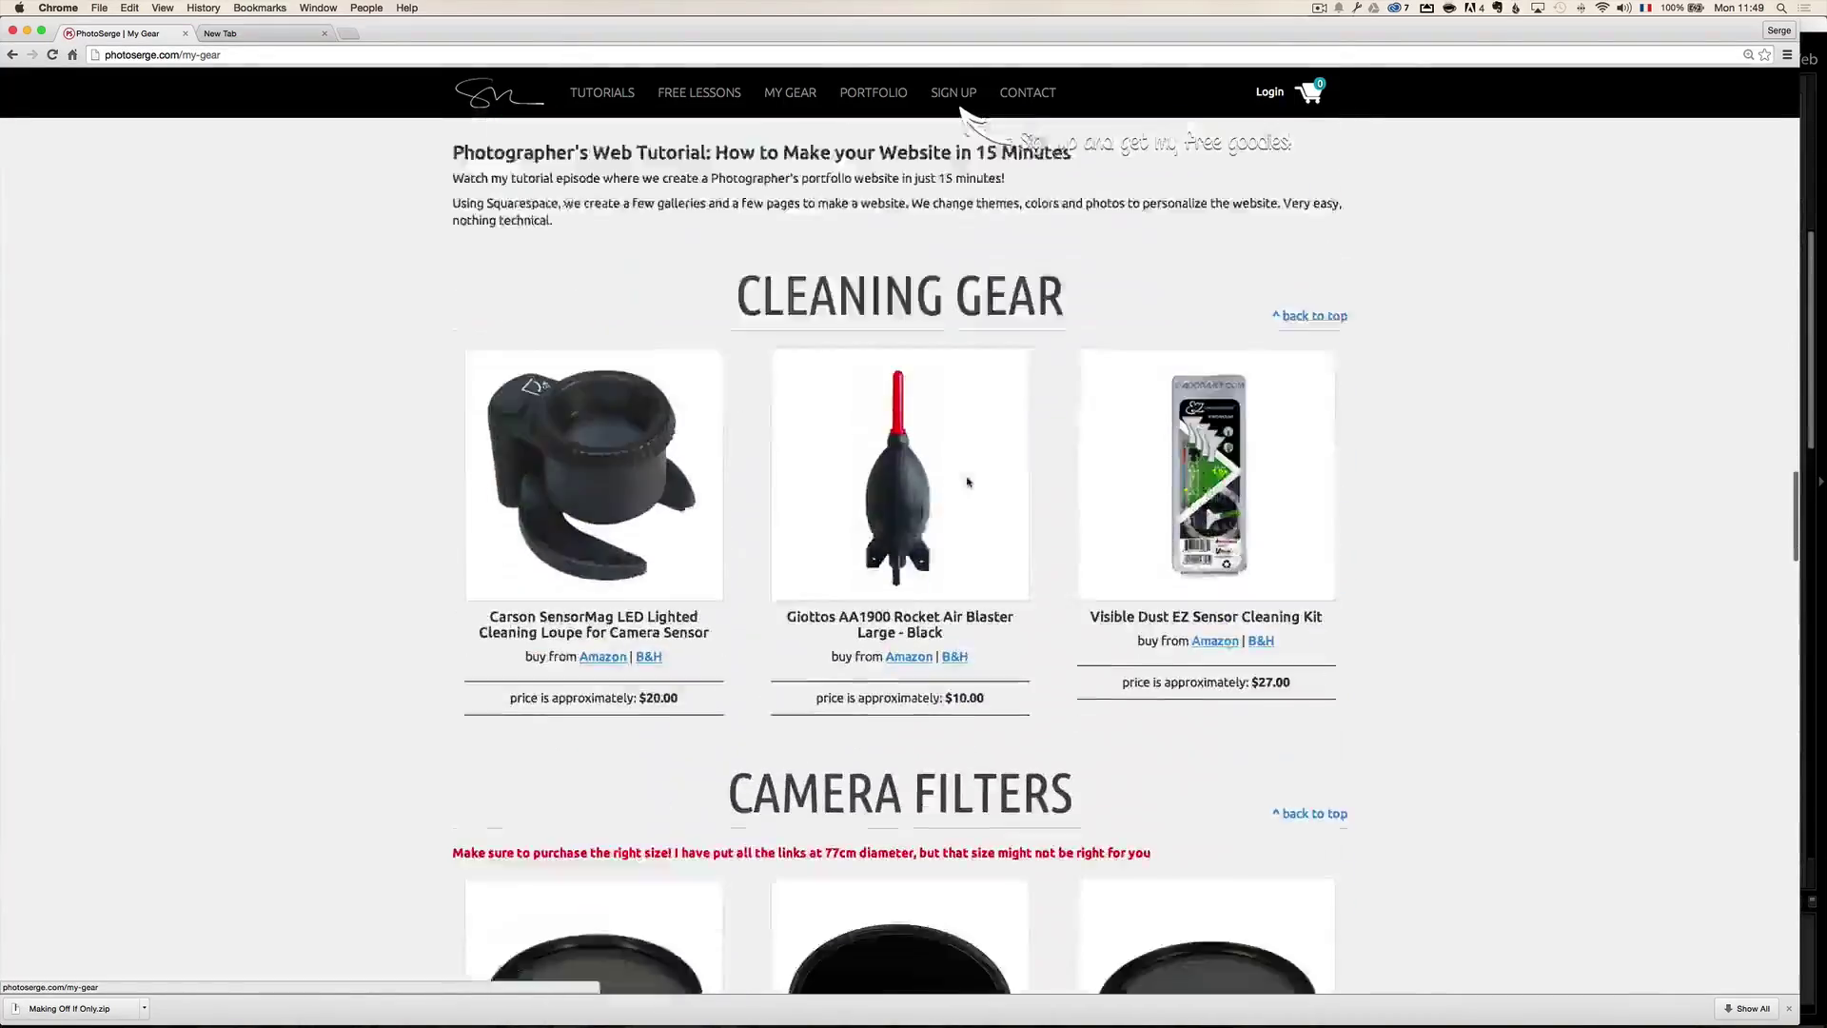
pyautogui.scroll(-12, 969, 483)
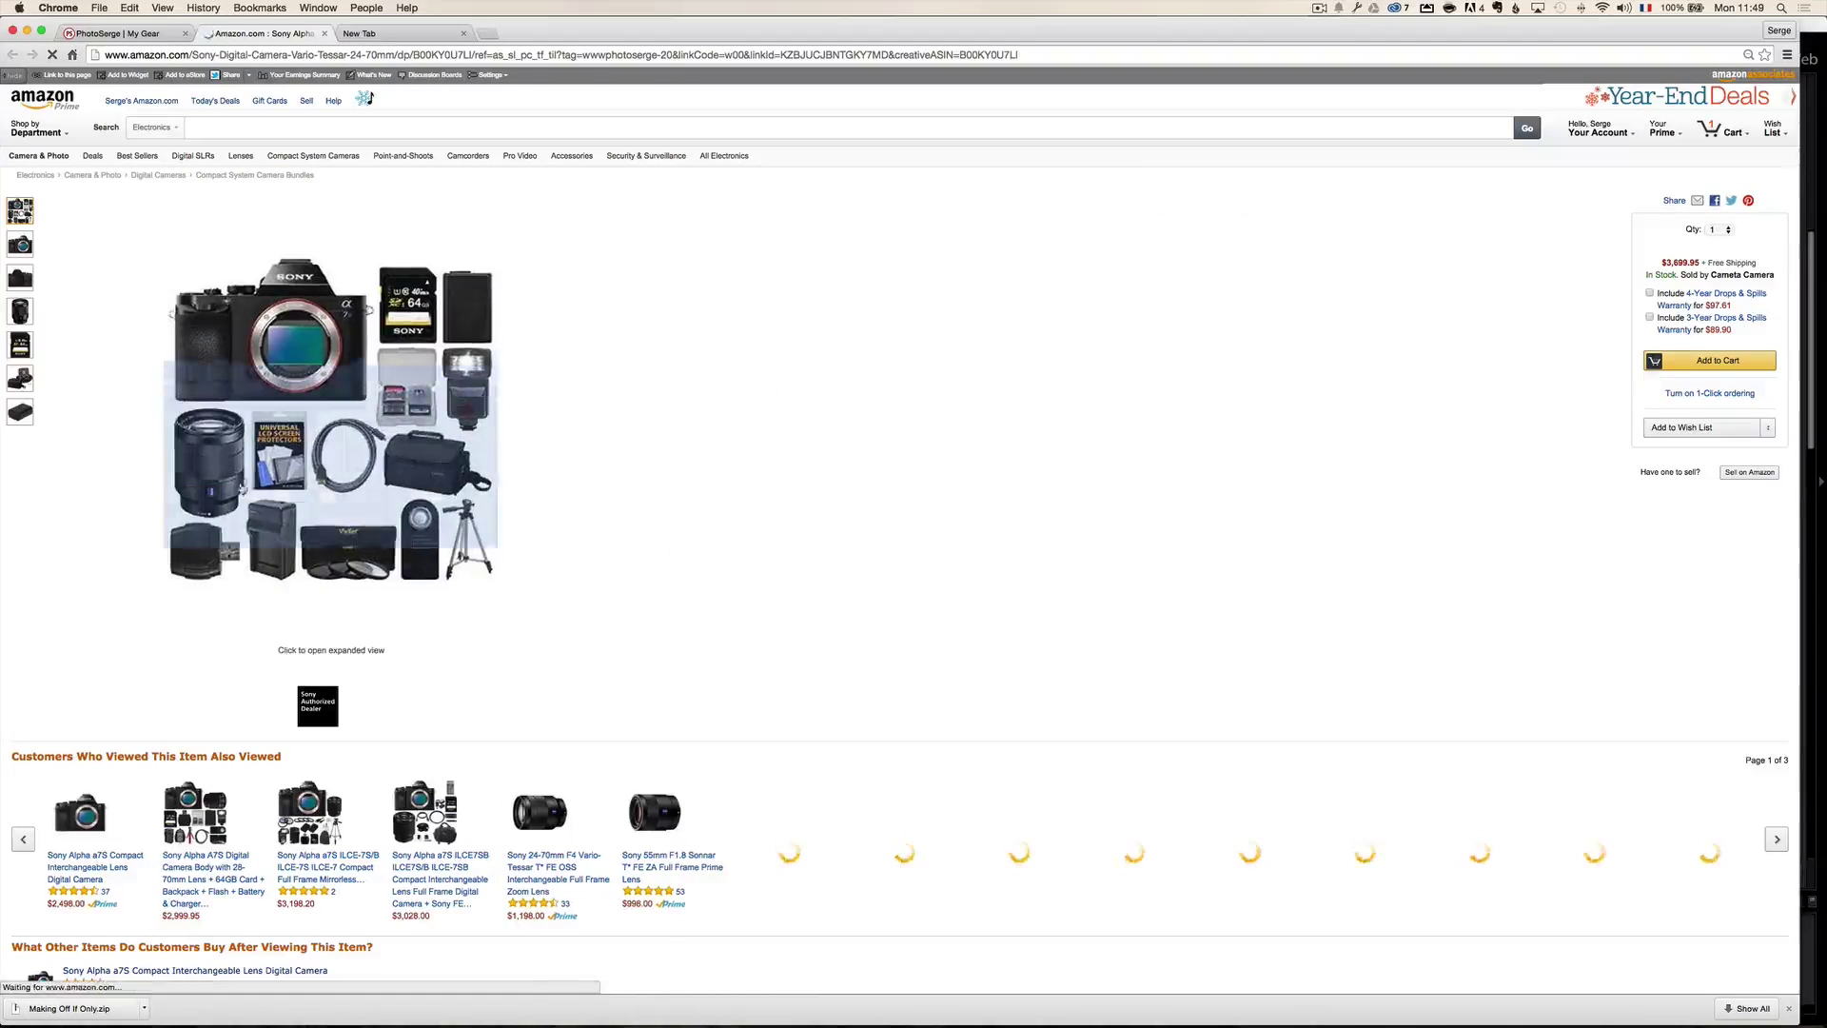
# Open the Amazon listing for the Sony Alpha A7S with the 24-70mm kit lens
pyautogui.moveTo(211, 483)
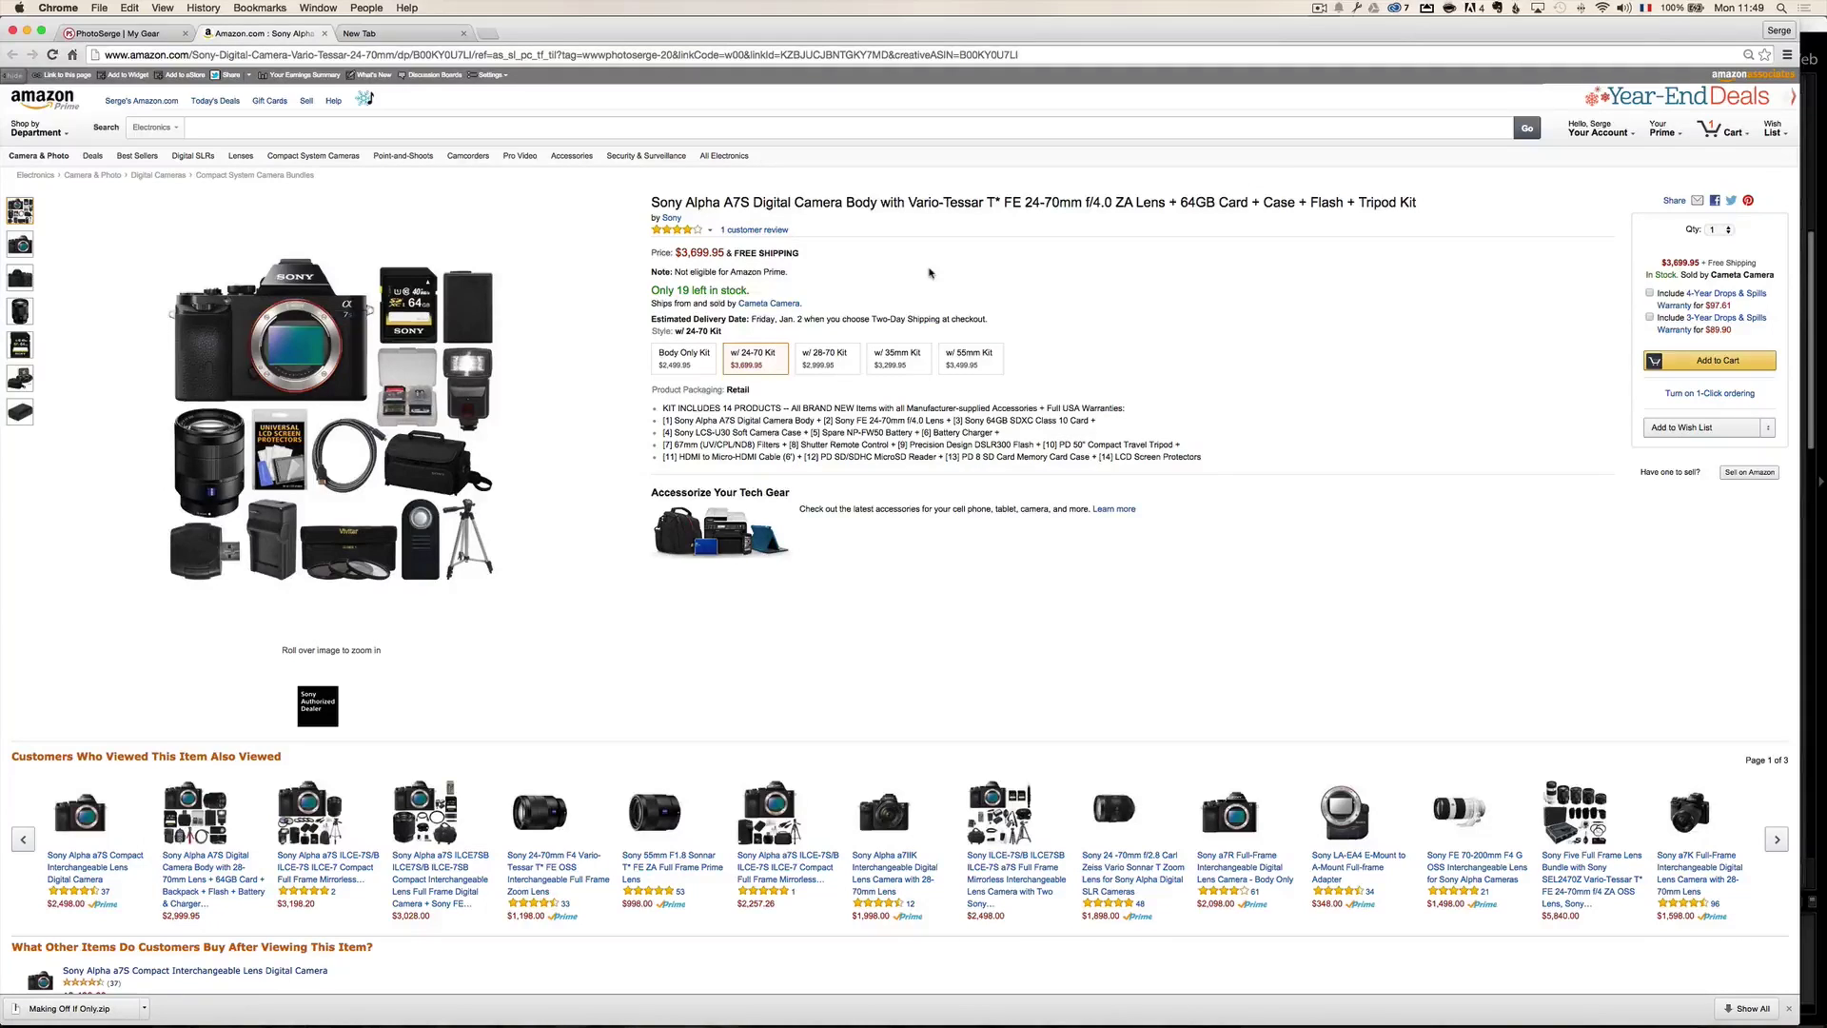
pyautogui.press('super+Tab')
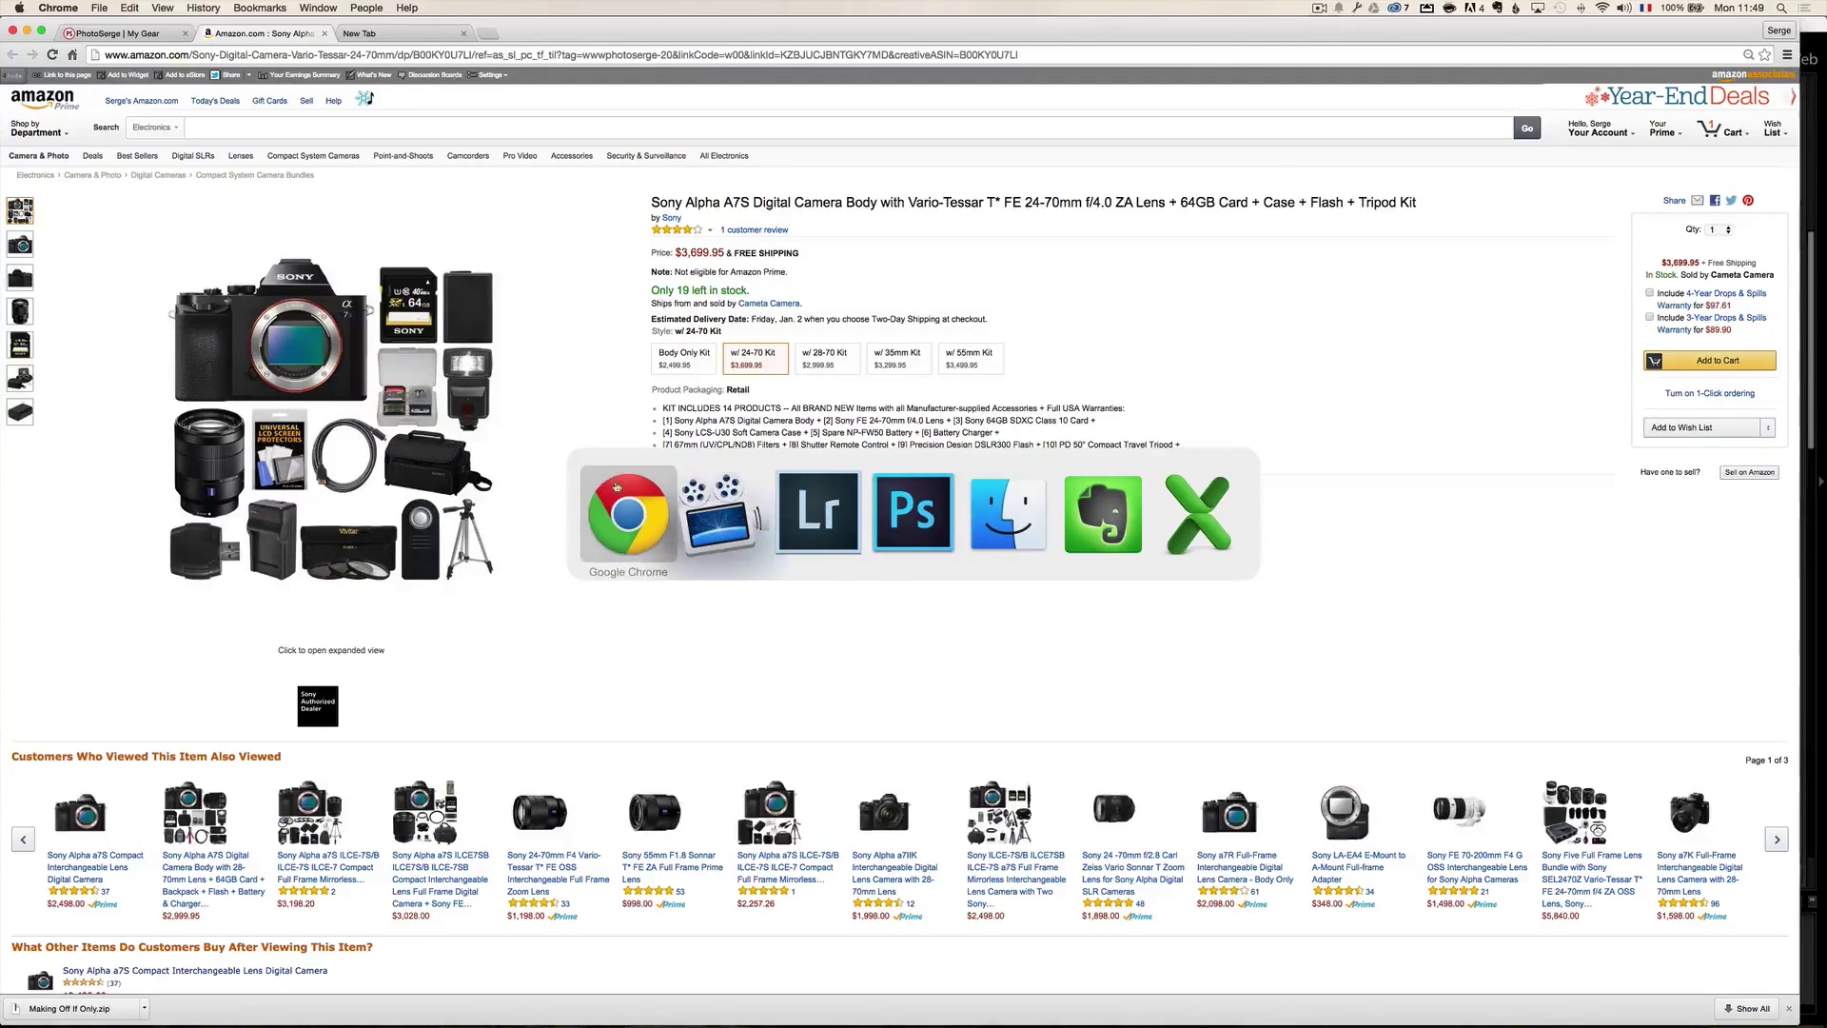
# Bring Lightroom forward, show the shooting-info overlay, and view untitled-61
pyautogui.click(823, 507)
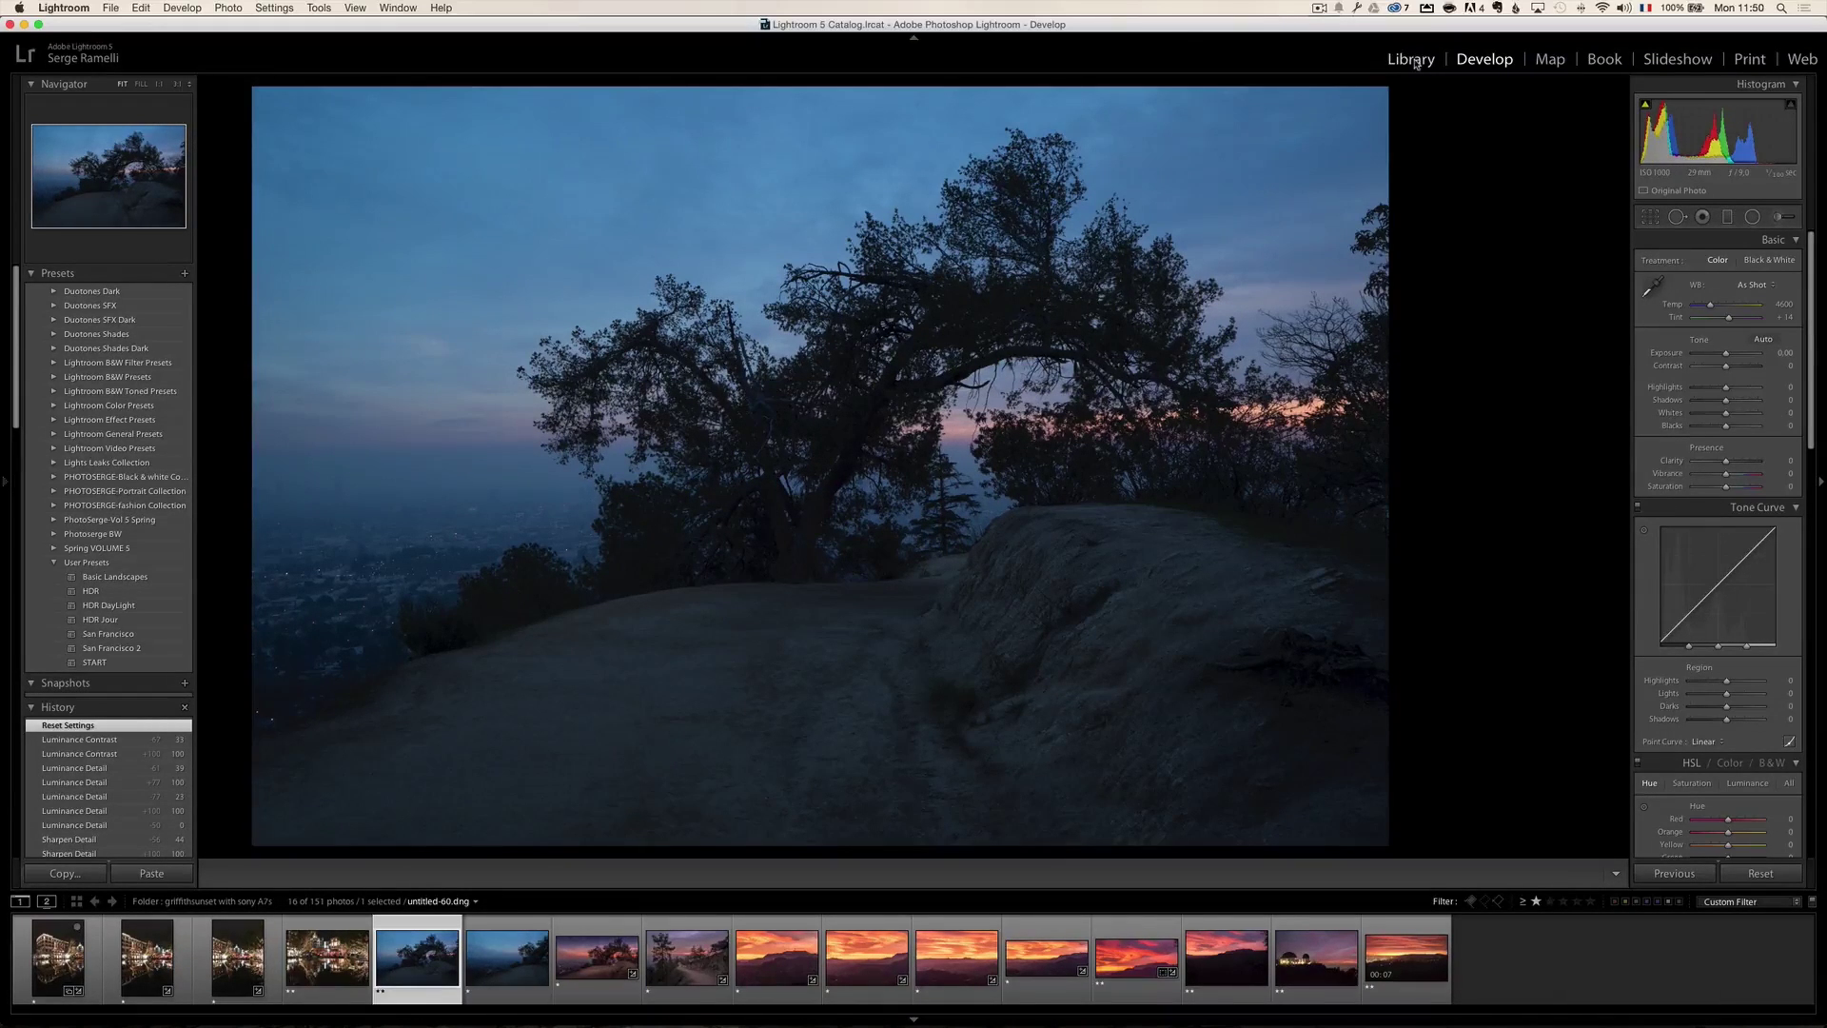
pyautogui.press('shift')
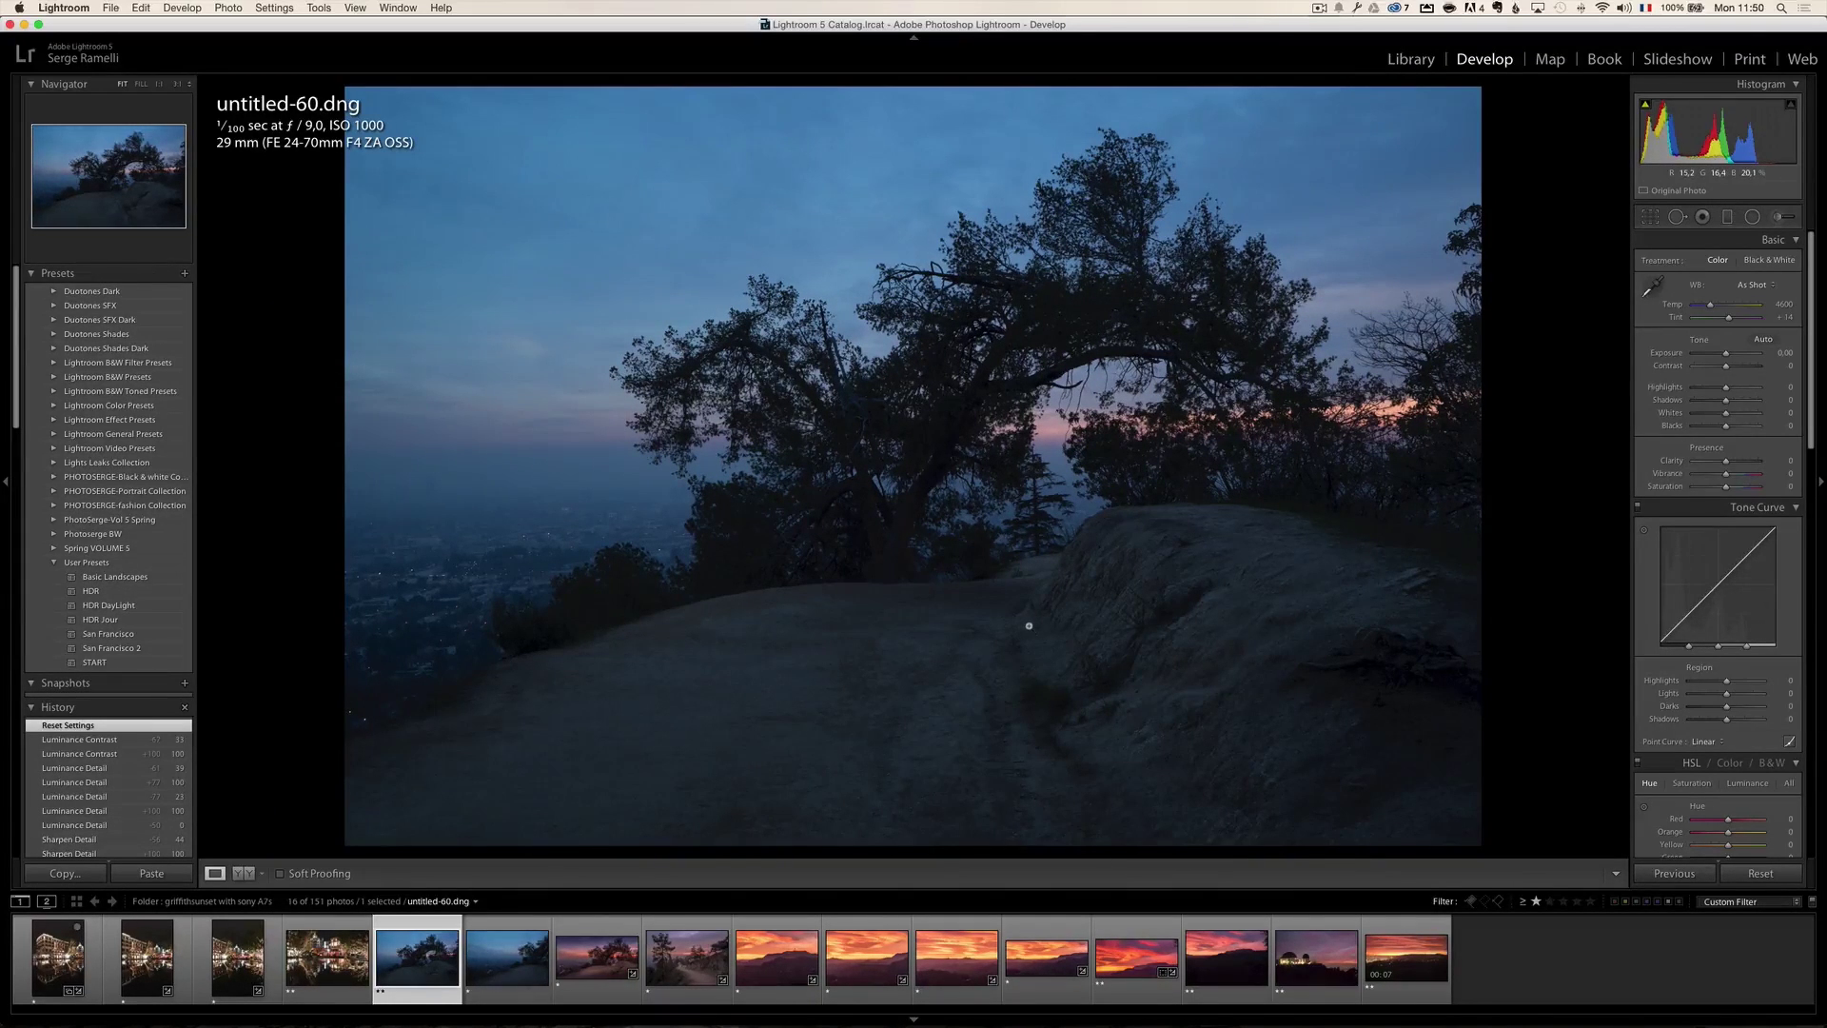
pyautogui.click(485, 950)
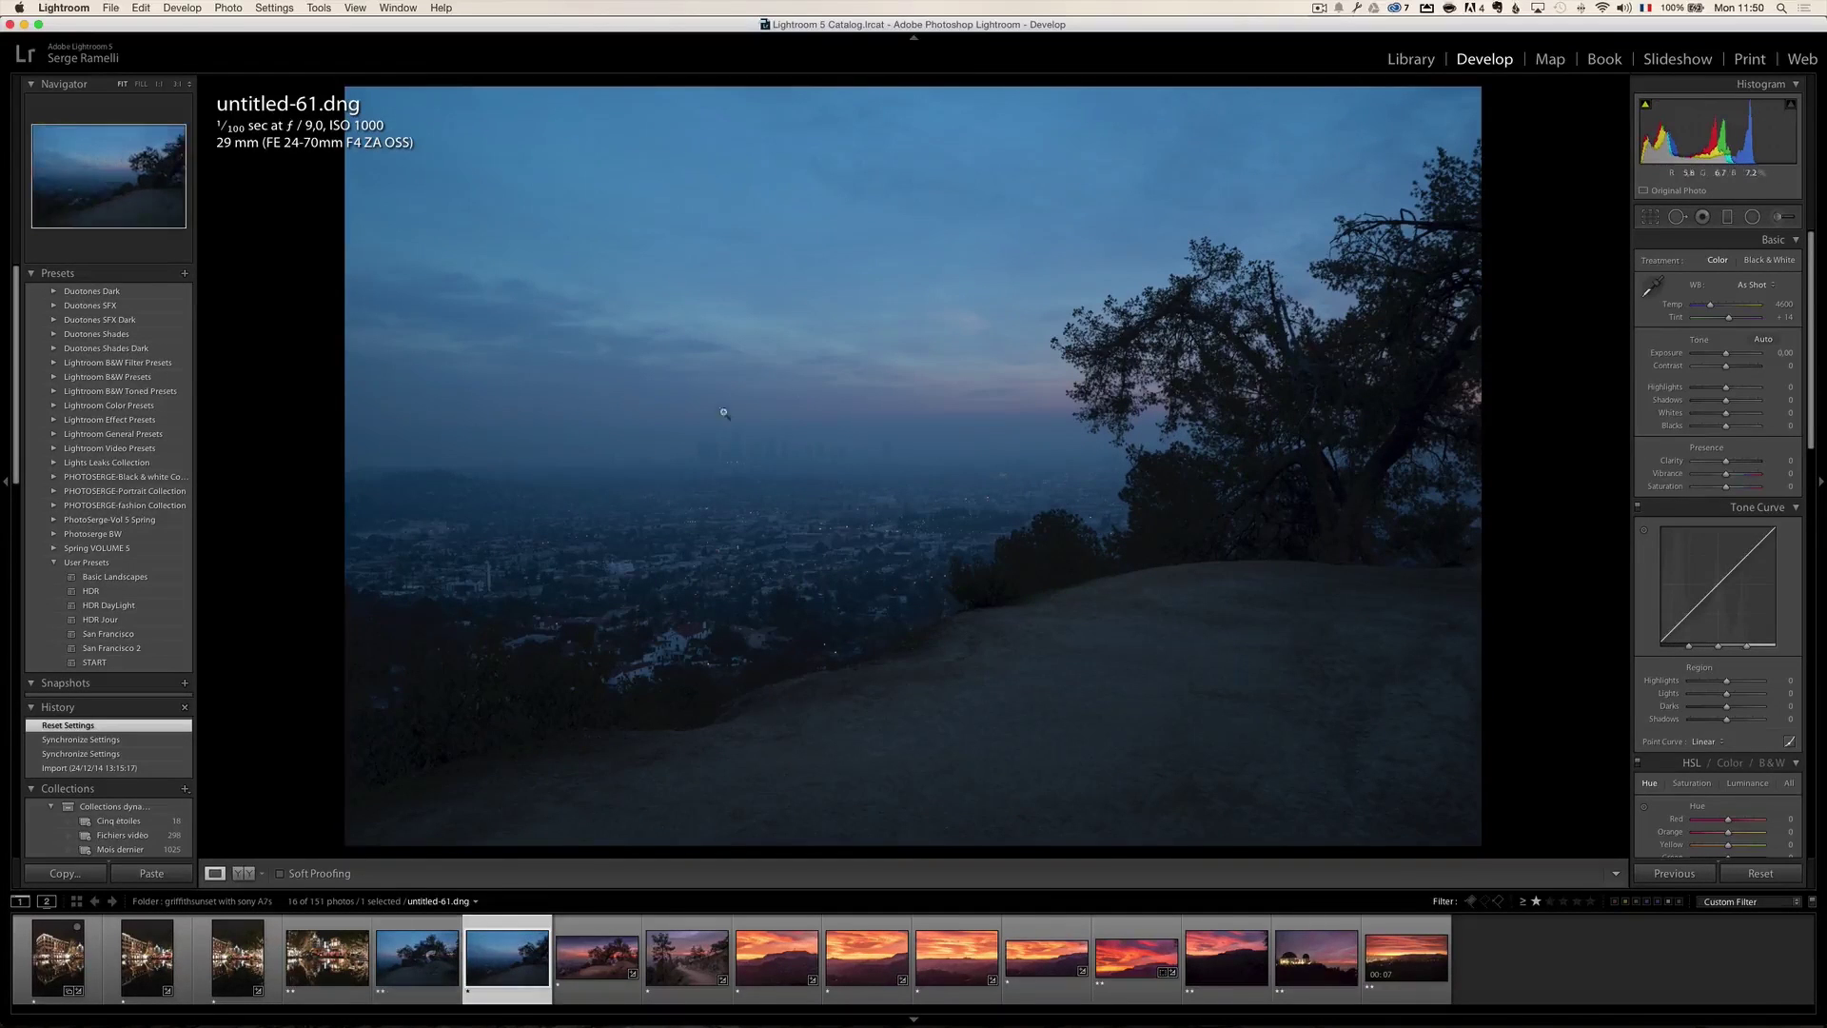
# Compare untitled-61 with untitled-60.dng, then select untitled-60 and lift its Shadows to +100
pyautogui.click(411, 957)
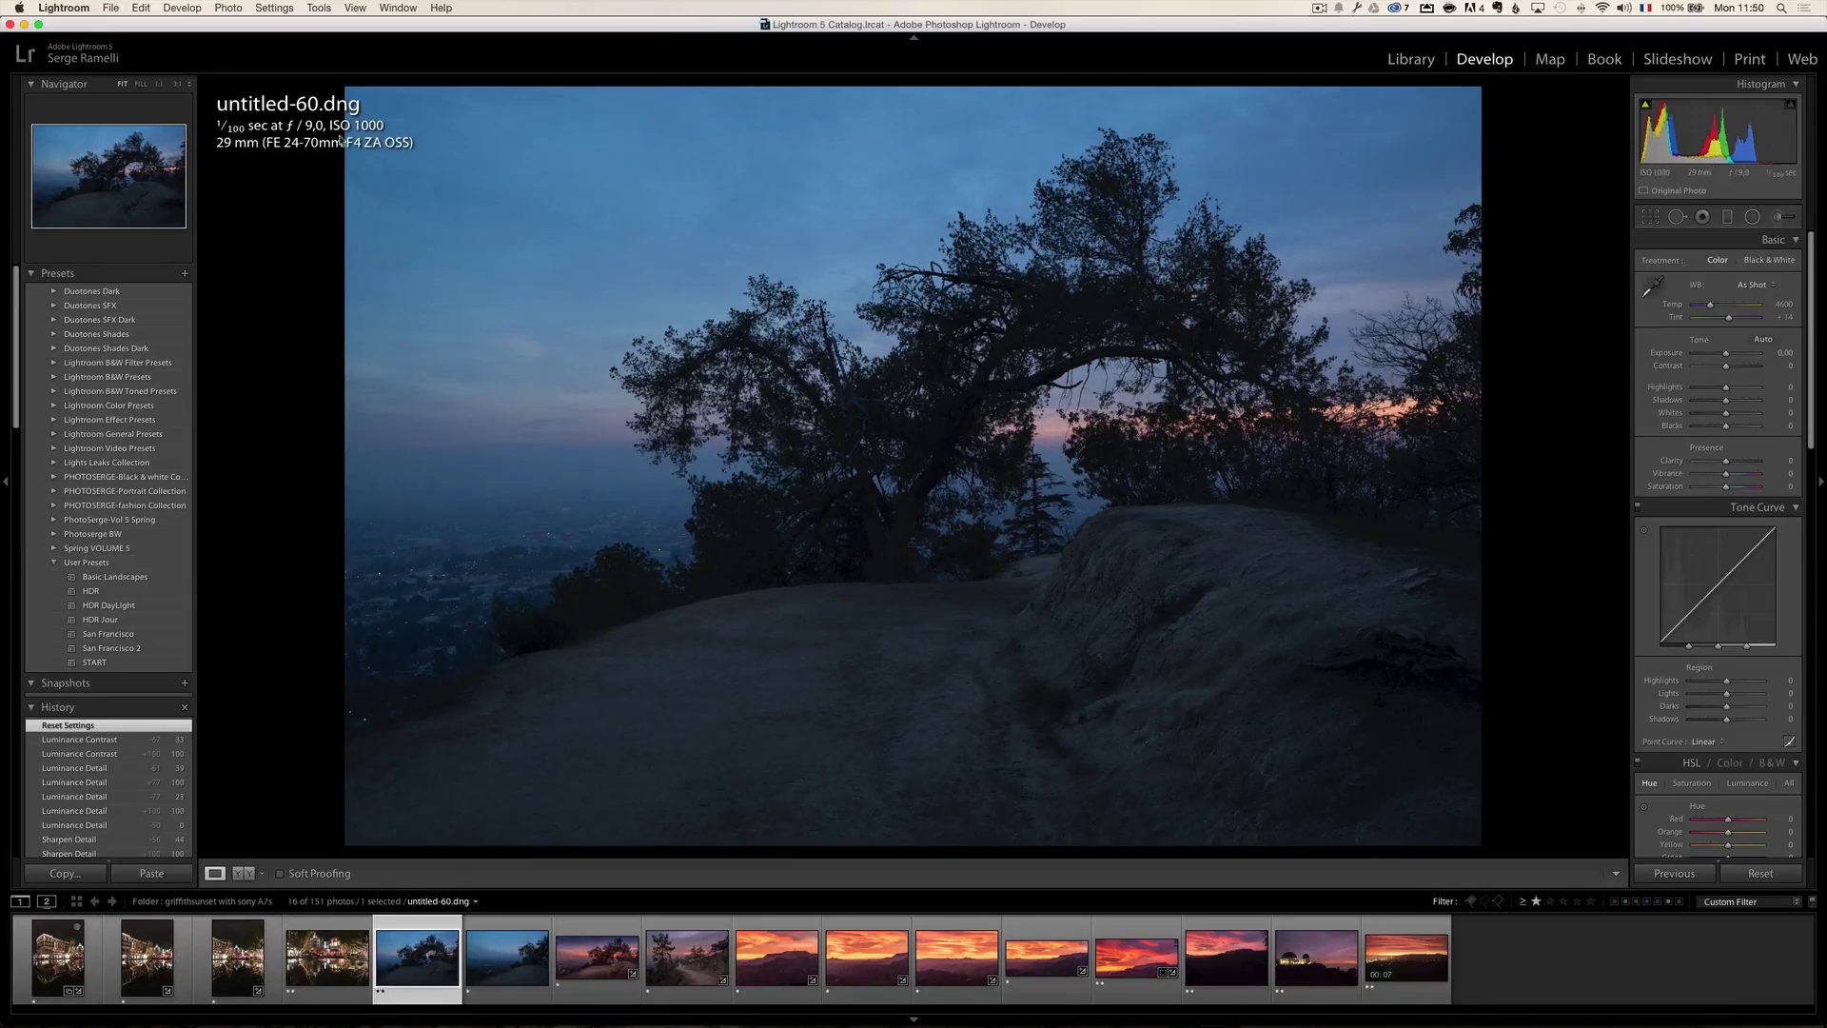
pyautogui.click(494, 940)
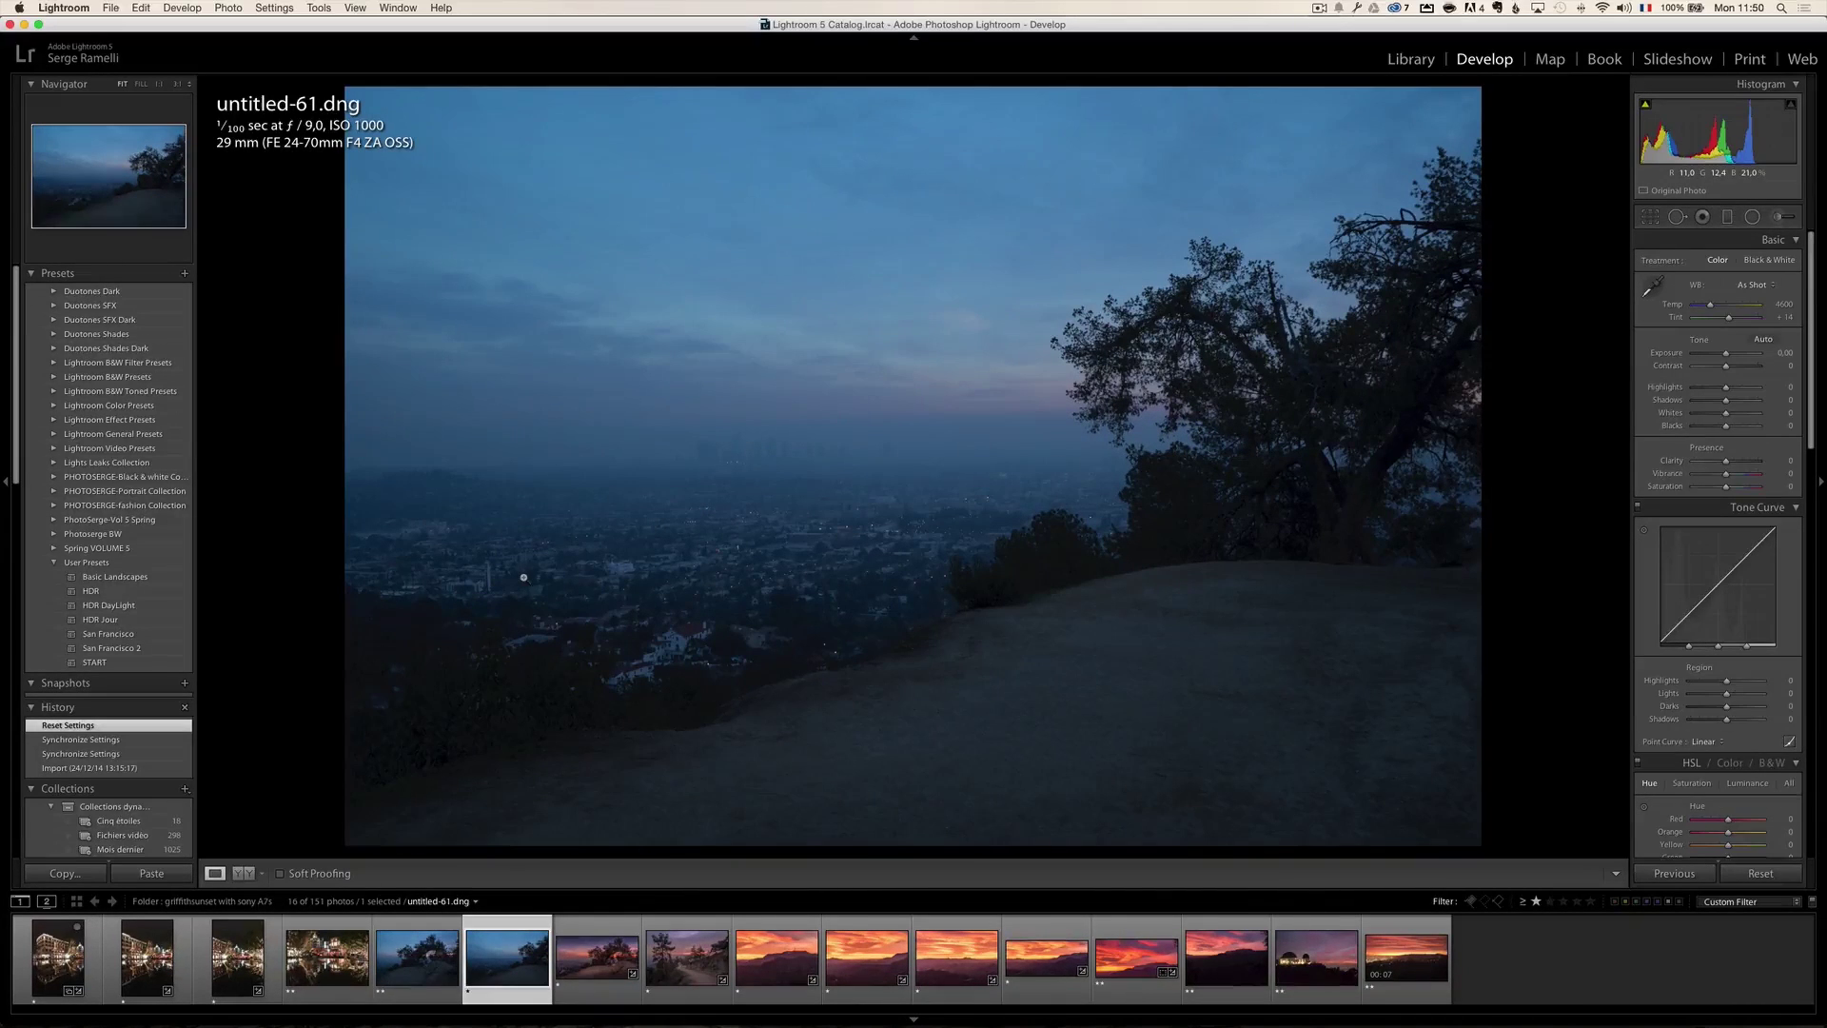
pyautogui.click(422, 945)
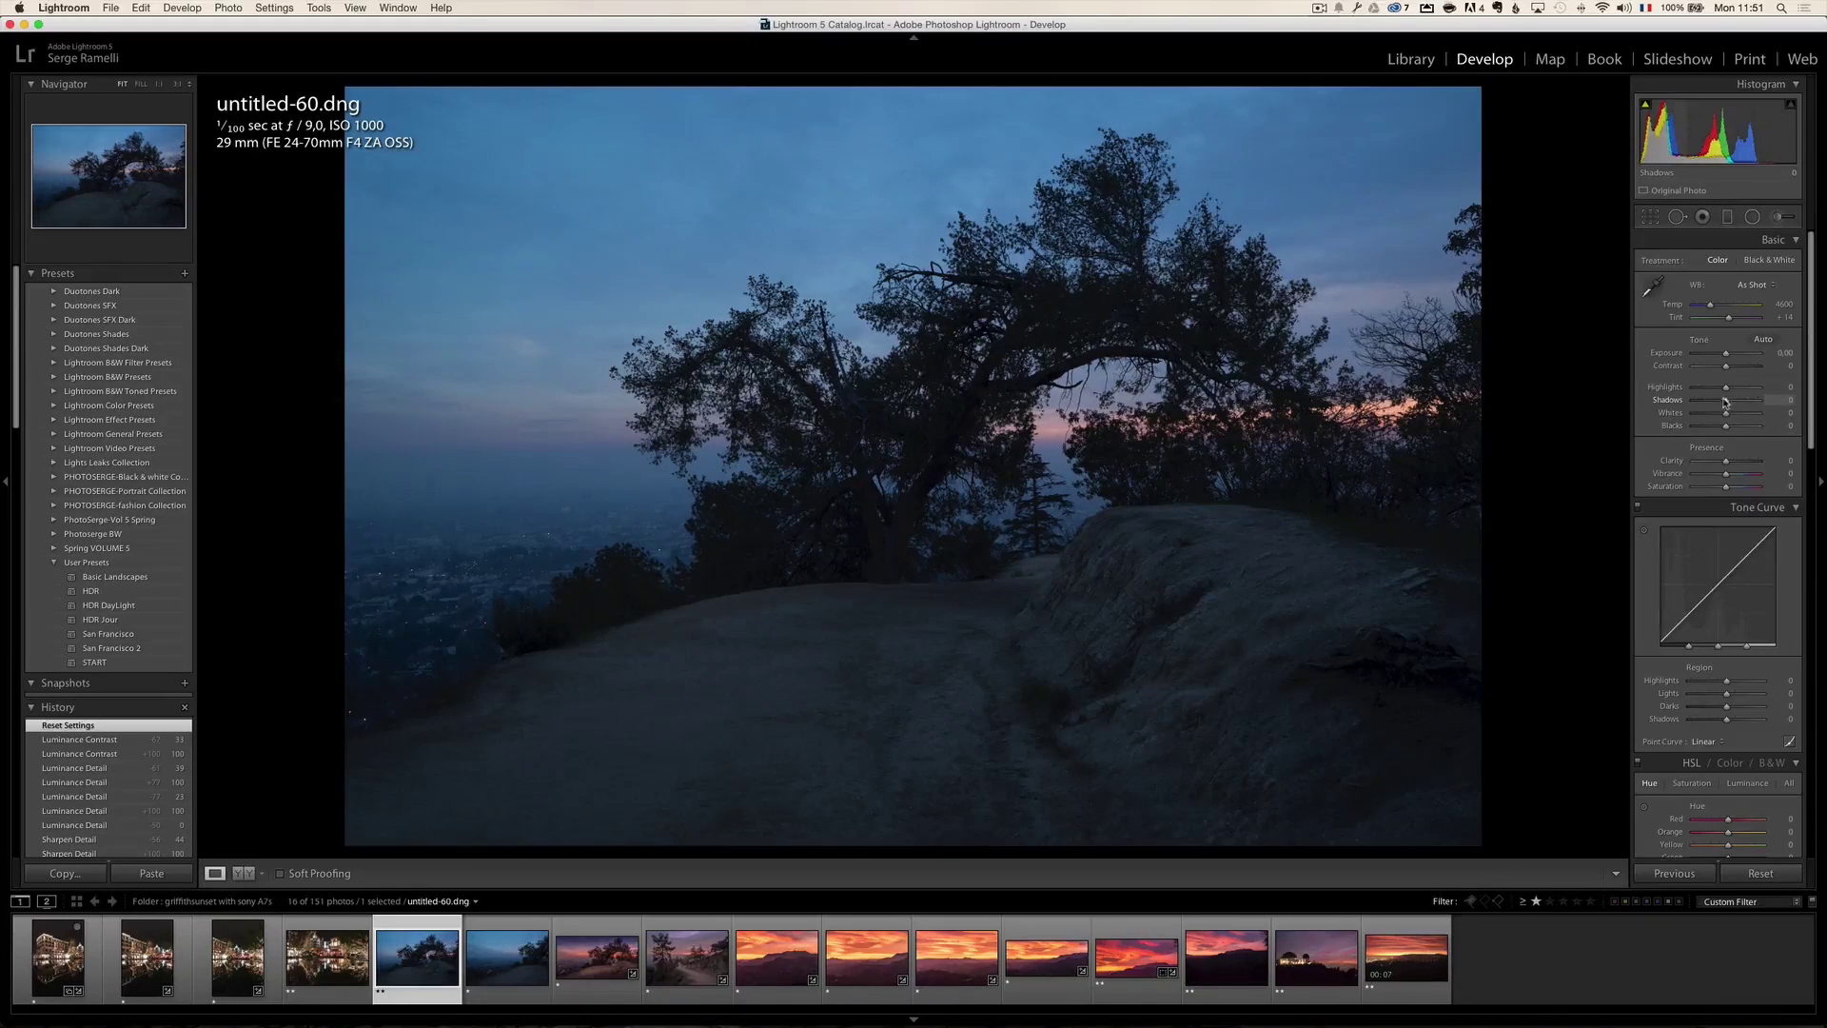
pyautogui.moveTo(1725, 399)
pyautogui.mouseDown()
pyautogui.moveTo(1759, 399)
pyautogui.moveTo(1690, 390)
pyautogui.moveTo(1747, 419)
pyautogui.moveTo(1720, 429)
pyautogui.mouseUp()
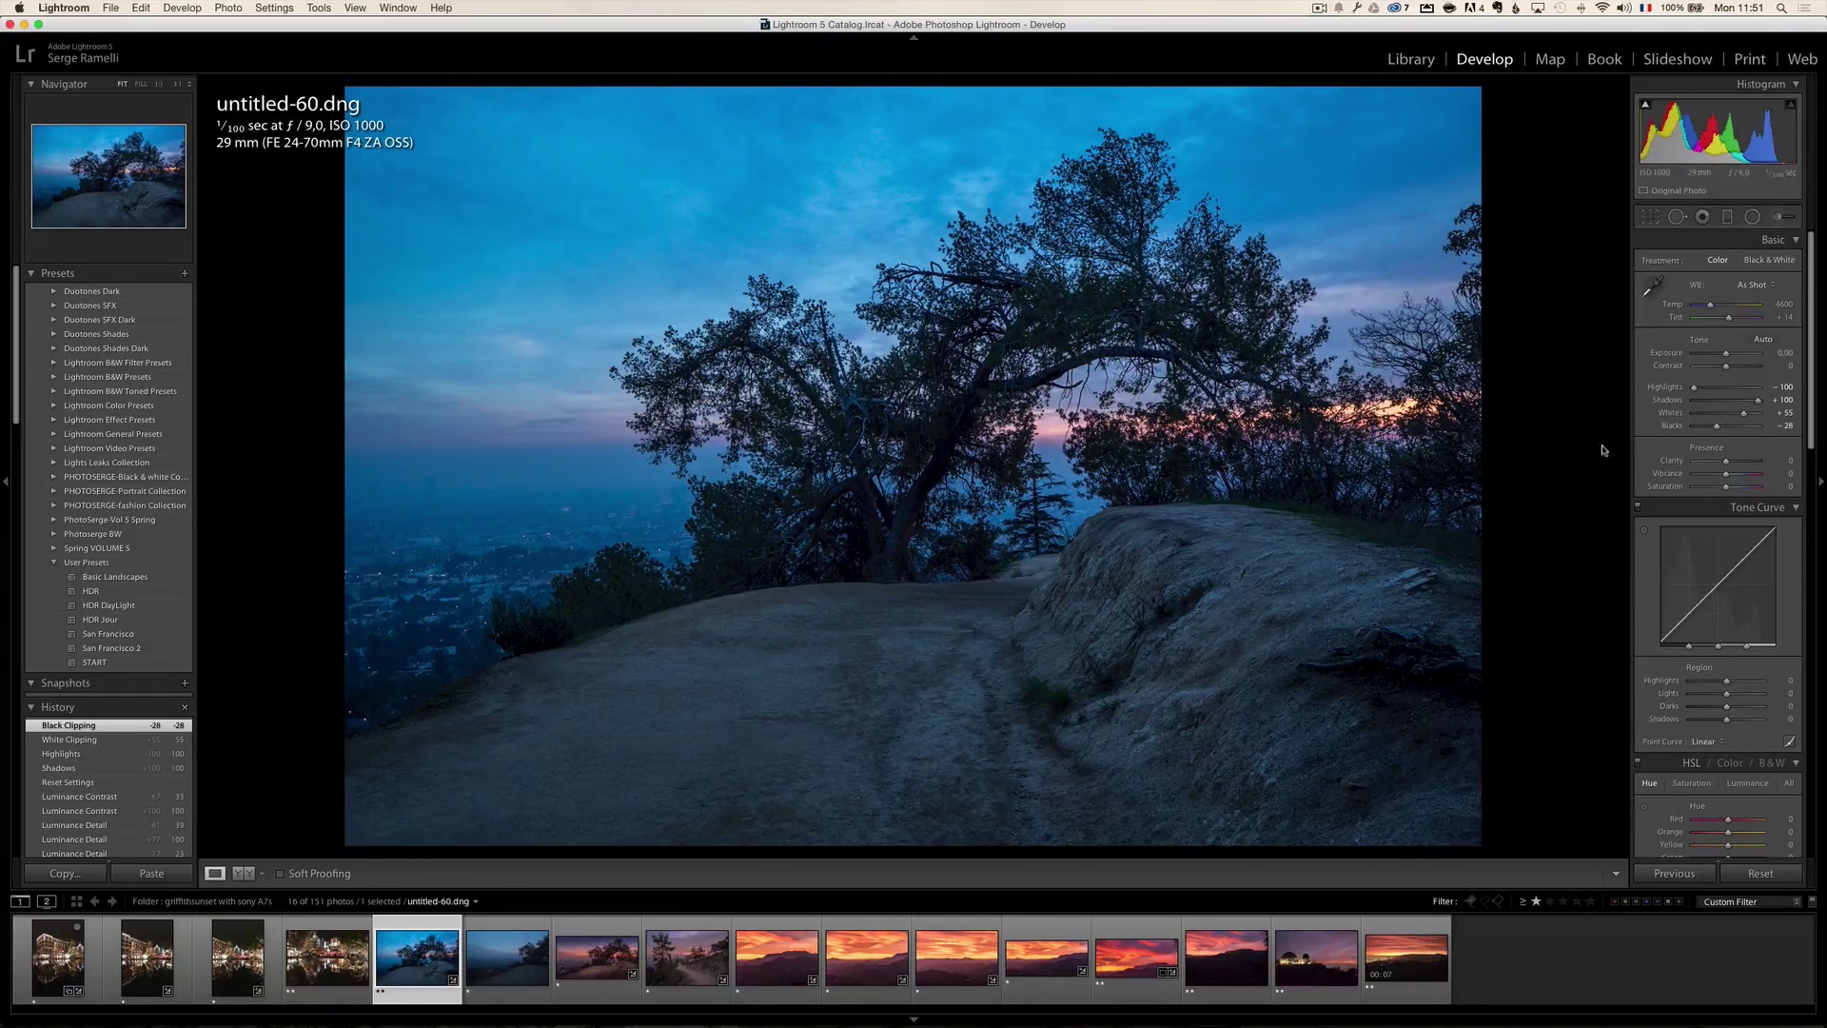
# Apply Shade white balance with Tint +54 to untitled-60, then zoom 1:1 on the tree
pyautogui.click(1768, 285)
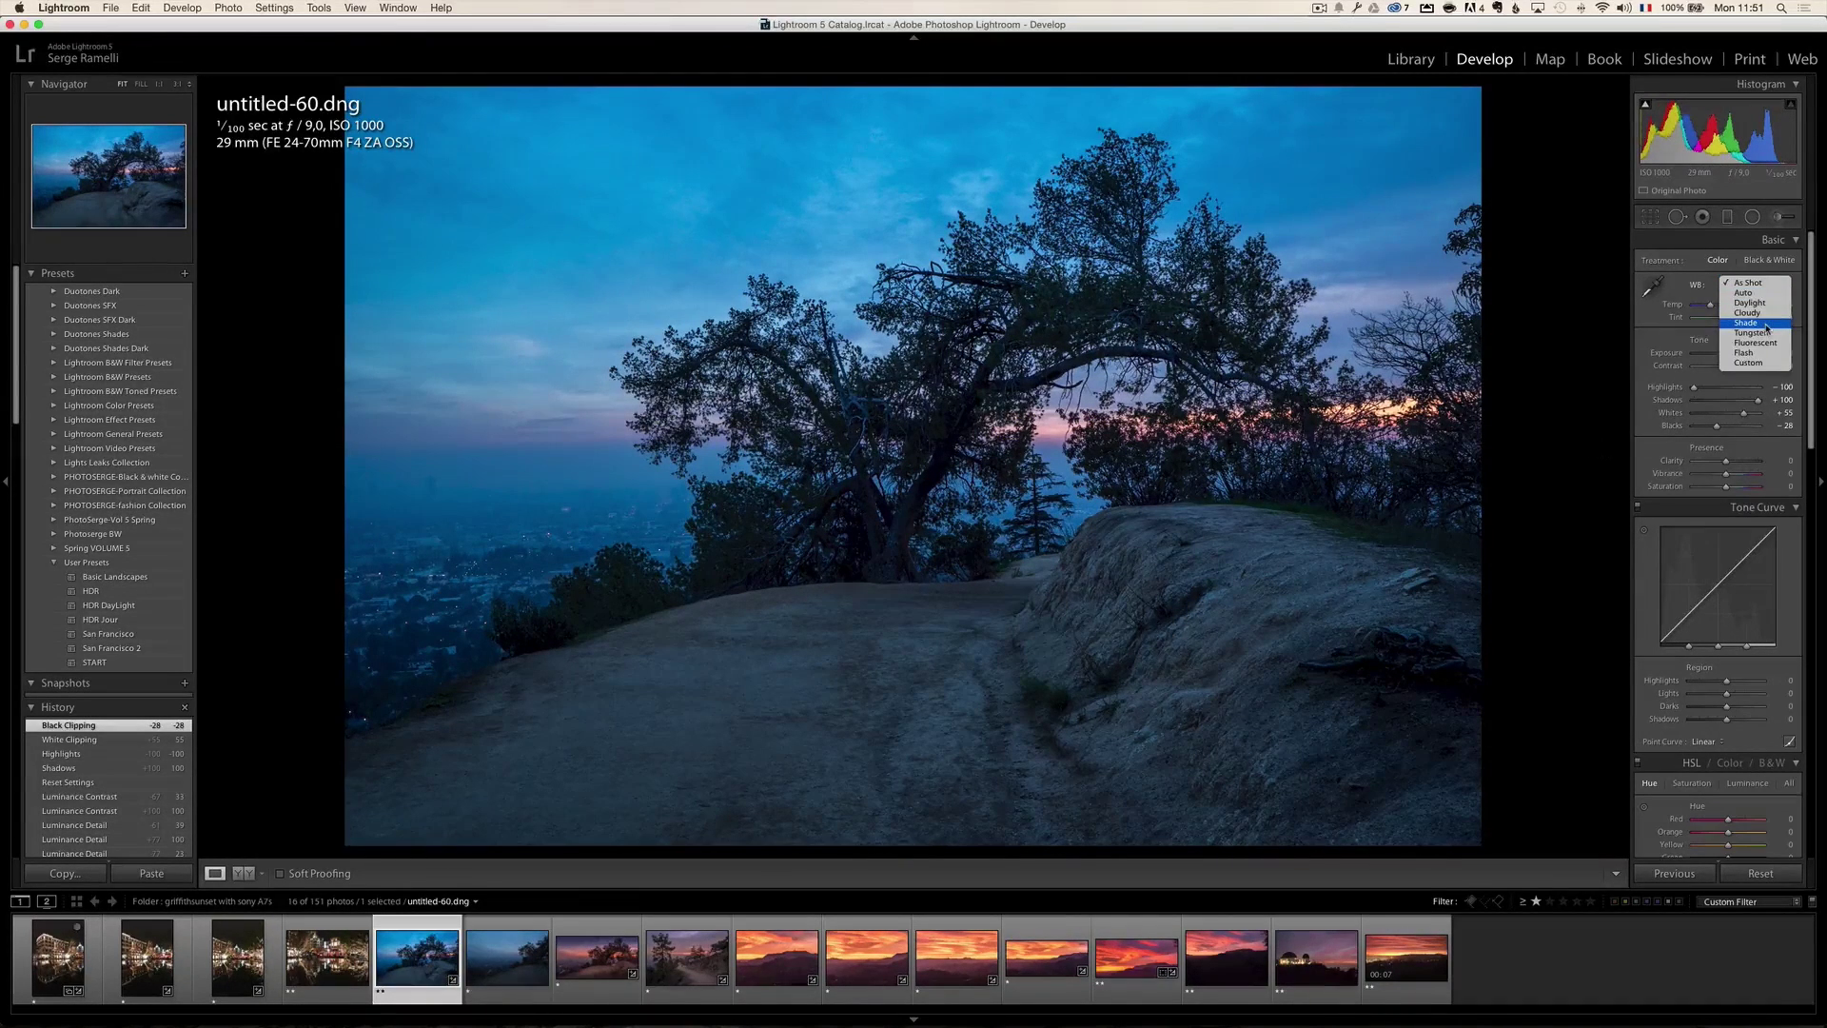
pyautogui.click(1766, 329)
pyautogui.moveTo(1729, 317); pyautogui.dragTo(1737, 322)
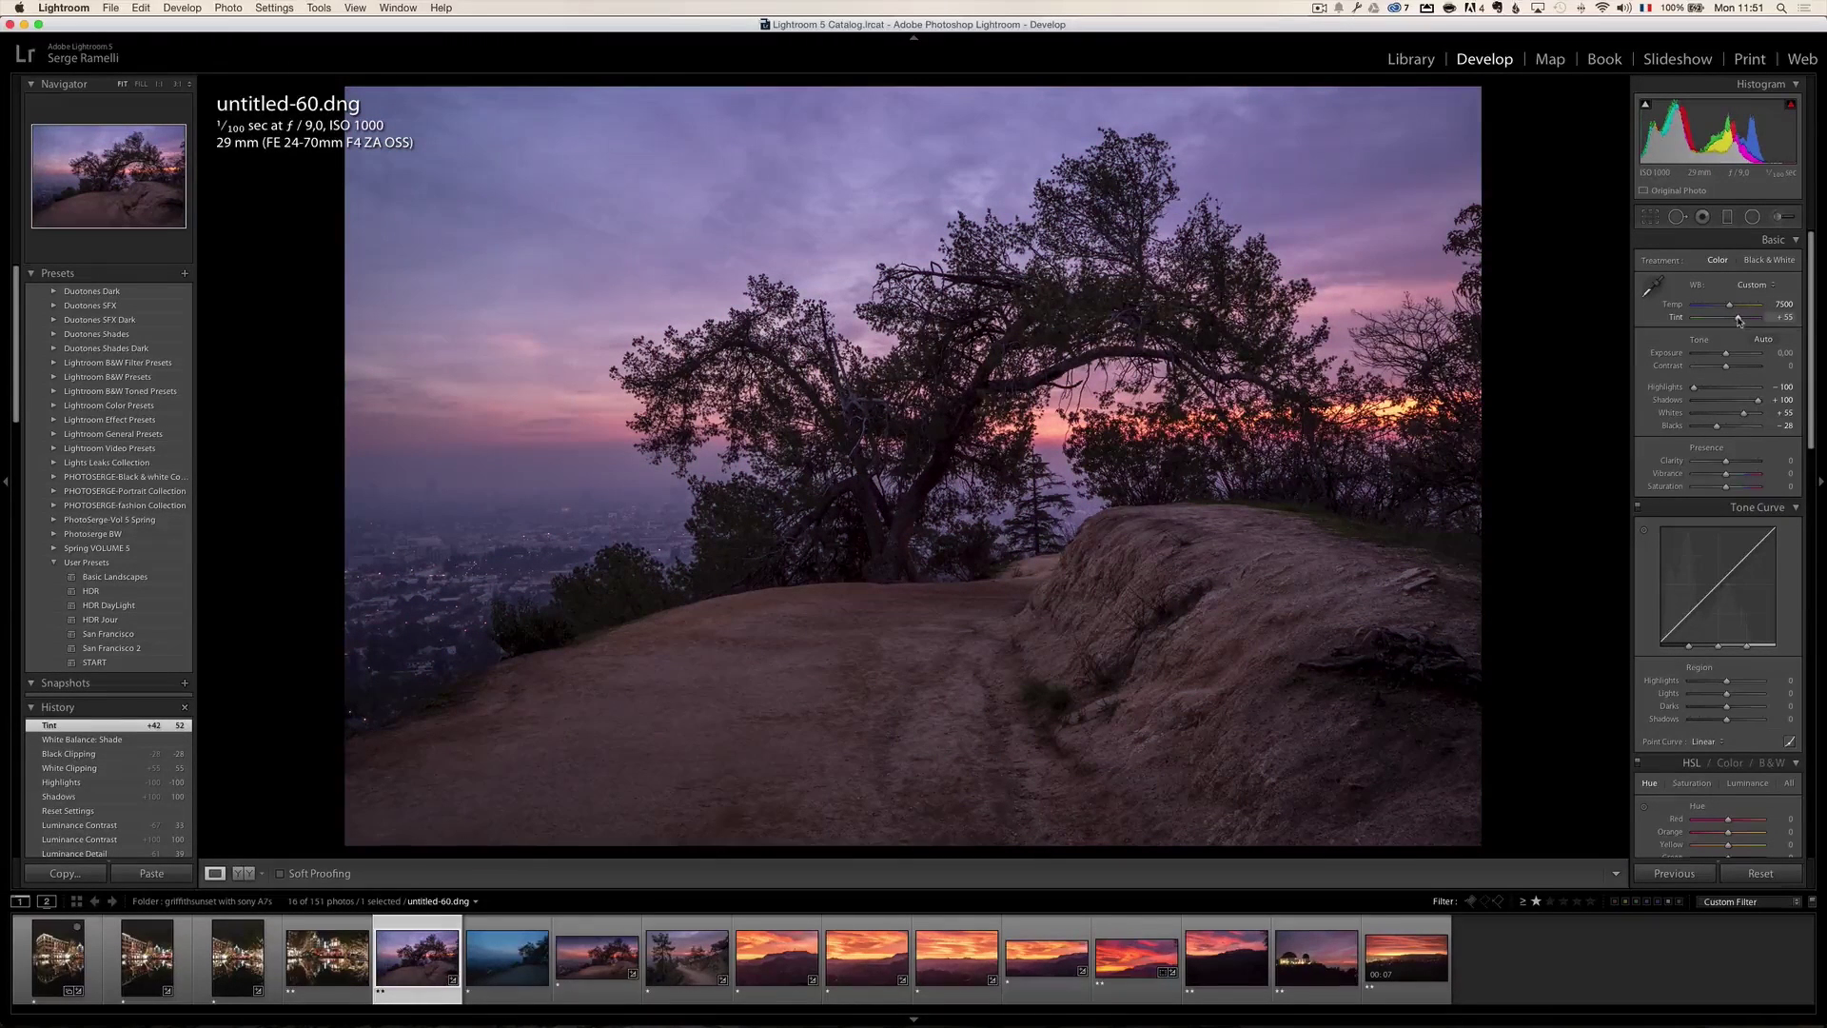
pyautogui.moveTo(1738, 322); pyautogui.dragTo(1738, 322)
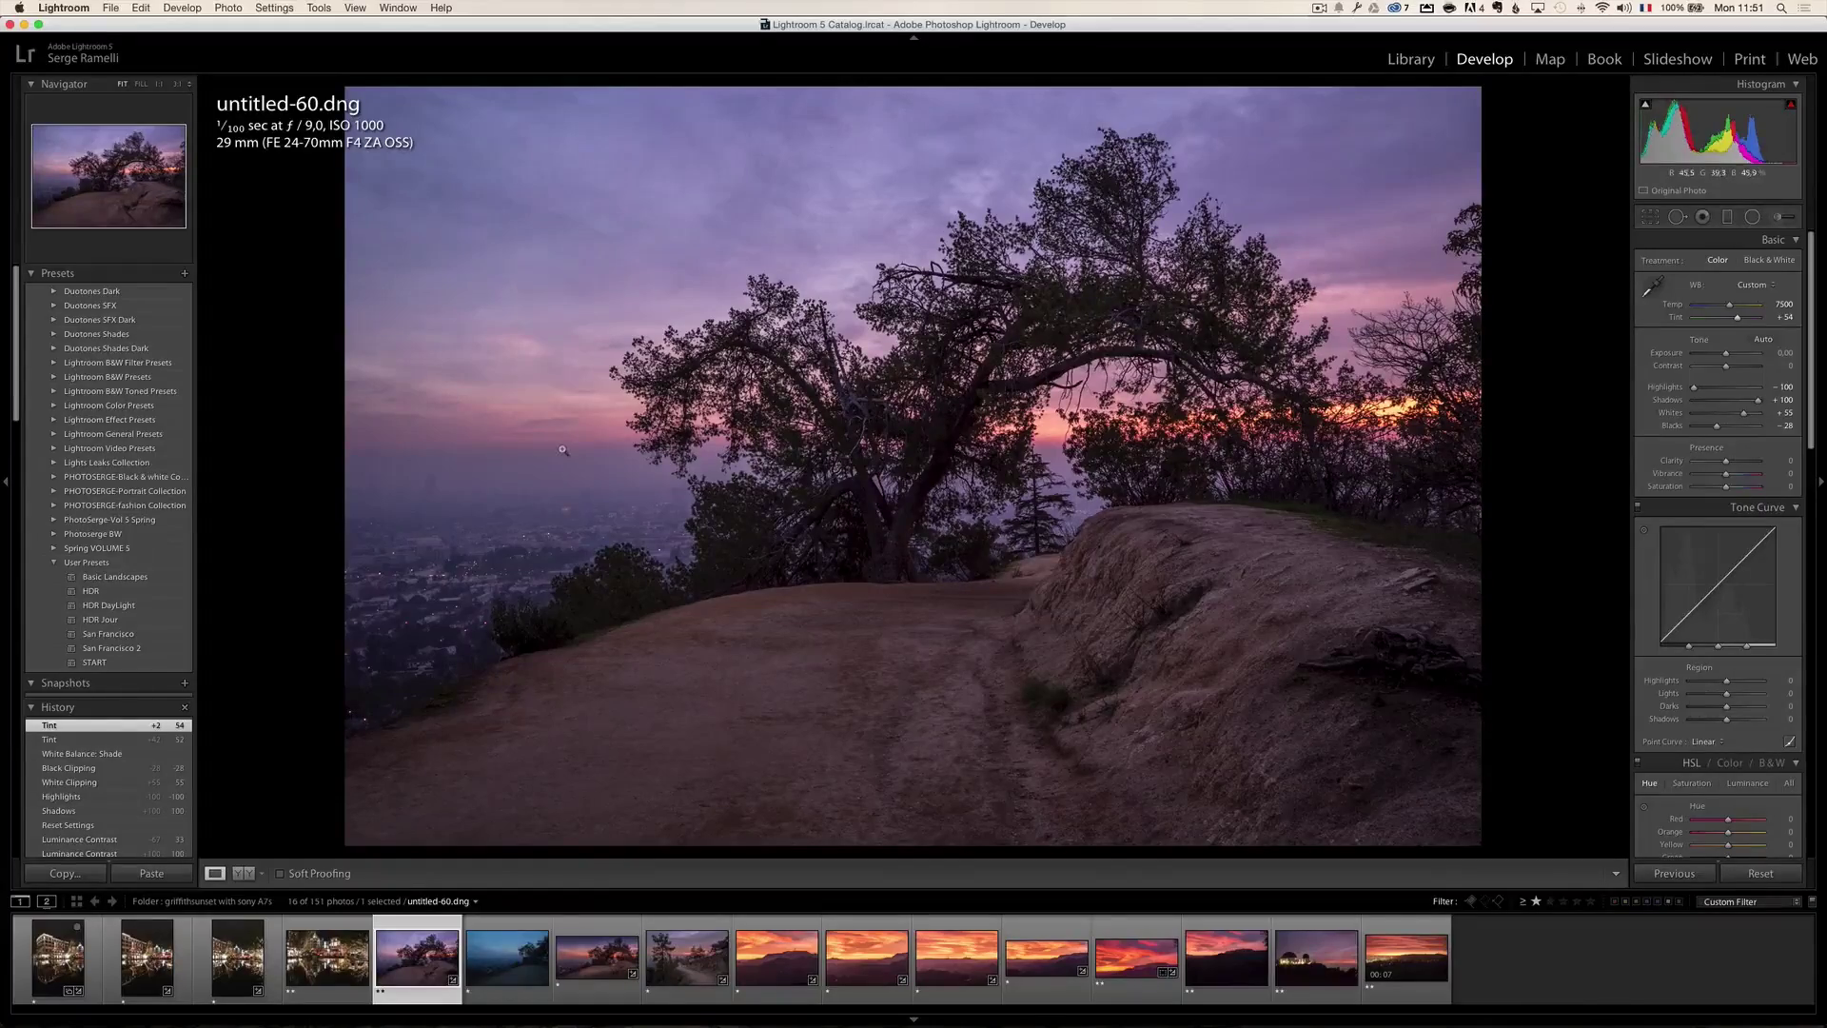
pyautogui.click(761, 420)
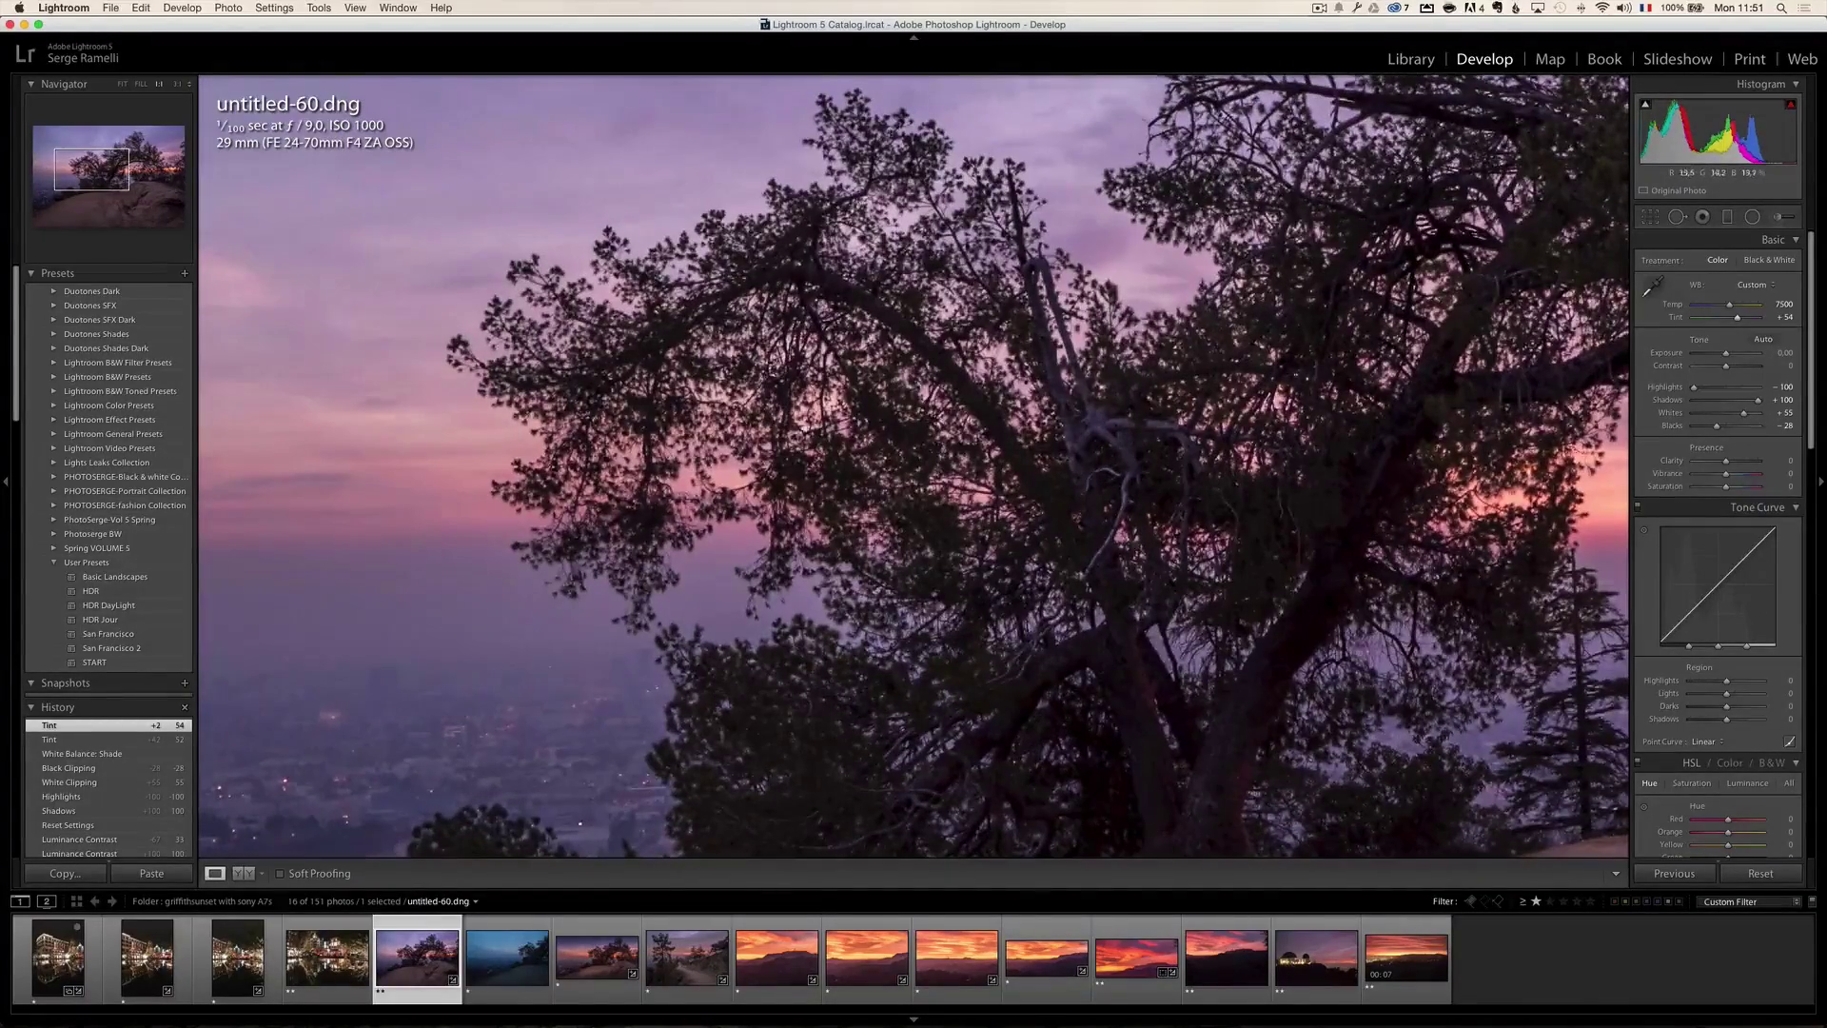
# Add luminance noise reduction 12 and sharpening (Amount 79, Masking 58), then view untitled-60-Modifier.tif
pyautogui.scroll(5, 860, 420)
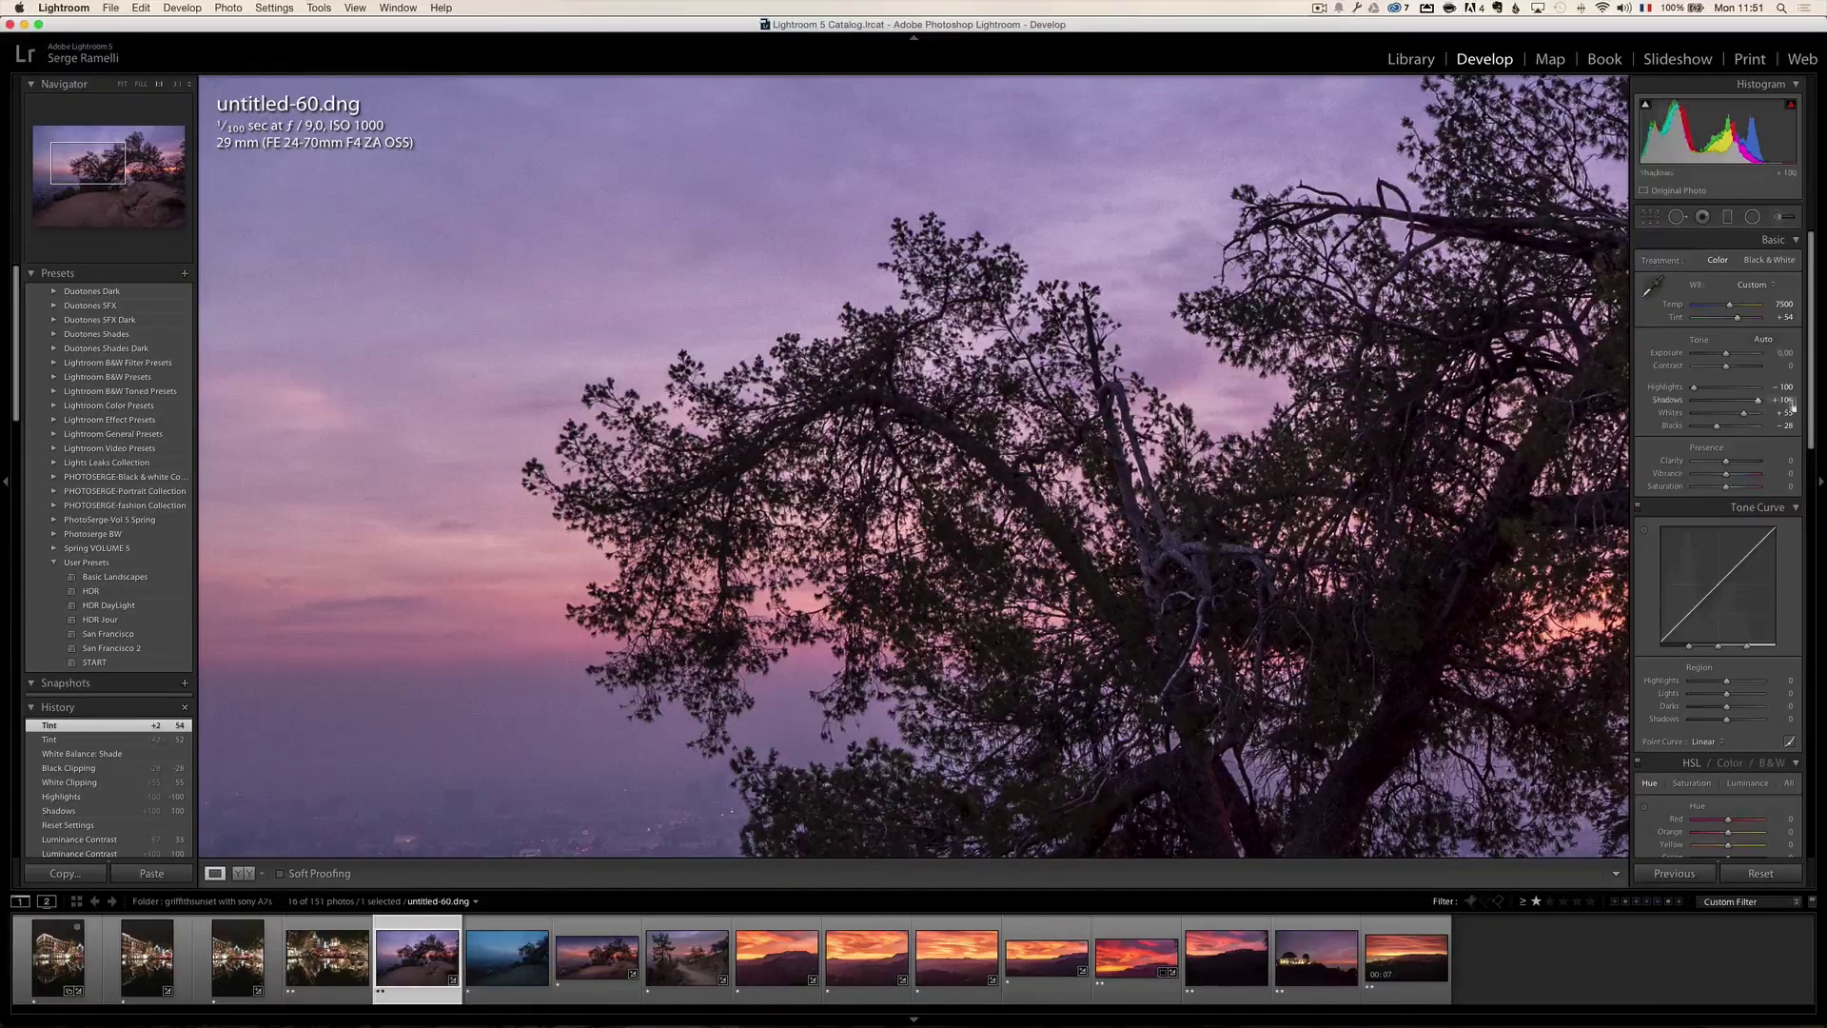
pyautogui.scroll(-10, 1794, 407)
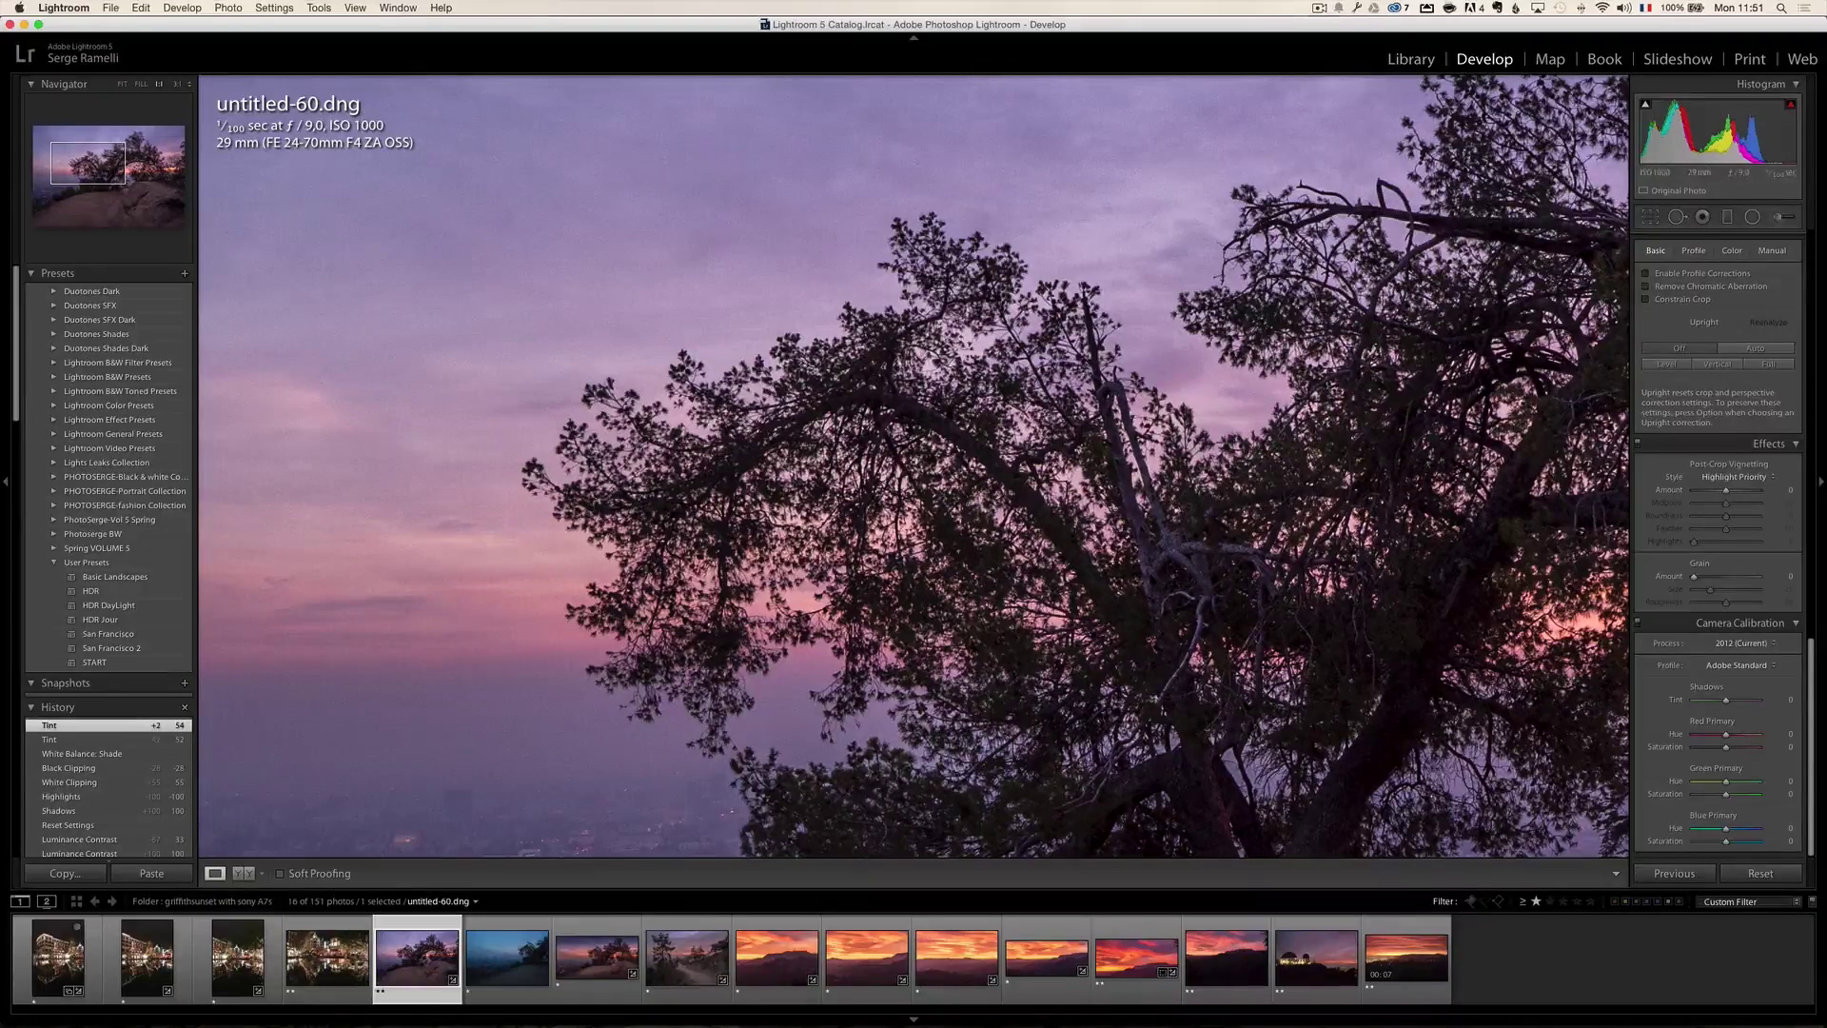
pyautogui.scroll(5, 1698, 424)
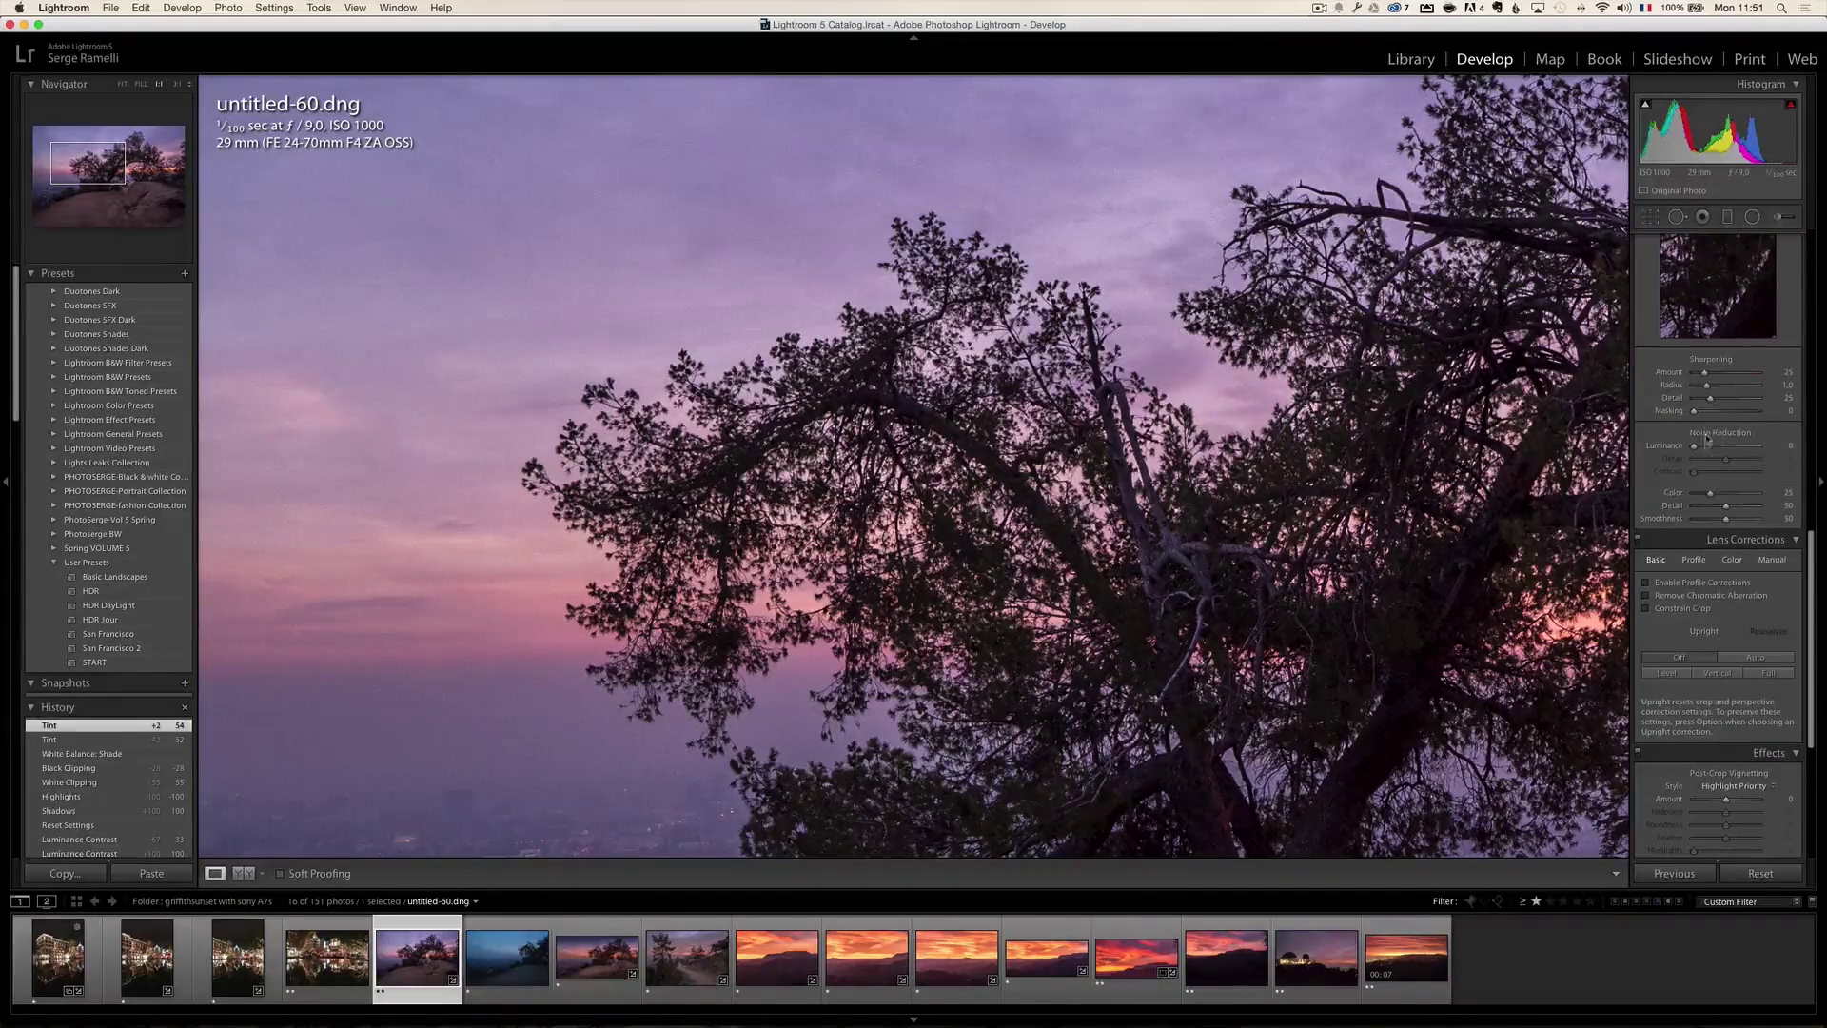
pyautogui.moveTo(1694, 446); pyautogui.dragTo(1703, 452)
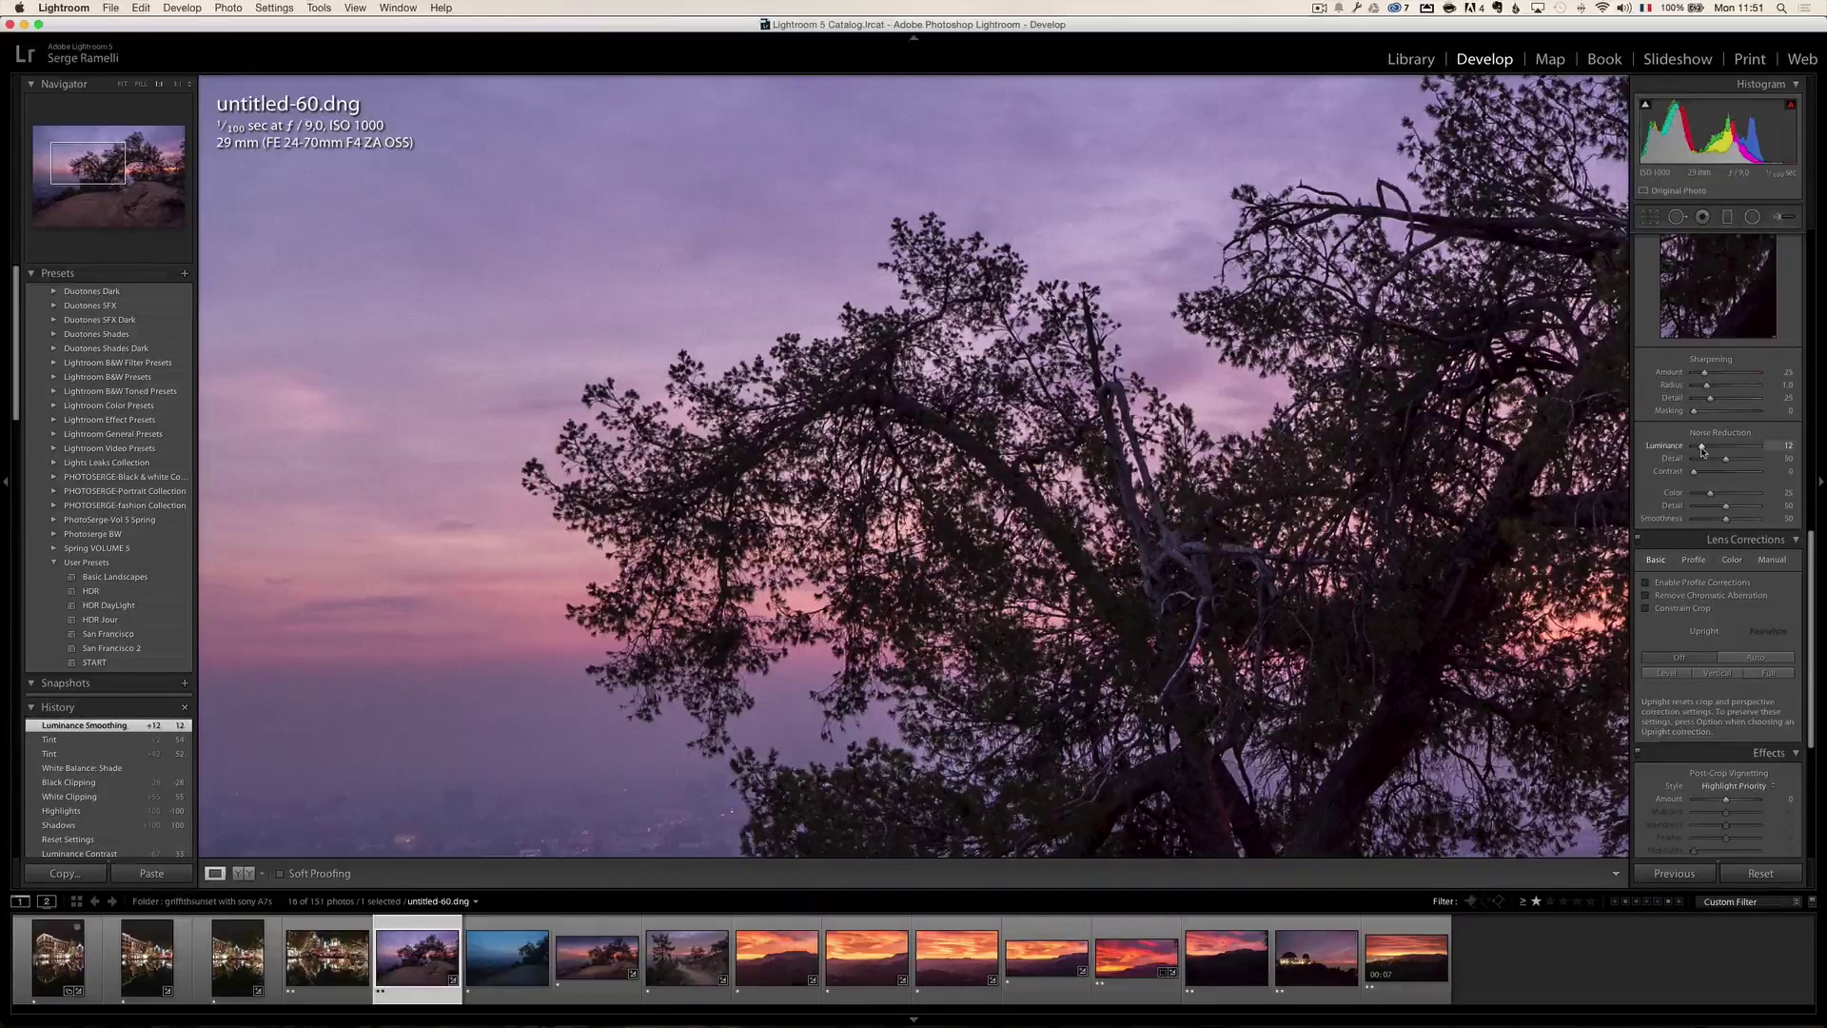
pyautogui.moveTo(1706, 374); pyautogui.dragTo(1731, 412)
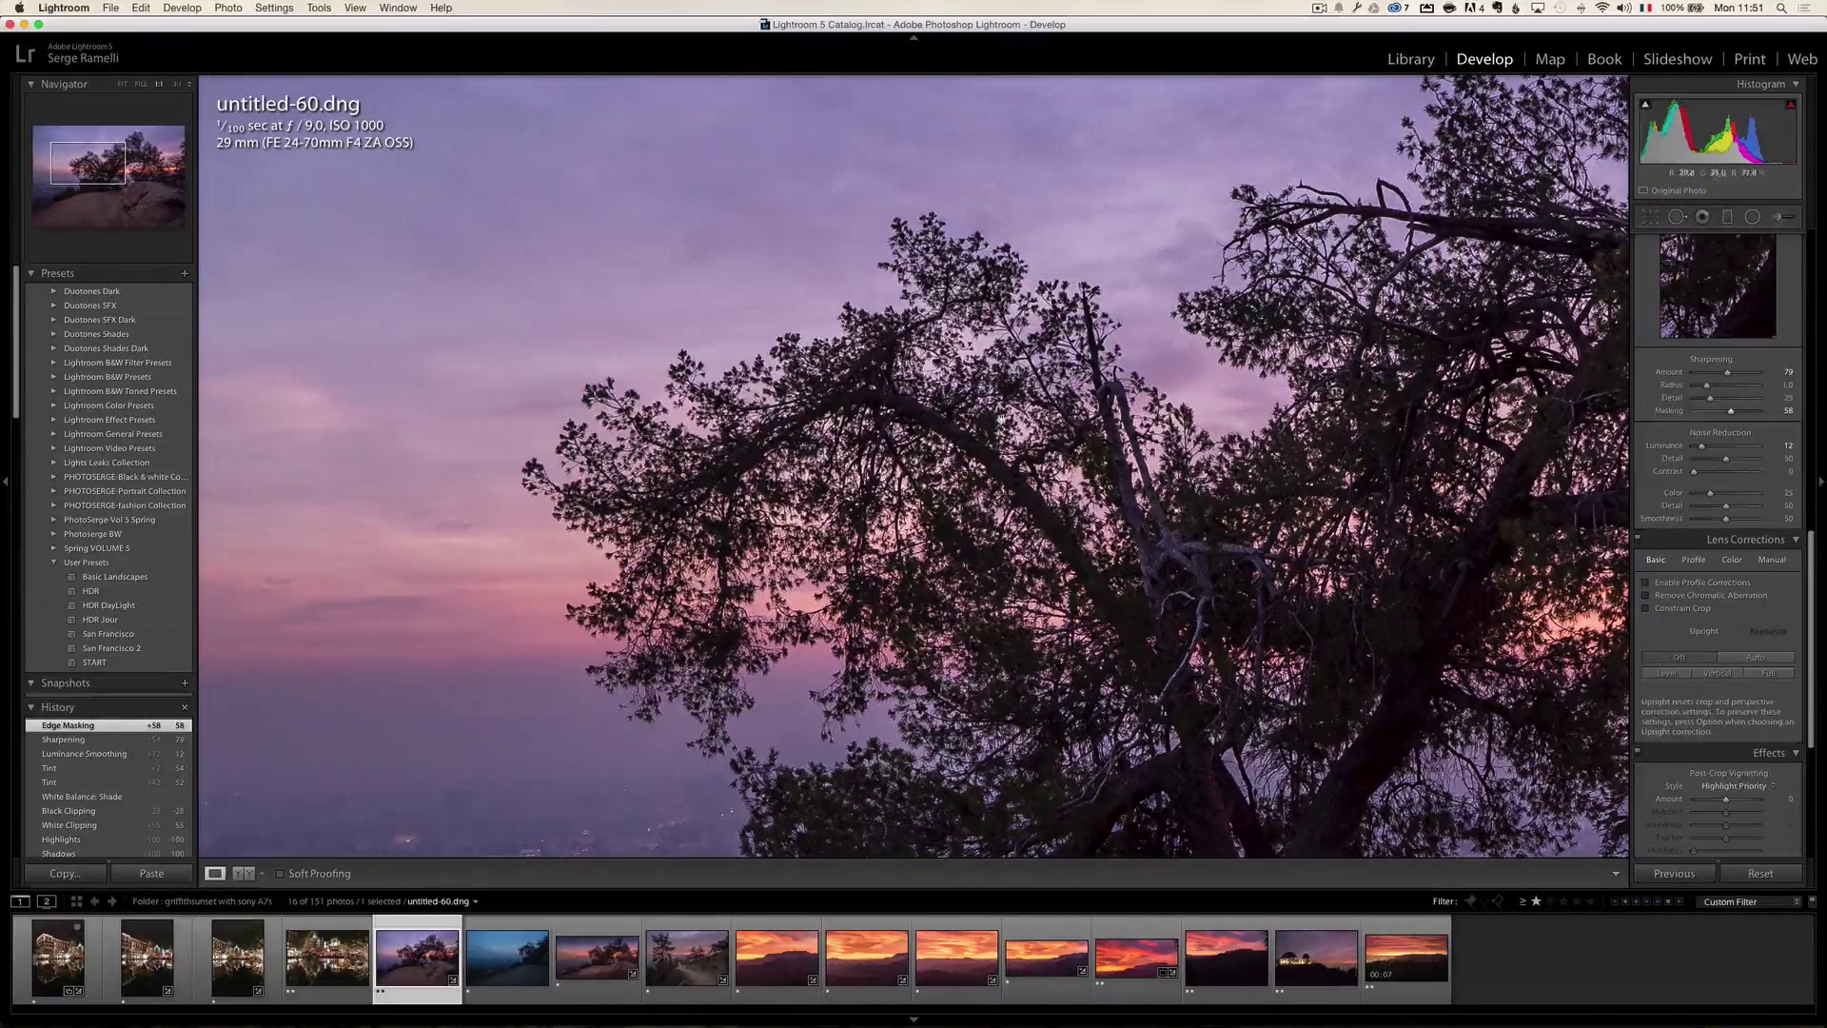
pyautogui.click(942, 419)
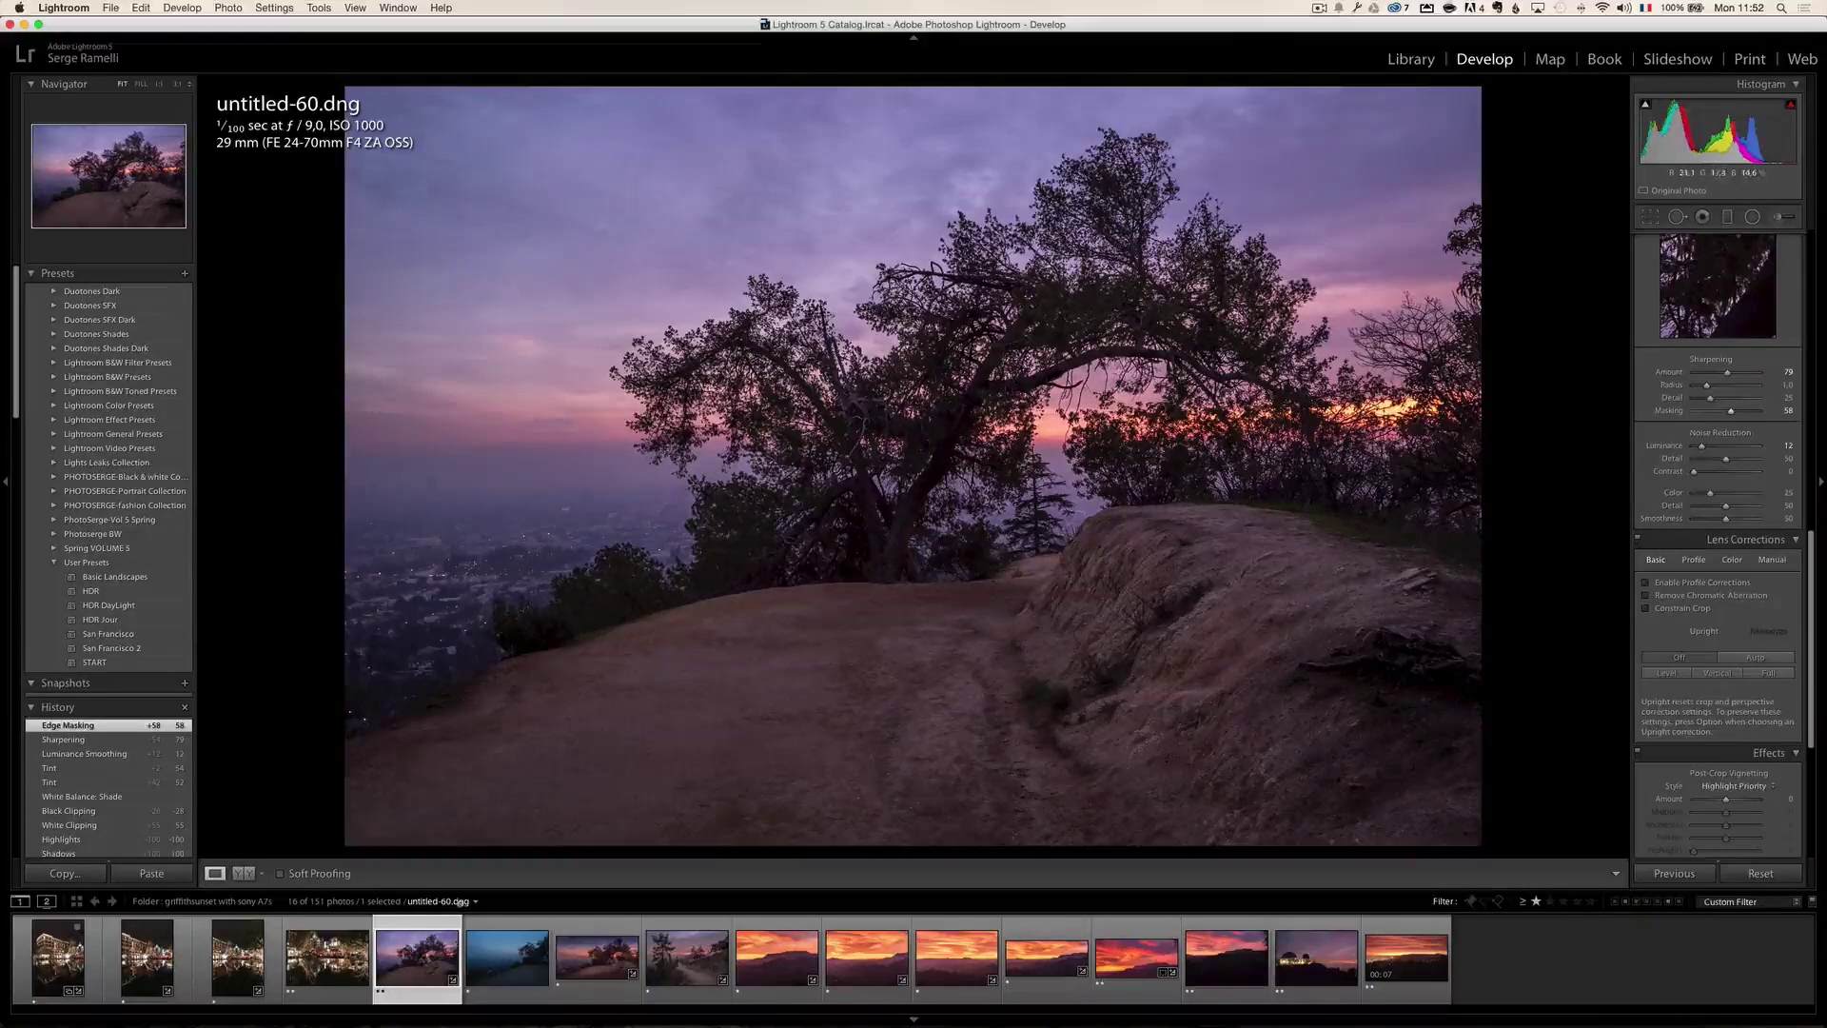
pyautogui.click(596, 960)
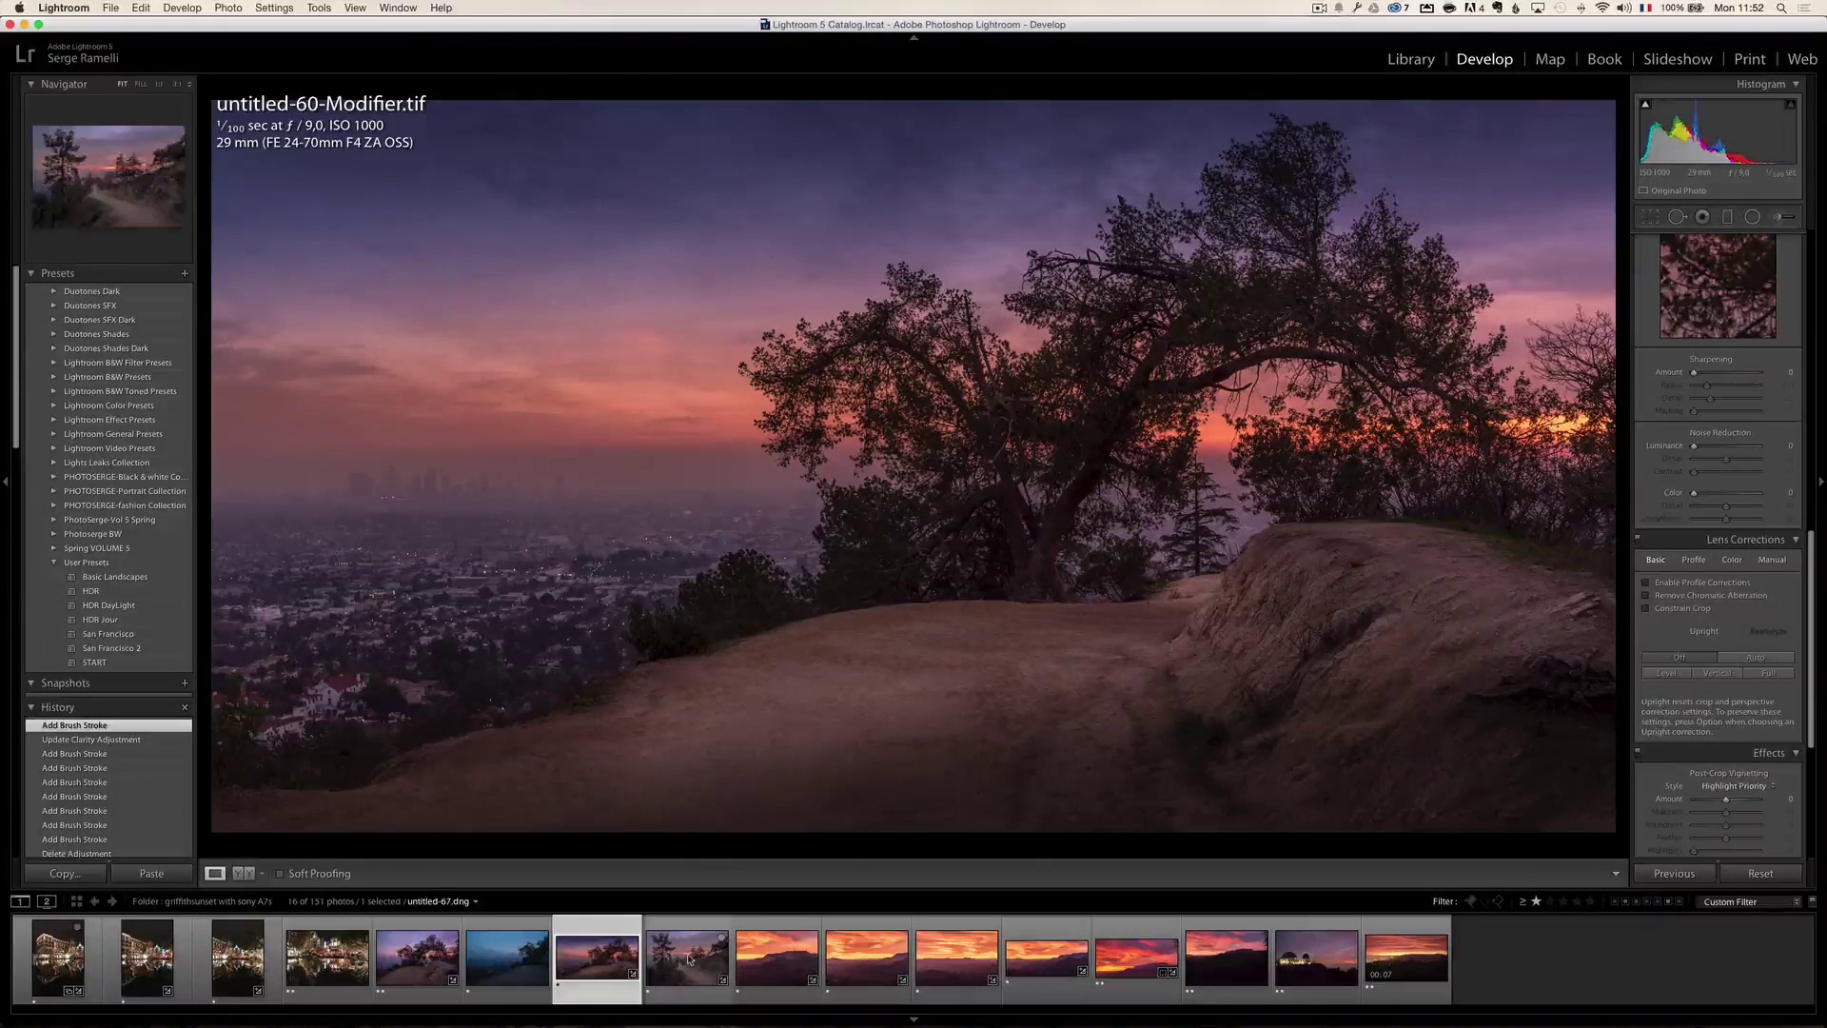
# Select the trail photo untitled-67.dng and reset its develop settings
pyautogui.click(689, 958)
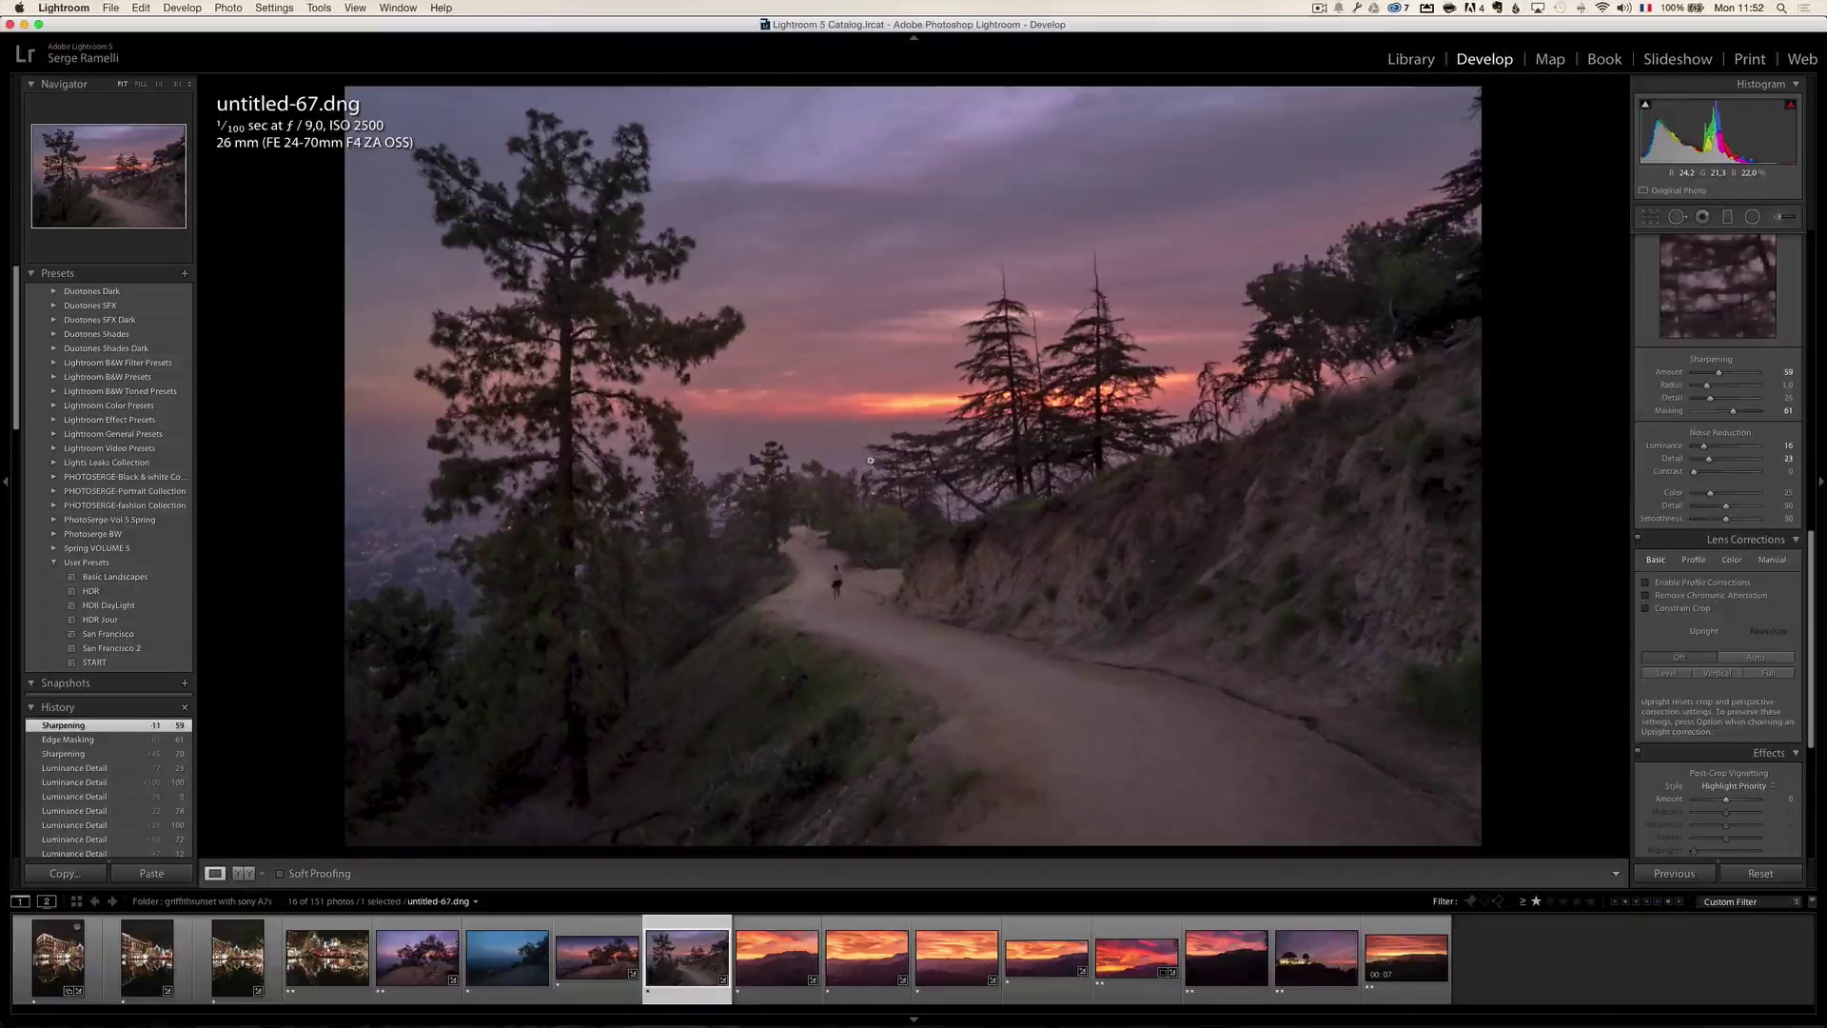
pyautogui.click(1770, 880)
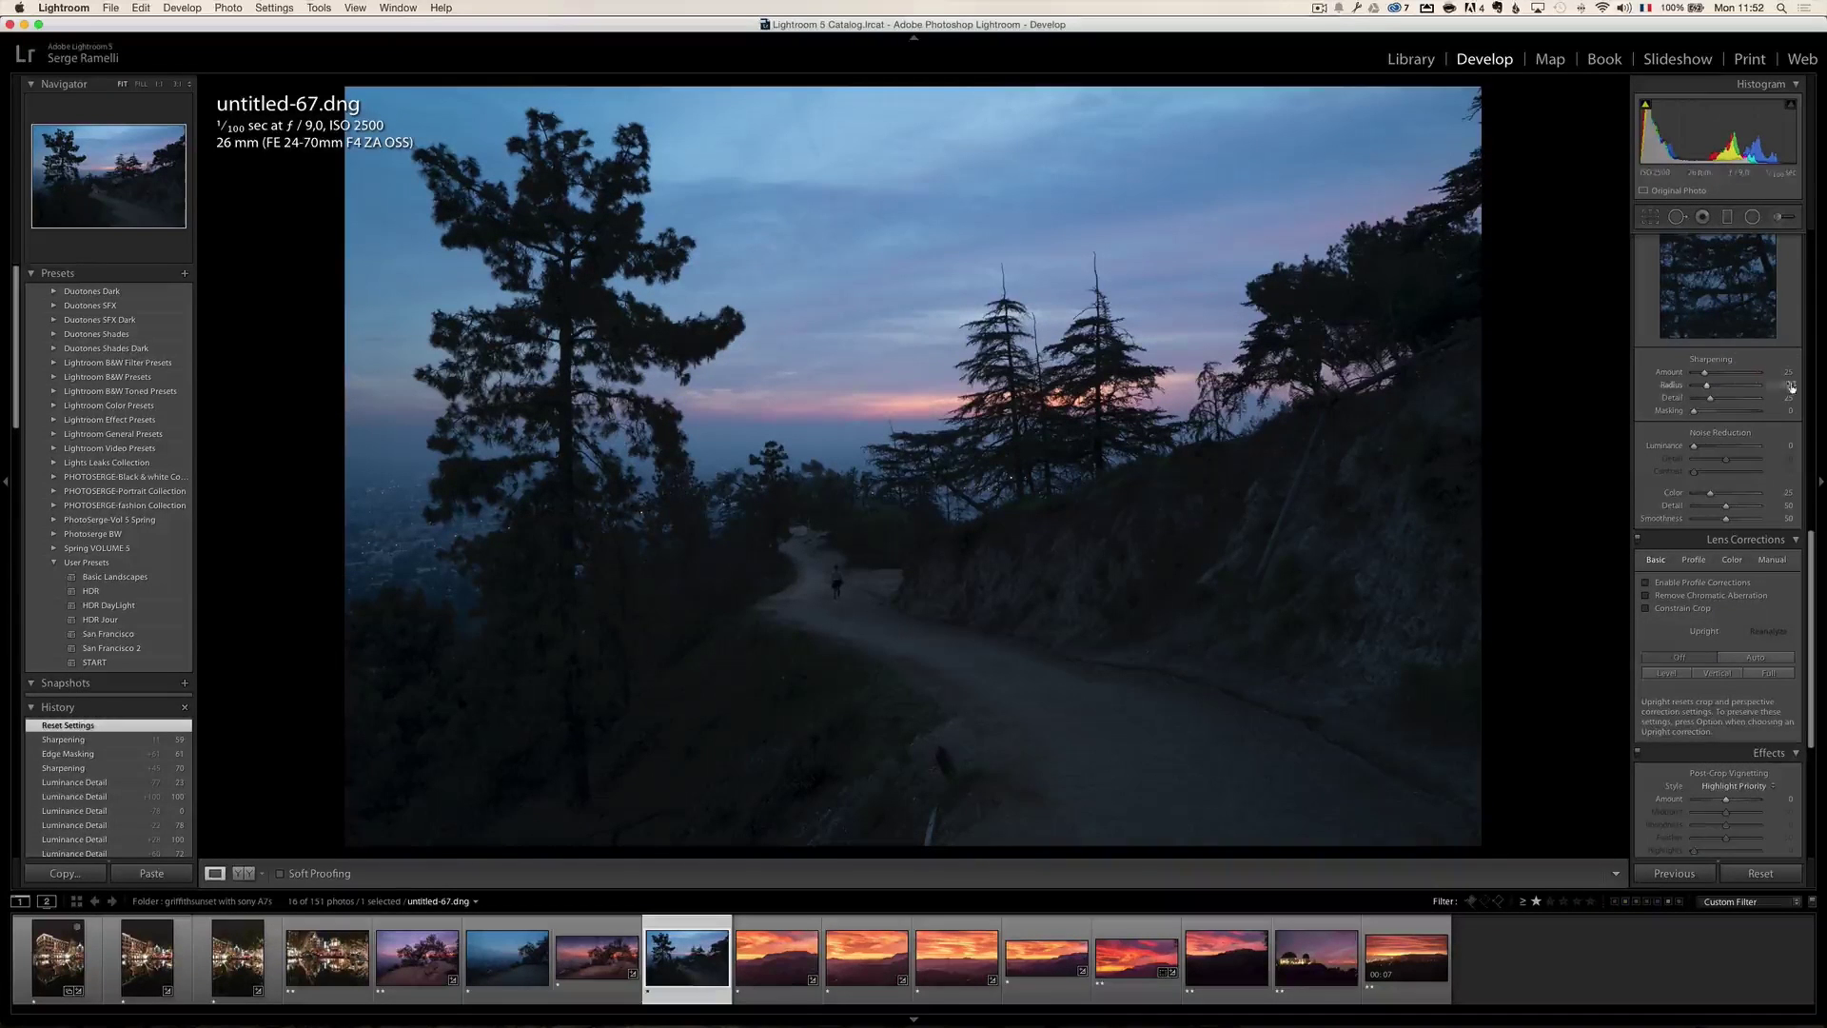
pyautogui.scroll(5, 1792, 388)
# Set untitled-67's Highlights -100, Shadows +100, Whites +48 and Blacks -12 using the clipping preview
pyautogui.scroll(6, 1792, 387)
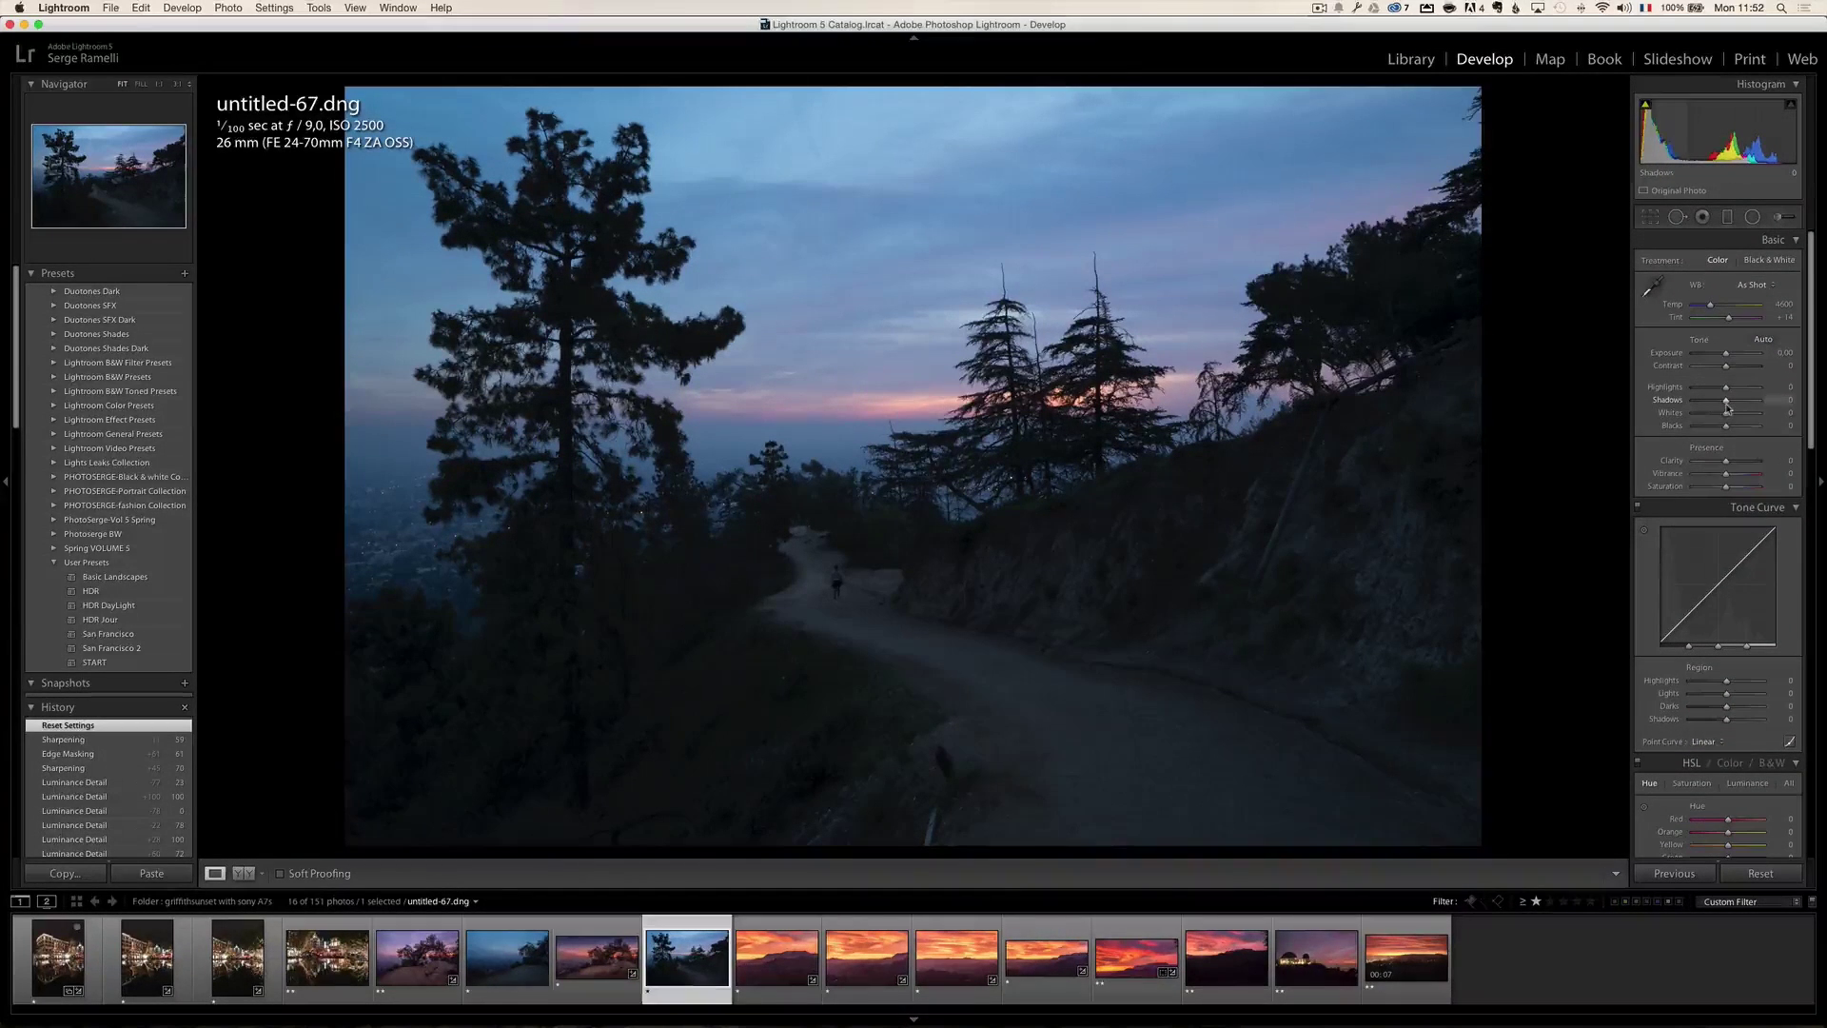
pyautogui.moveTo(1727, 407); pyautogui.dragTo(1680, 393)
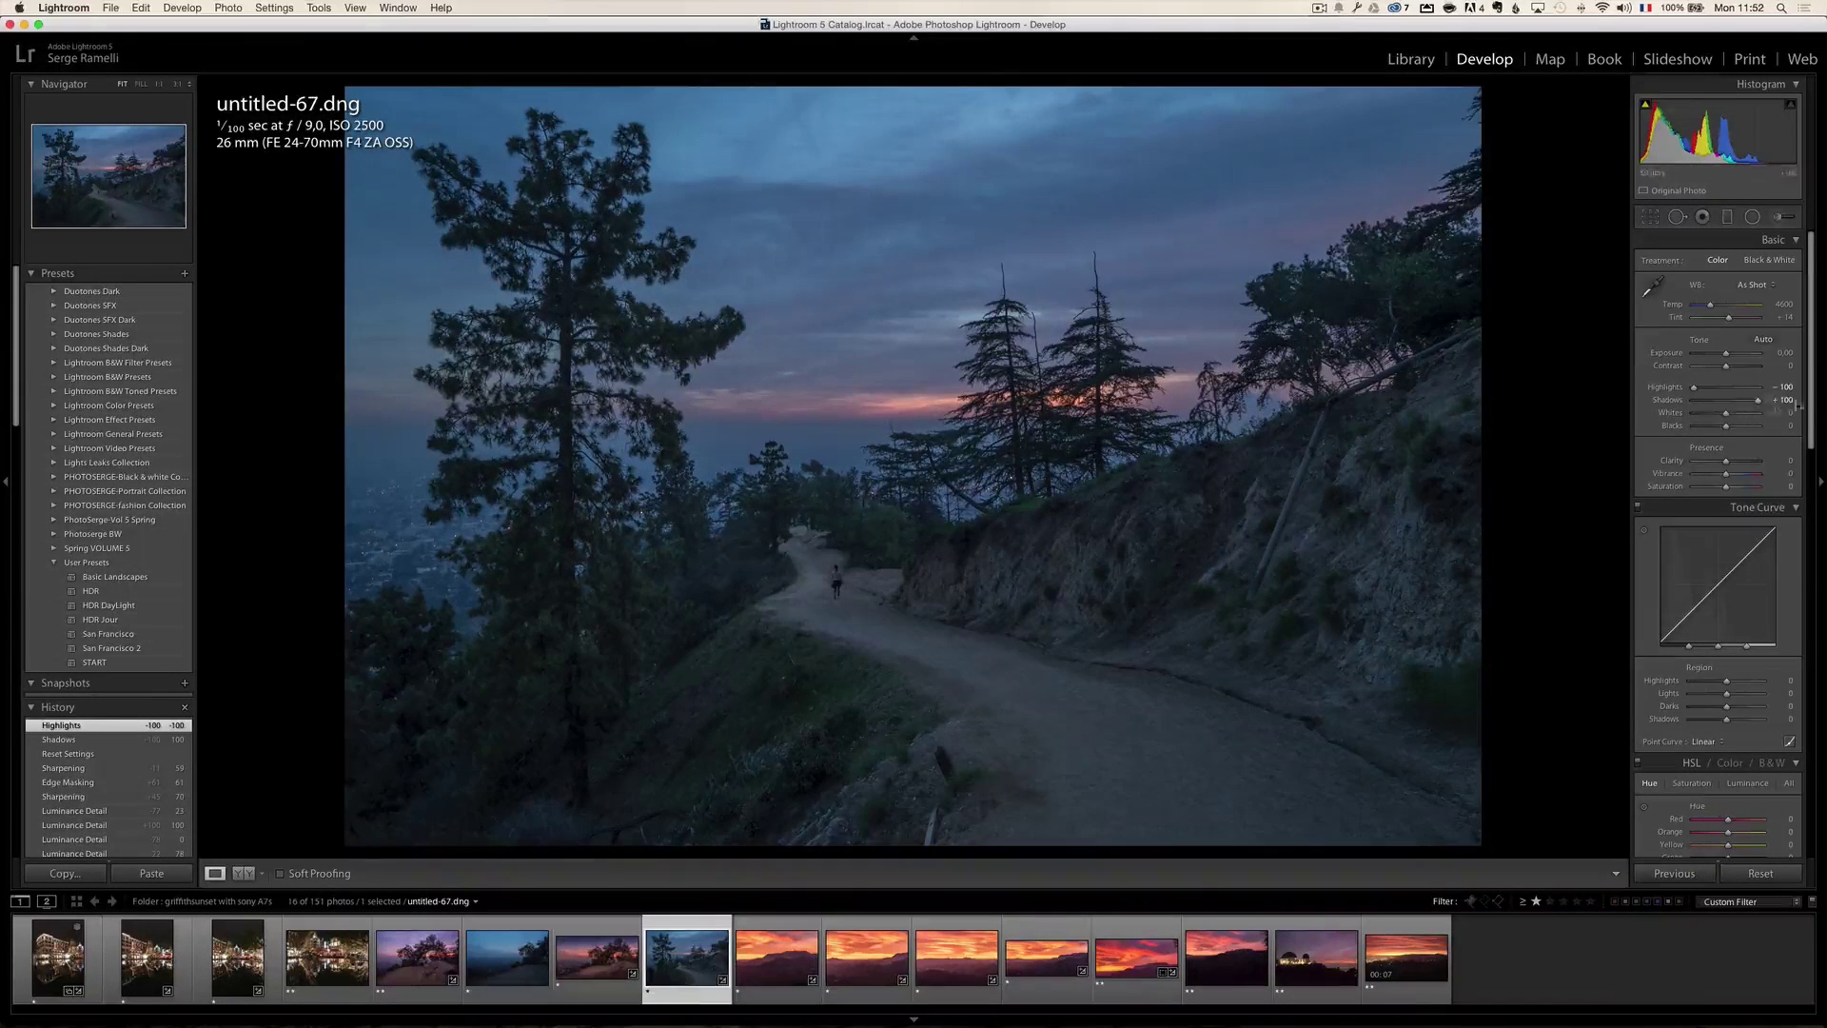
pyautogui.press('alt')
pyautogui.moveTo(1727, 414)
pyautogui.mouseDown()
pyautogui.moveTo(1744, 417)
pyautogui.moveTo(1722, 431)
pyautogui.mouseUp()
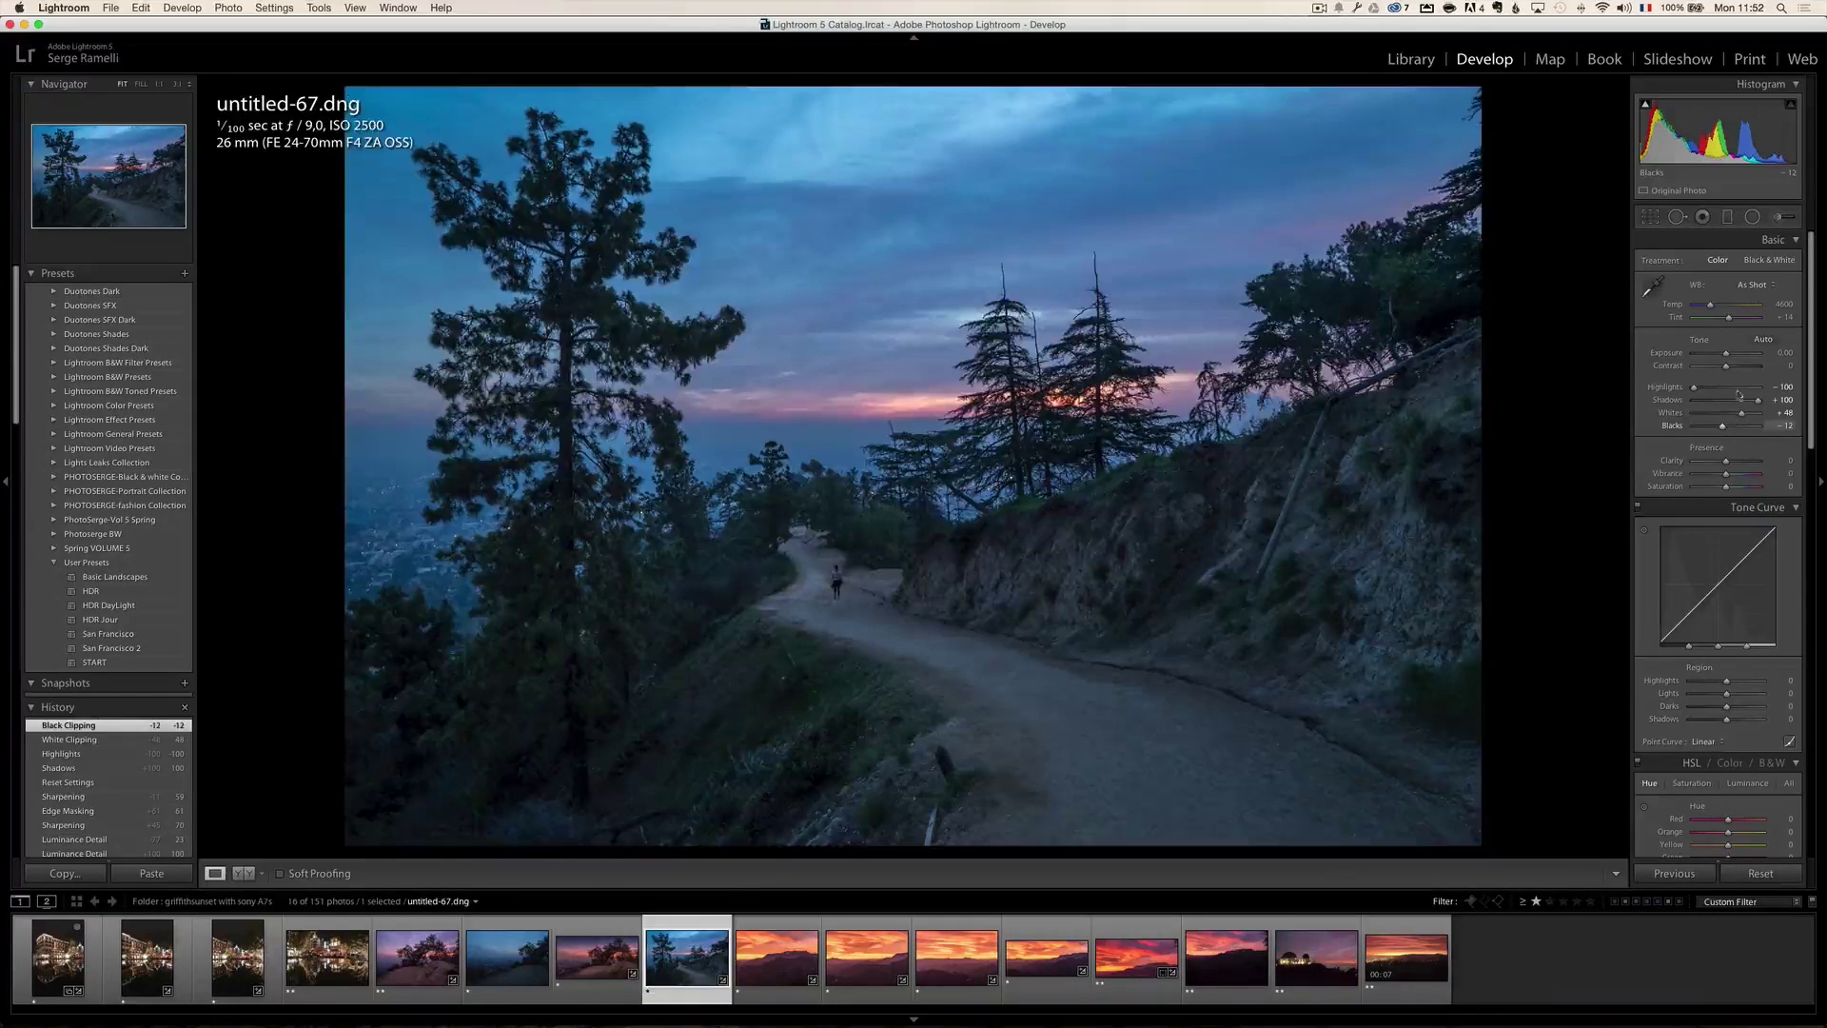
# Apply Shade white balance with Tint +46, then zoom 1:1 on the sunset horizon
pyautogui.click(1751, 284)
pyautogui.click(1757, 326)
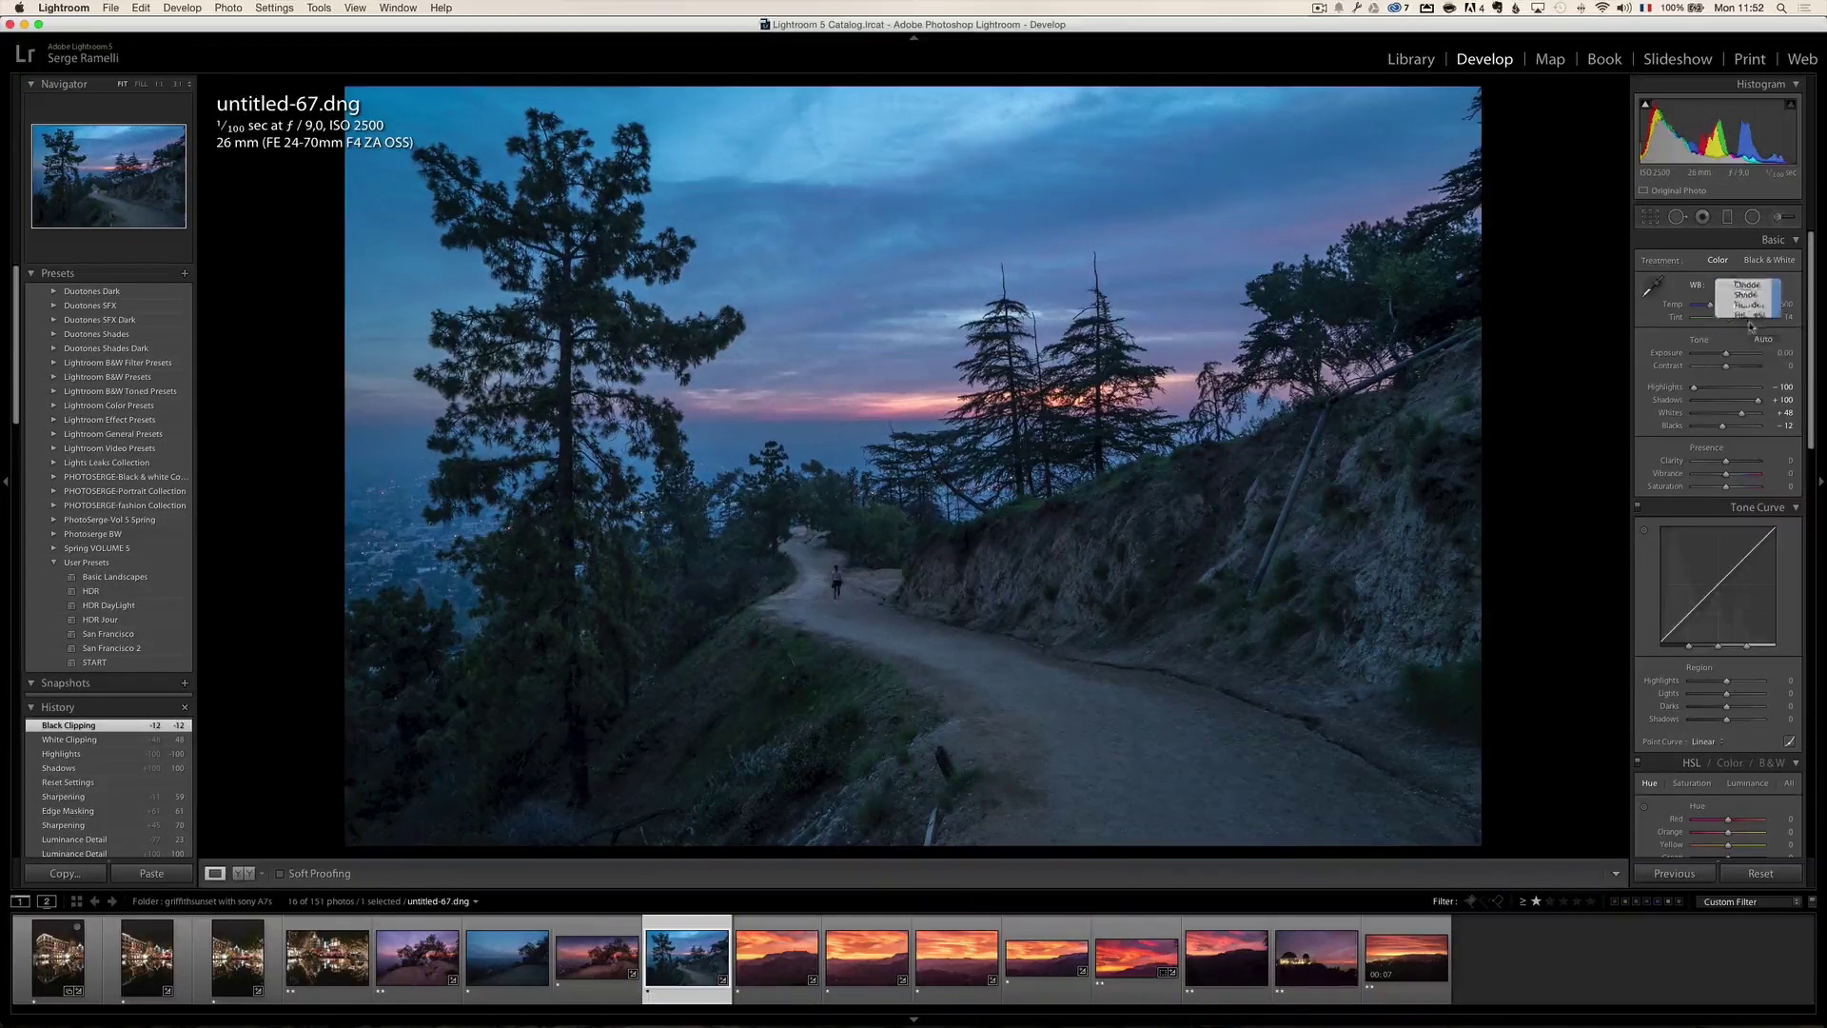
pyautogui.moveTo(1729, 318); pyautogui.dragTo(1735, 322)
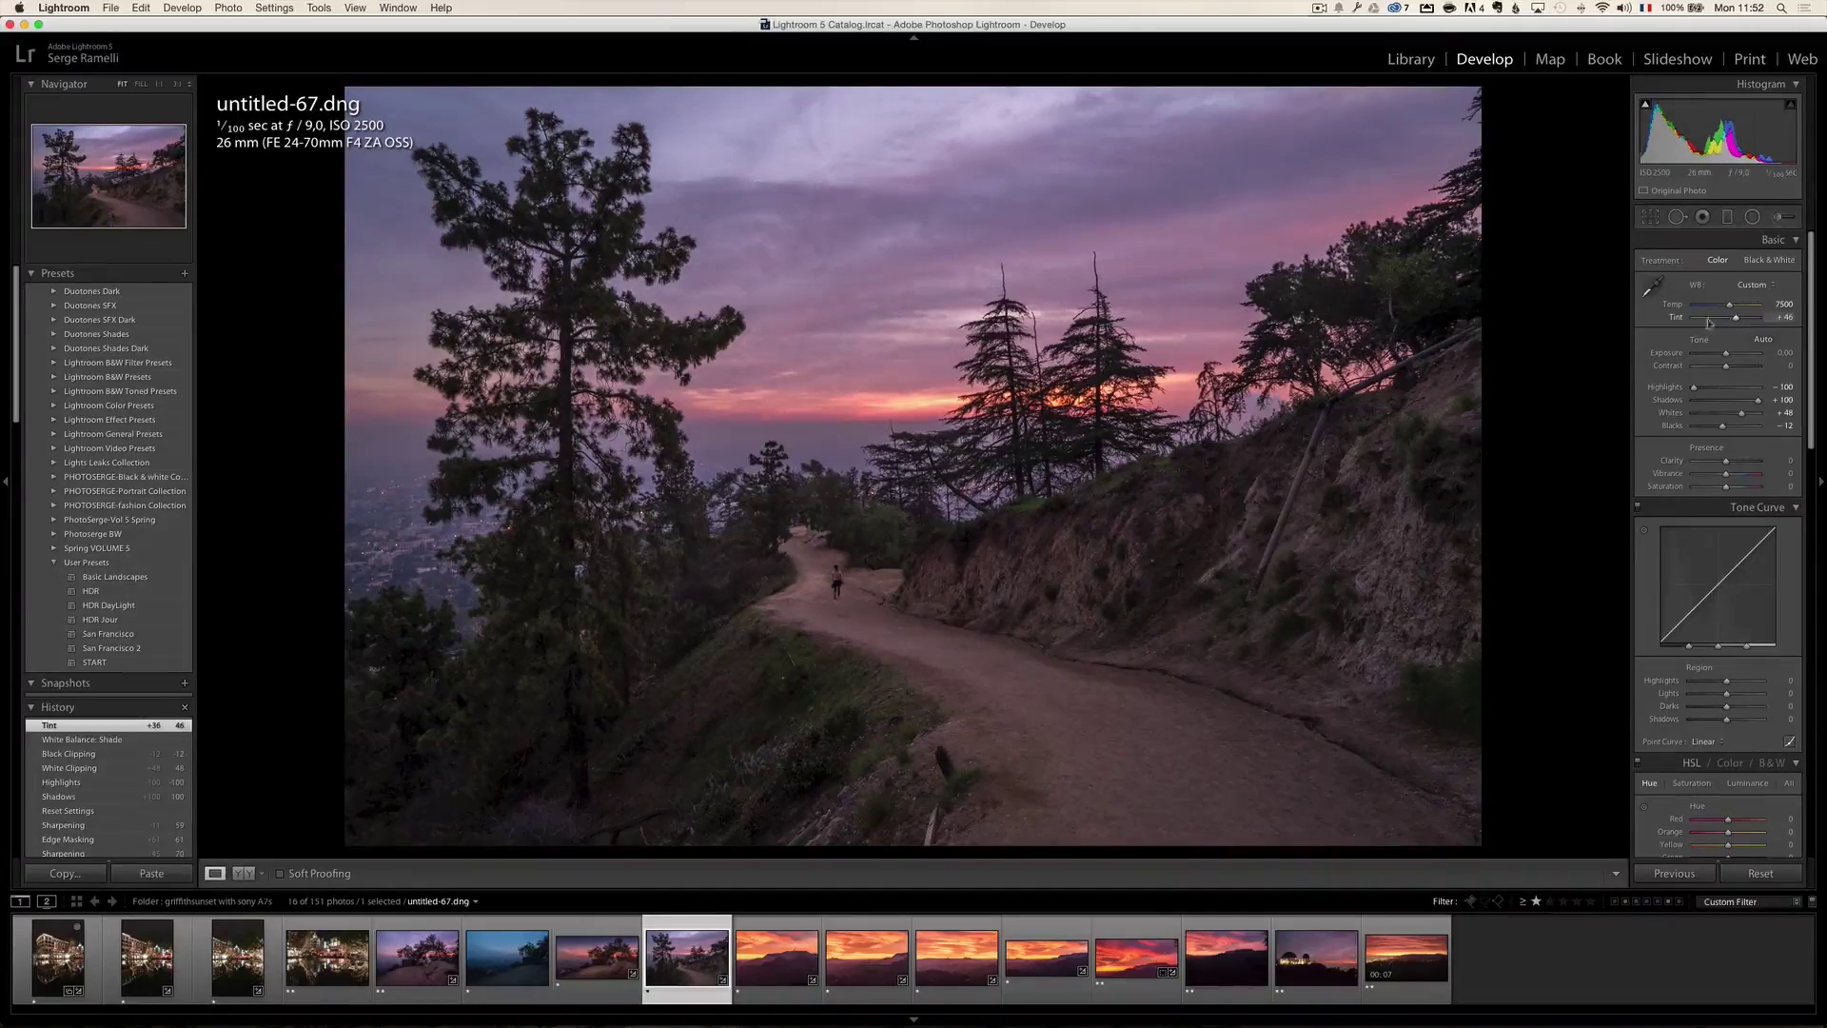
pyautogui.click(1085, 415)
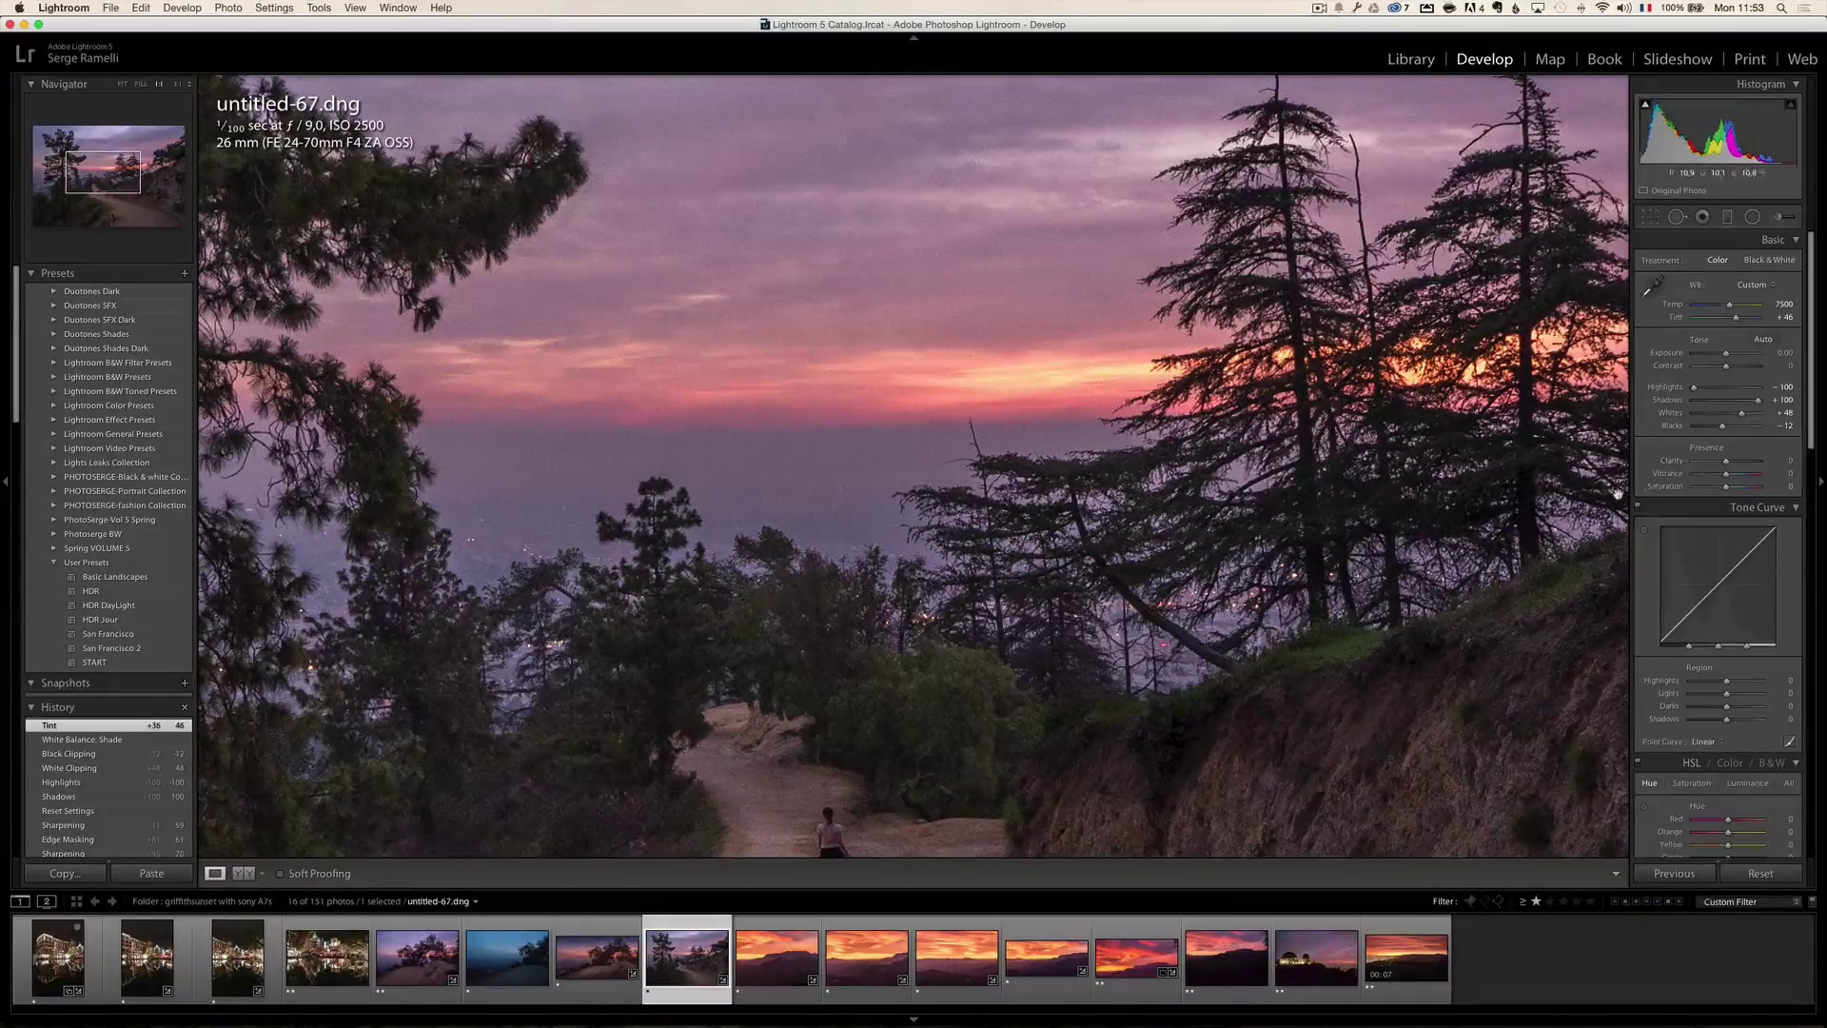
pyautogui.scroll(-2, 1690, 495)
# Set luminance noise reduction to 21 and sharpening Amount 65, Masking 71
pyautogui.scroll(-10, 1690, 495)
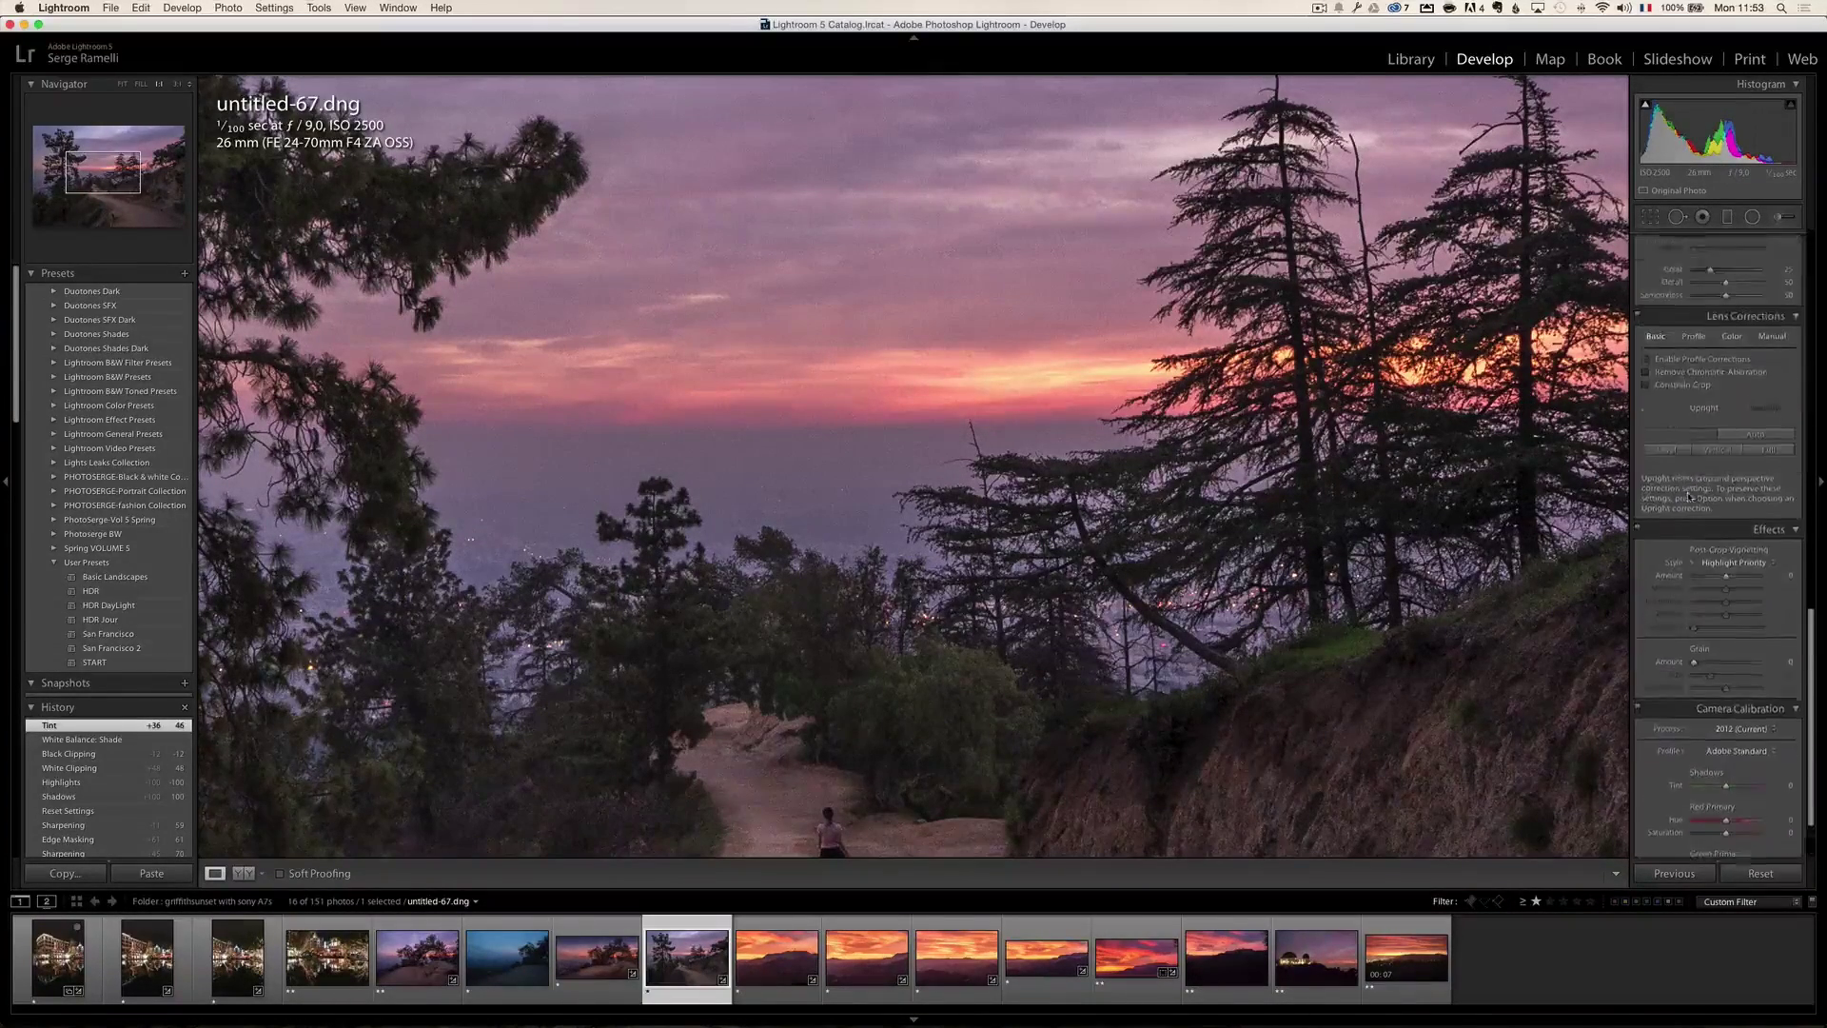
pyautogui.scroll(4, 1691, 496)
pyautogui.moveTo(1694, 487); pyautogui.dragTo(1708, 487)
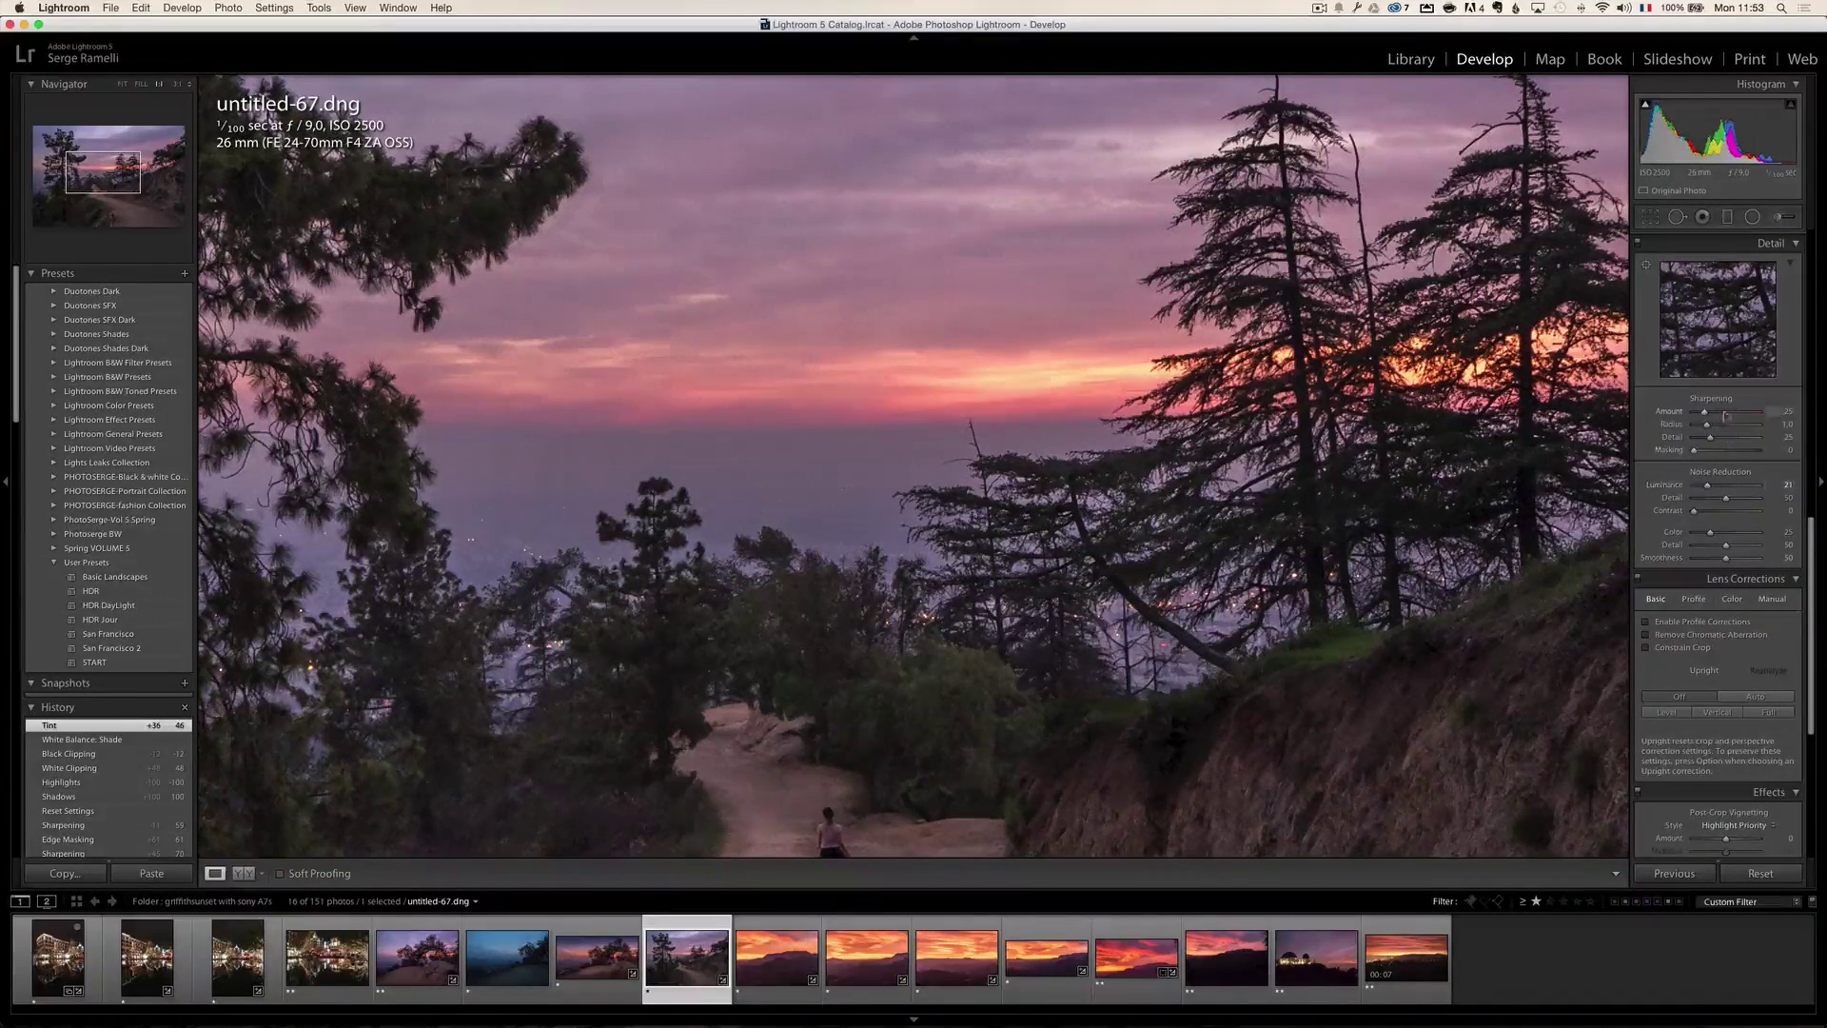
pyautogui.moveTo(1706, 412); pyautogui.dragTo(1722, 416)
pyautogui.rightClick(1392, 310)
pyautogui.click(1660, 458)
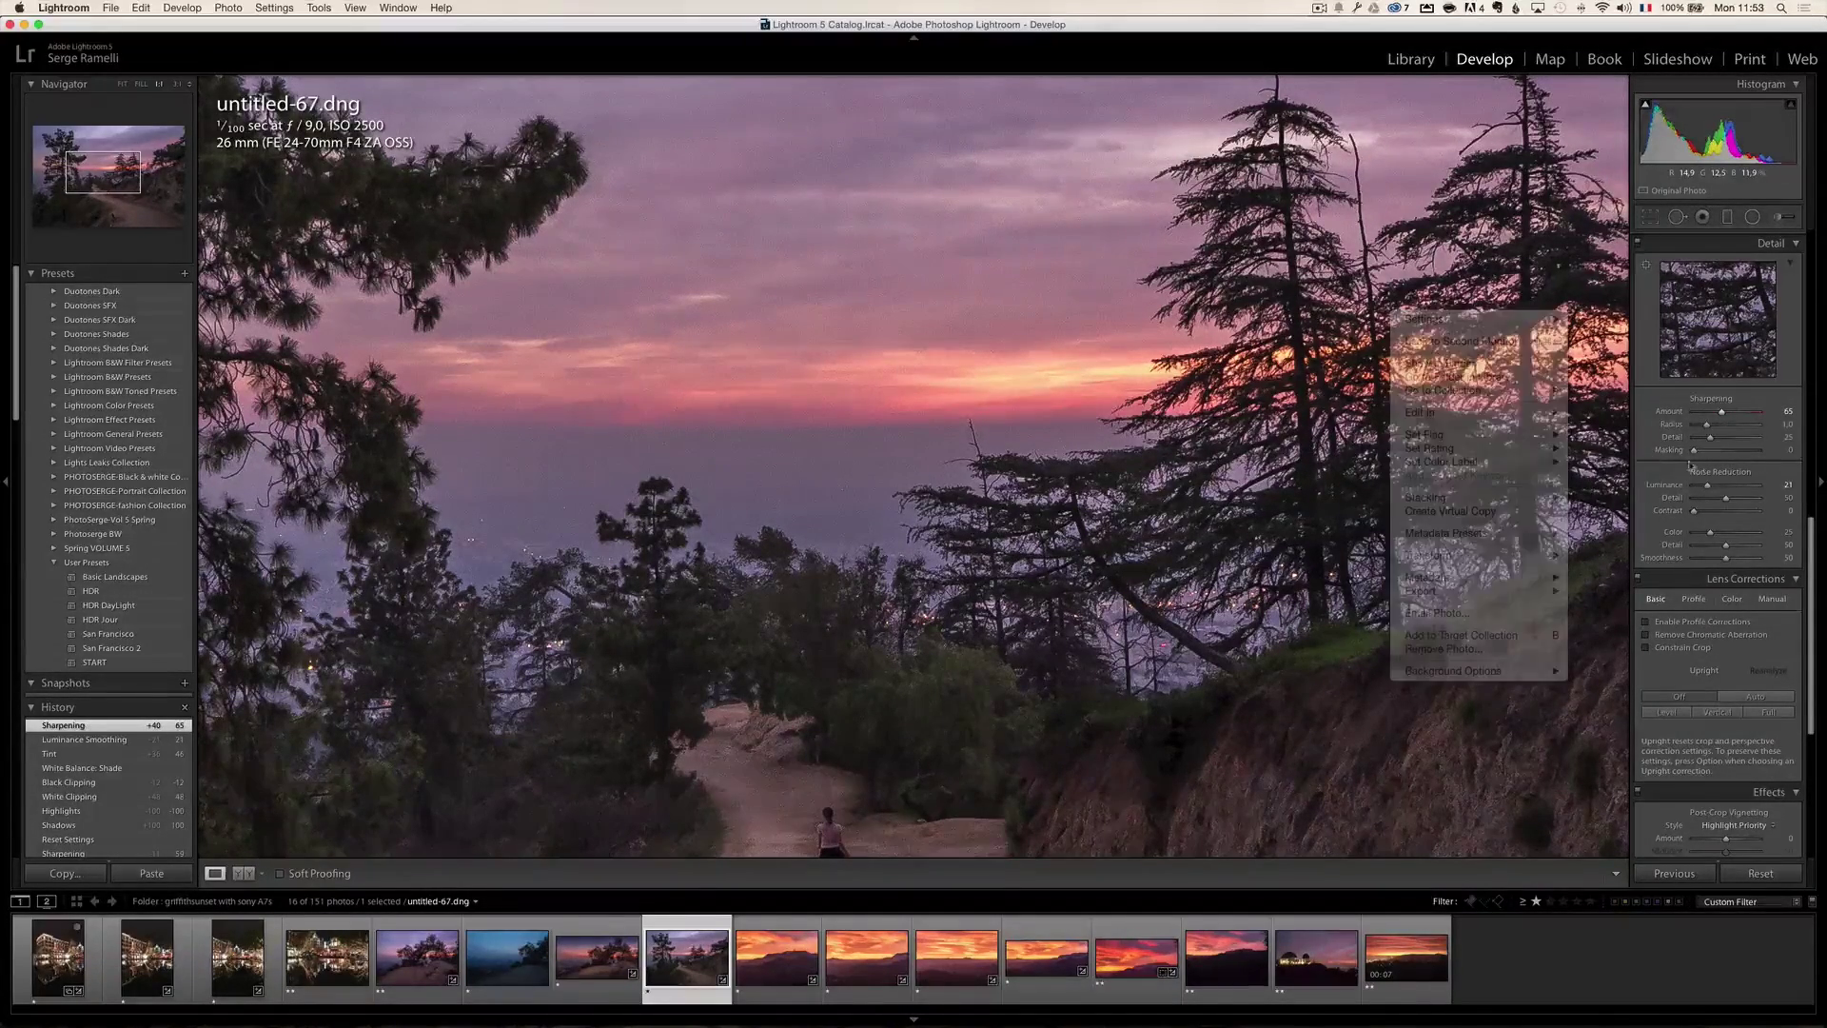
pyautogui.moveTo(1694, 450)
pyautogui.mouseDown()
pyautogui.moveTo(1734, 456)
pyautogui.moveTo(1679, 449)
pyautogui.mouseUp()
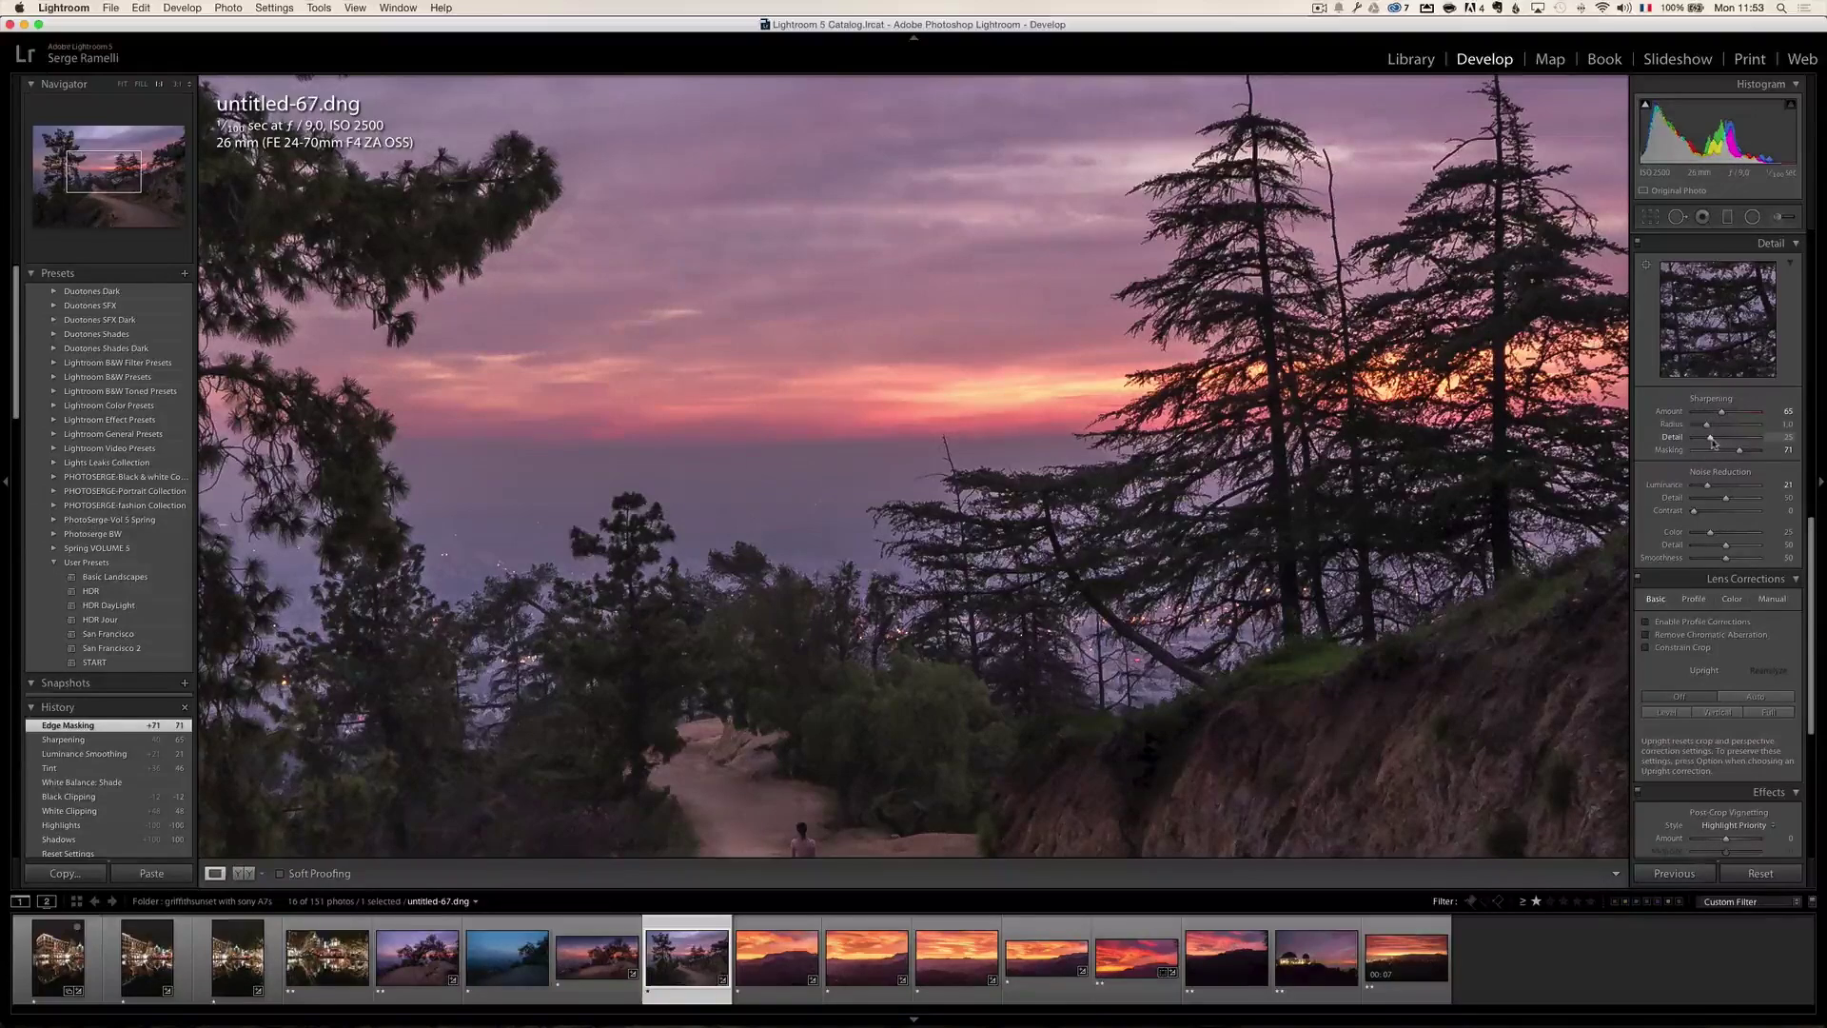
# Set sharpening Detail to 32, check the sky and pine at 1:1, then open untitled-76.dng
pyautogui.moveTo(1710, 437); pyautogui.dragTo(1753, 440)
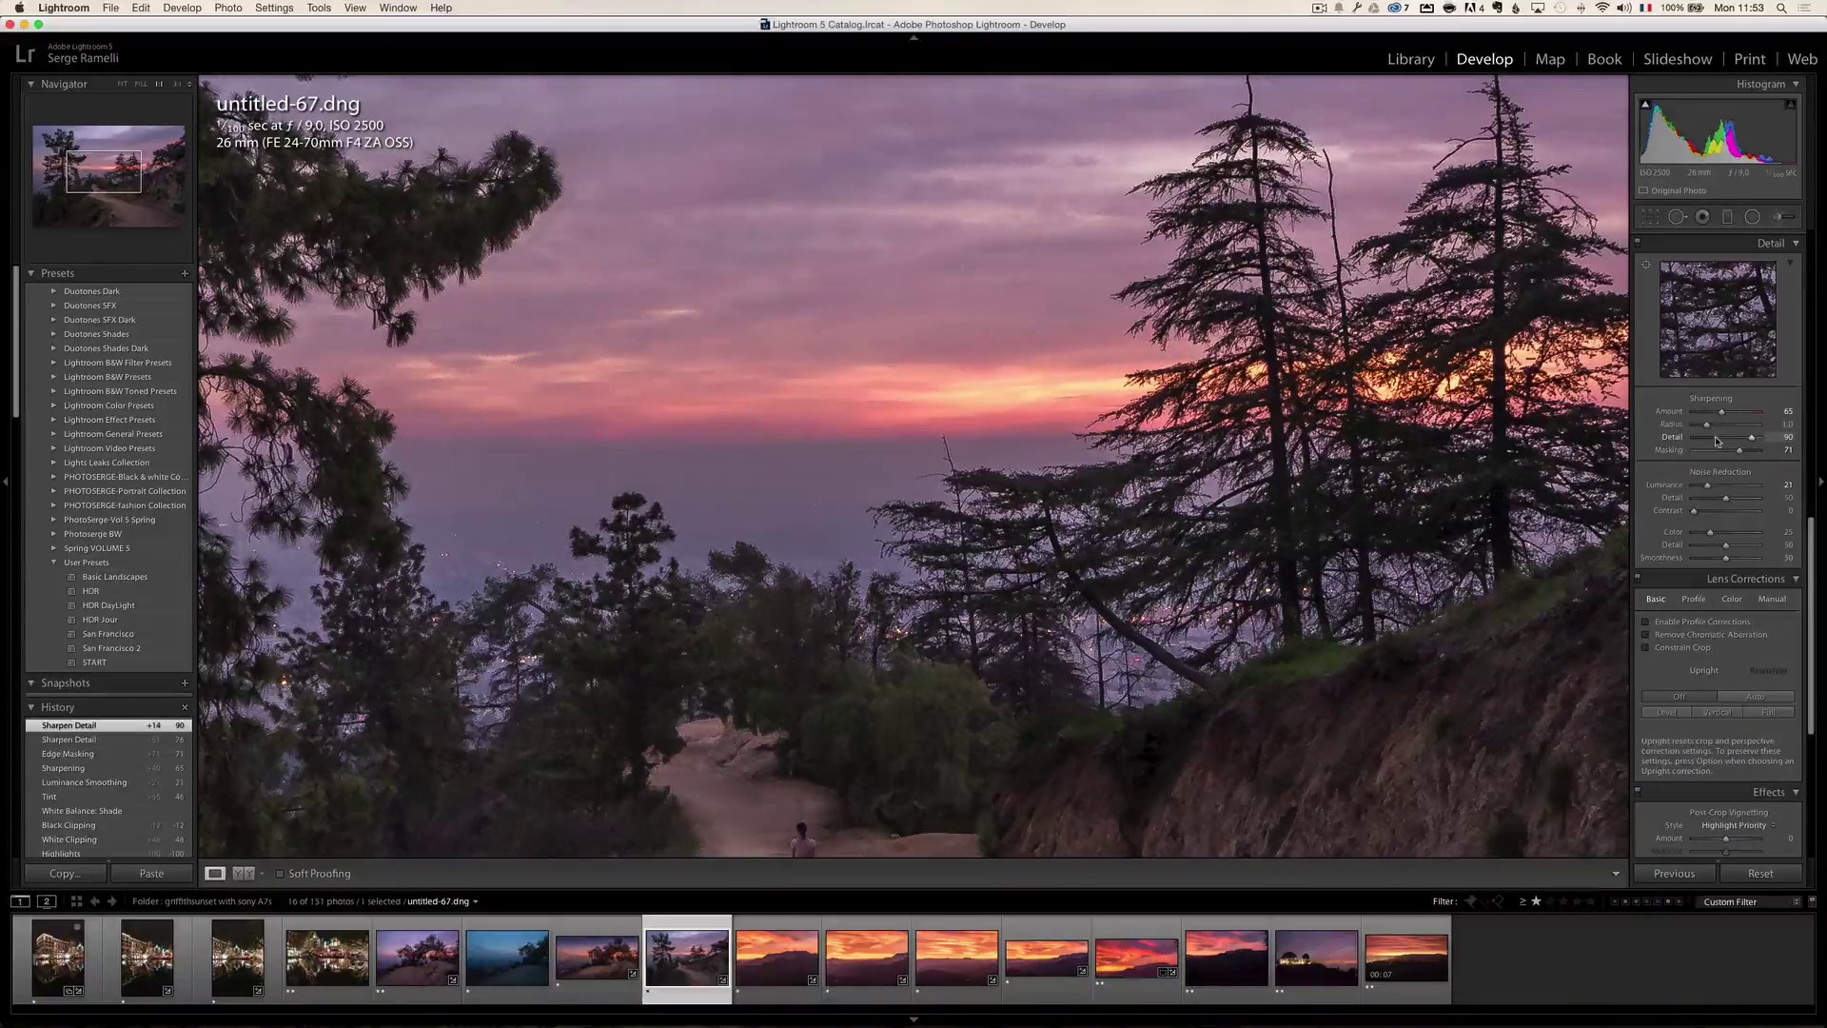
pyautogui.click(1716, 439)
pyautogui.moveTo(1714, 439); pyautogui.dragTo(1713, 438)
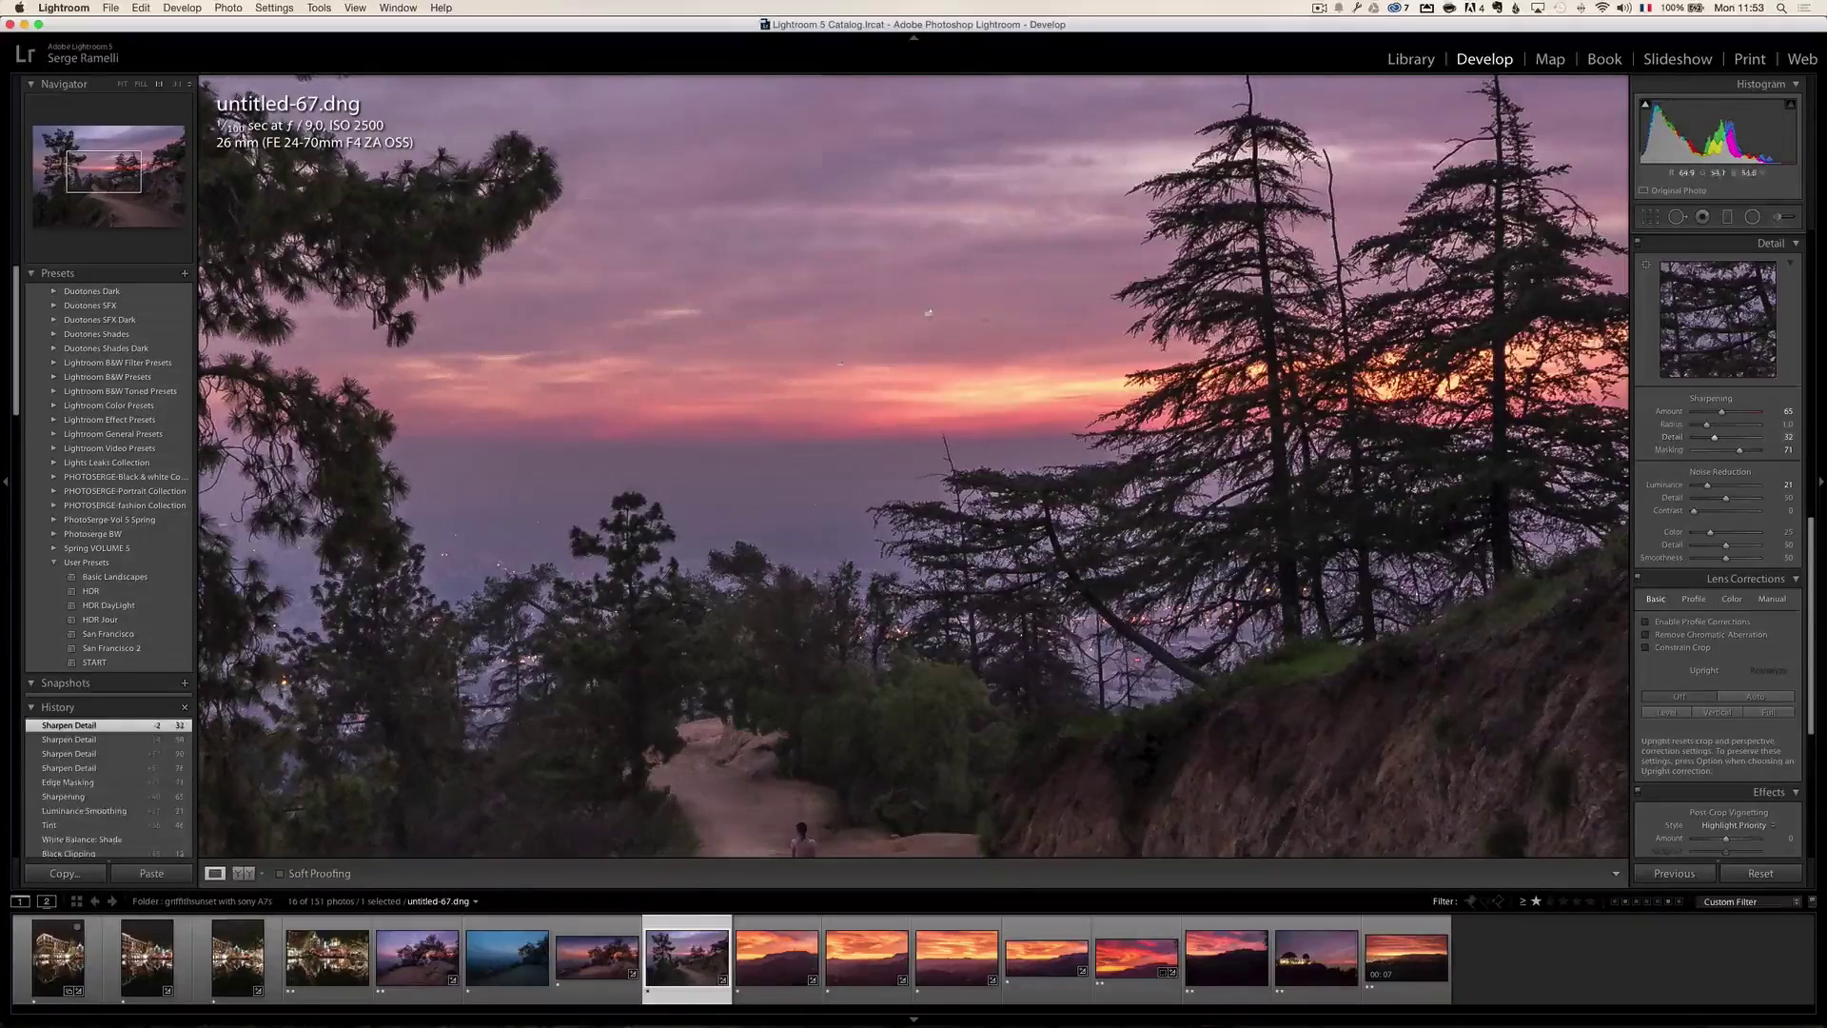
pyautogui.moveTo(837, 385); pyautogui.dragTo(898, 437)
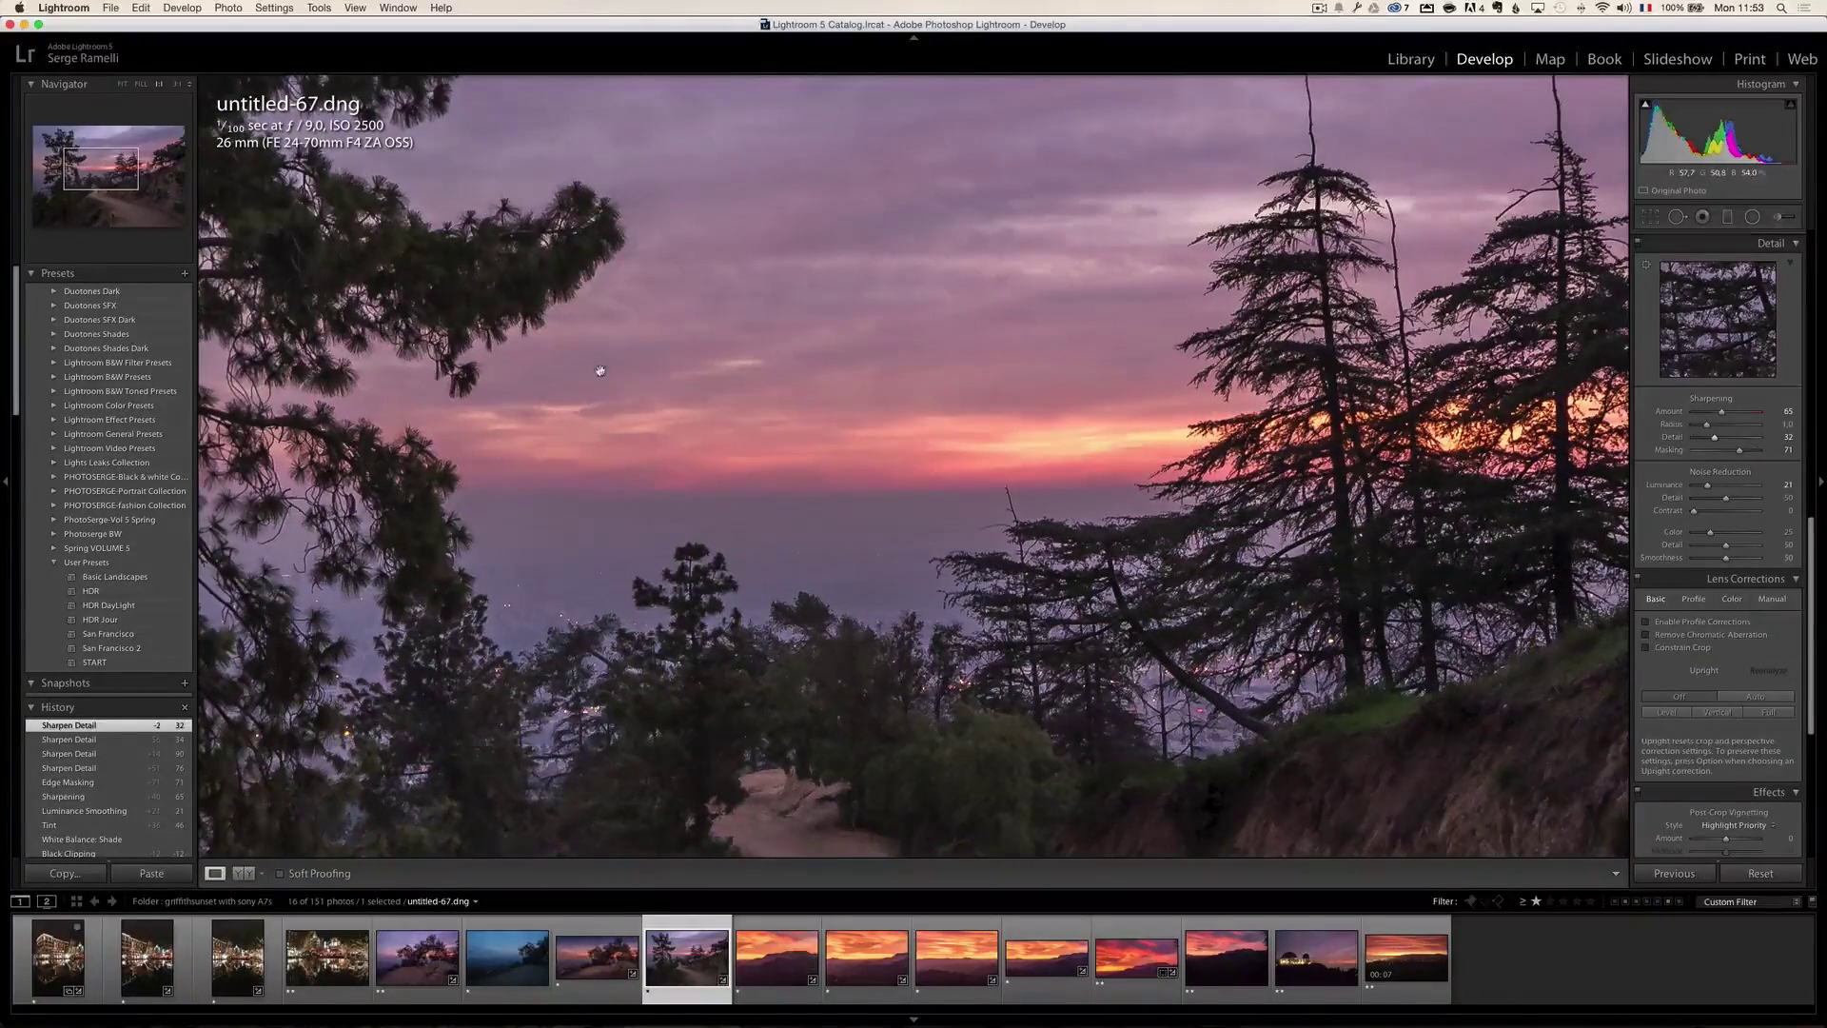
pyautogui.moveTo(604, 528); pyautogui.dragTo(1014, 489)
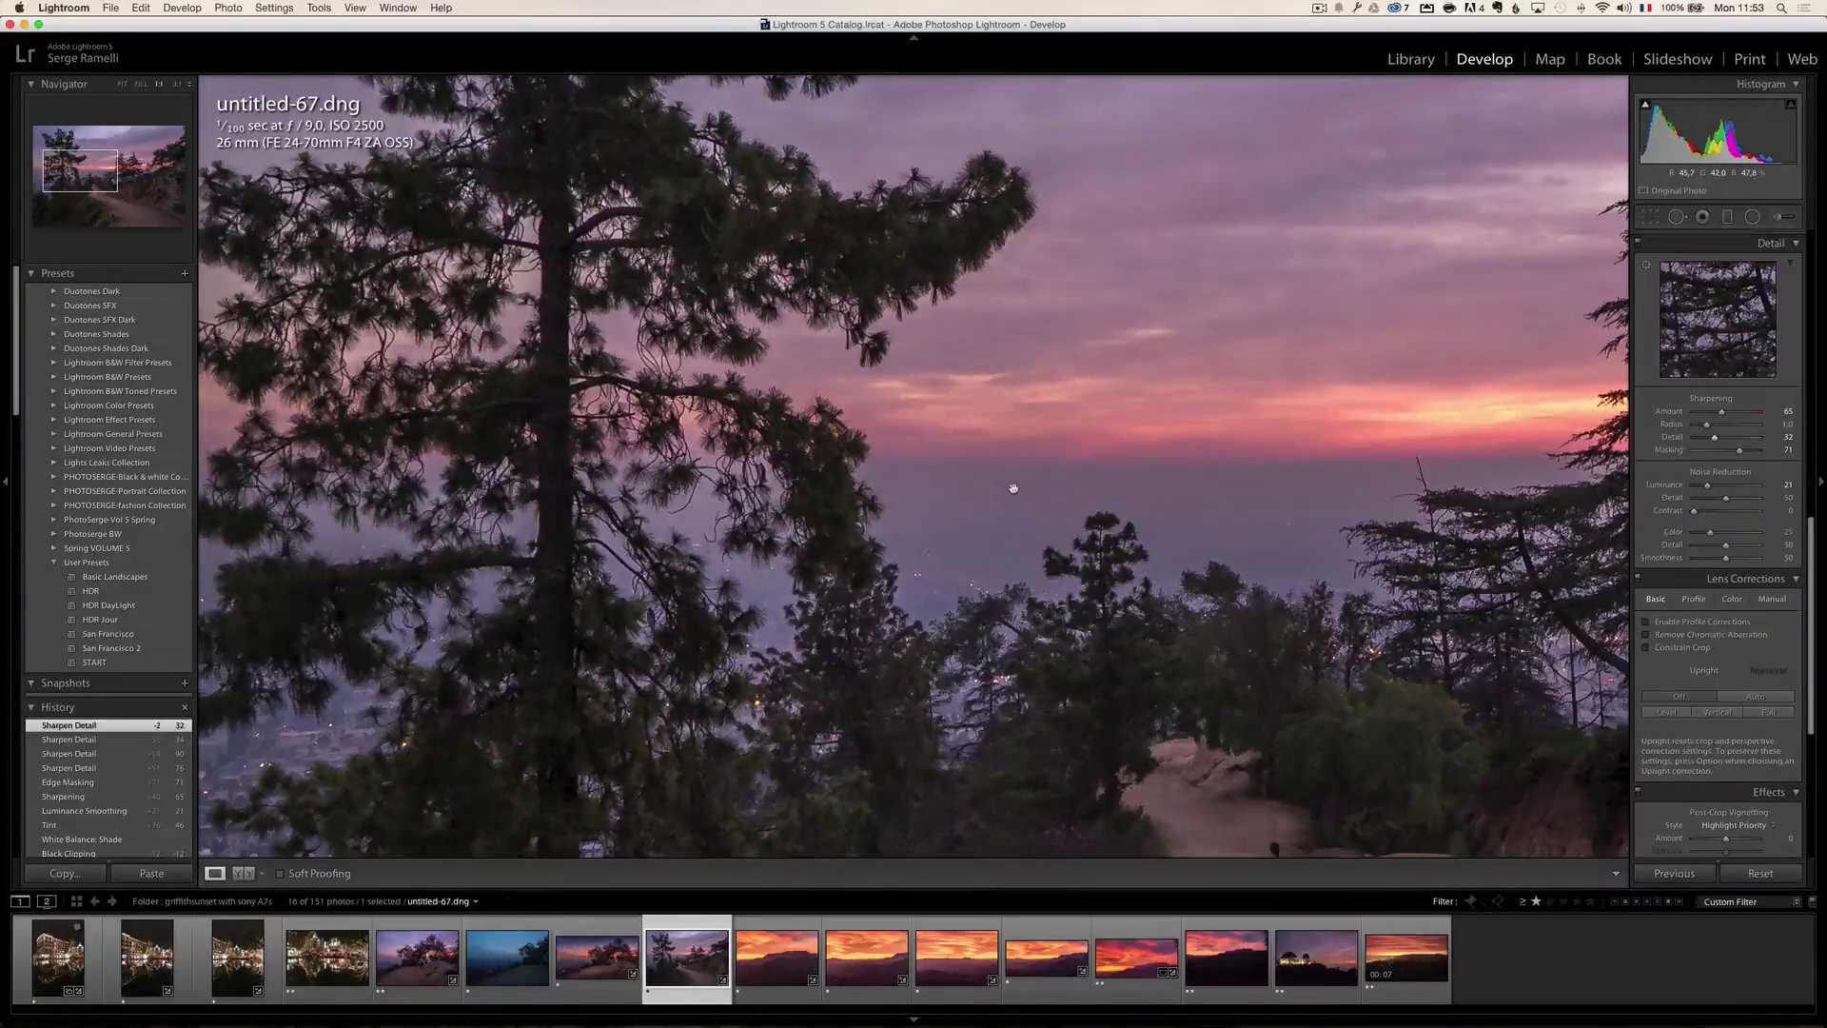
pyautogui.click(905, 396)
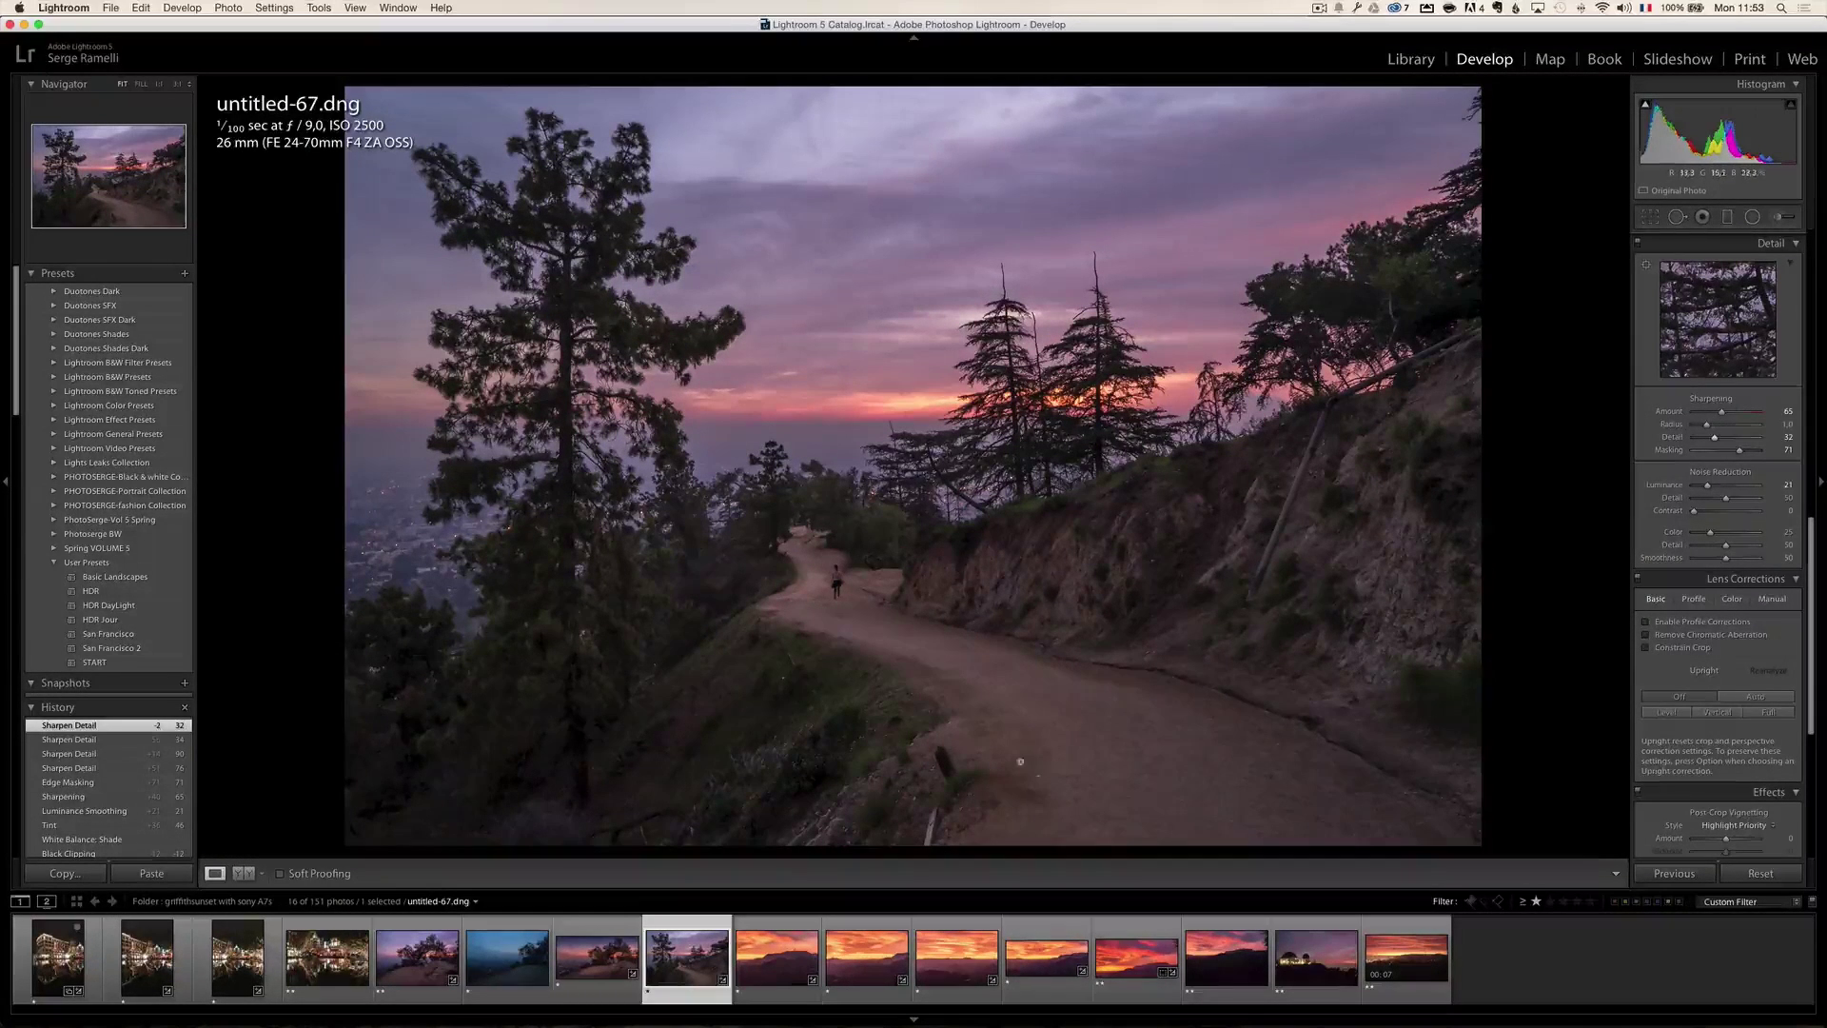
pyautogui.click(1130, 937)
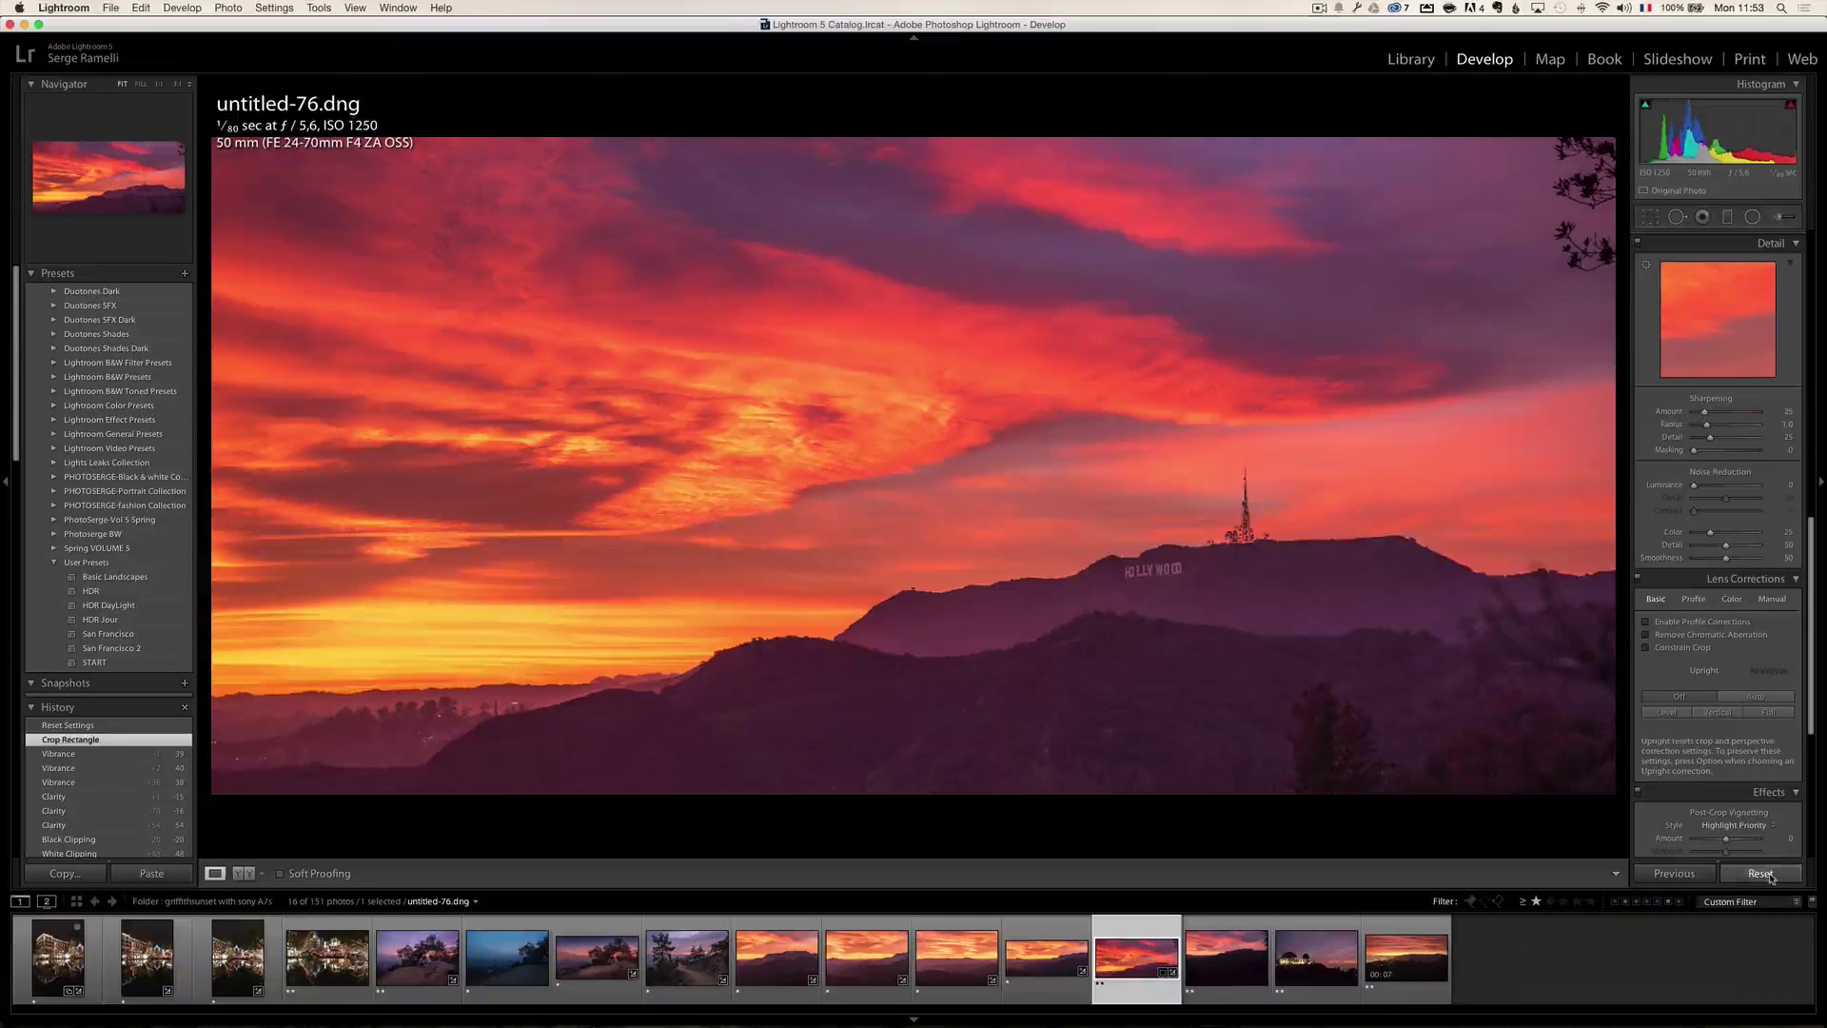
# Reset untitled-76.dng, then set Shadows +100, Highlights -100, Whites +47 and Blacks -20
pyautogui.click(1768, 874)
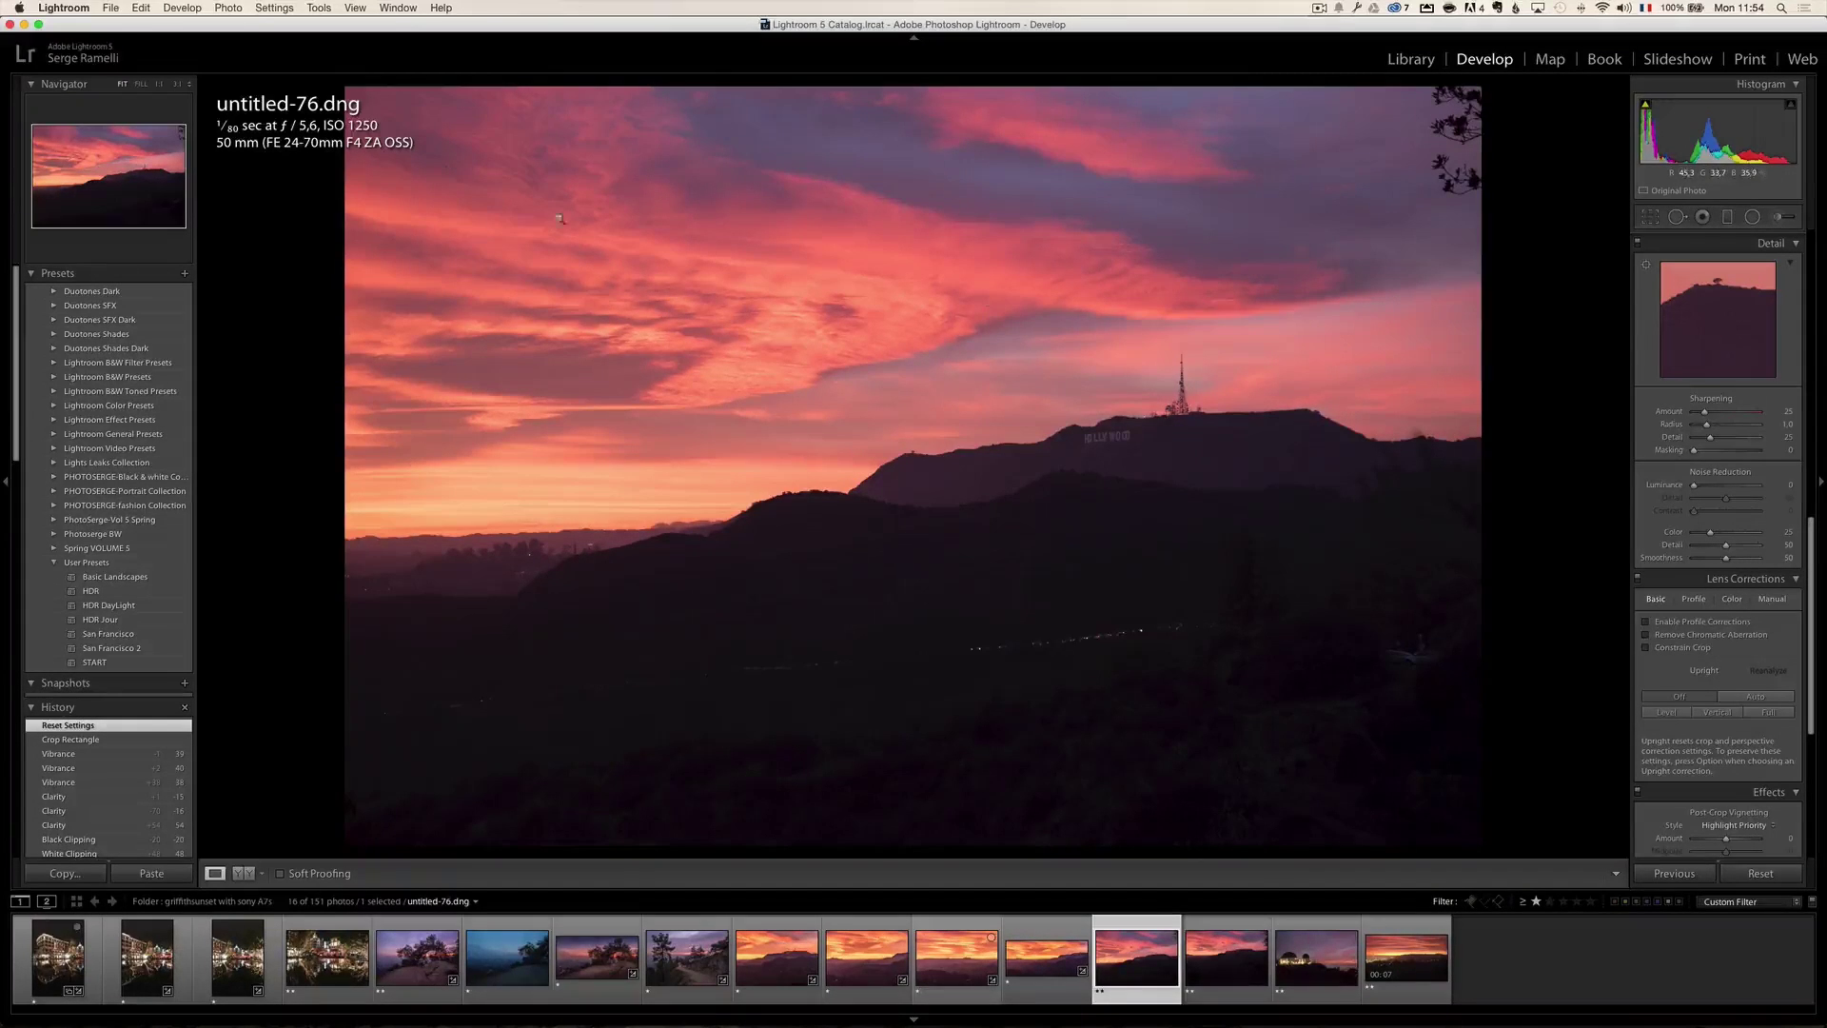
pyautogui.scroll(10, 1651, 452)
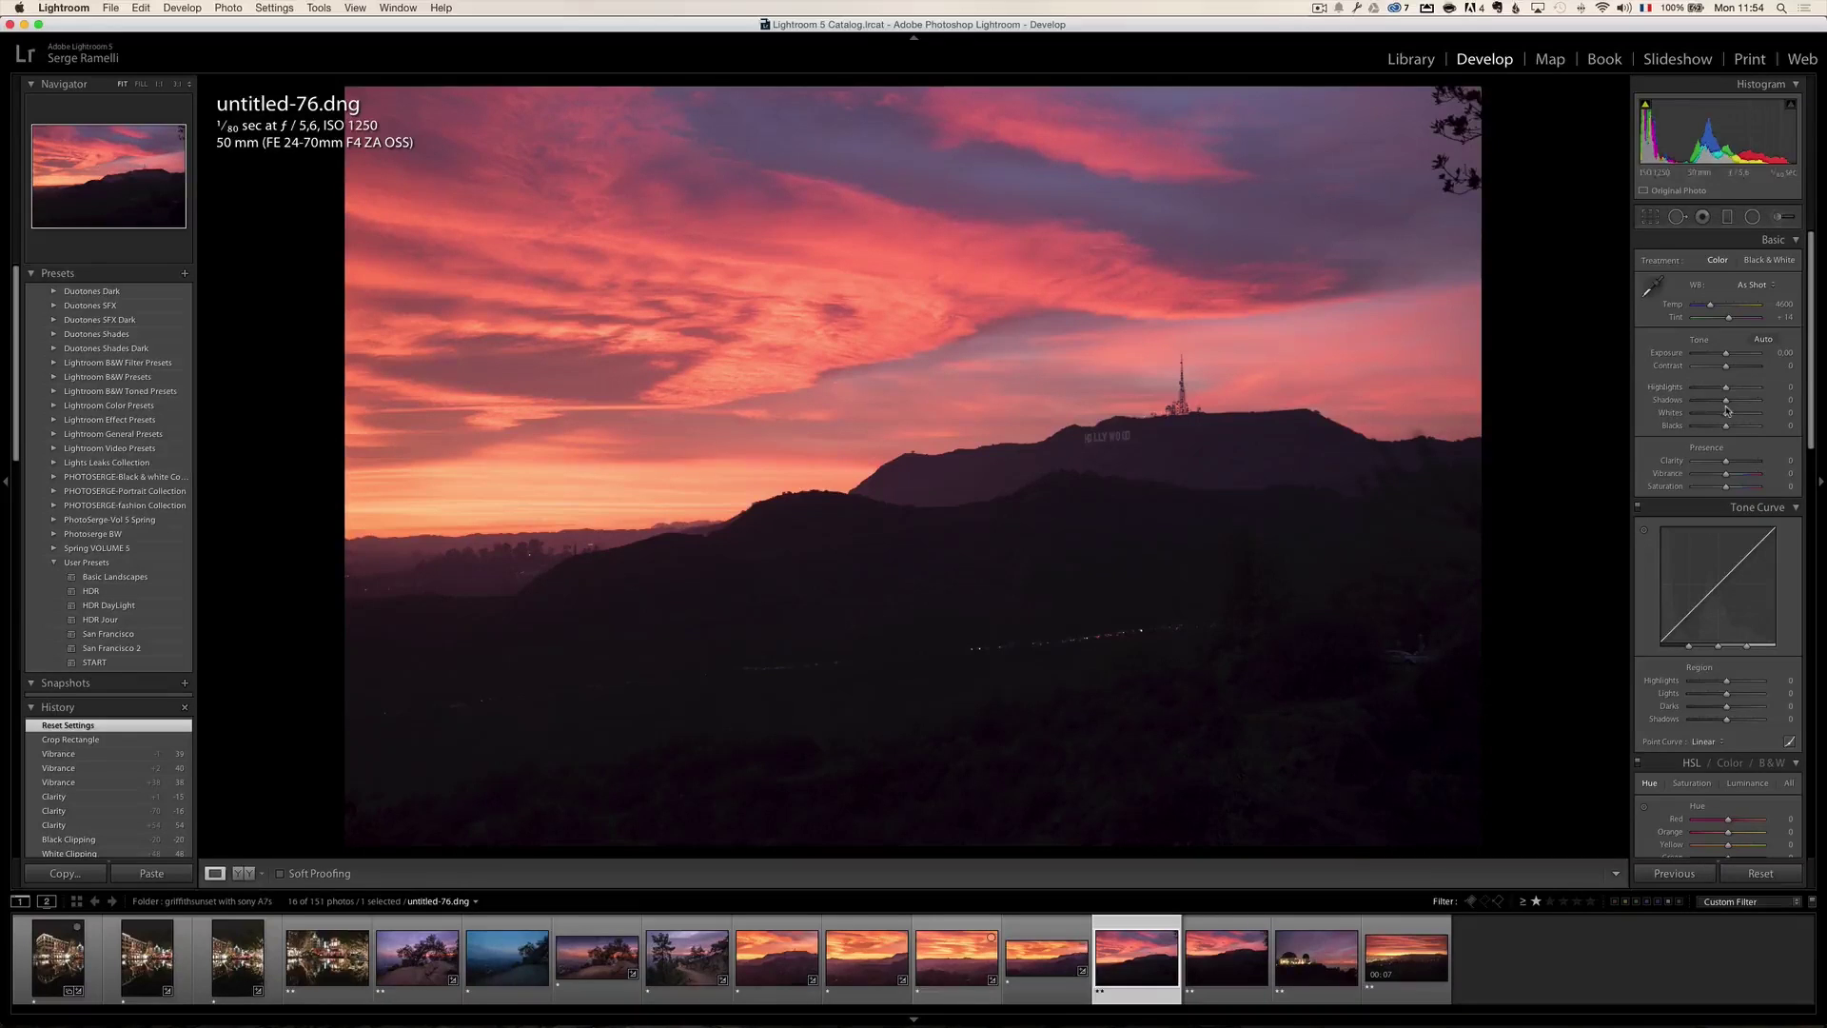
pyautogui.moveTo(1727, 400); pyautogui.dragTo(1778, 400)
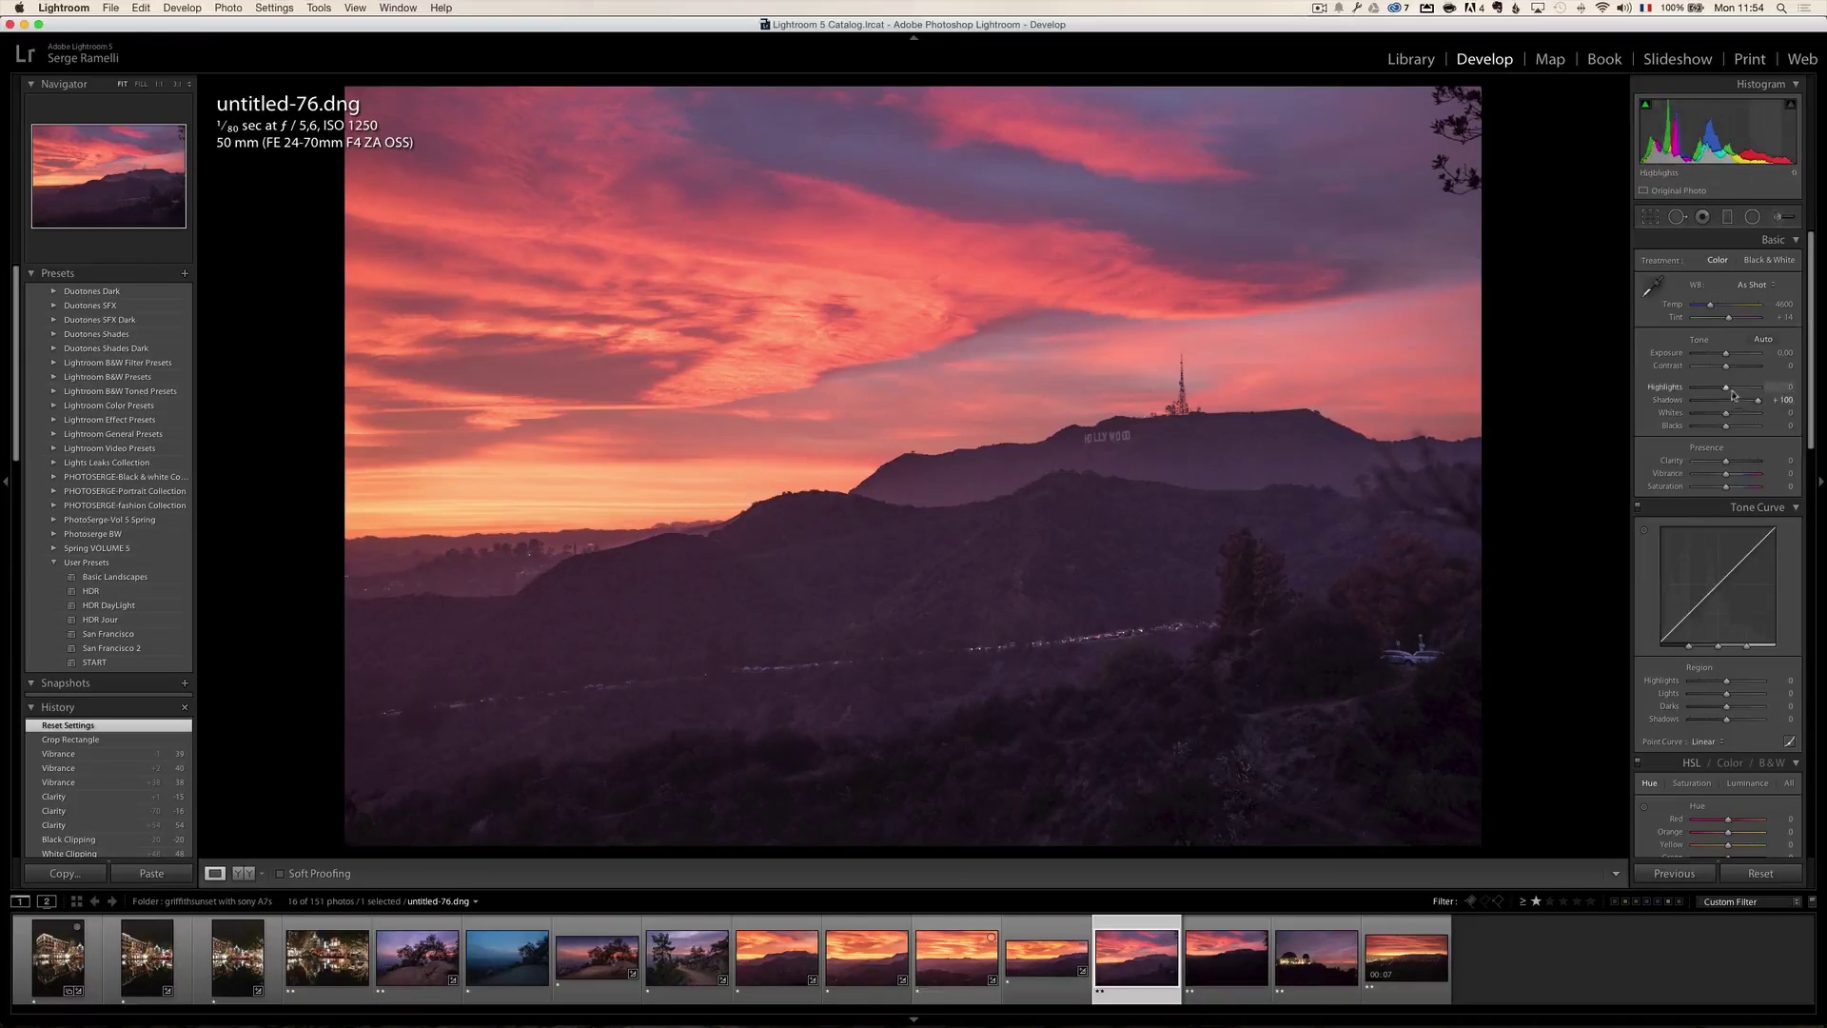
pyautogui.moveTo(1671, 390); pyautogui.dragTo(1722, 430)
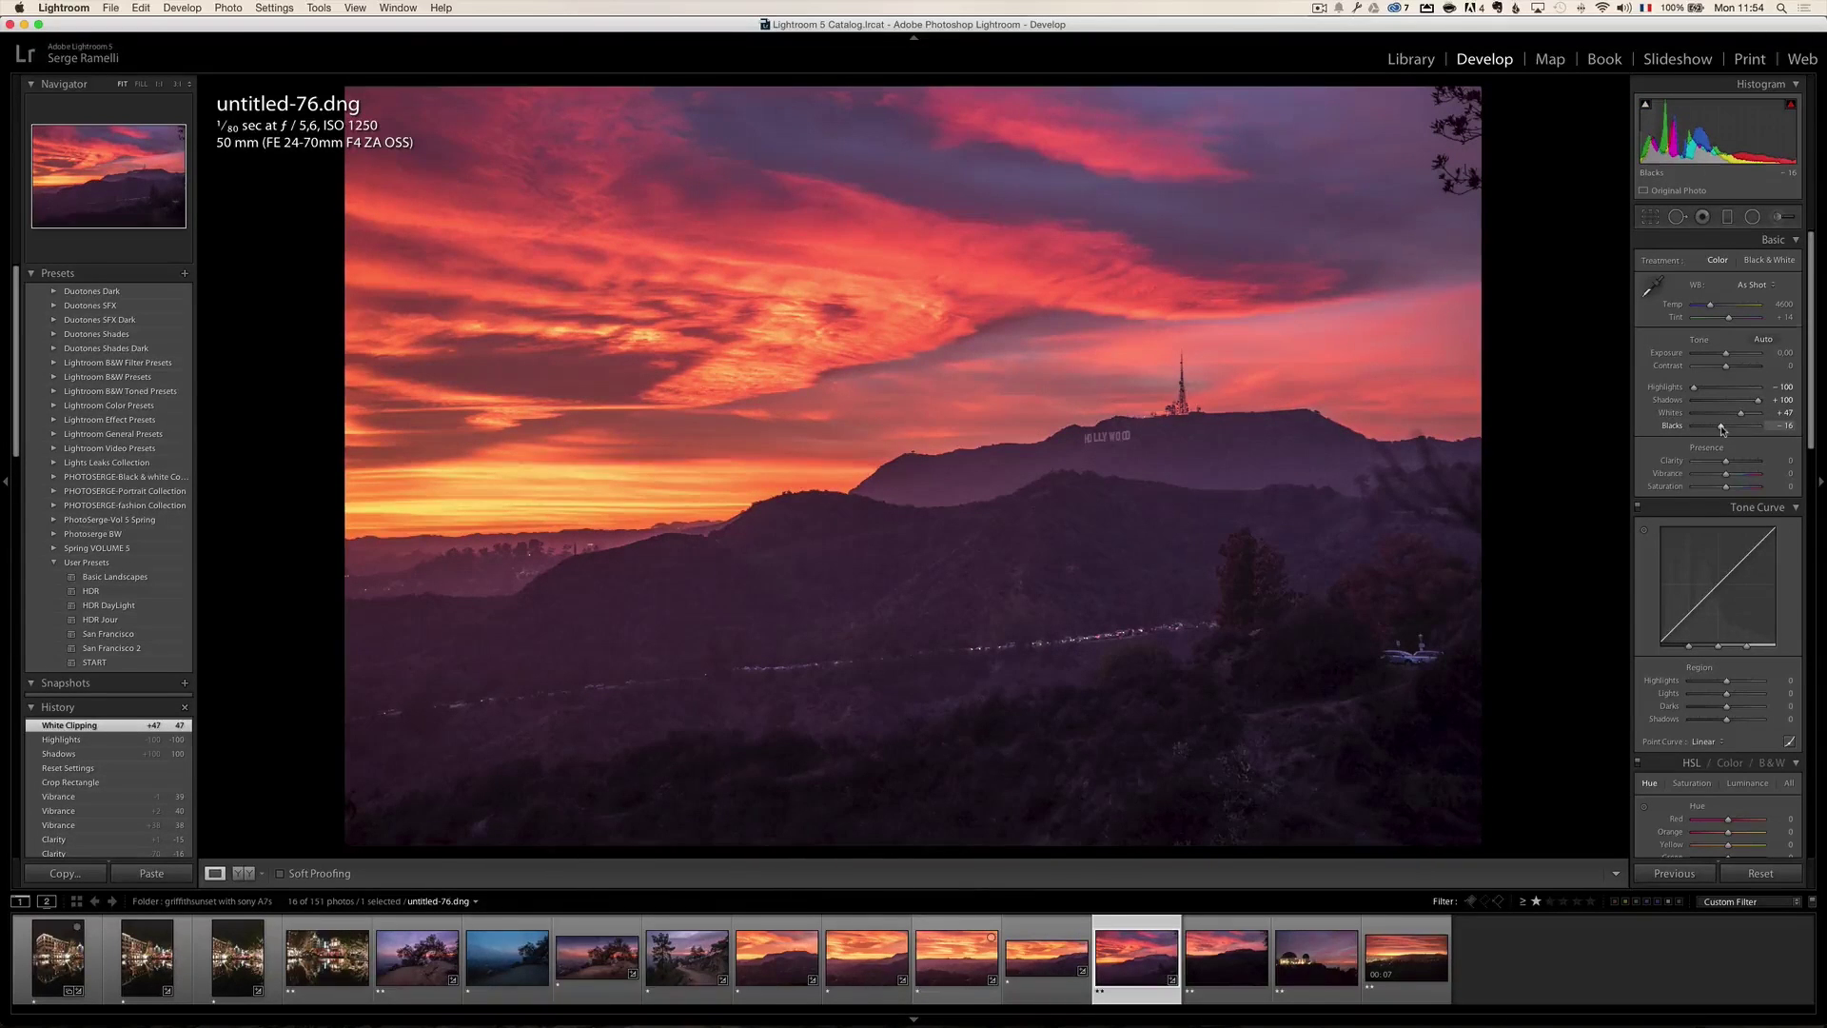
pyautogui.moveTo(1722, 429); pyautogui.dragTo(1719, 429)
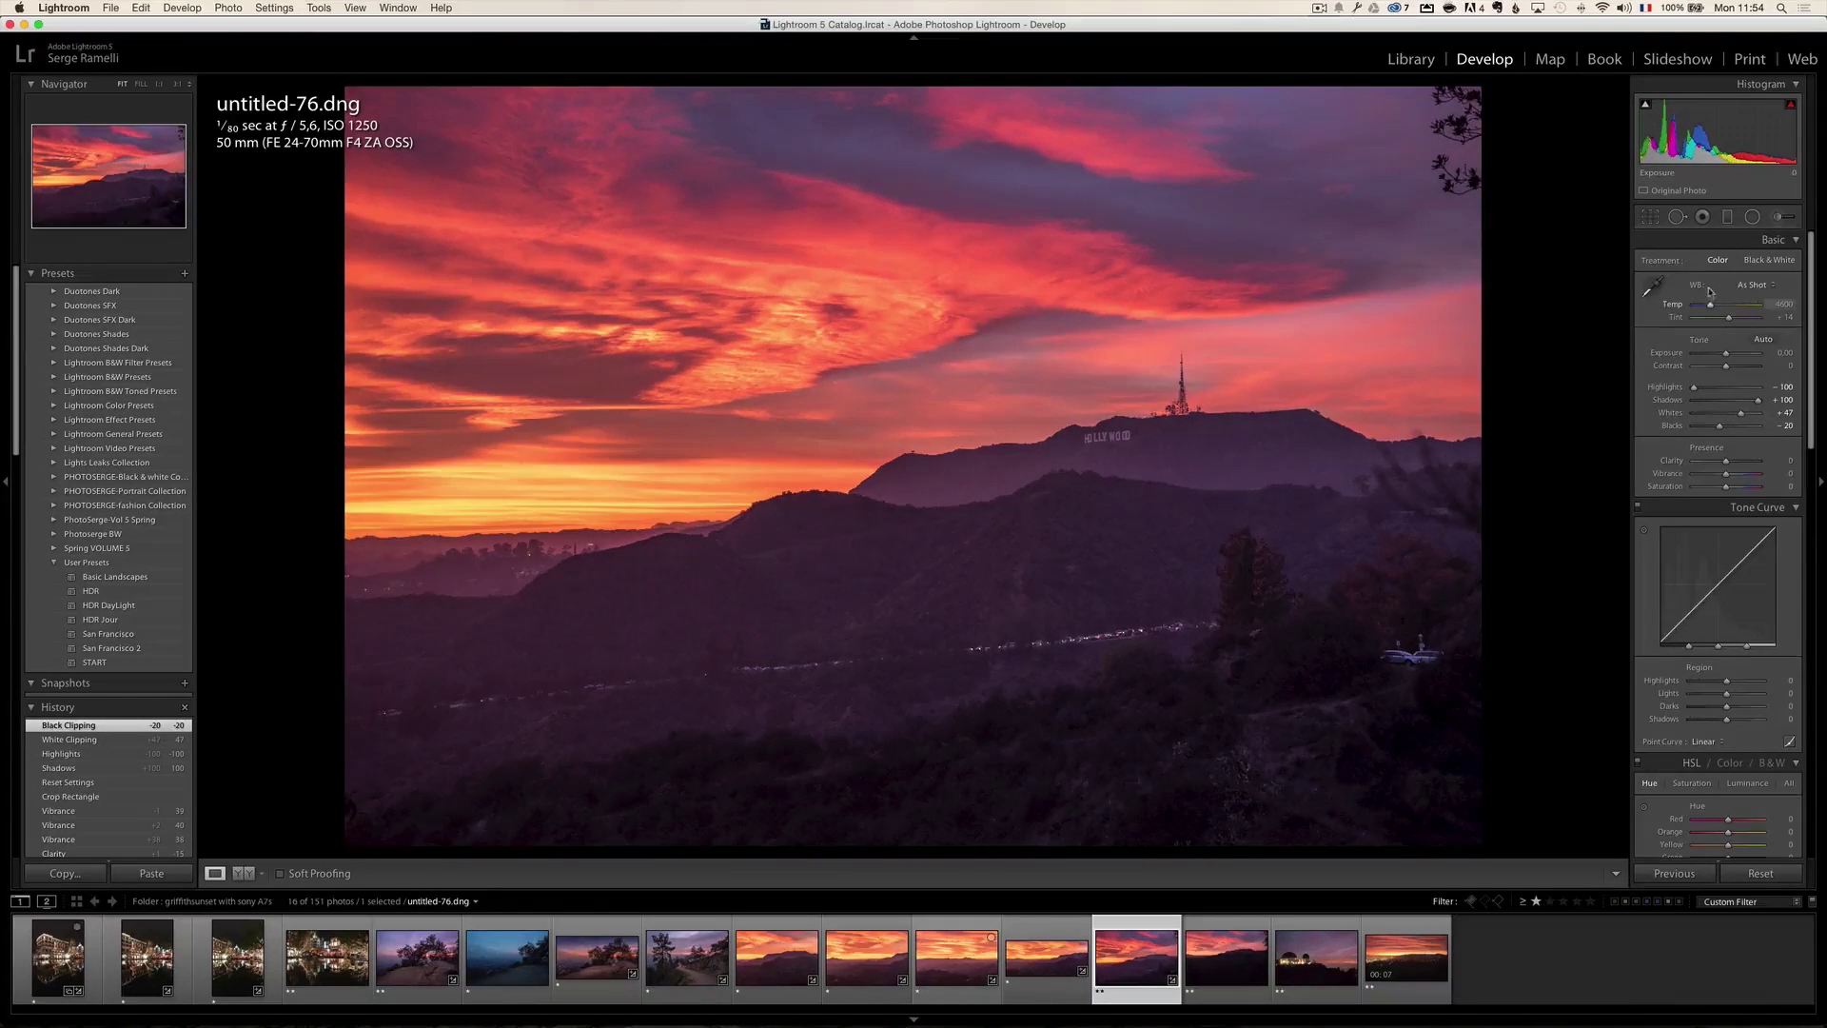
pyautogui.scroll(-5, 1725, 305)
pyautogui.scroll(5, 1725, 305)
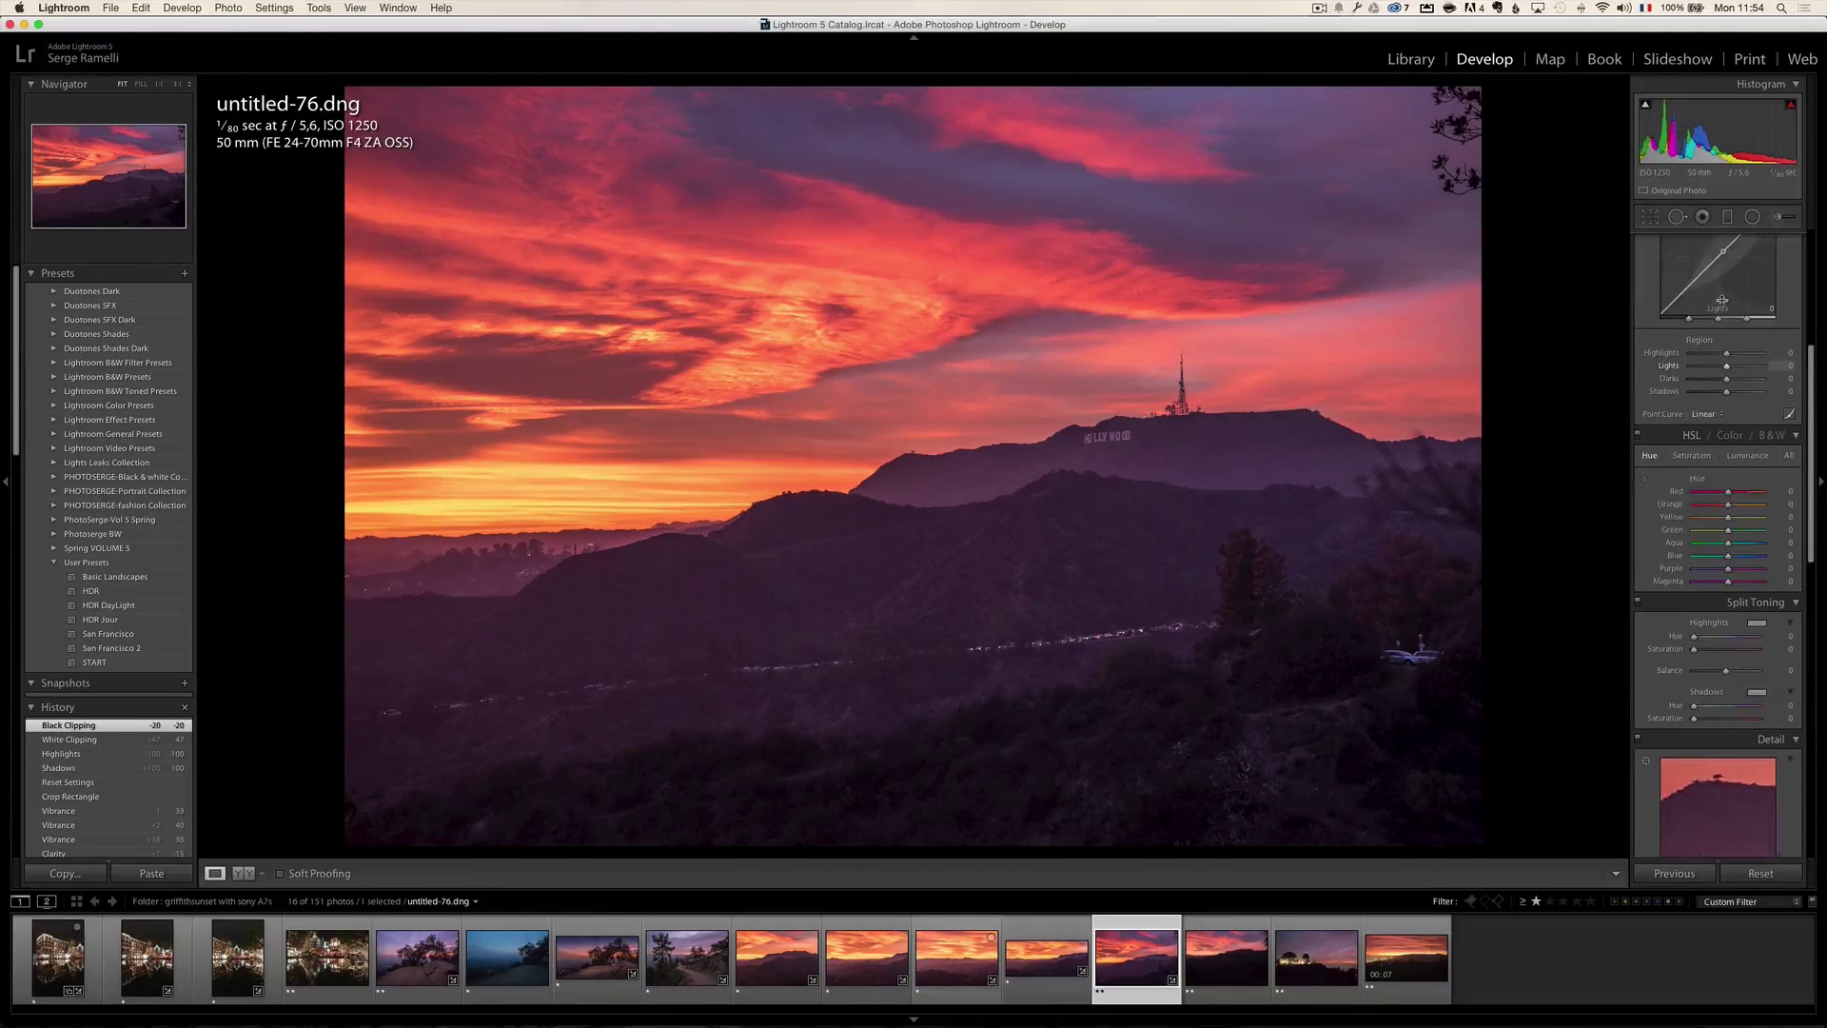
# Straighten the sunset photo by 0.74° and crop off the dark foreground into a panoramic frame
pyautogui.click(1652, 224)
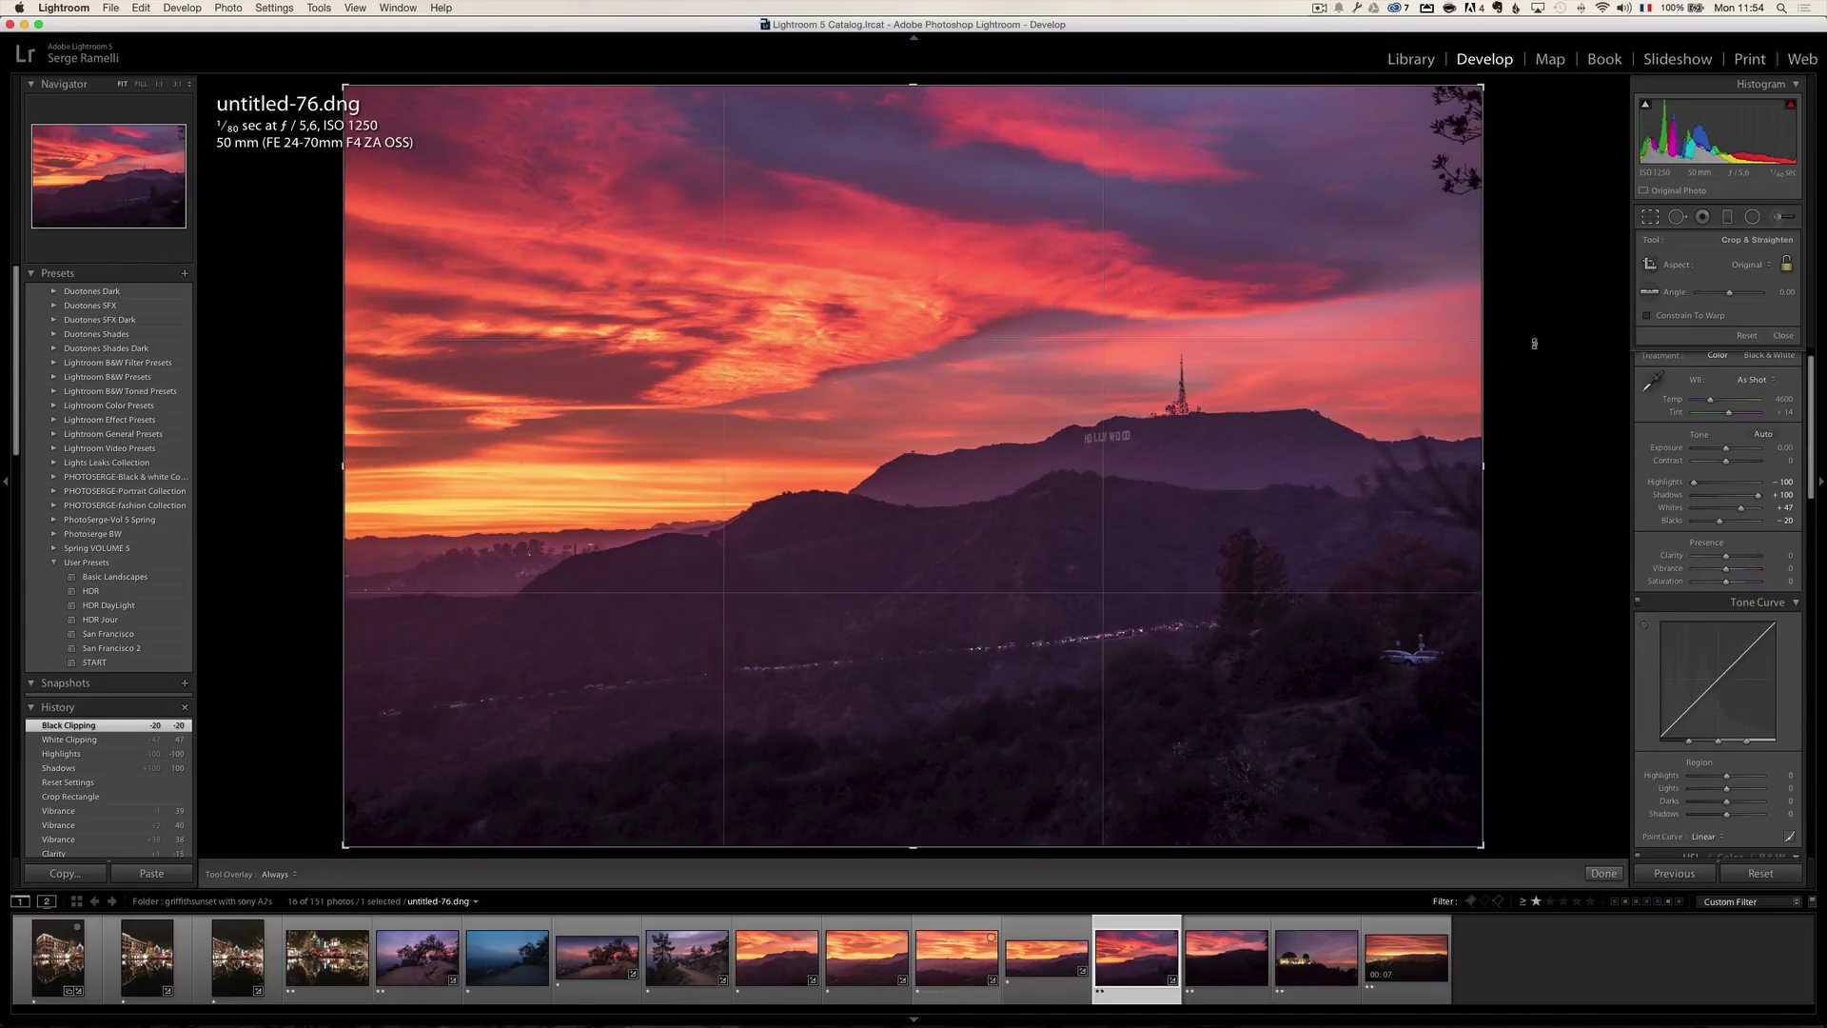
pyautogui.moveTo(1540, 346); pyautogui.dragTo(1510, 362)
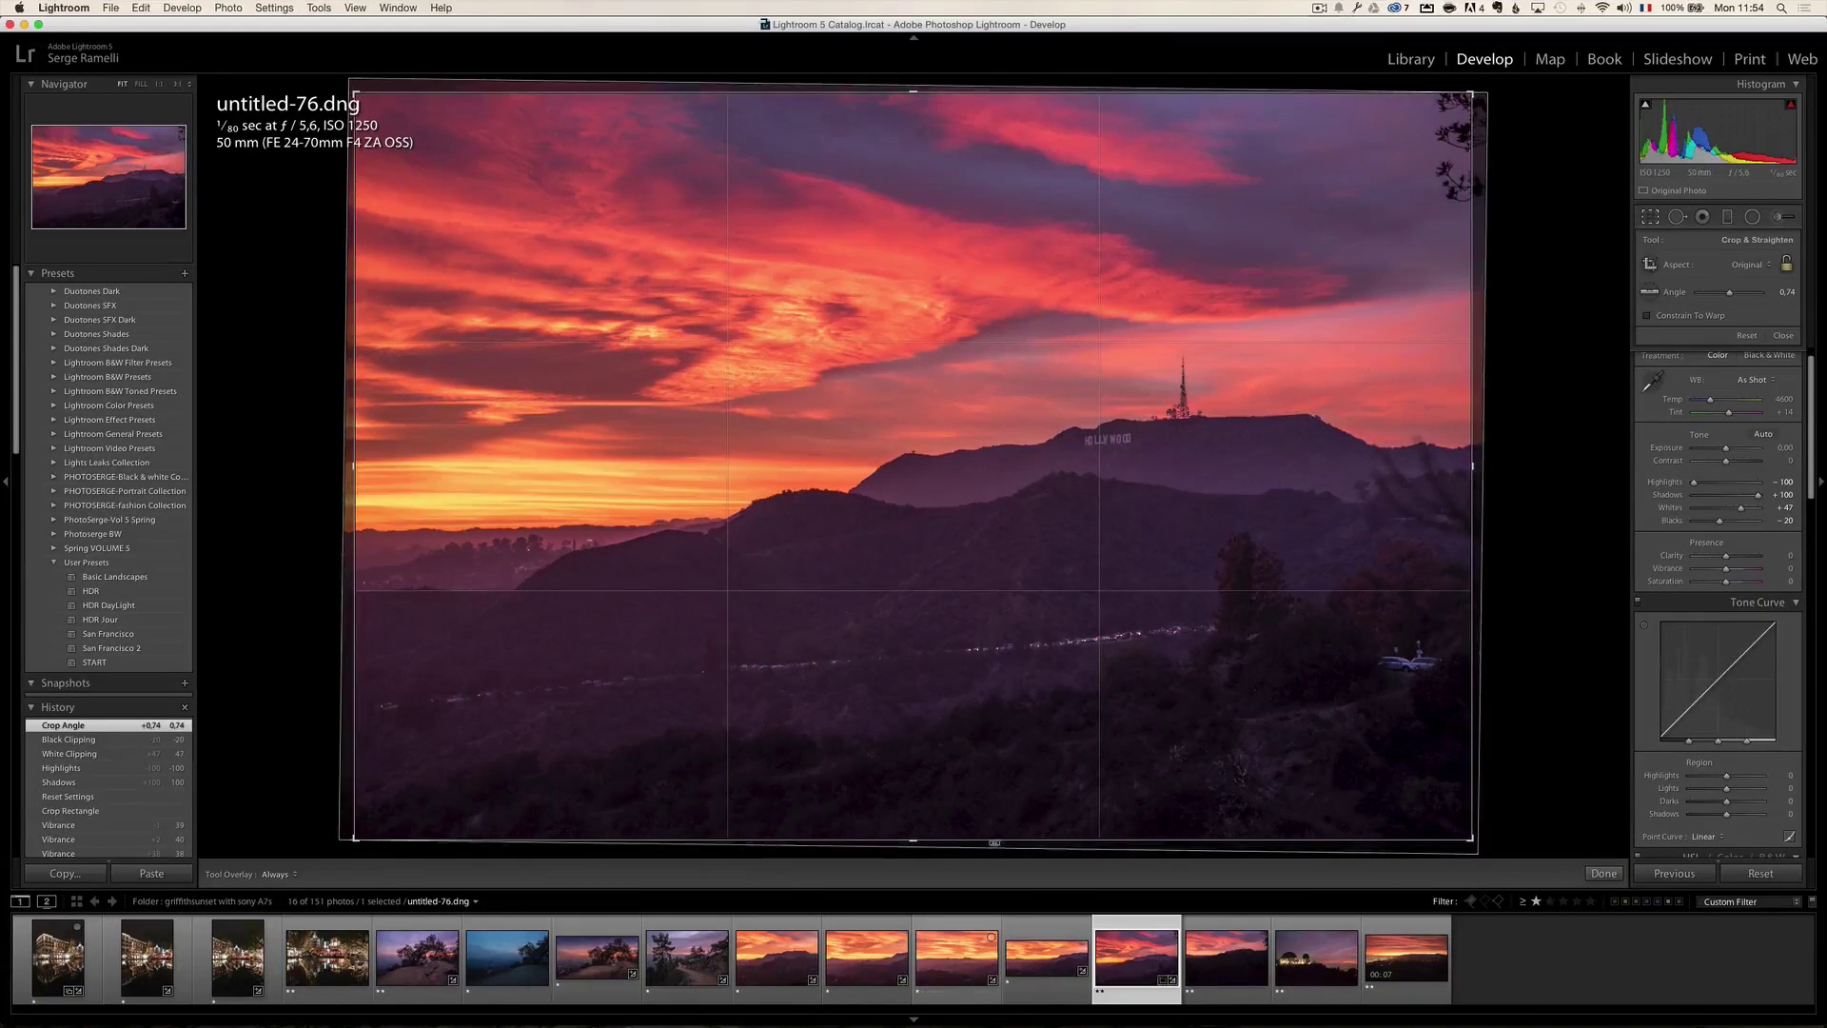
pyautogui.moveTo(914, 842); pyautogui.dragTo(924, 729)
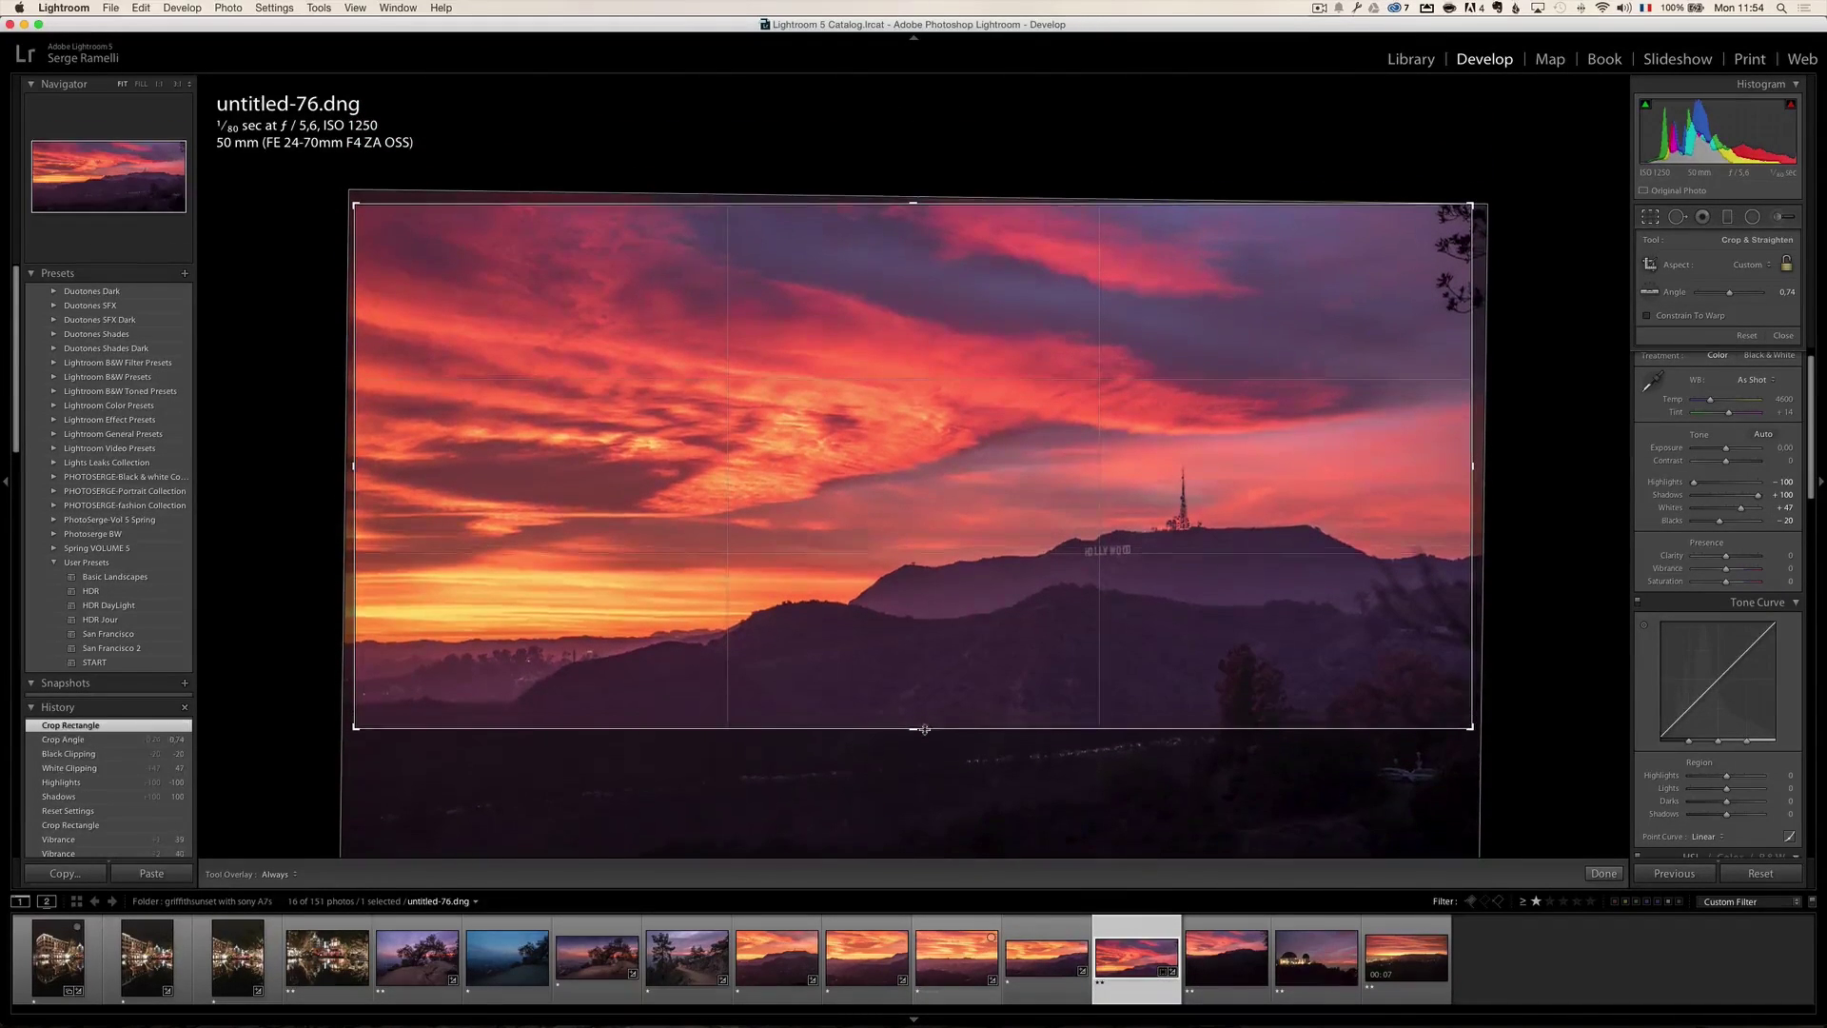
pyautogui.press('Return')
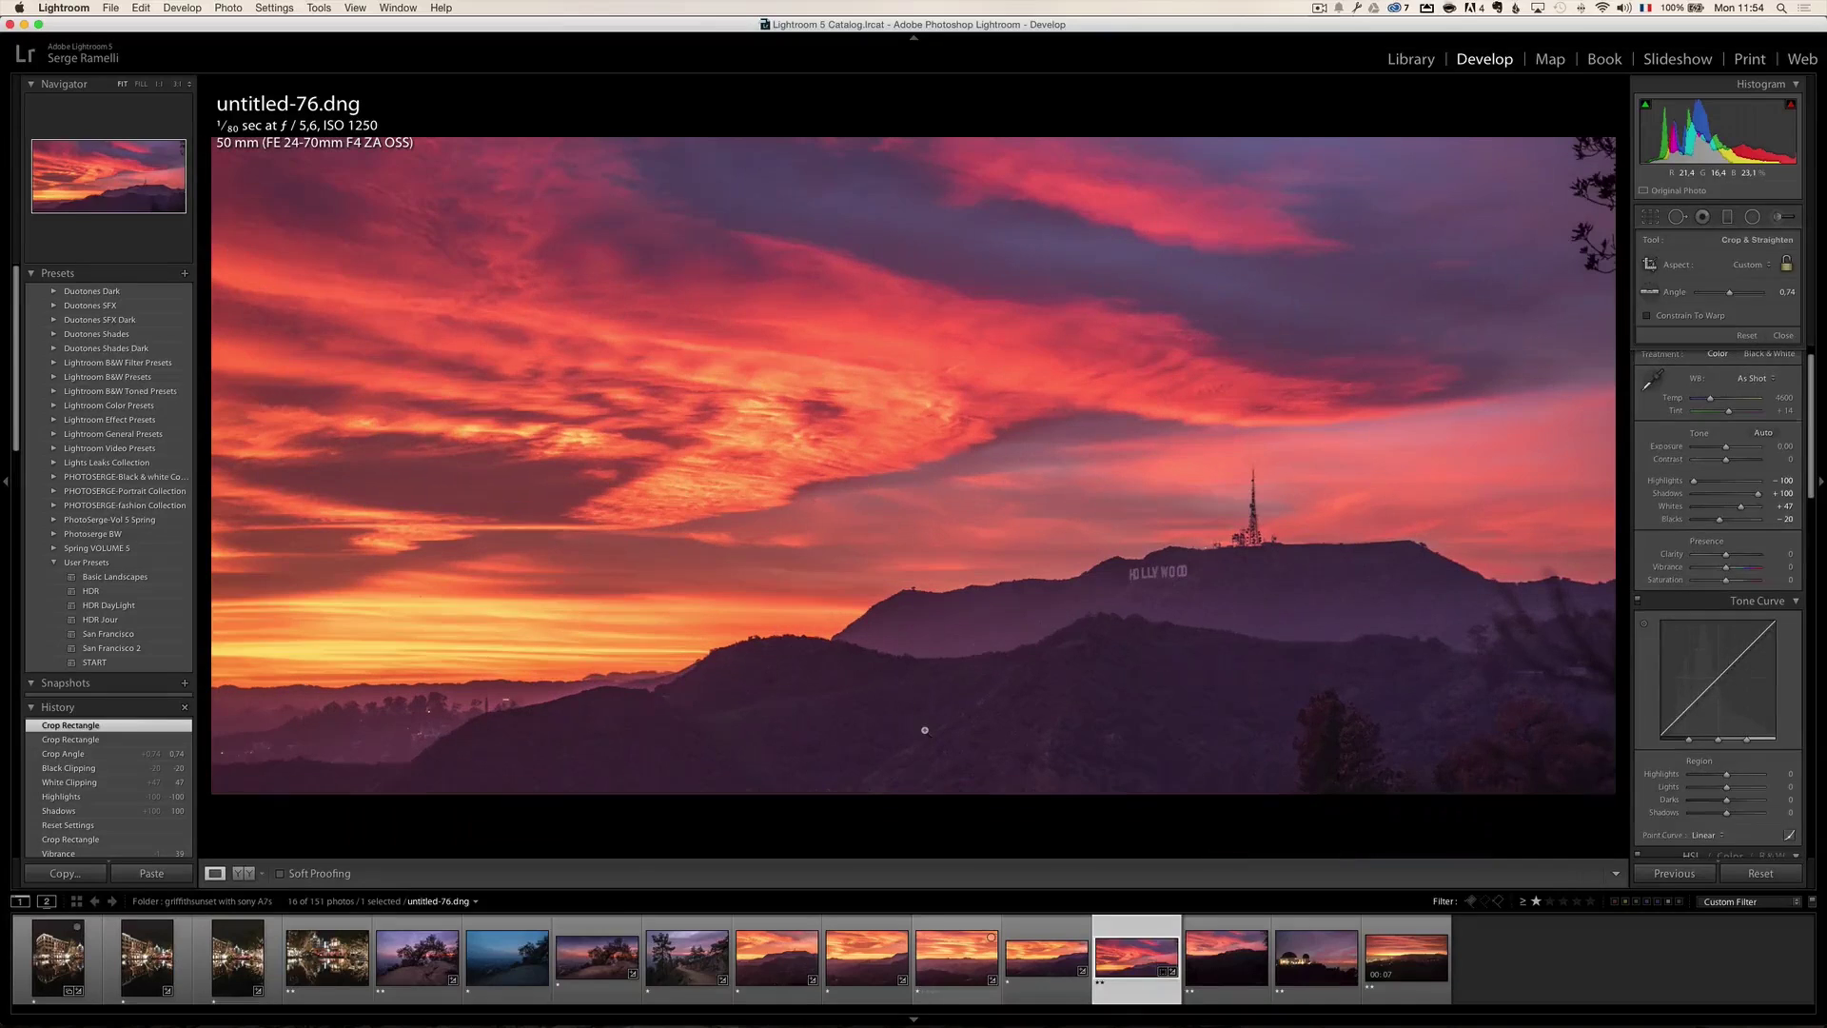
pyautogui.click(924, 730)
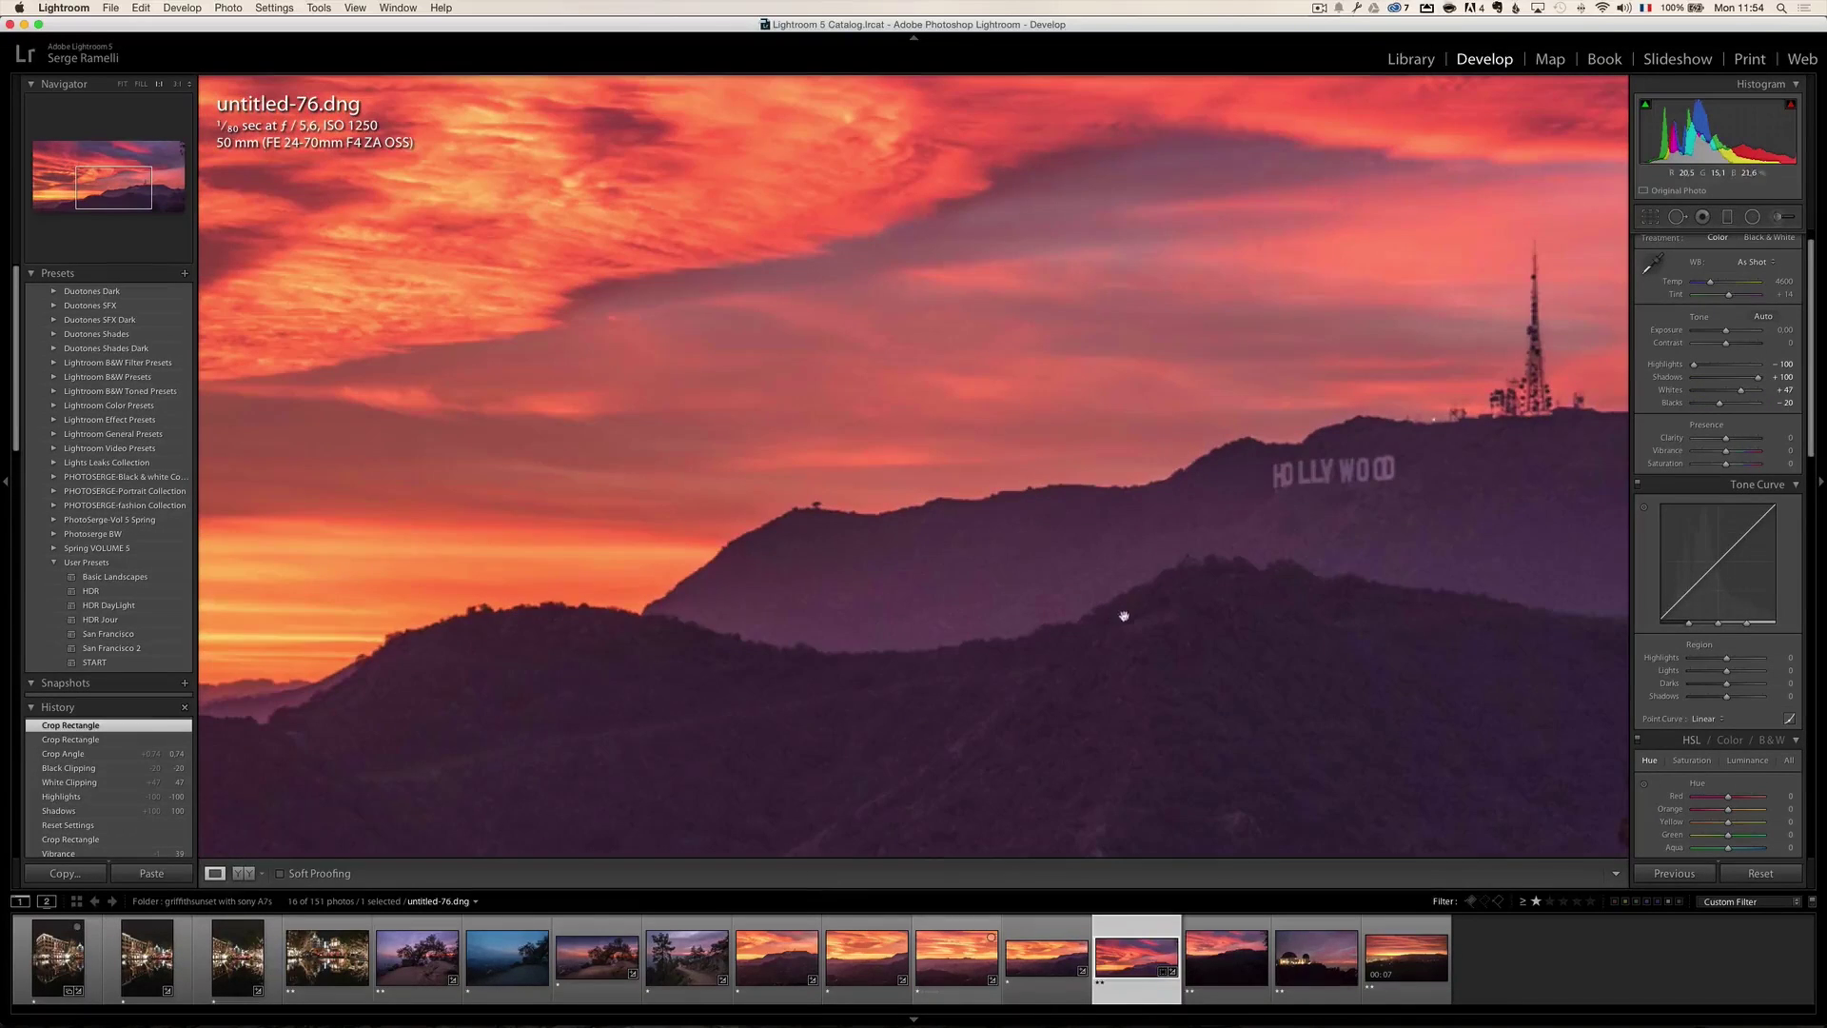
# Check the sky up close and set sharpening Amount 74, Masking 54 and luminance noise reduction 18
pyautogui.click(1116, 605)
pyautogui.click(1044, 515)
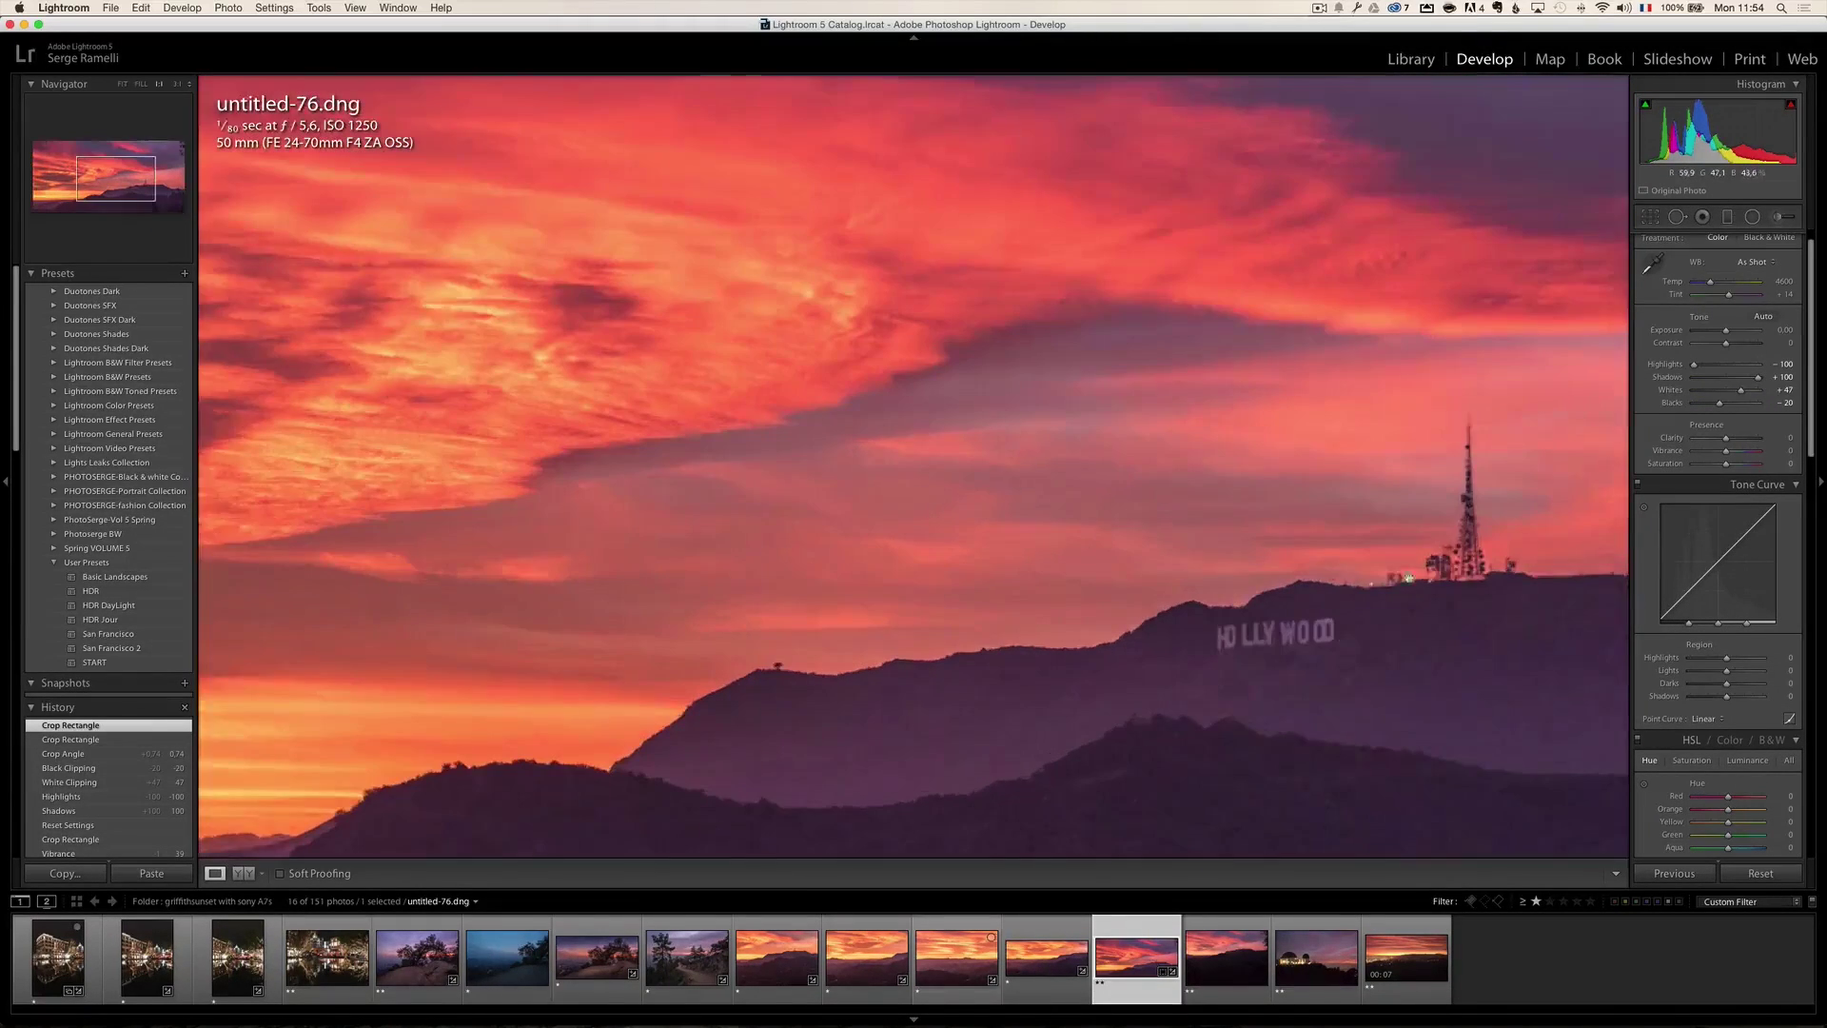
pyautogui.scroll(-5, 1774, 569)
pyautogui.scroll(-10, 1775, 569)
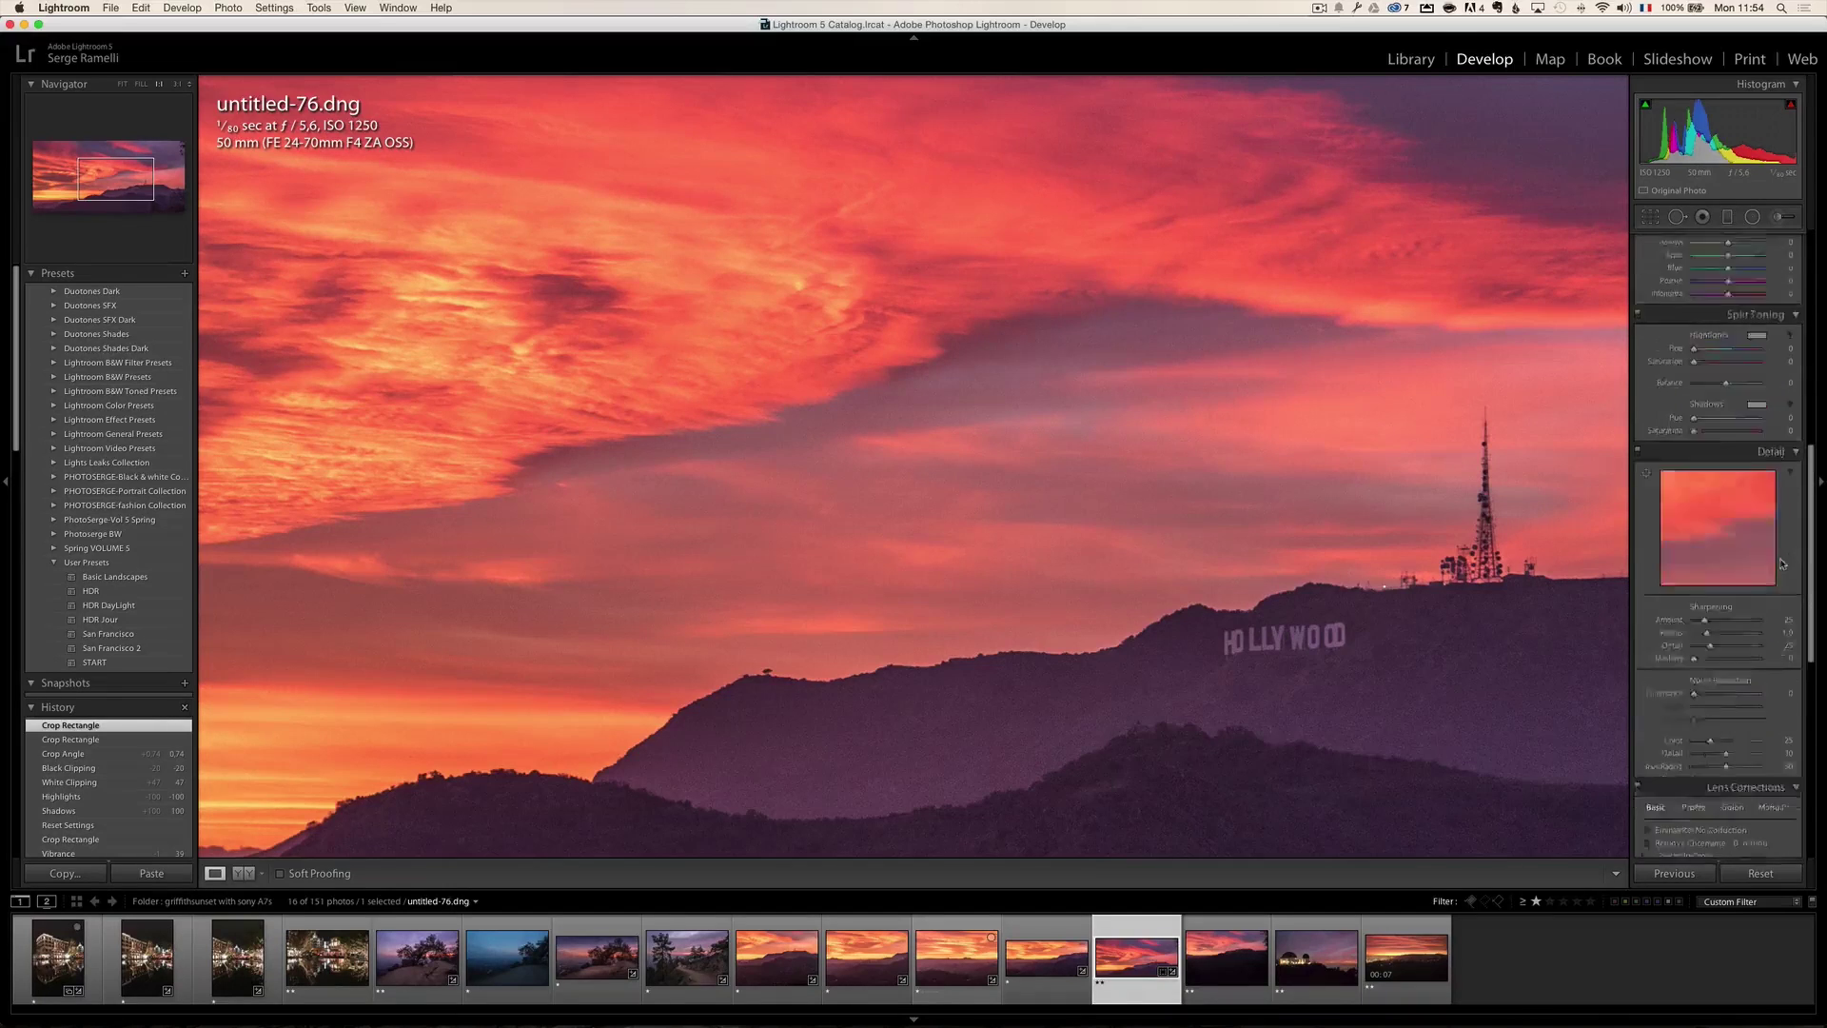
pyautogui.scroll(5, 1703, 463)
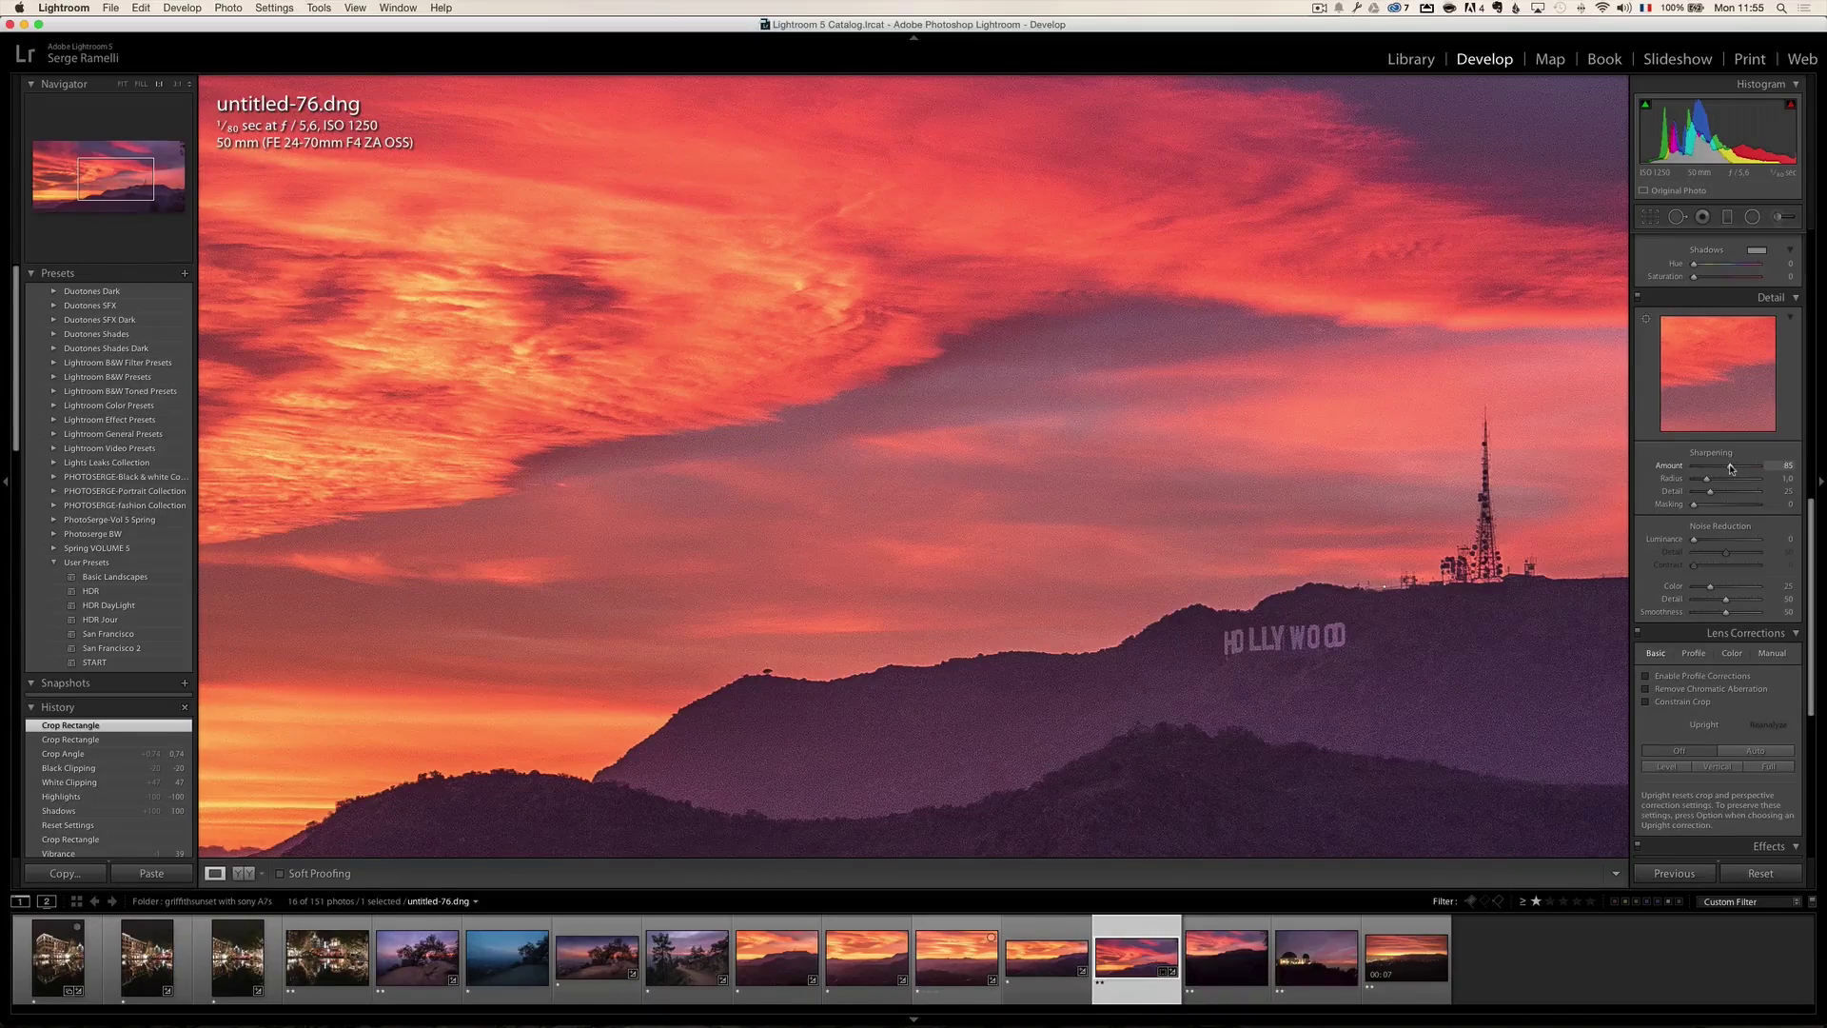
pyautogui.moveTo(1731, 467); pyautogui.dragTo(1726, 469)
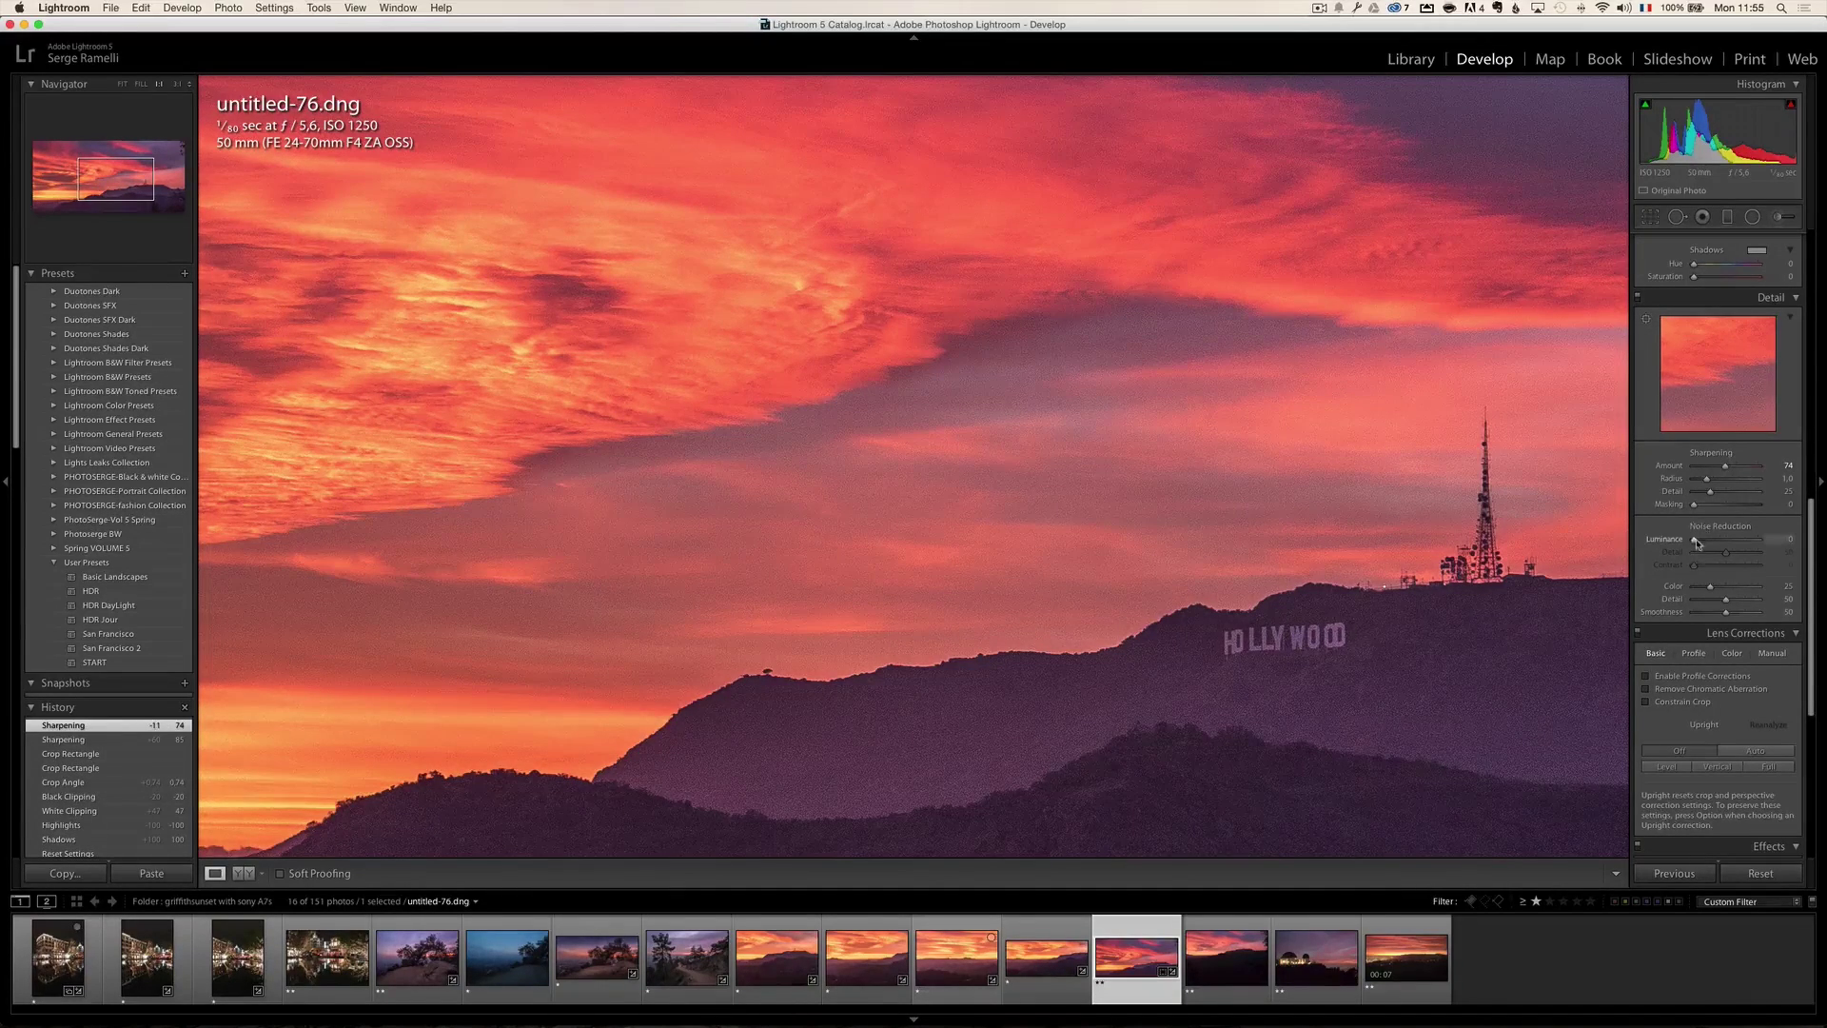
pyautogui.moveTo(1696, 541); pyautogui.dragTo(1730, 507)
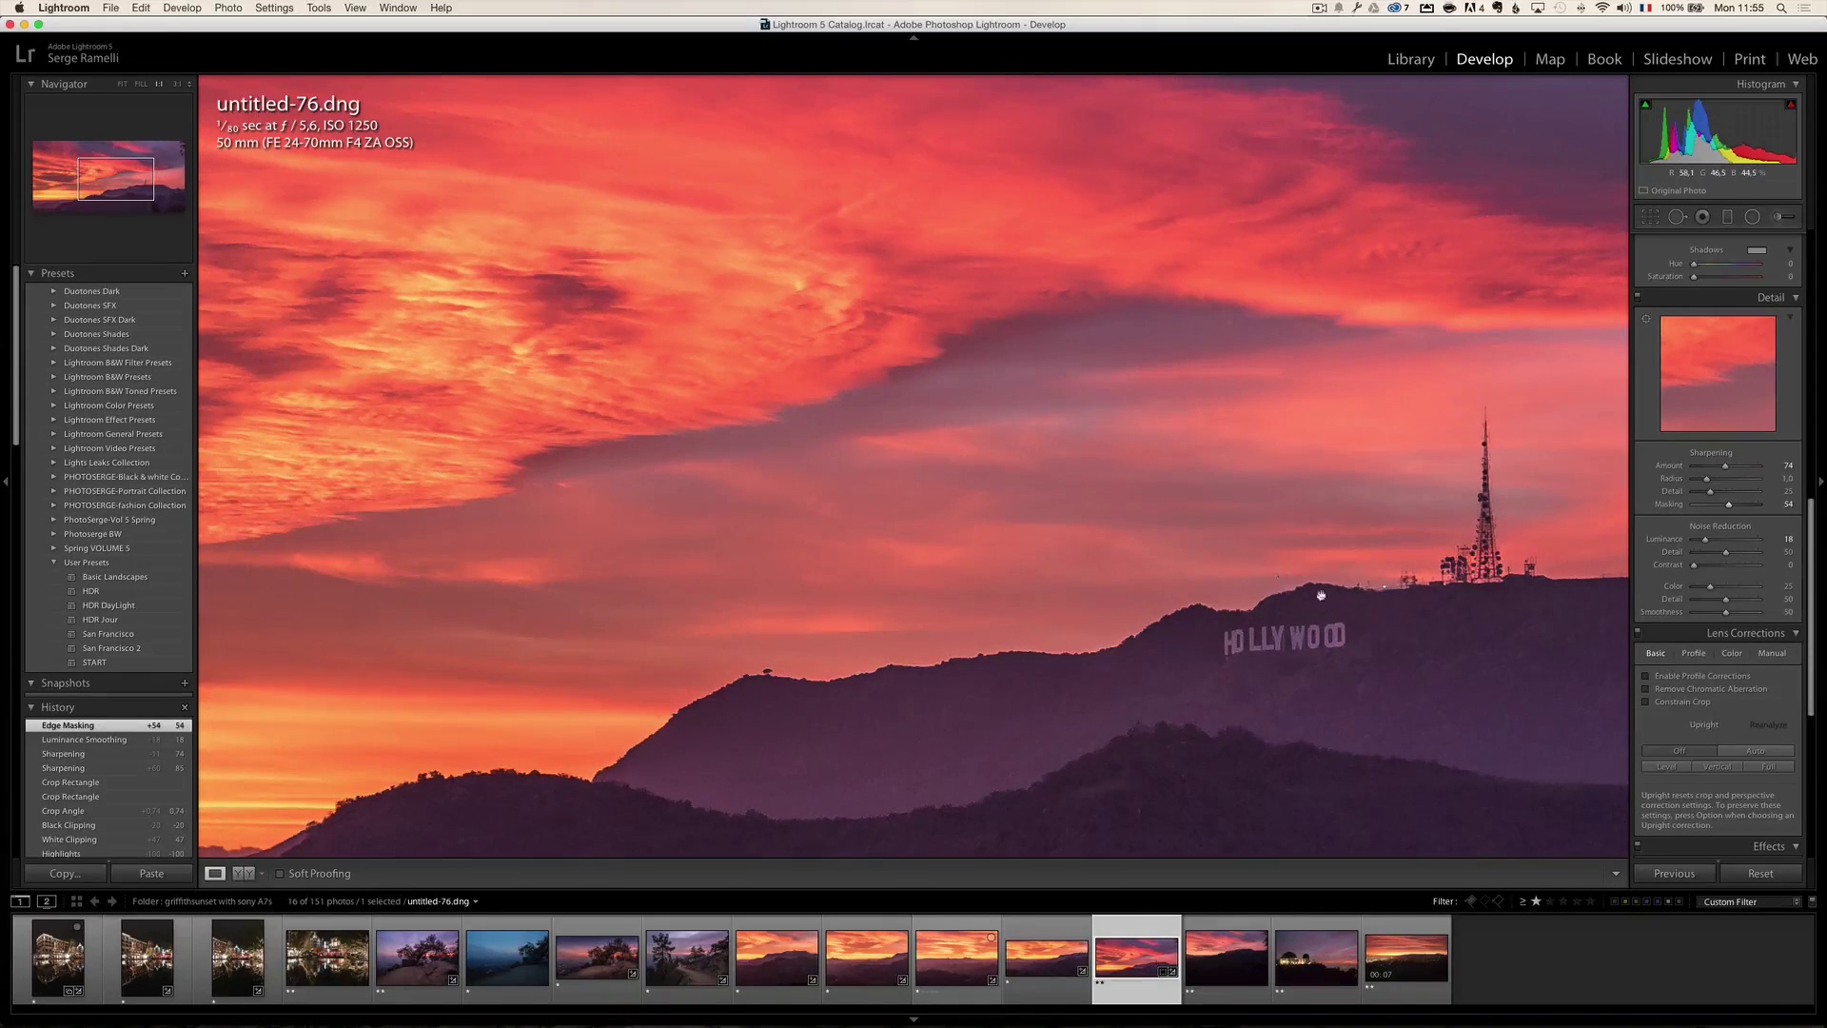
pyautogui.hscroll(-5, 1109, 400)
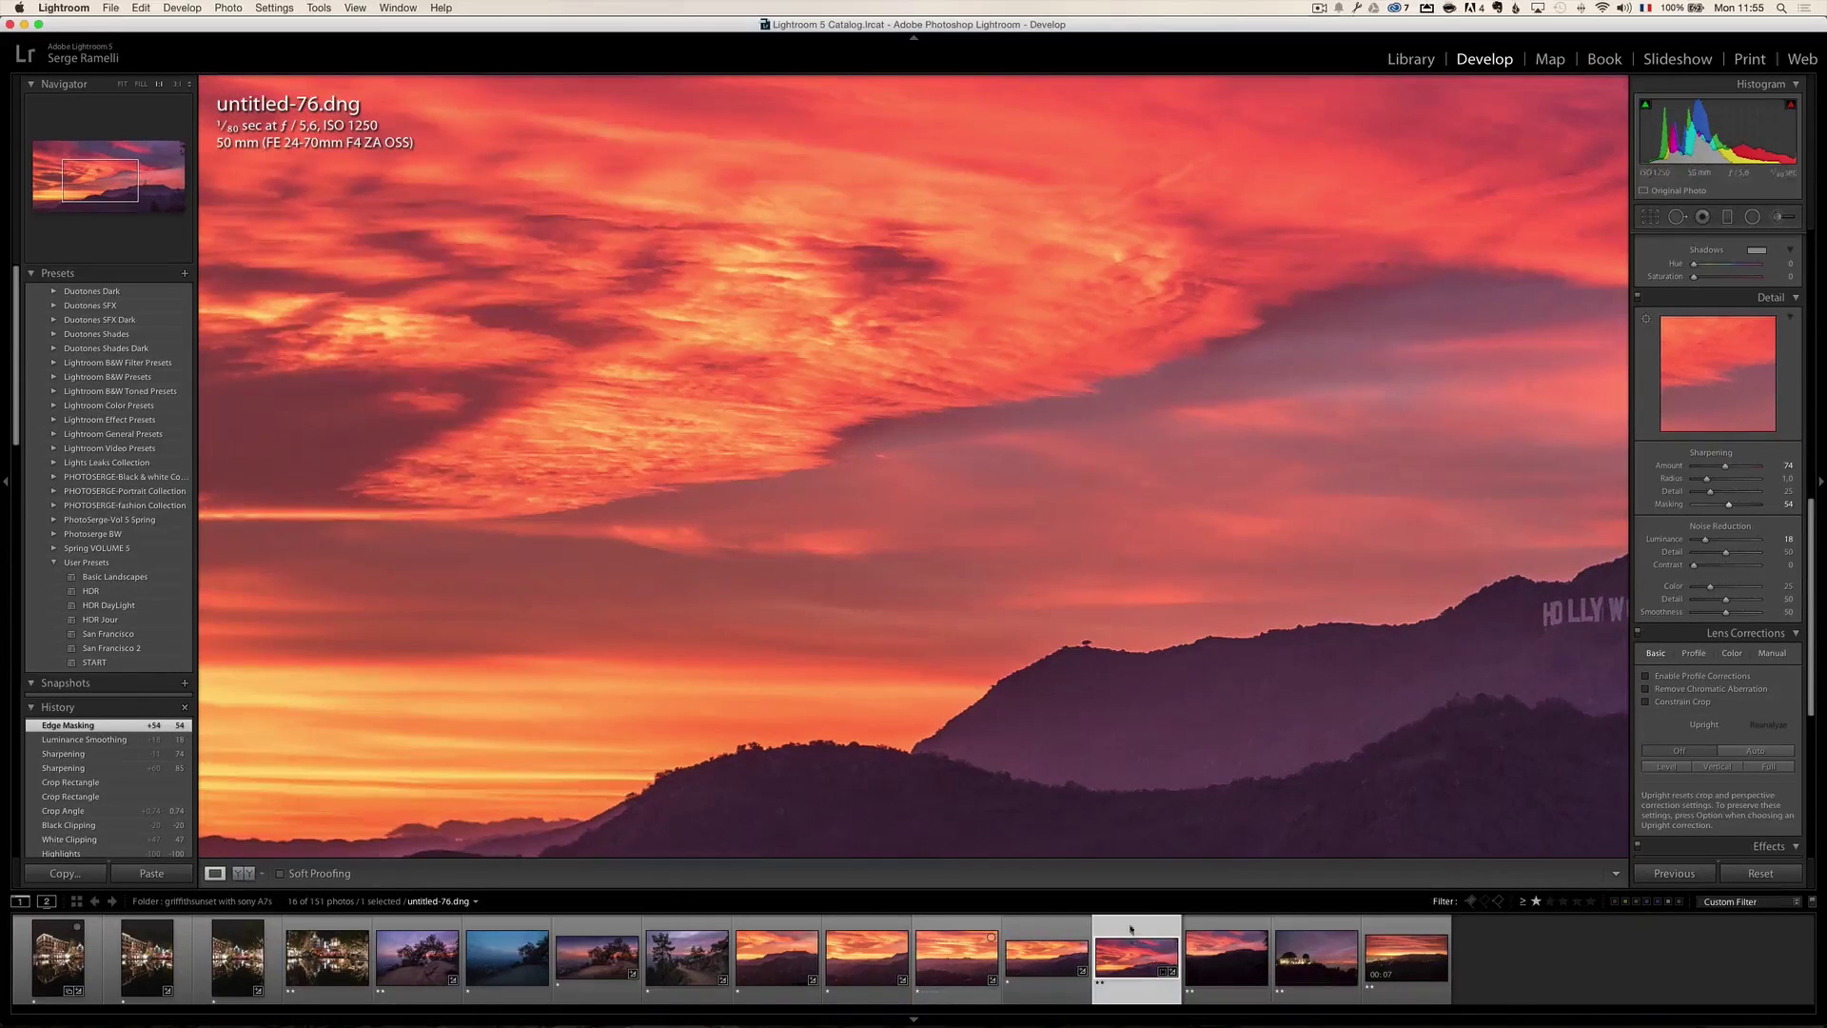
pyautogui.click(1091, 590)
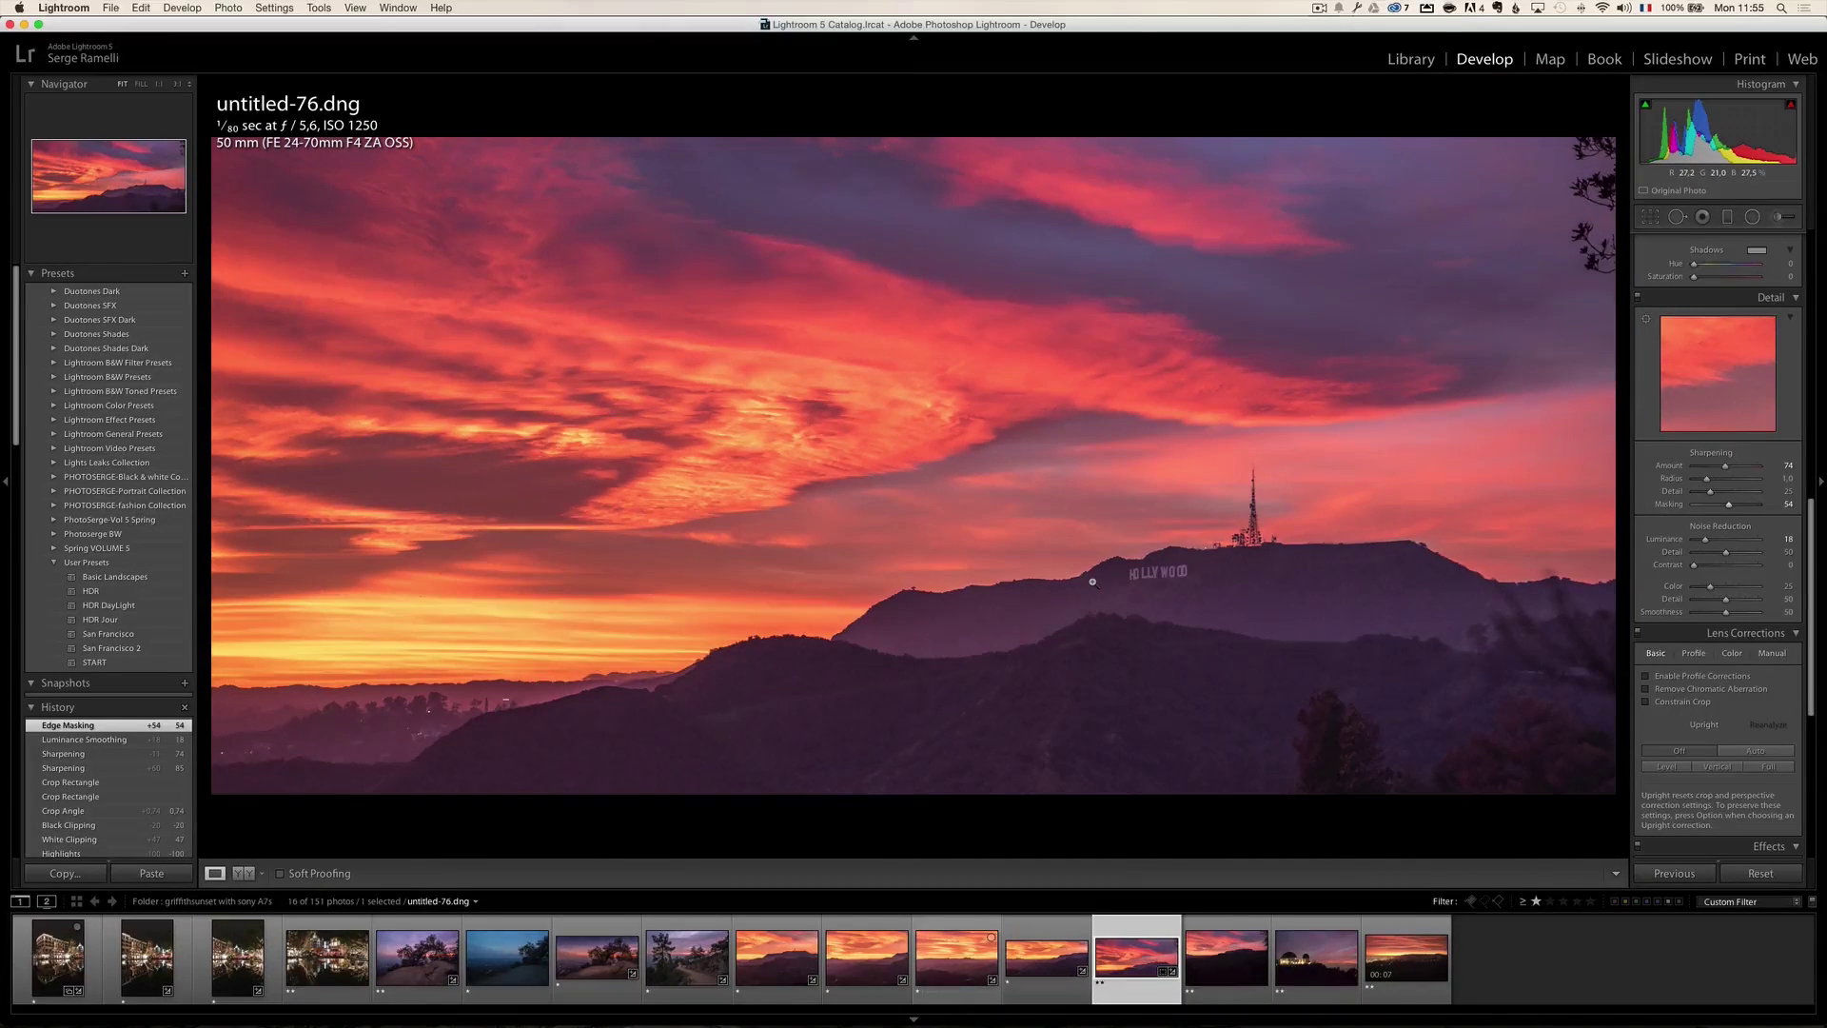
pyautogui.rightClick(1125, 931)
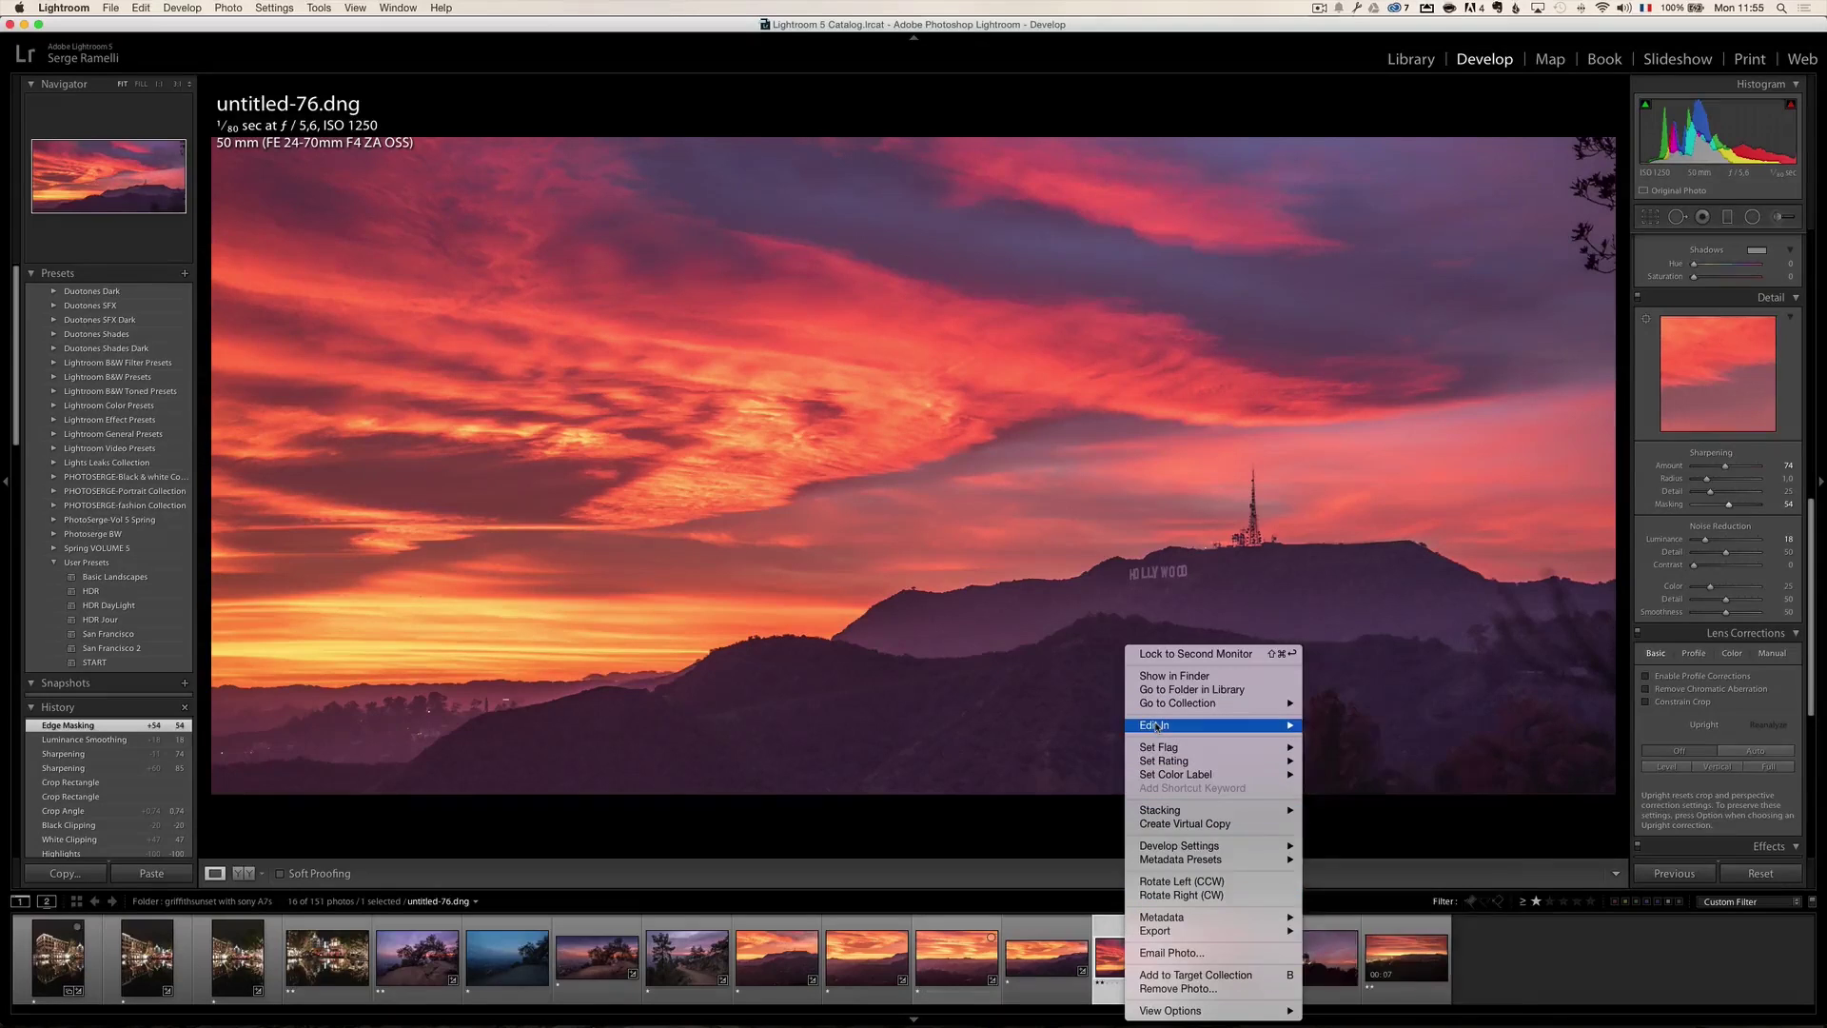
# Send untitled-76.dng from the filmstrip to Edit in Adobe Photoshop CC 2014
pyautogui.moveTo(1163, 726)
pyautogui.click(1395, 726)
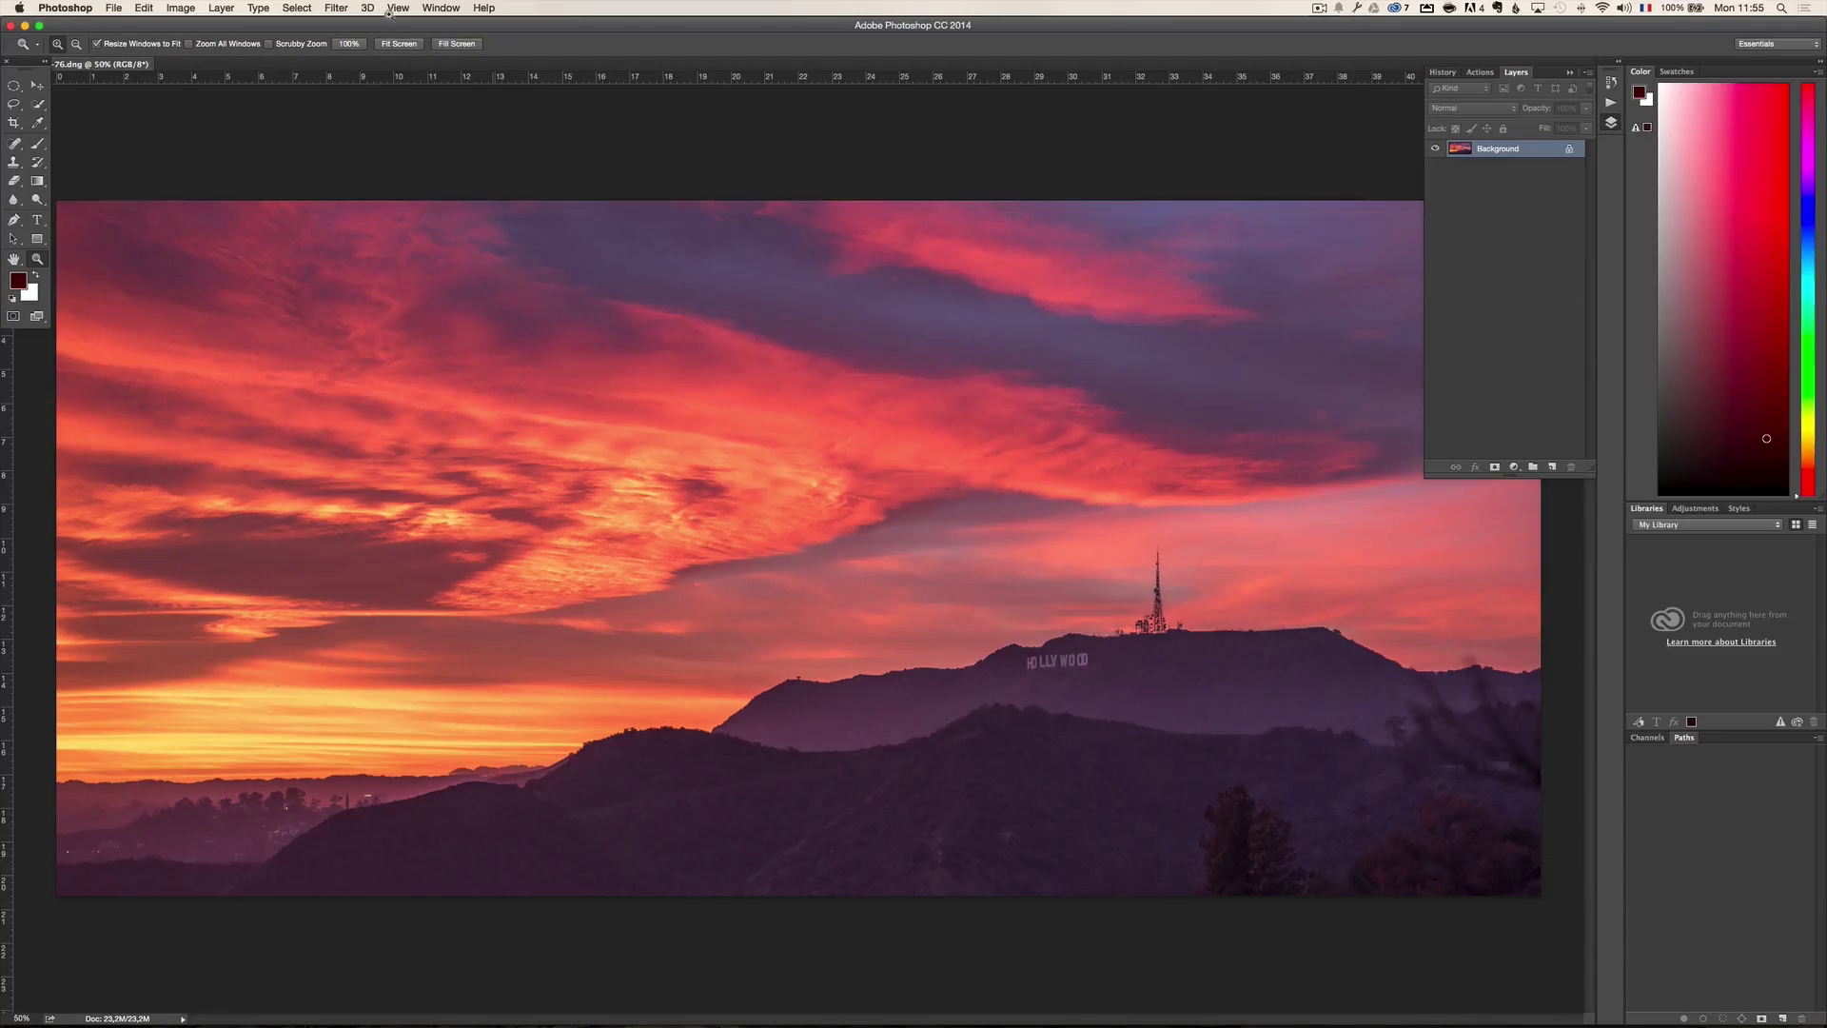
# Resize the image to 105 cm wide (9921 × 4643 px at 240 ppi) in Image Size
pyautogui.click(180, 8)
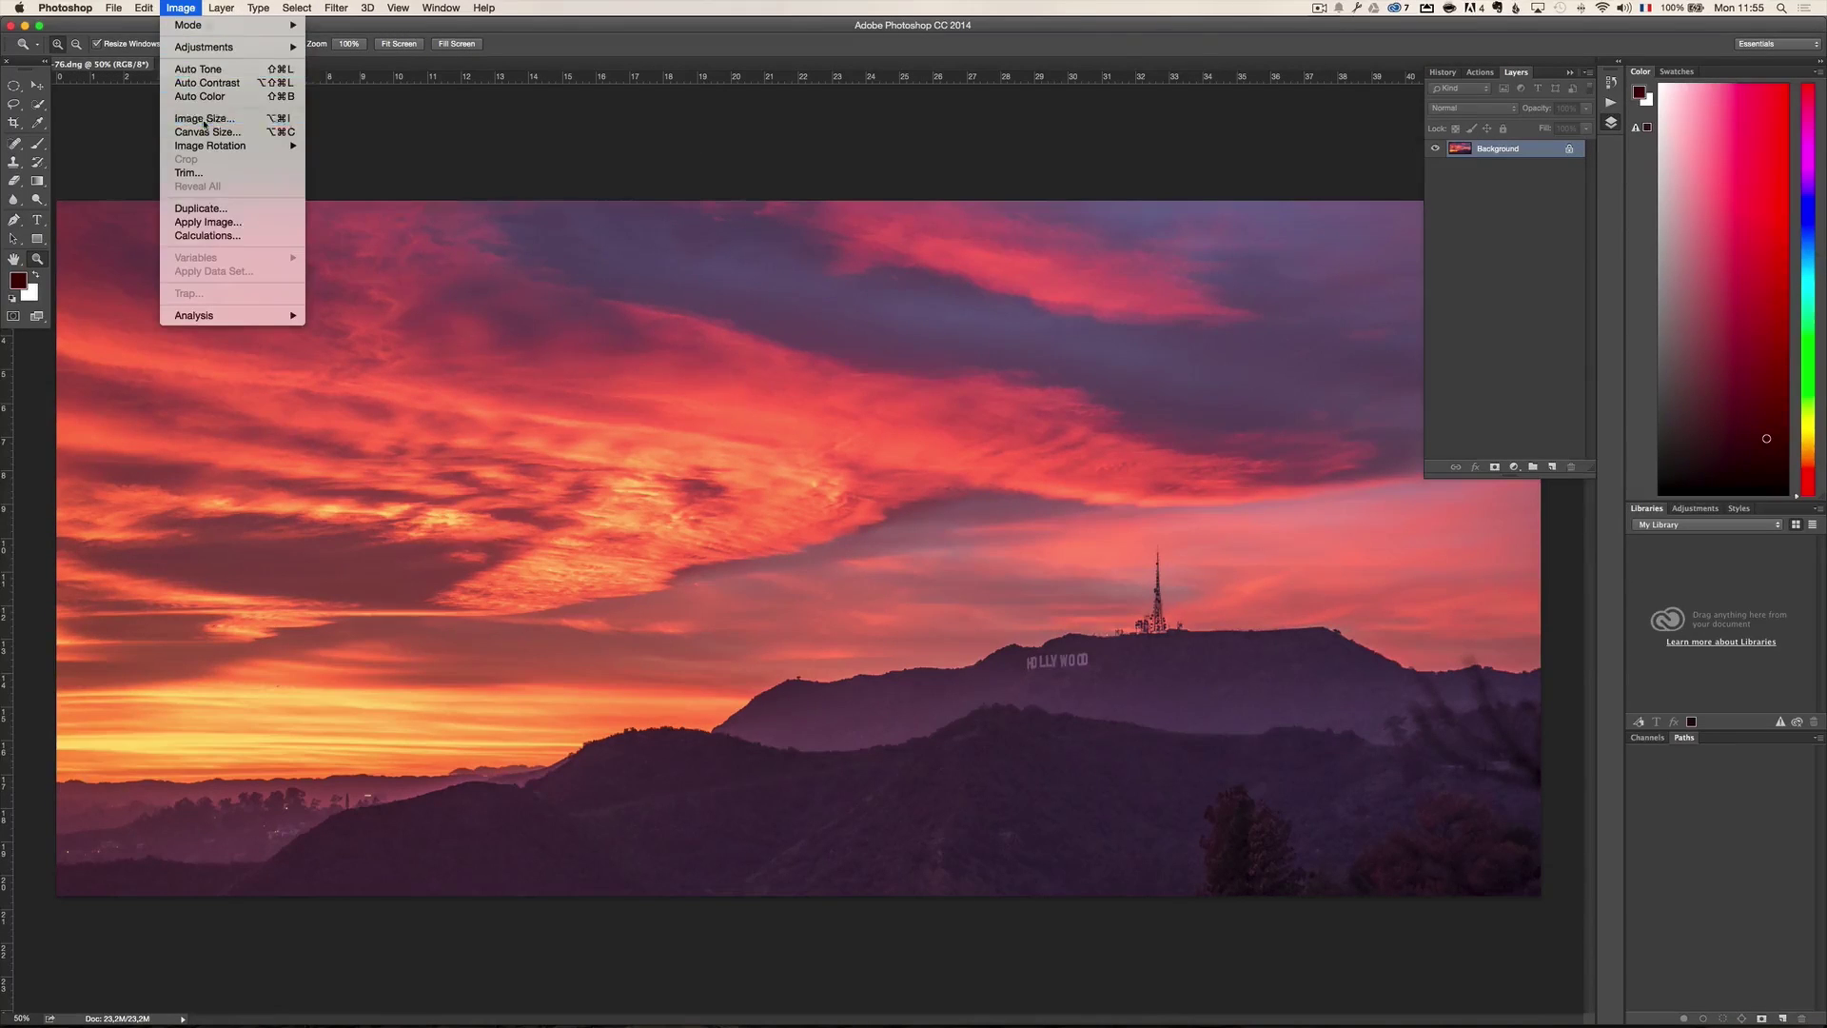
pyautogui.click(195, 120)
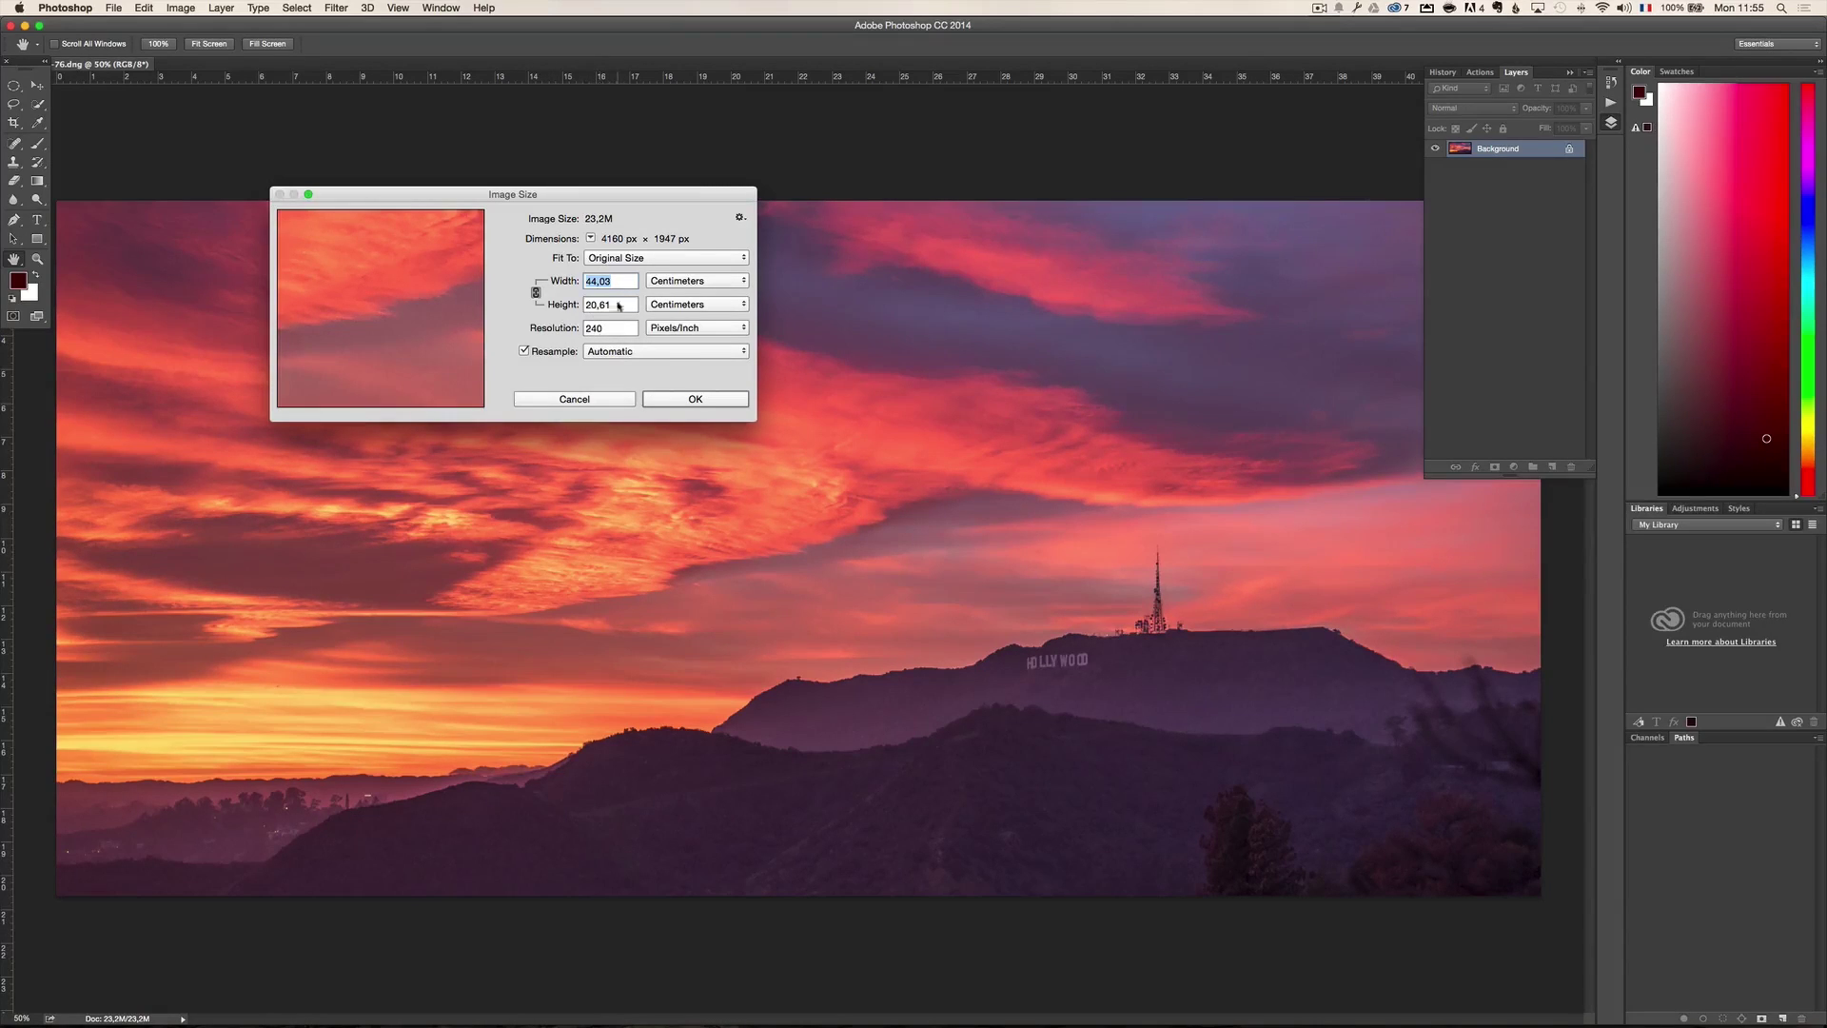
pyautogui.write('105')
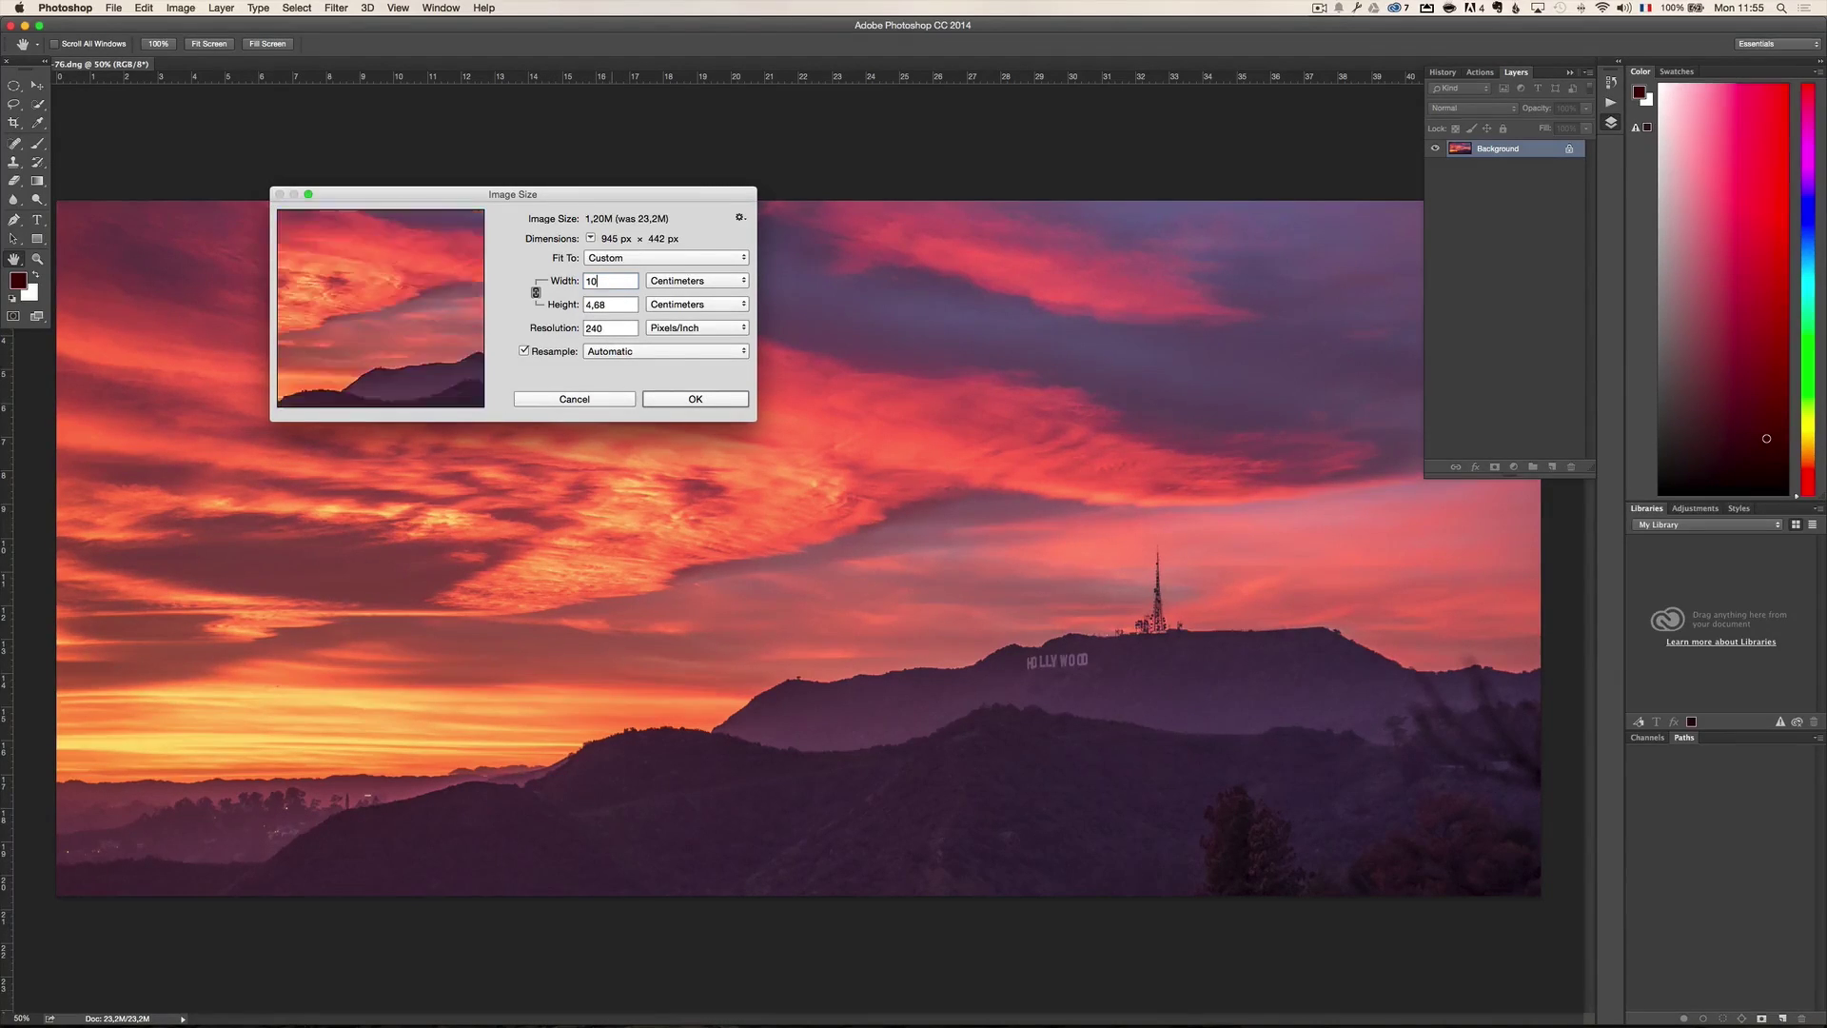
pyautogui.click(718, 403)
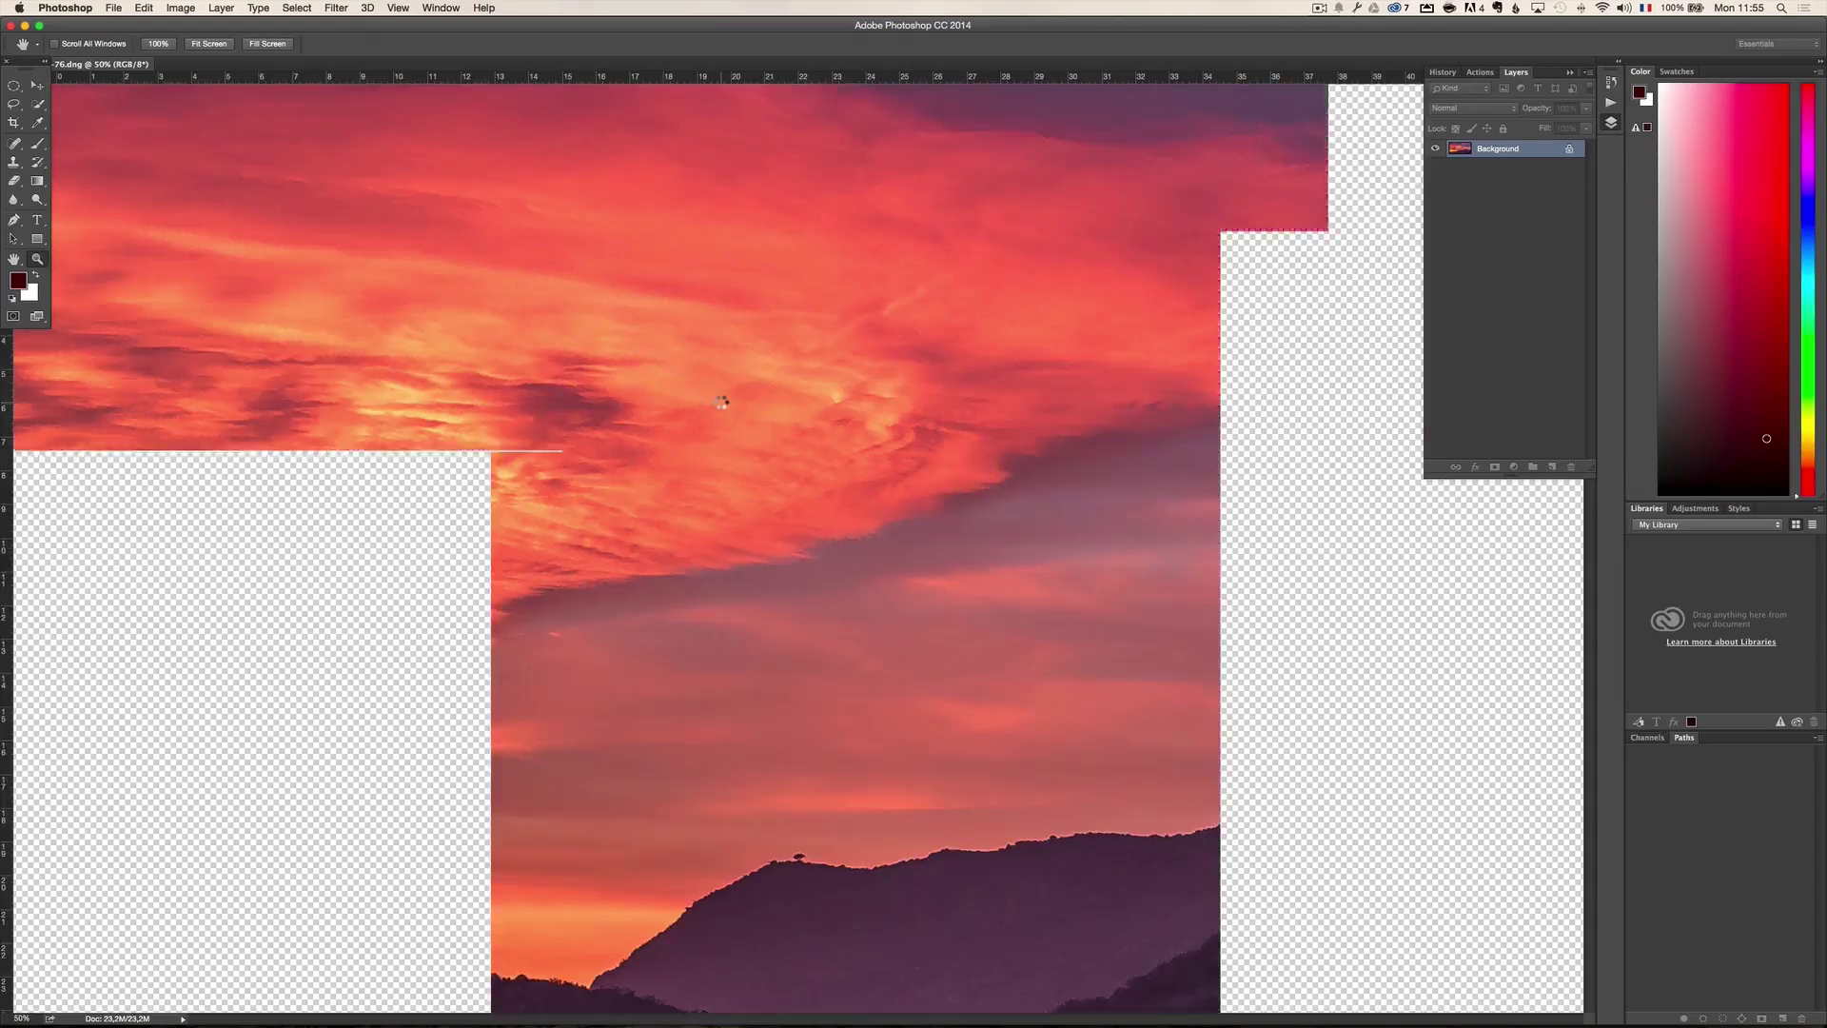
# Pan around the enlarged sunset to inspect the Hollywood sign, tower, hills and clouds
pyautogui.press('z')
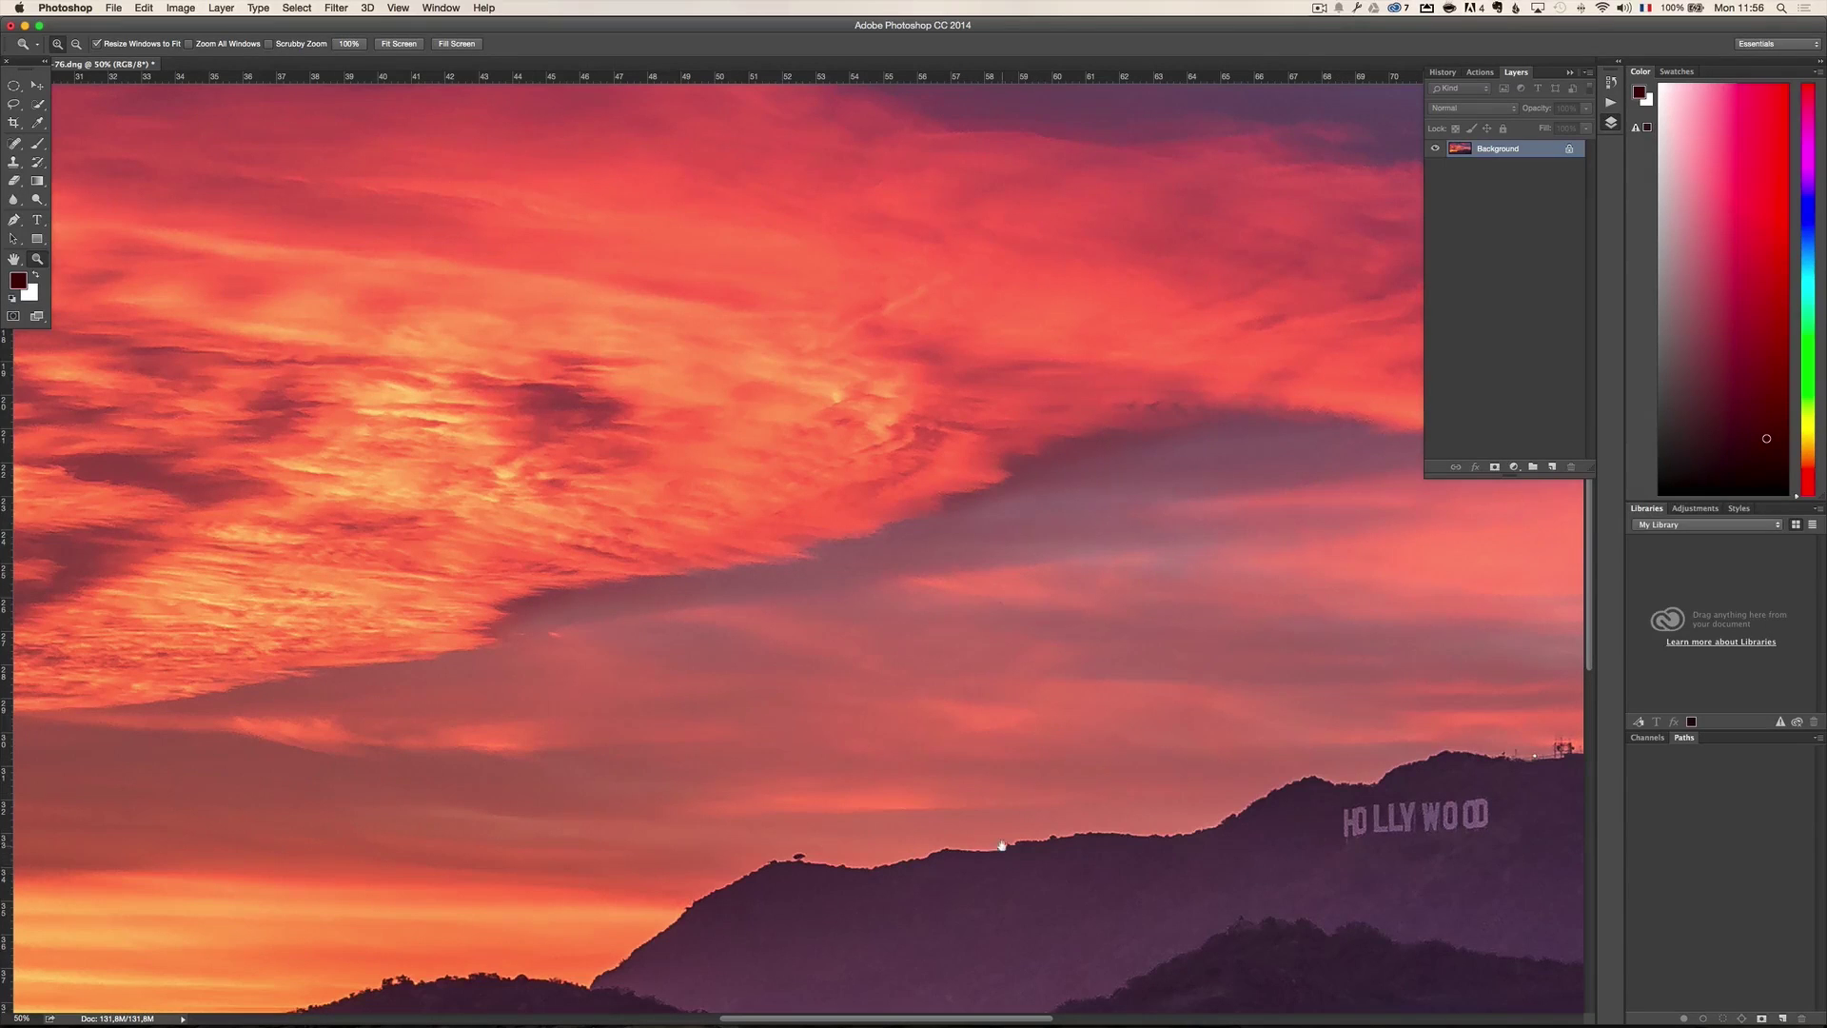
pyautogui.moveTo(1002, 845); pyautogui.dragTo(910, 540)
pyautogui.moveTo(399, 734); pyautogui.dragTo(845, 542)
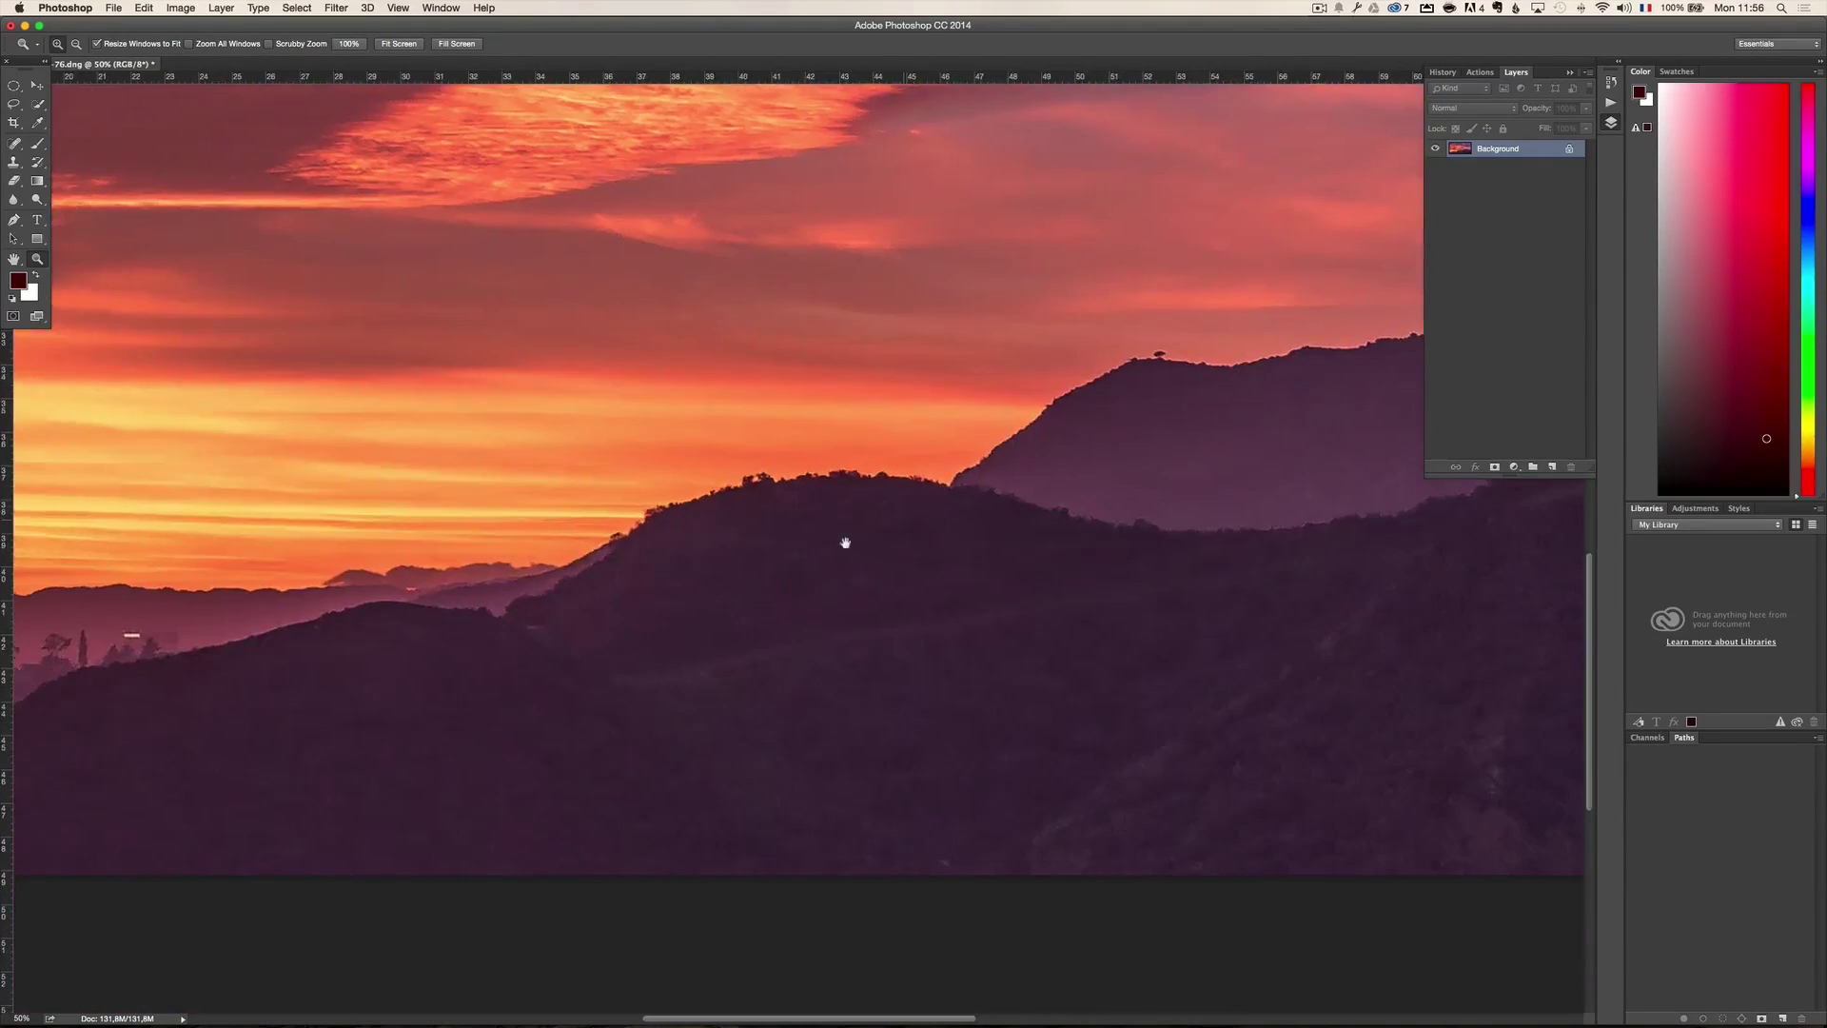
pyautogui.moveTo(600, 359); pyautogui.dragTo(713, 795)
pyautogui.moveTo(555, 391); pyautogui.dragTo(610, 767)
pyautogui.moveTo(761, 743); pyautogui.dragTo(681, 498)
pyautogui.press('super+r')
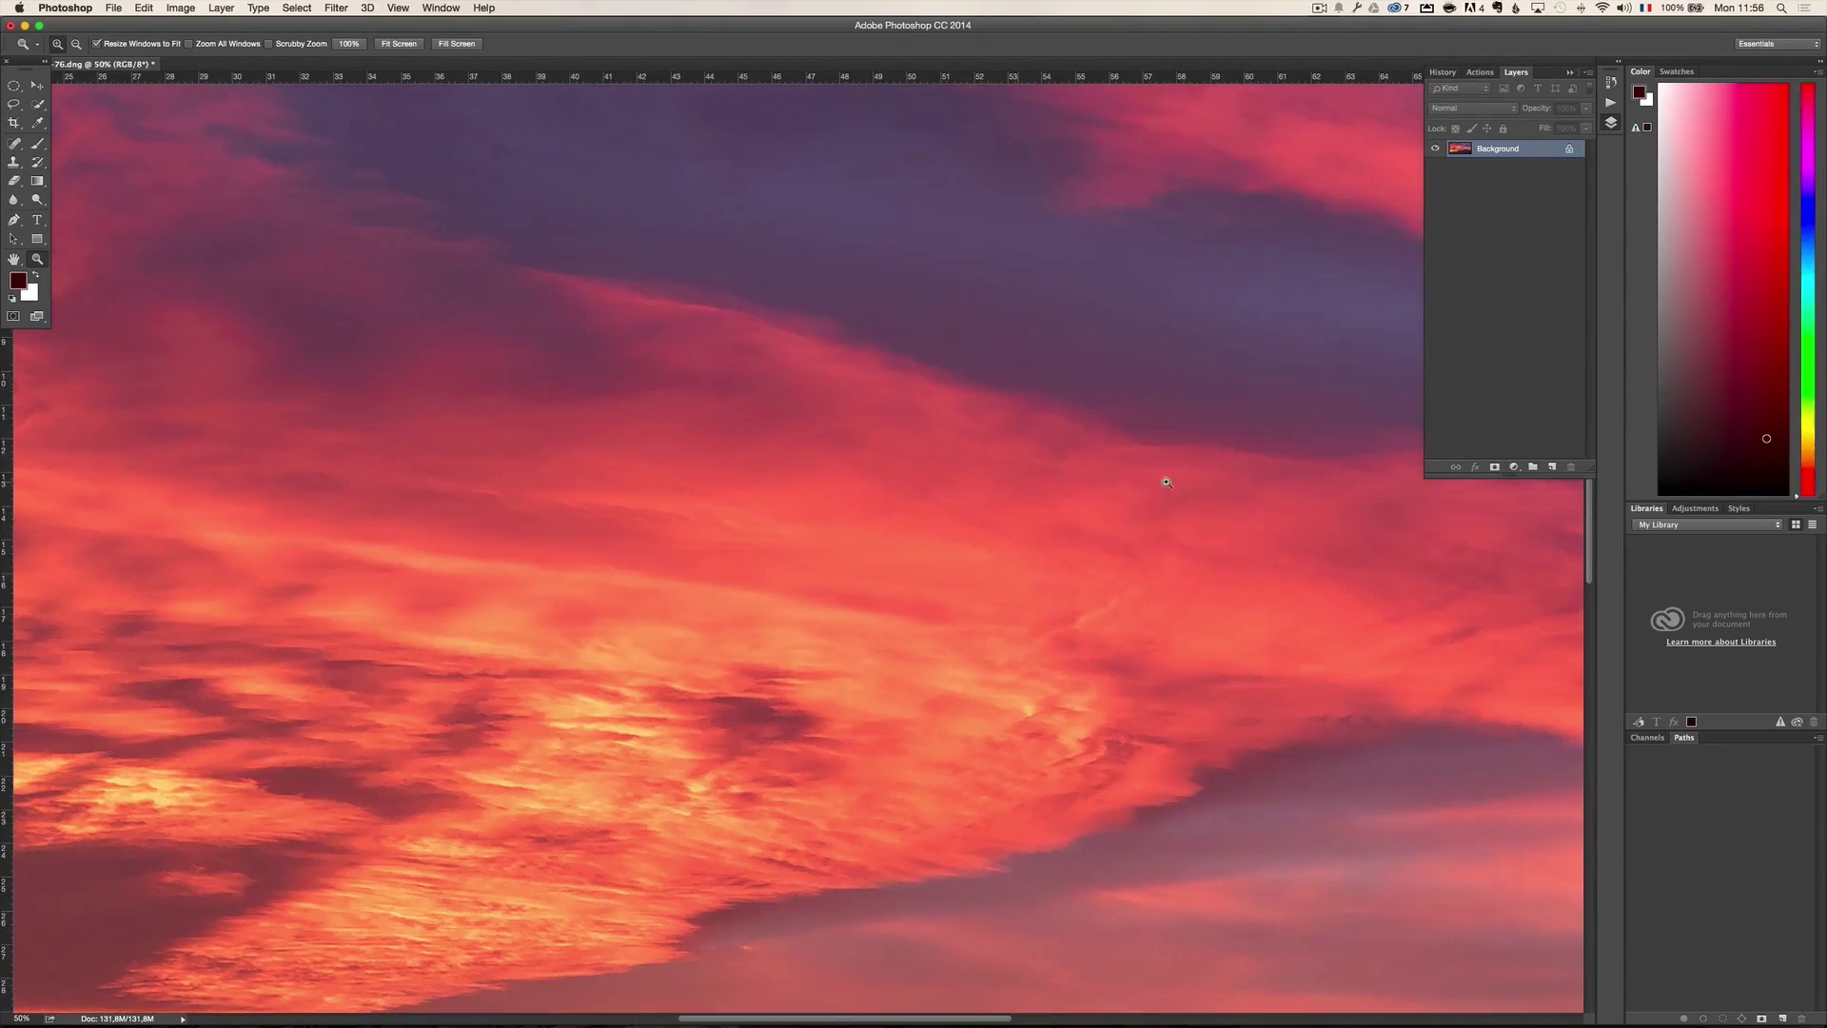
pyautogui.moveTo(1166, 483); pyautogui.dragTo(787, 469)
# Compare the clouds at 25% and 50% zoom, then return to Lightroom
pyautogui.keyDown('alt'); pyautogui.click(927, 498); pyautogui.keyUp('alt')
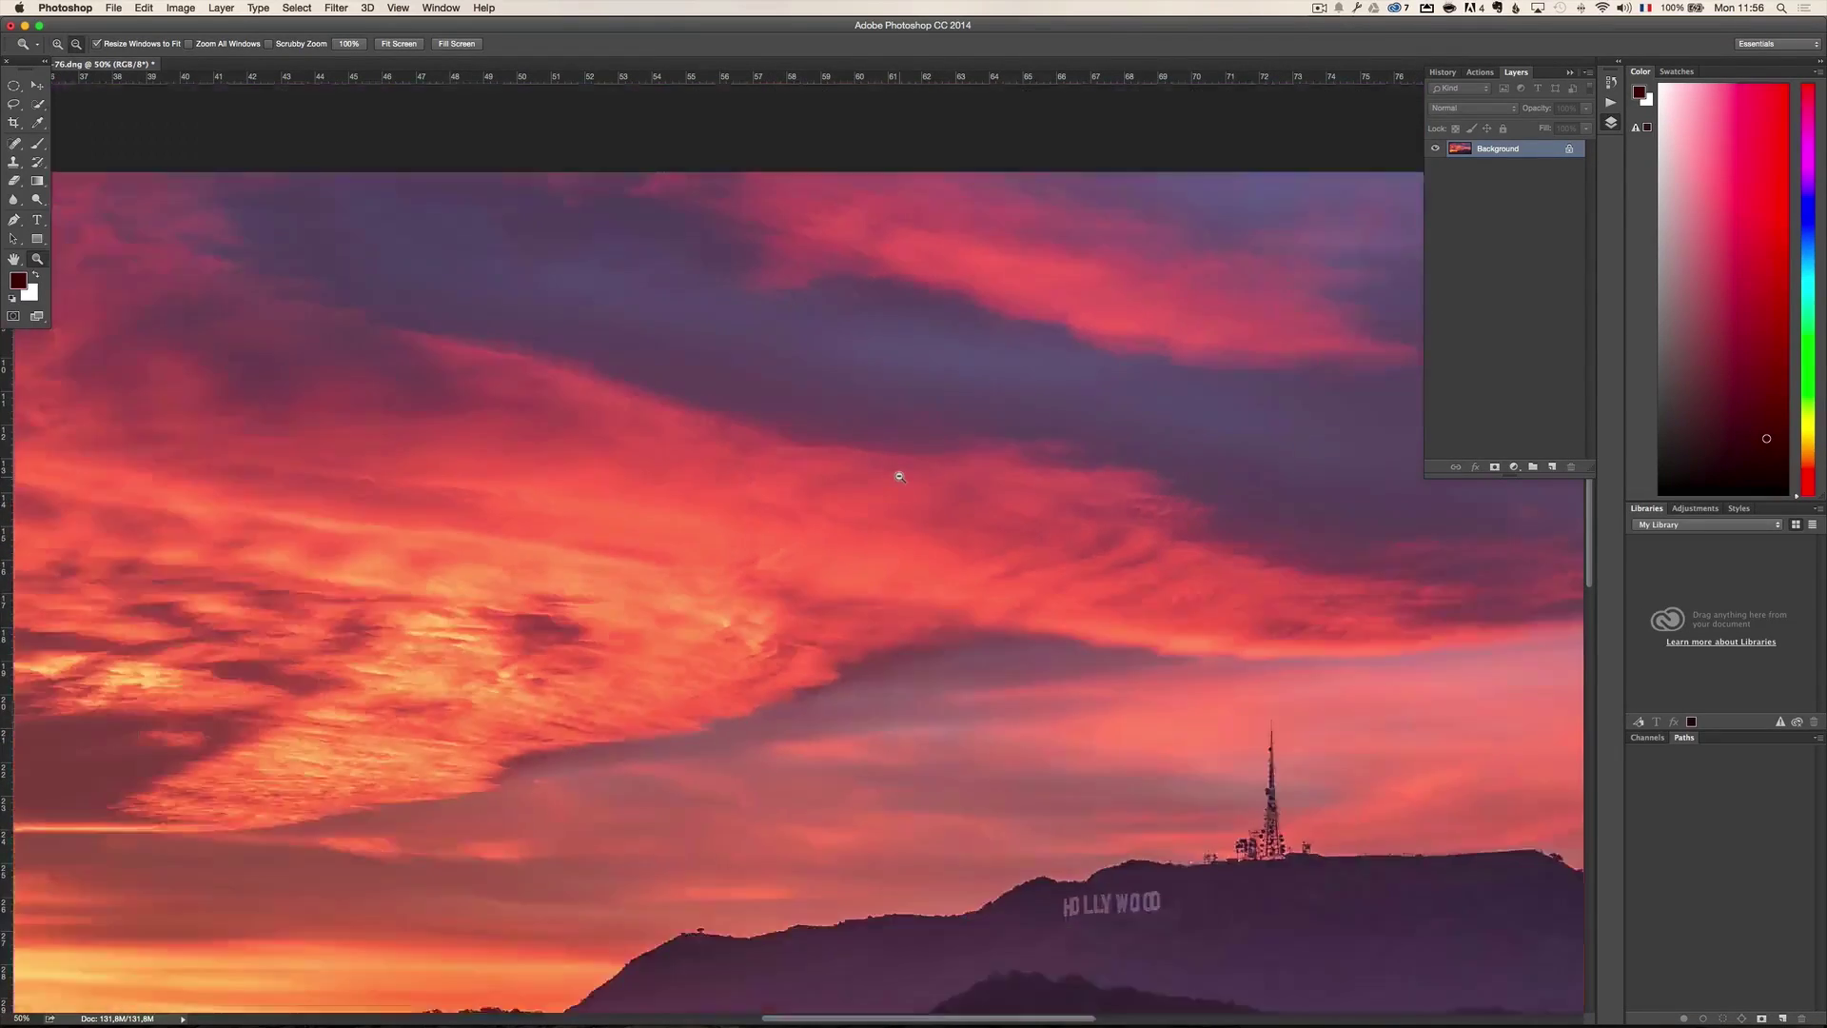
pyautogui.keyDown('alt'); pyautogui.click(894, 469); pyautogui.keyUp('alt')
pyautogui.click(729, 520)
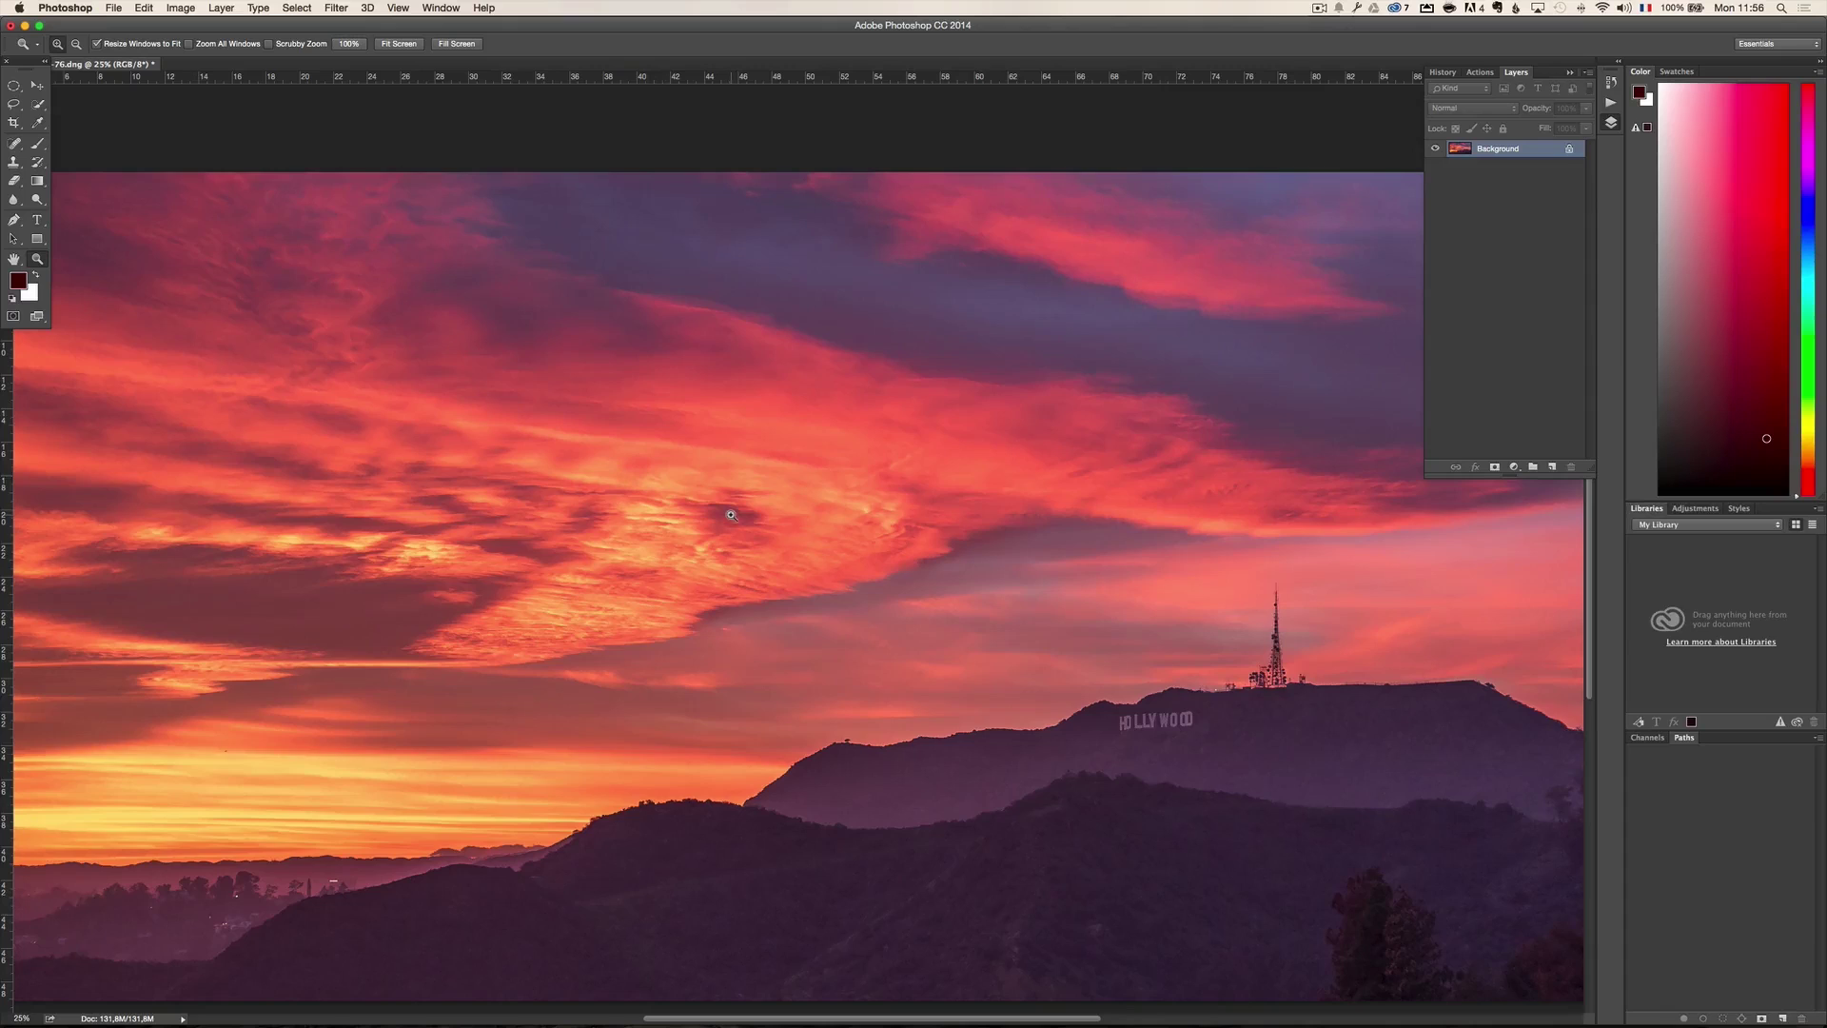
pyautogui.click(730, 518)
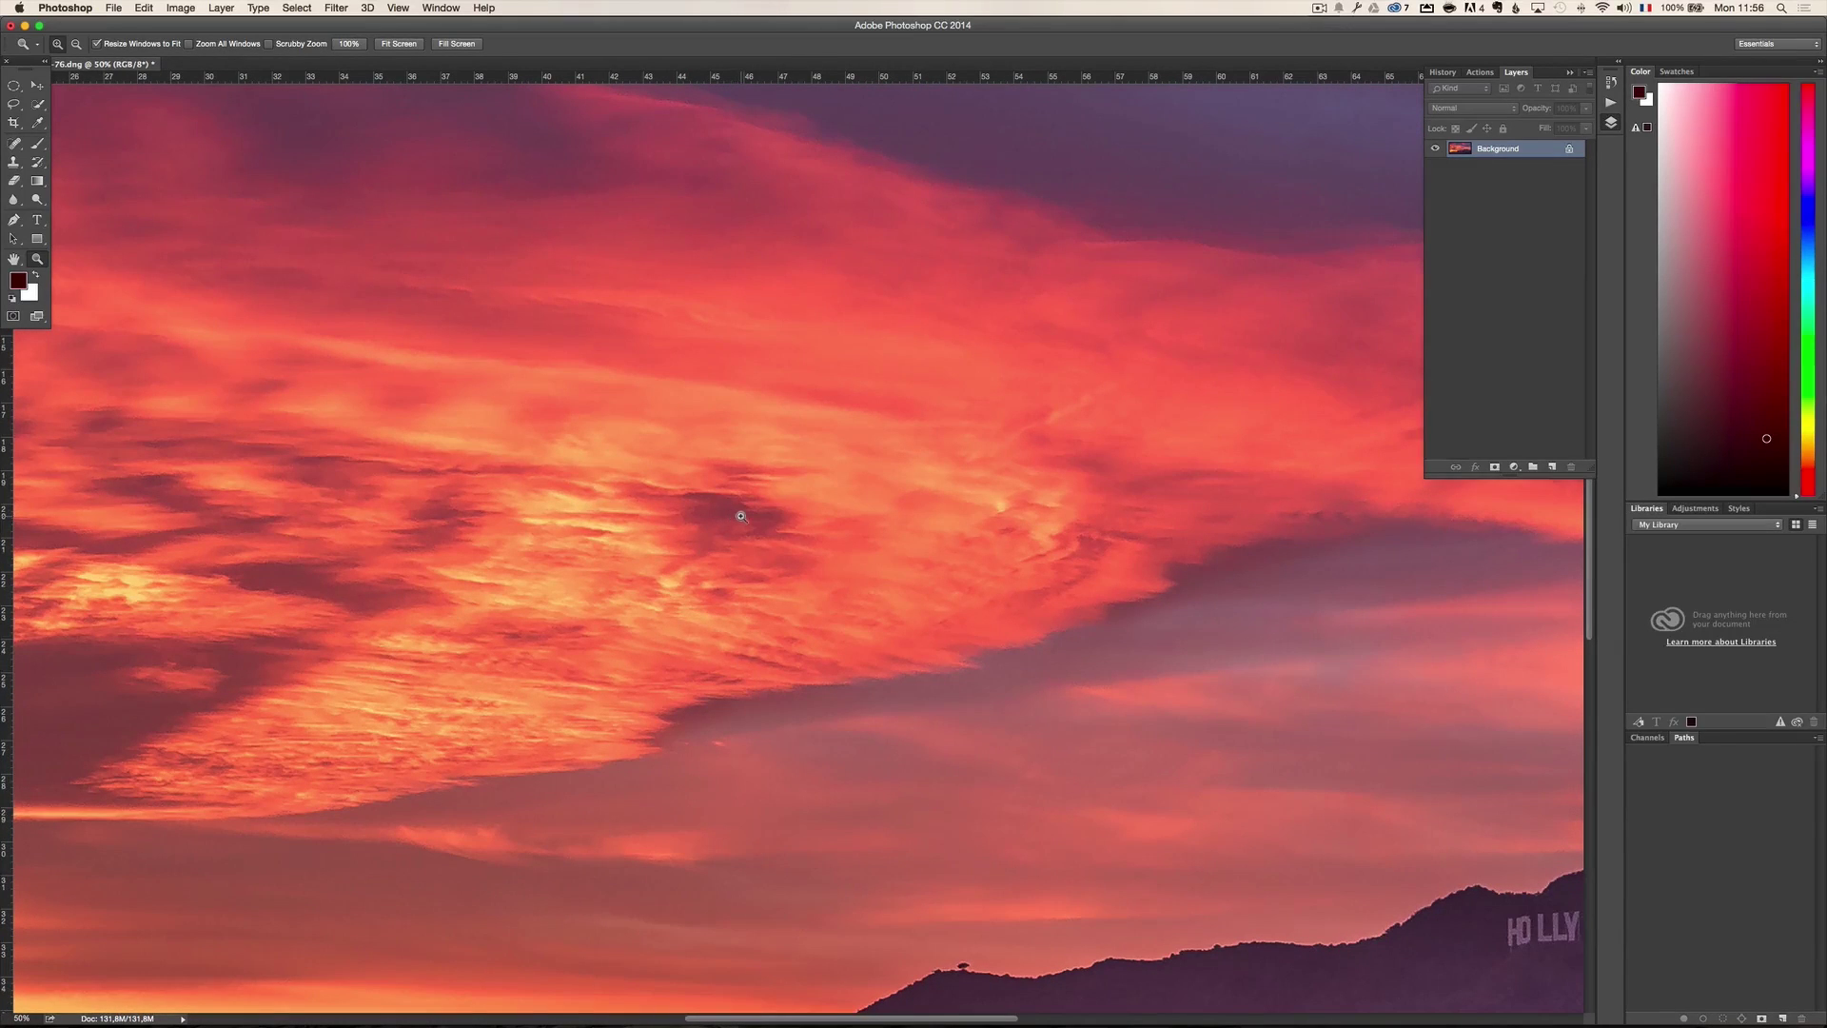
pyautogui.keyDown('alt'); pyautogui.click(741, 515); pyautogui.keyUp('alt')
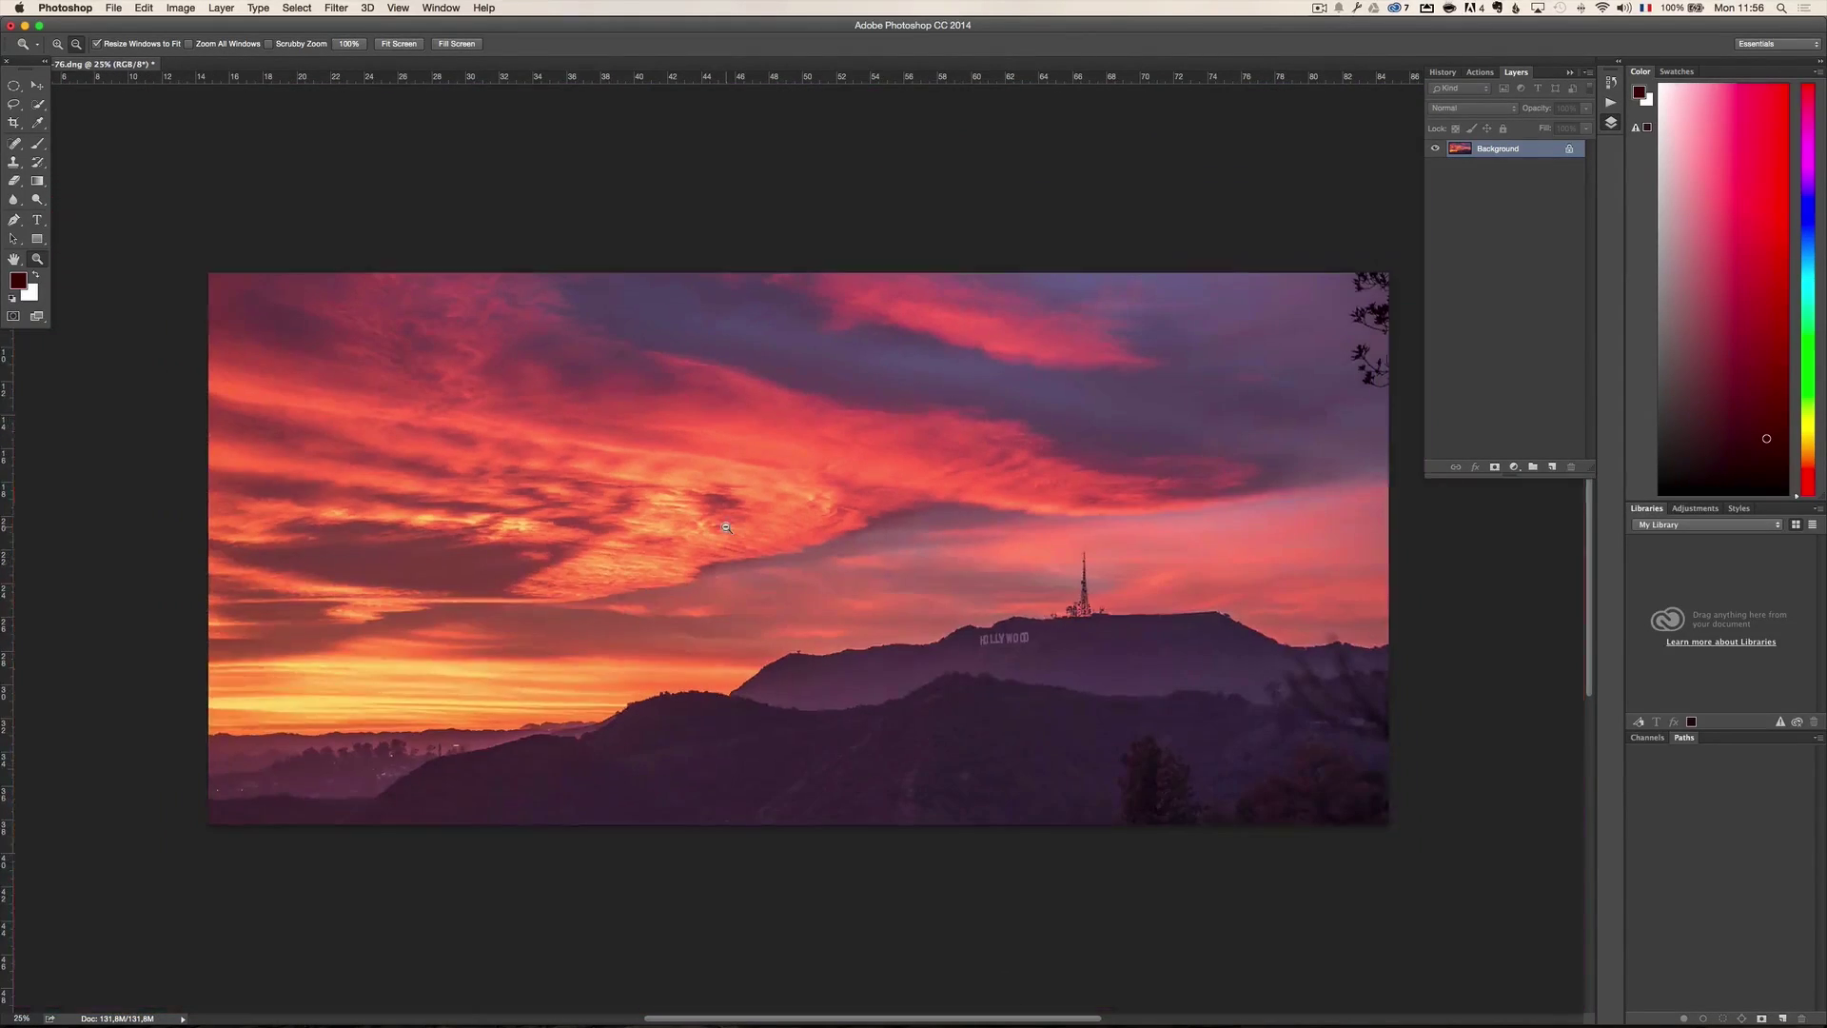
pyautogui.press('super+Tab')
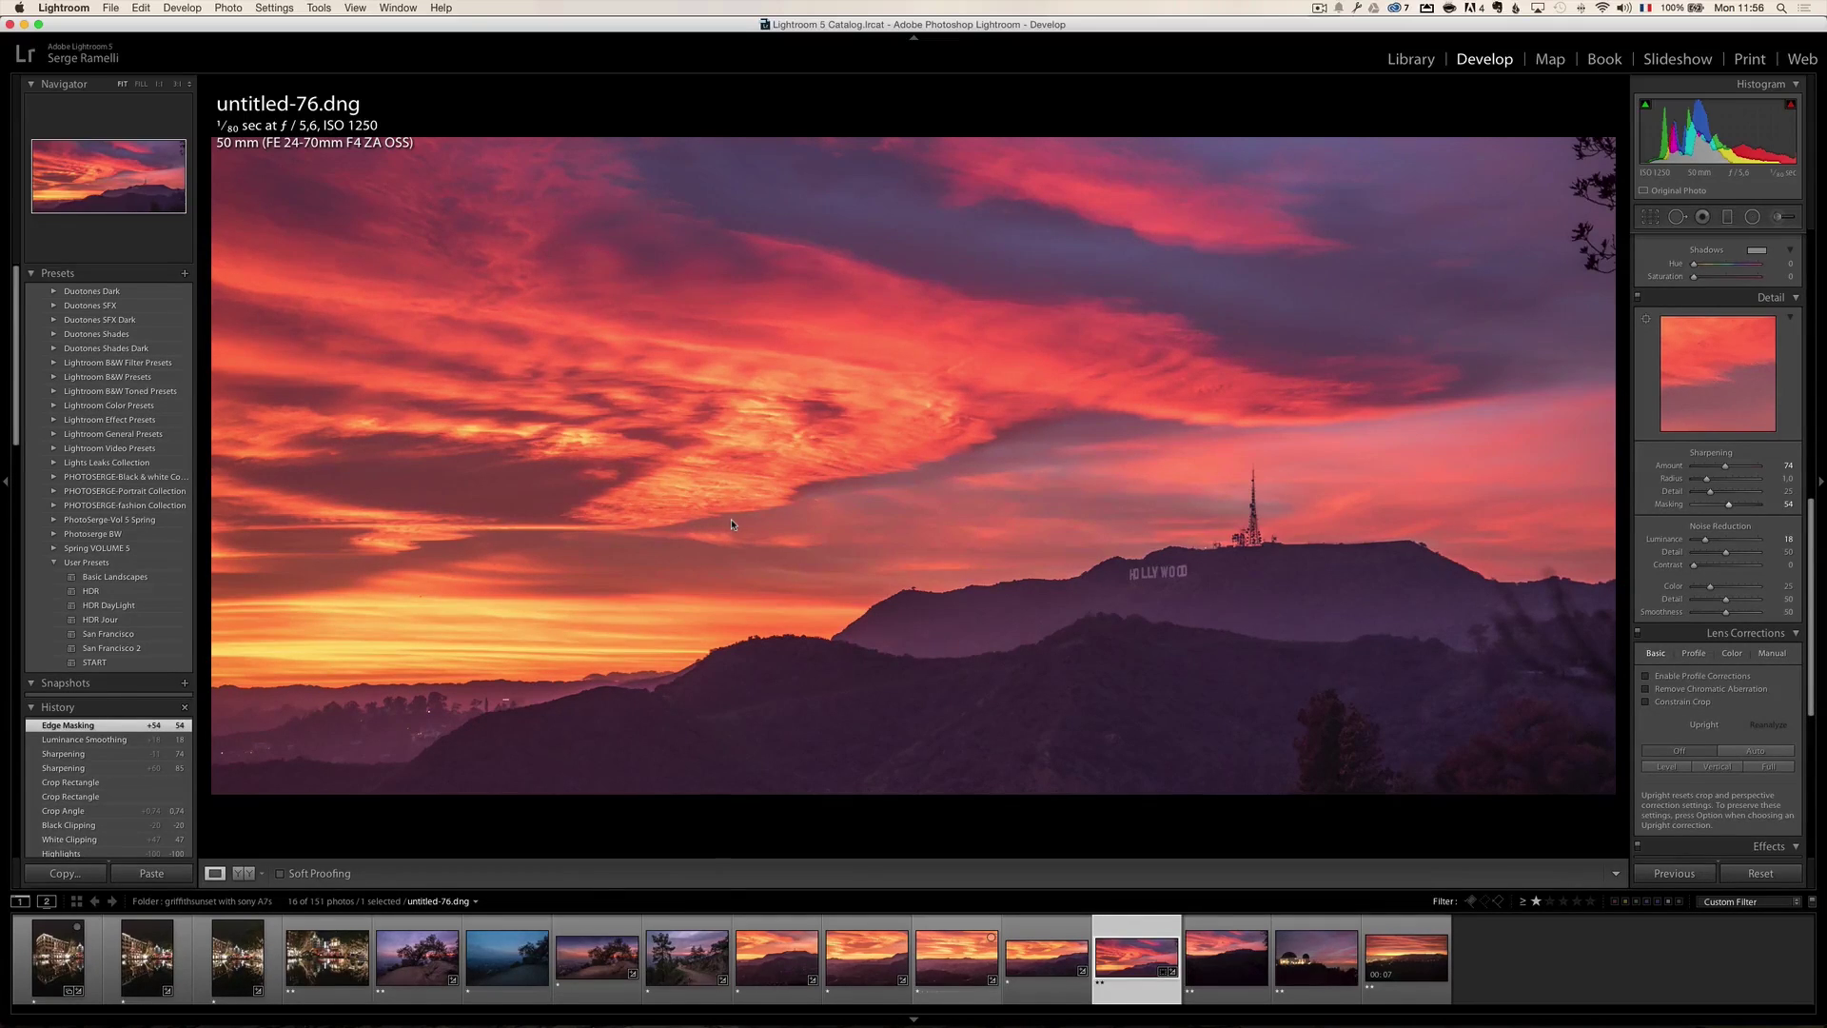
# Select untitled-103.dng, the ISO 40000 Griffith Observatory shot, and check its noise at 1:1
pyautogui.click(1316, 953)
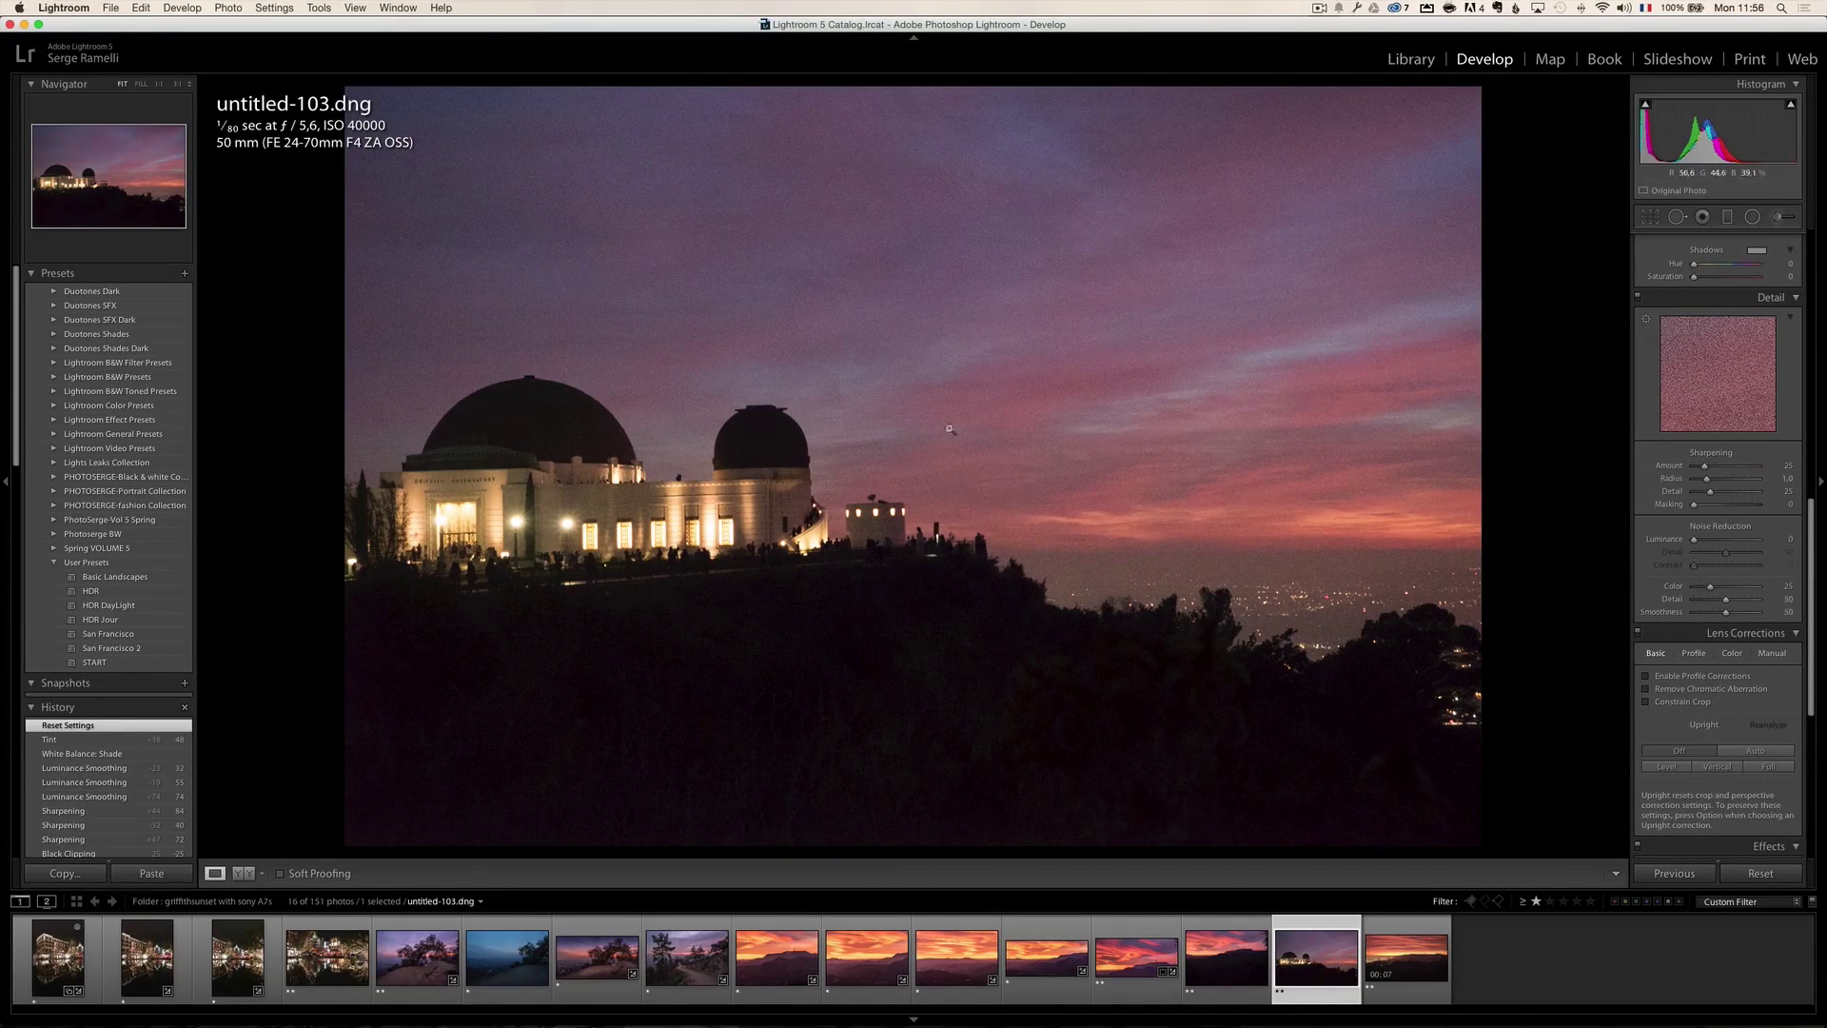
pyautogui.click(1094, 339)
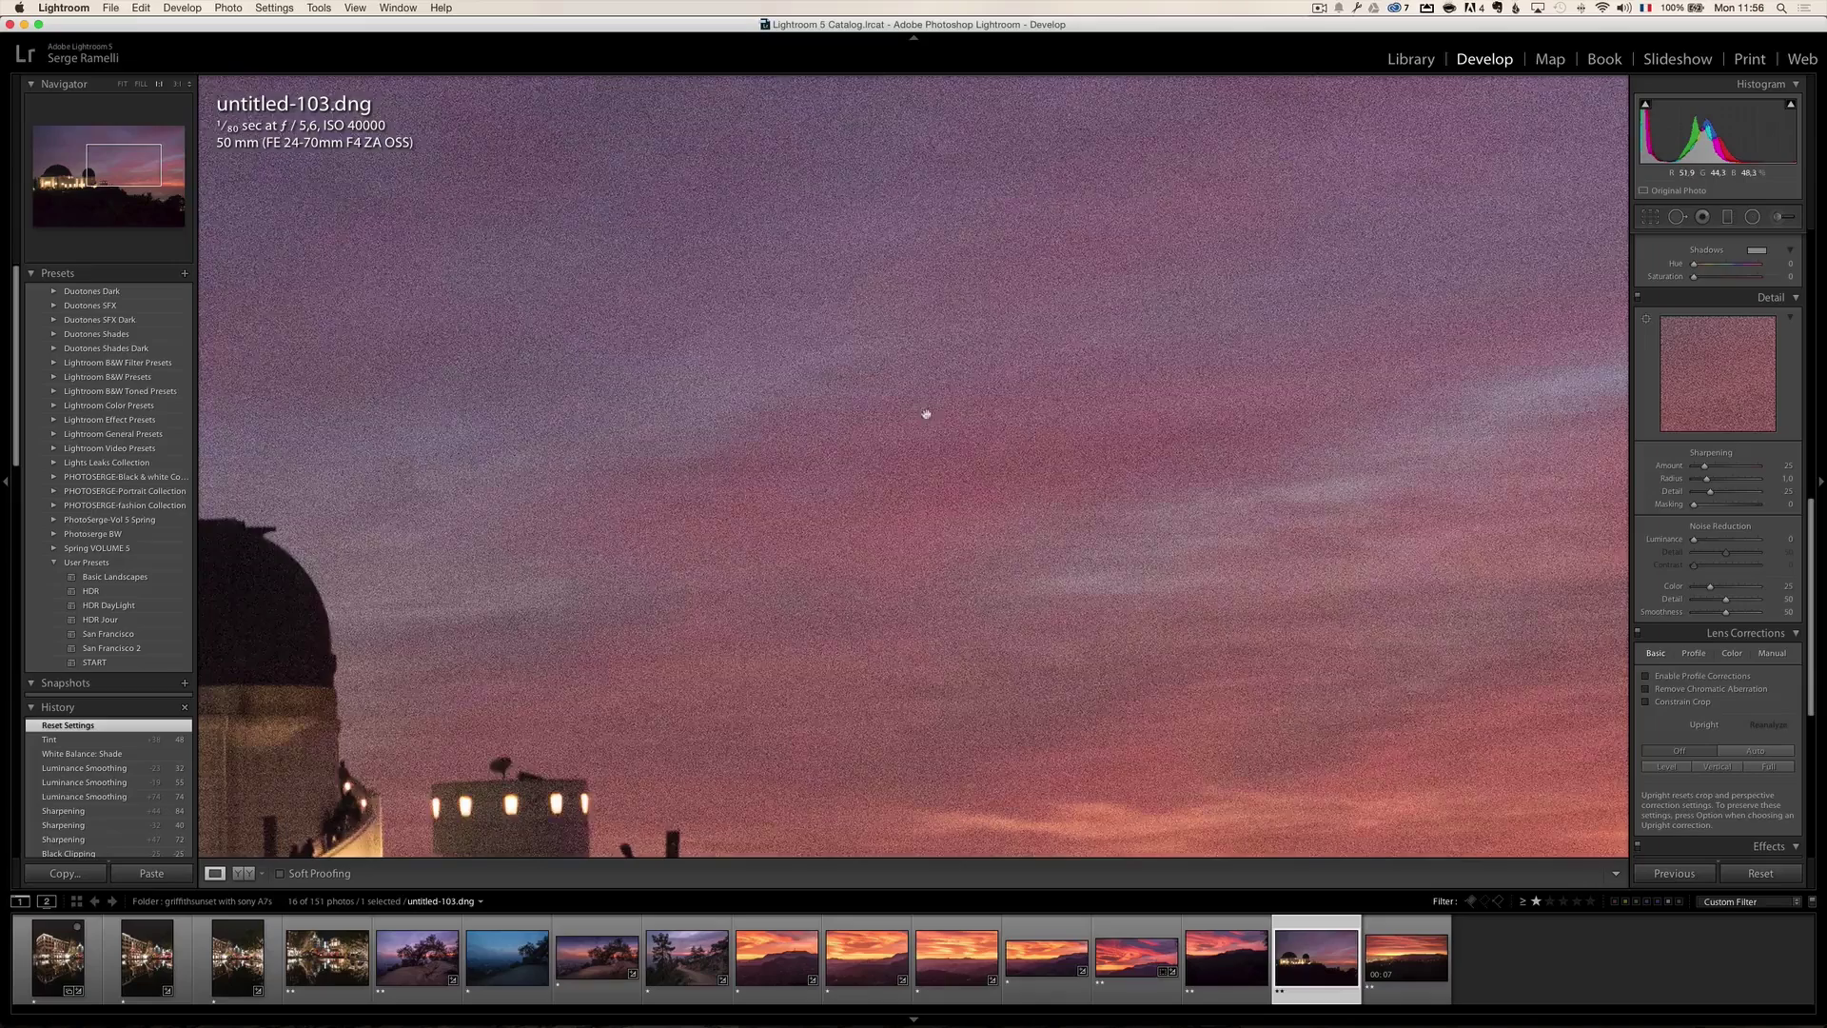
pyautogui.click(940, 403)
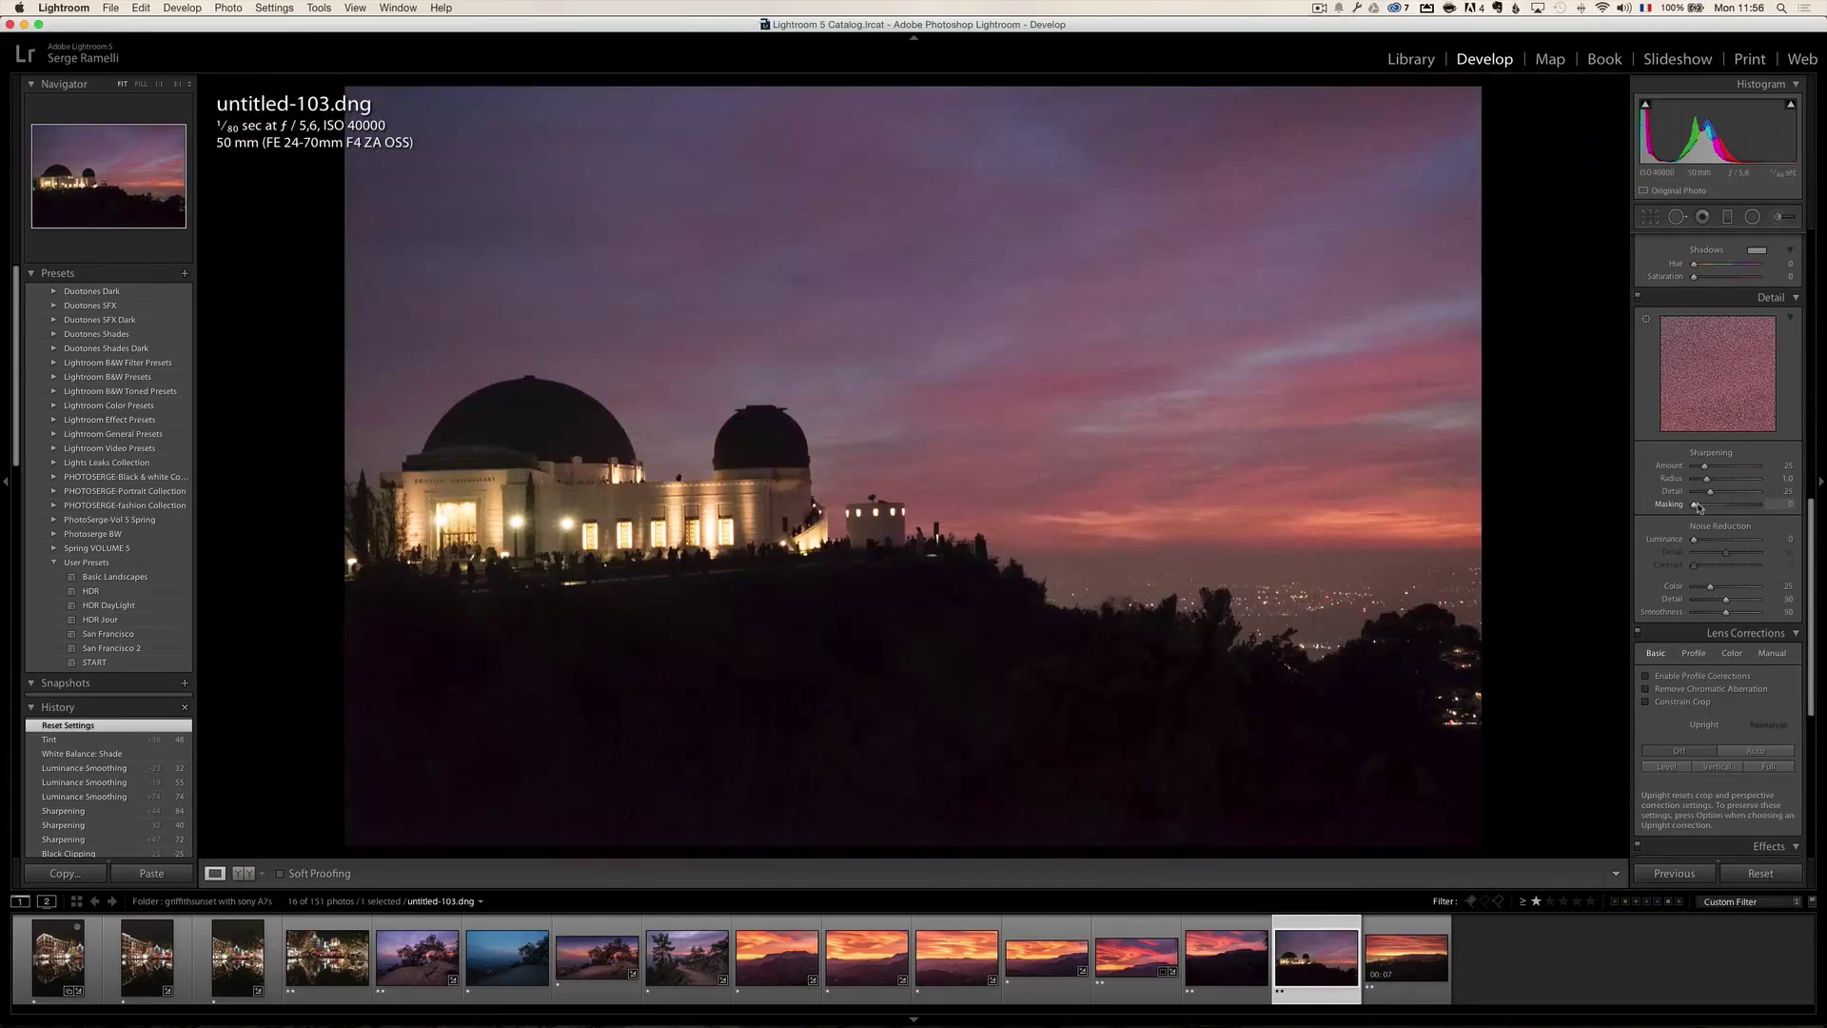
pyautogui.scroll(15, 1699, 507)
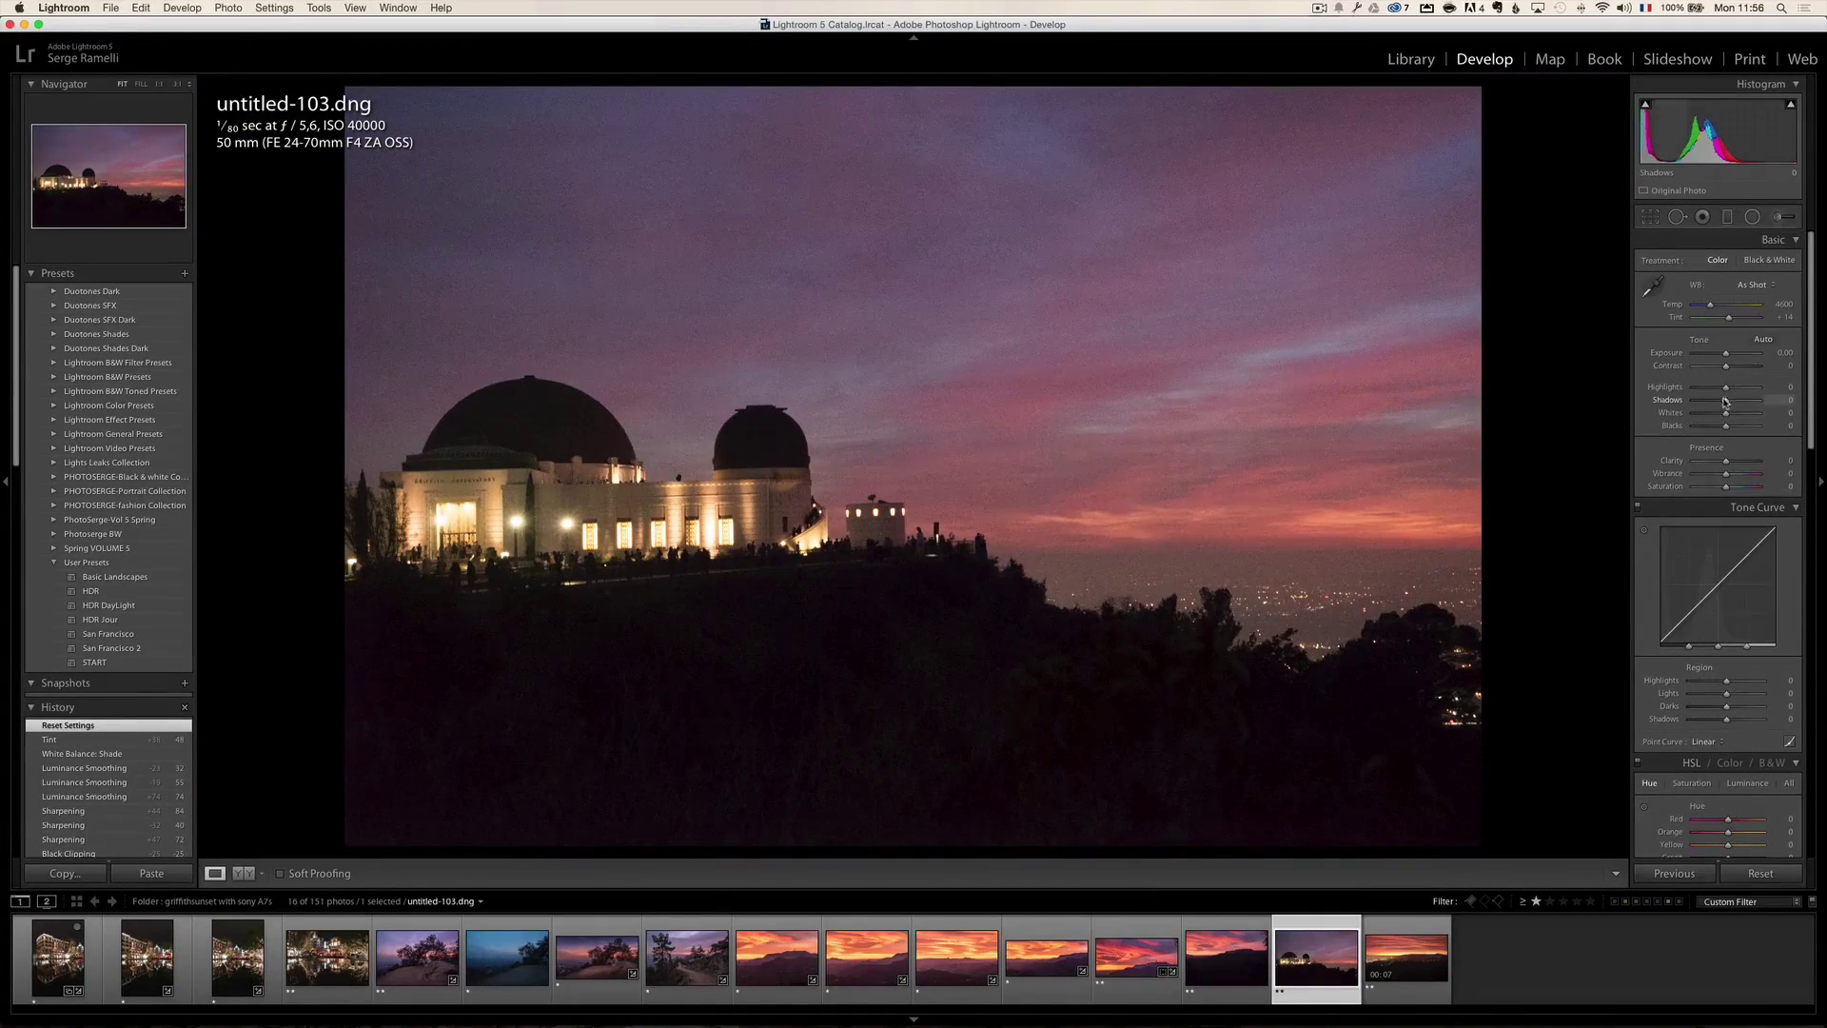
# Set Shadows +100, Highlights -100, Blacks -16, Shade white balance and Tint +41
pyautogui.moveTo(1725, 403); pyautogui.dragTo(1668, 390)
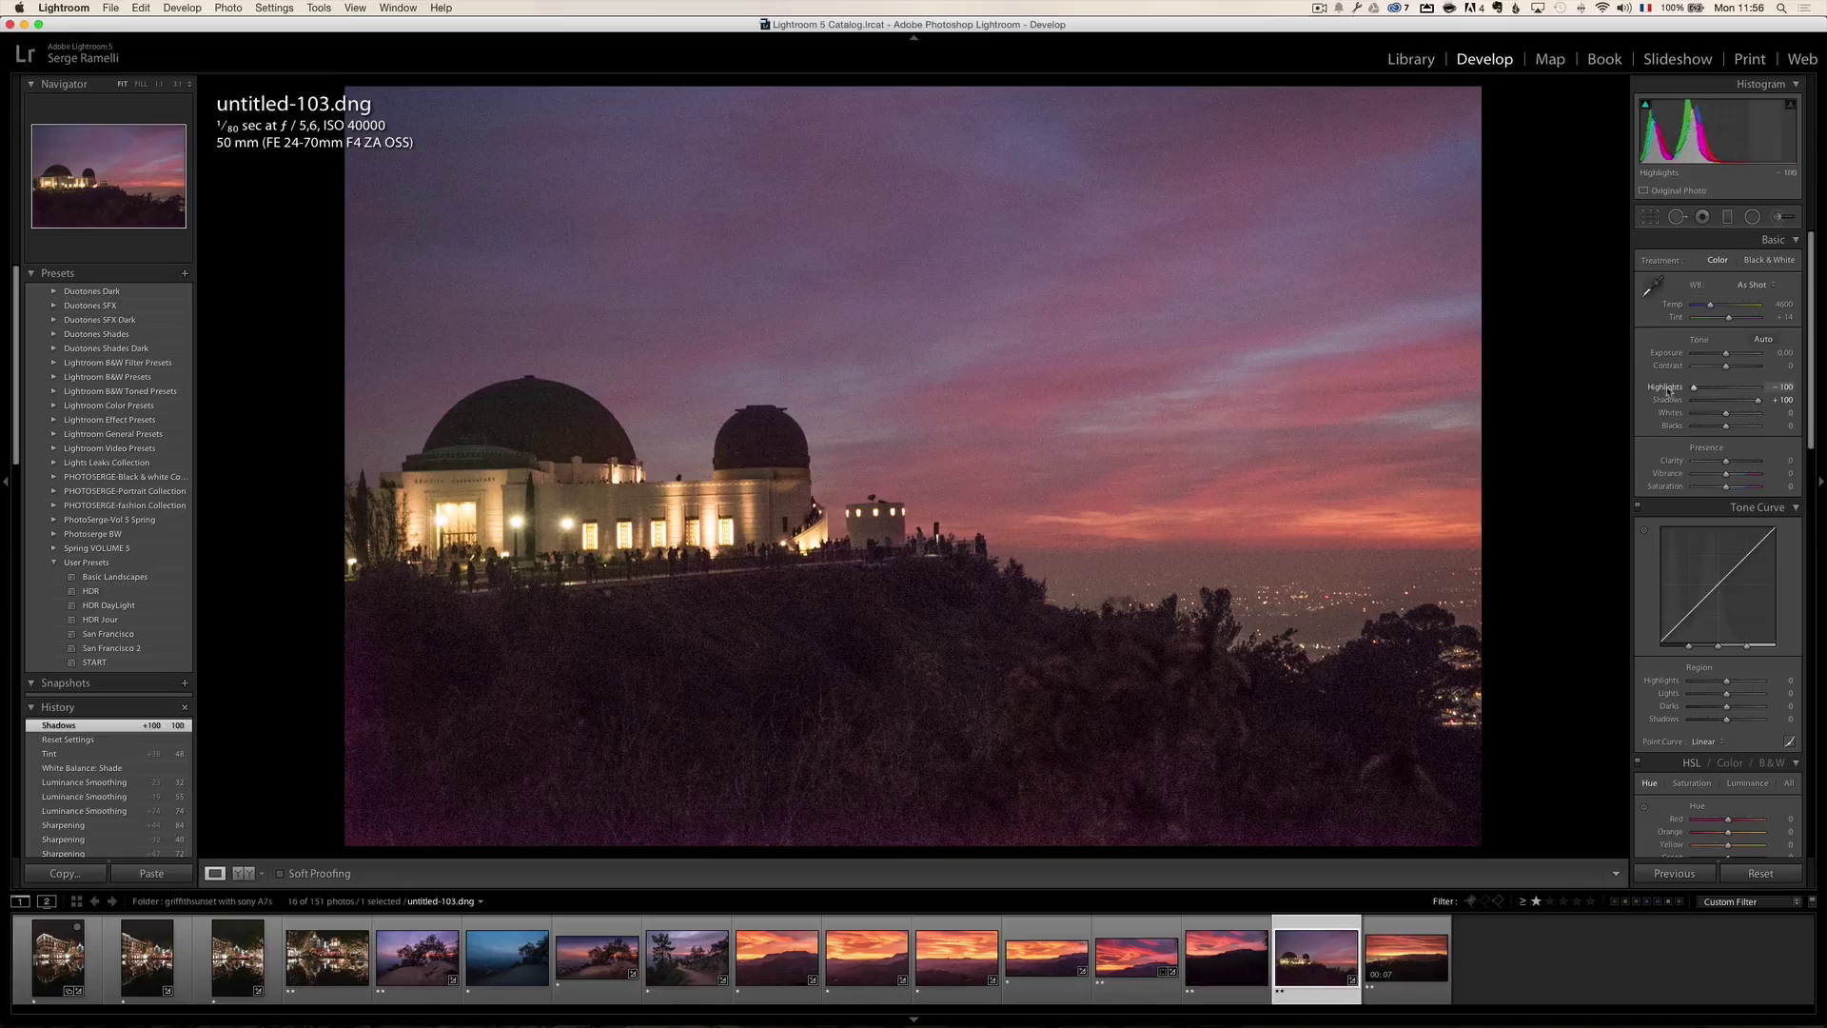
pyautogui.moveTo(1726, 413); pyautogui.dragTo(1720, 426)
pyautogui.moveTo(1730, 318); pyautogui.dragTo(1726, 318)
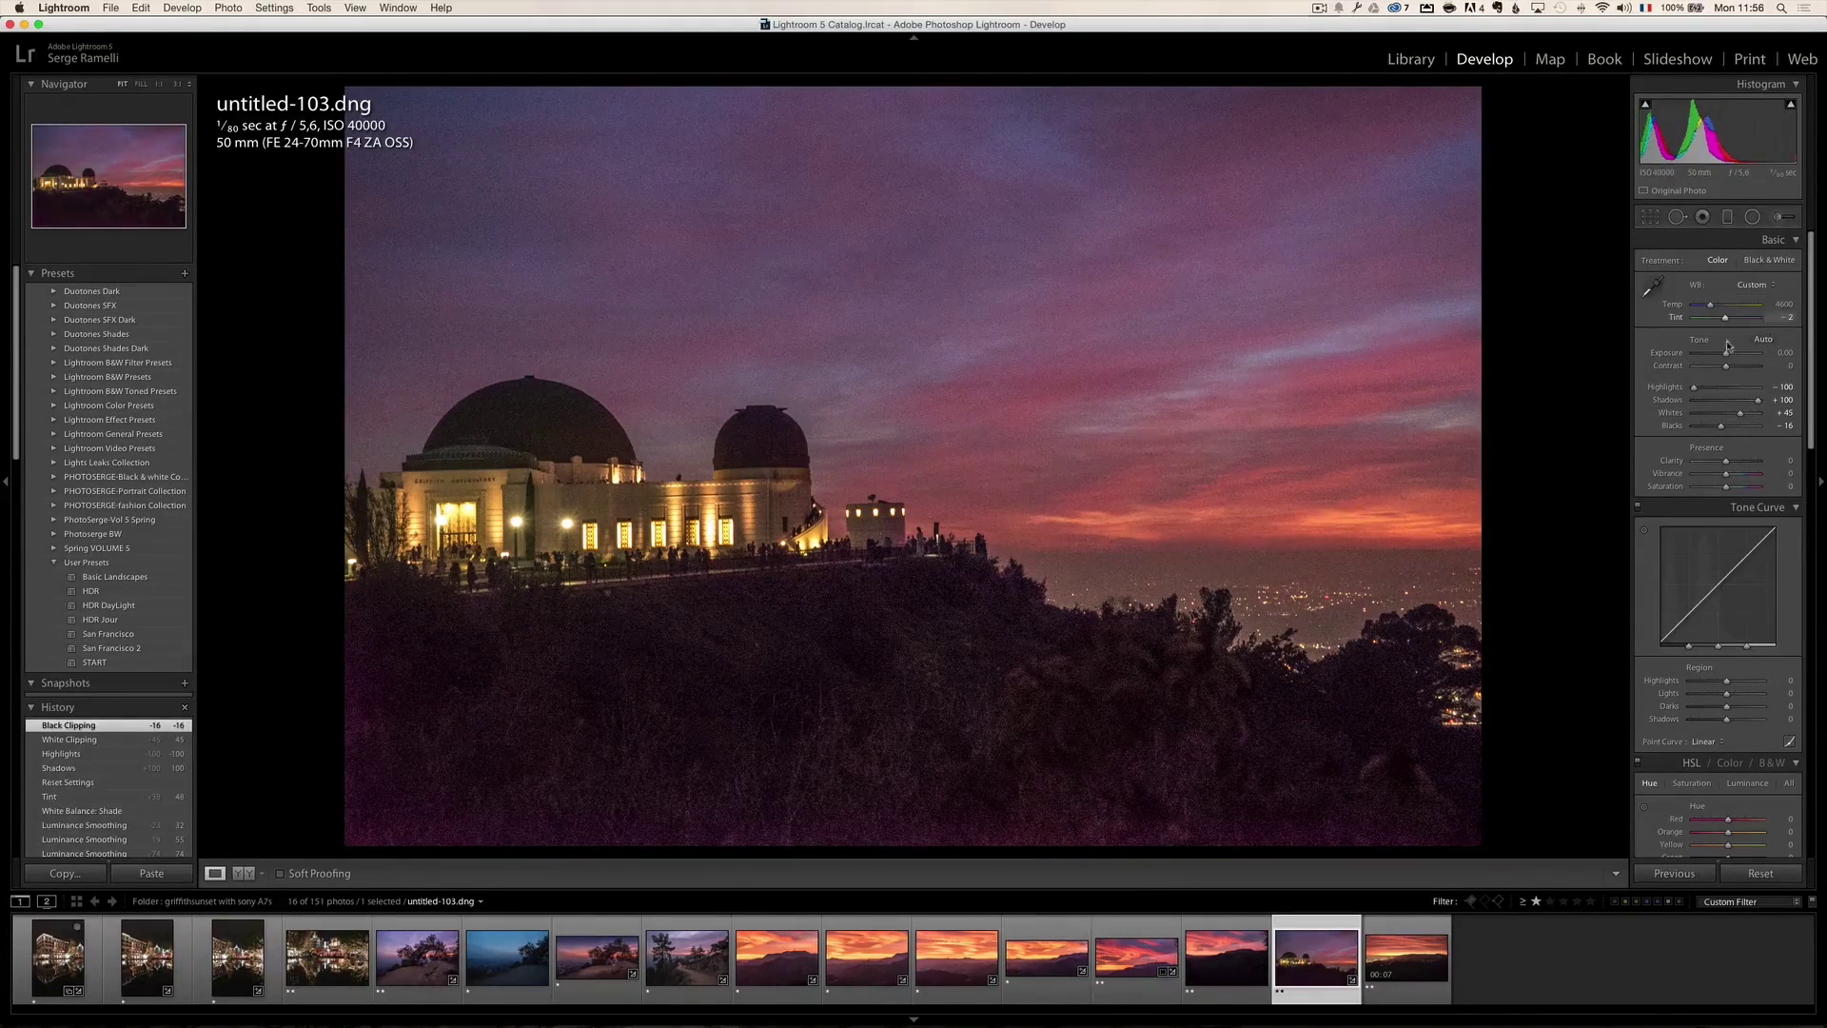
pyautogui.click(1756, 285)
pyautogui.click(1746, 250)
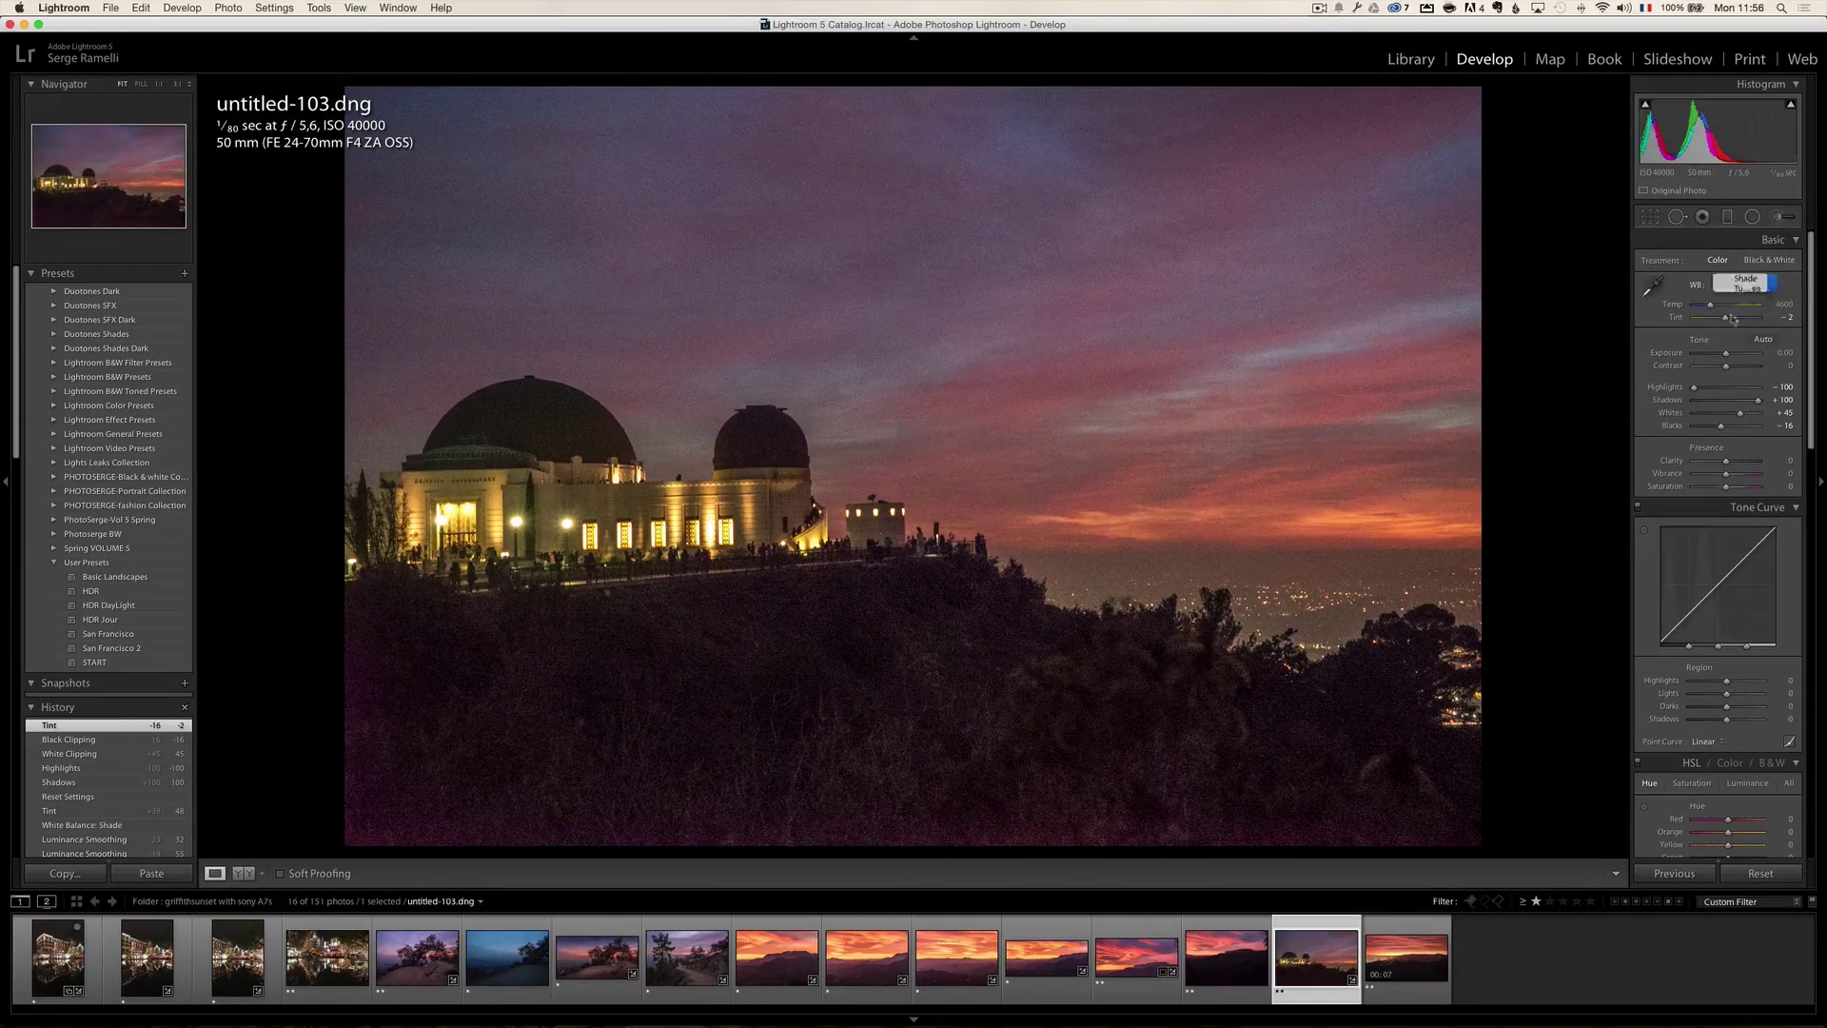
pyautogui.moveTo(1735, 323); pyautogui.dragTo(1734, 321)
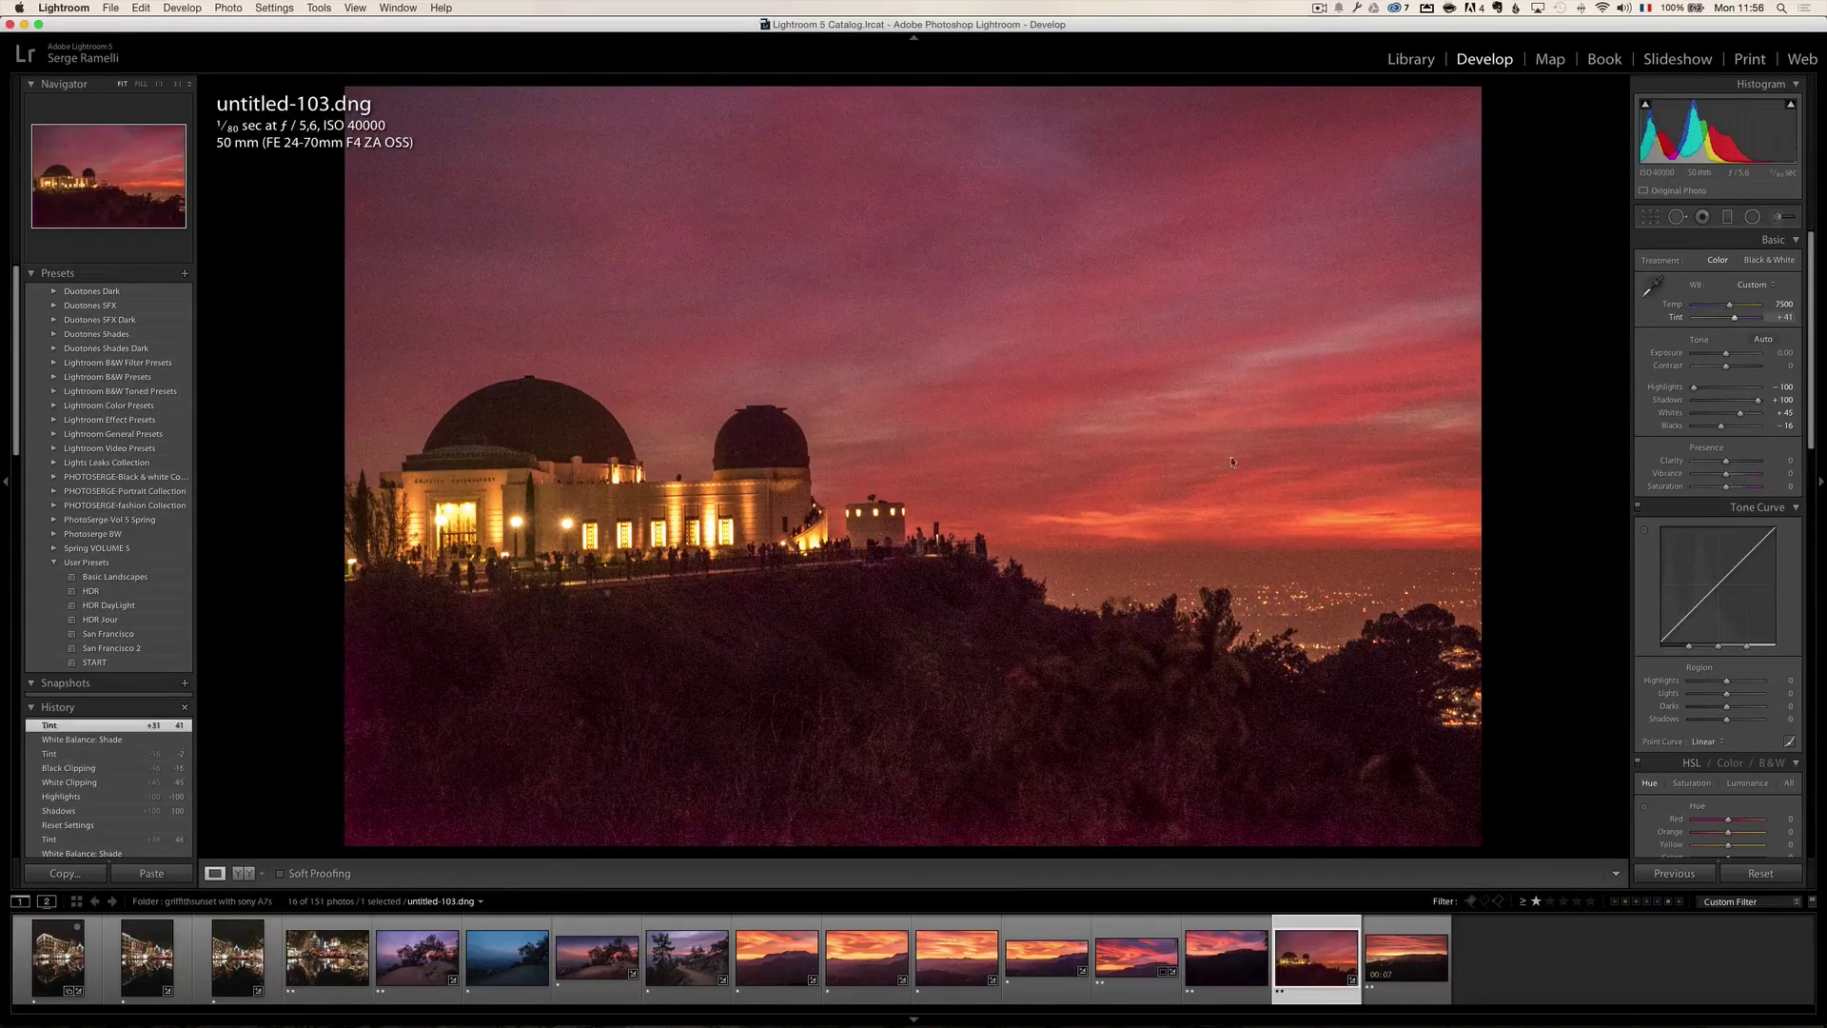
pyautogui.scroll(-5, 1732, 657)
# At 1:1, set luminance noise reduction to 42 and sharpening Amount 51 with Masking 54
pyautogui.scroll(-2, 1732, 656)
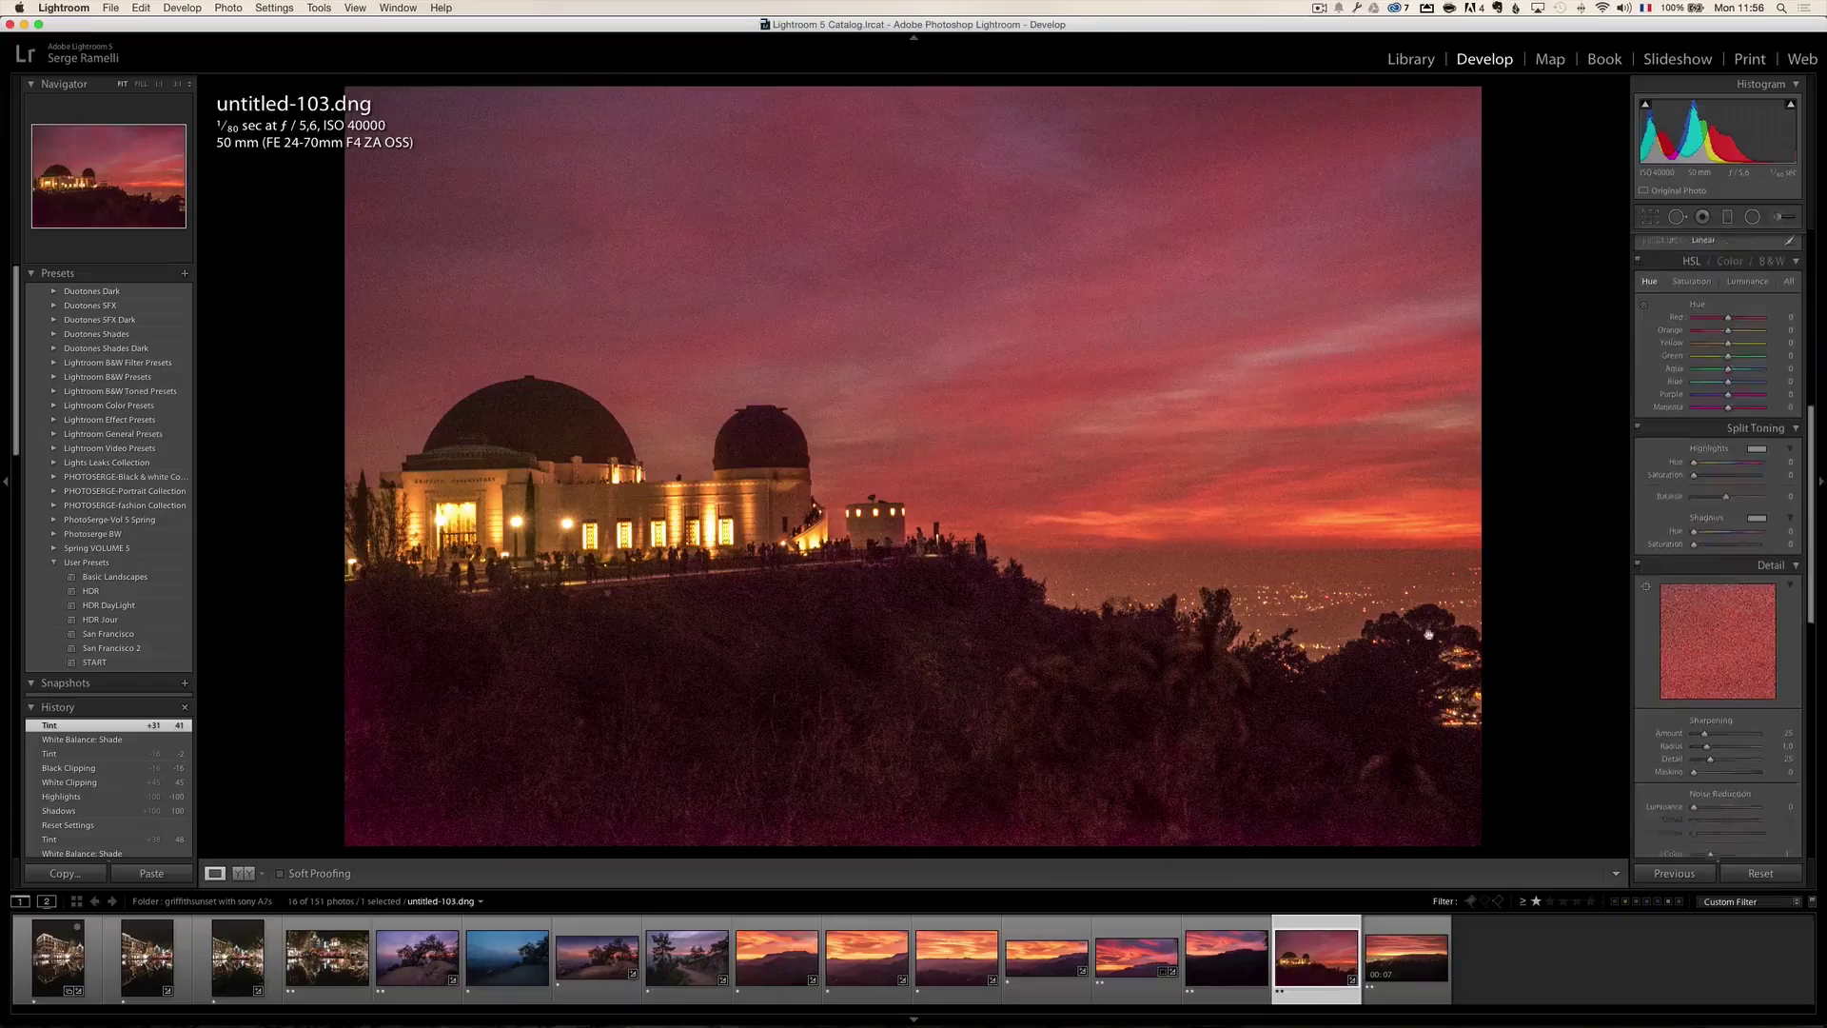
pyautogui.click(1082, 447)
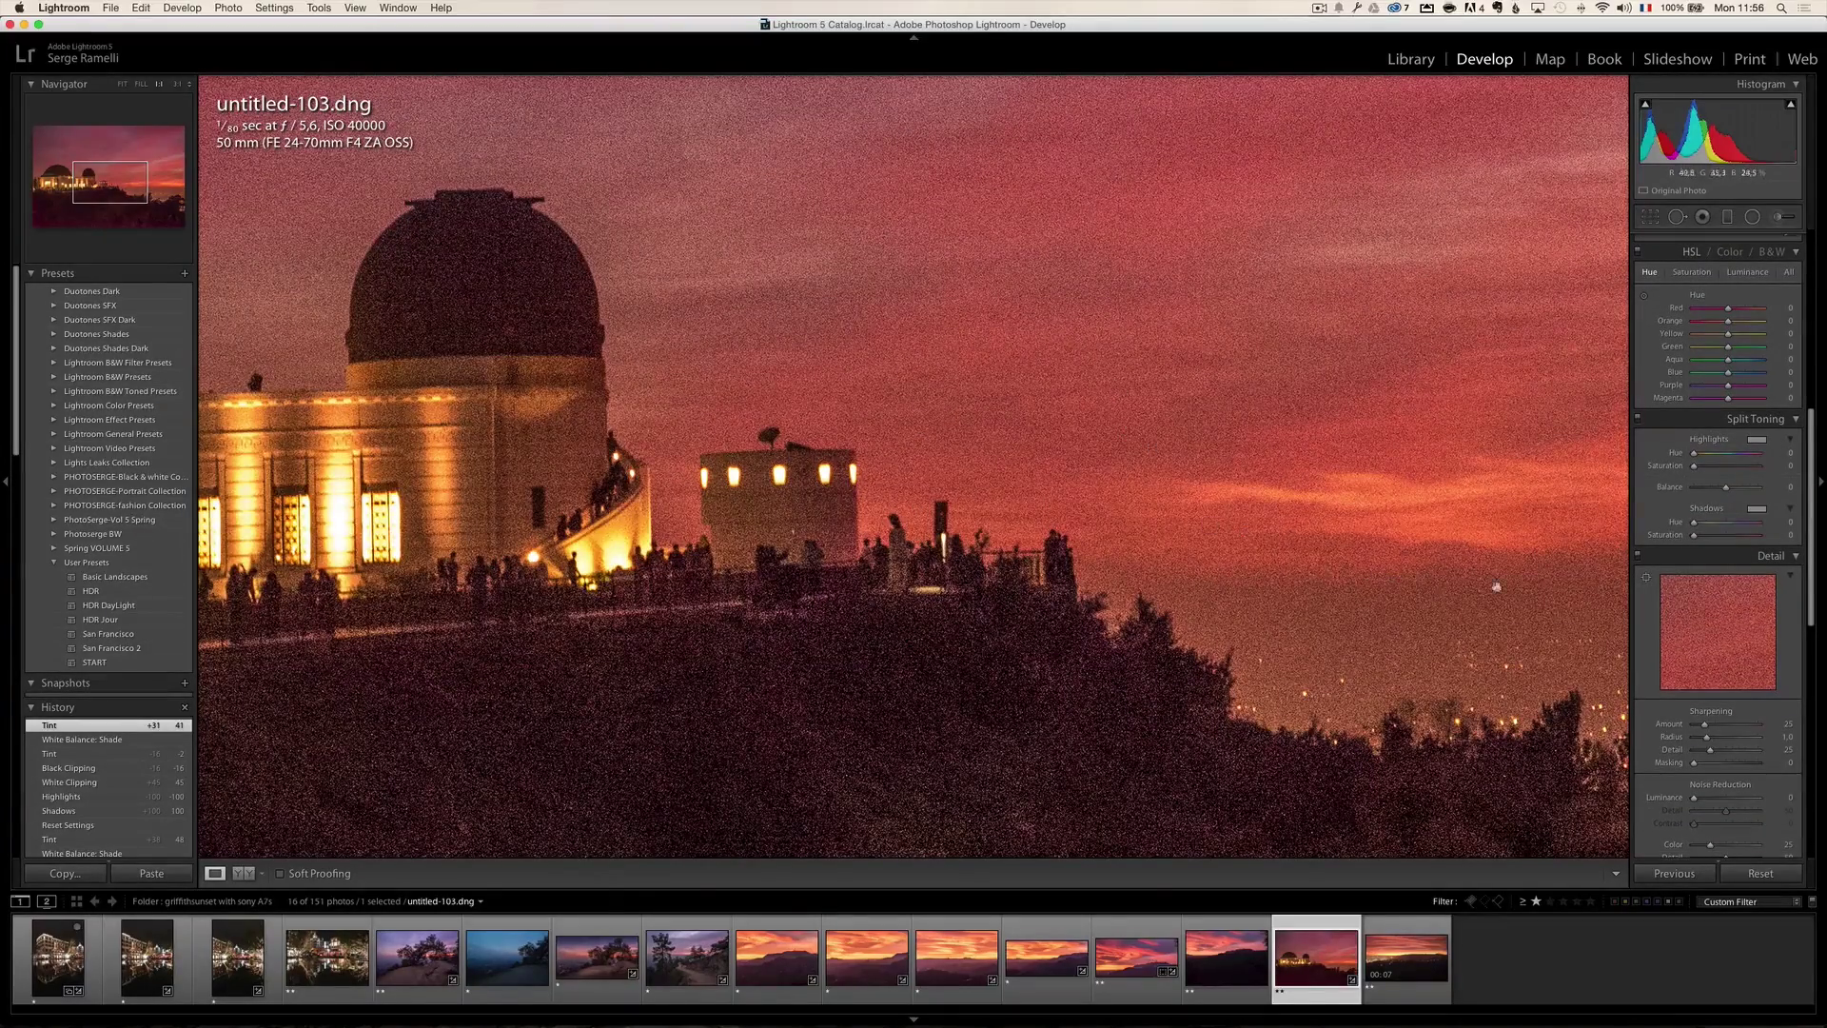
pyautogui.scroll(-4, 1703, 632)
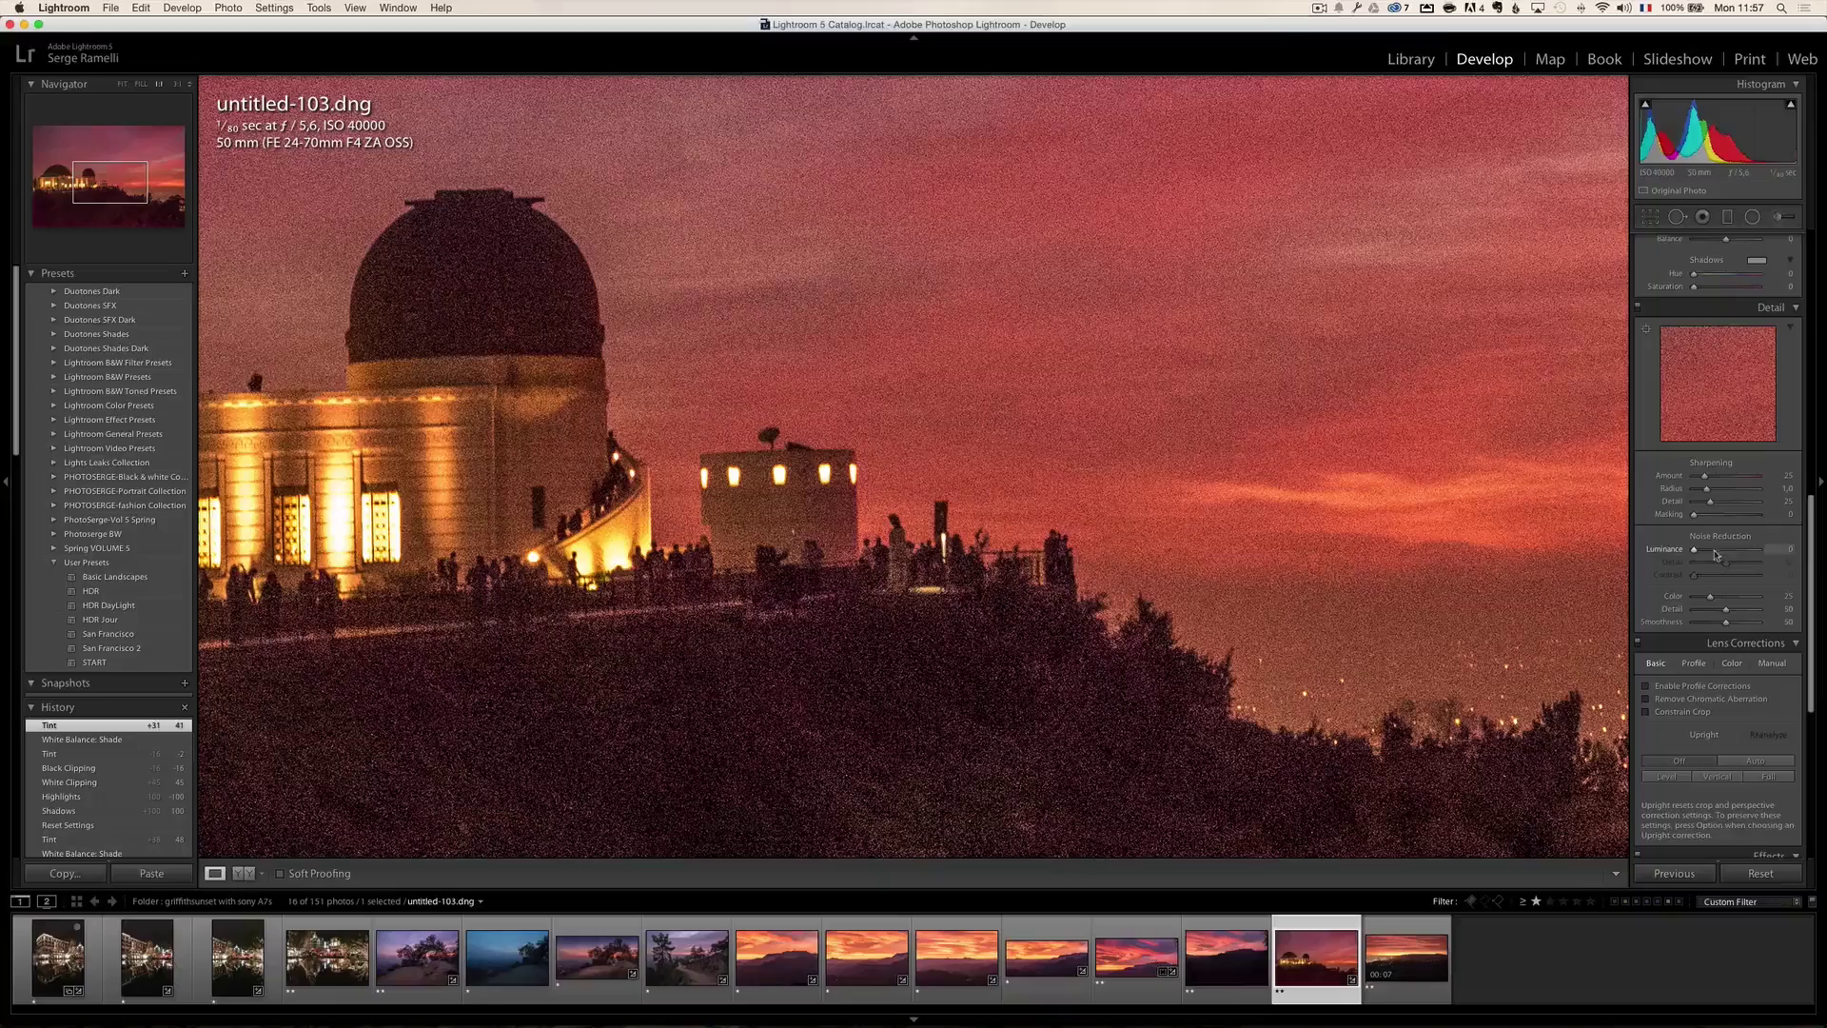
pyautogui.click(1715, 550)
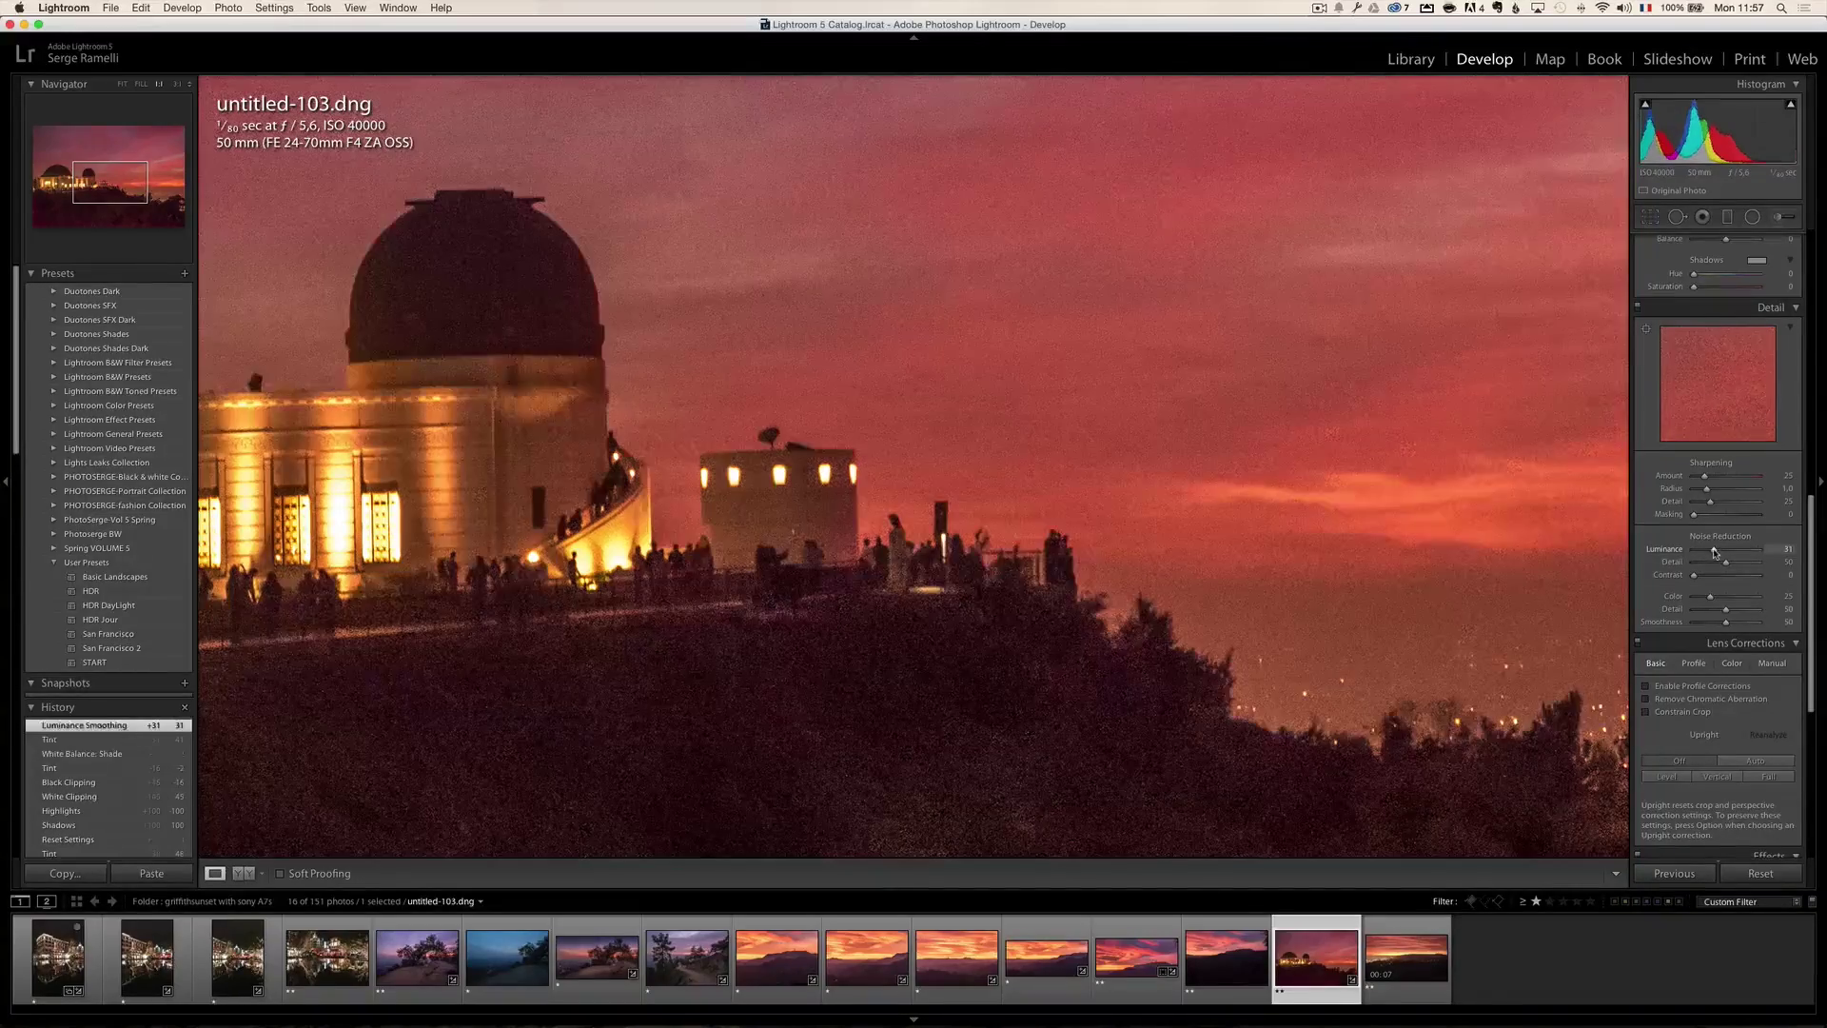
pyautogui.moveTo(1715, 550); pyautogui.dragTo(1737, 554)
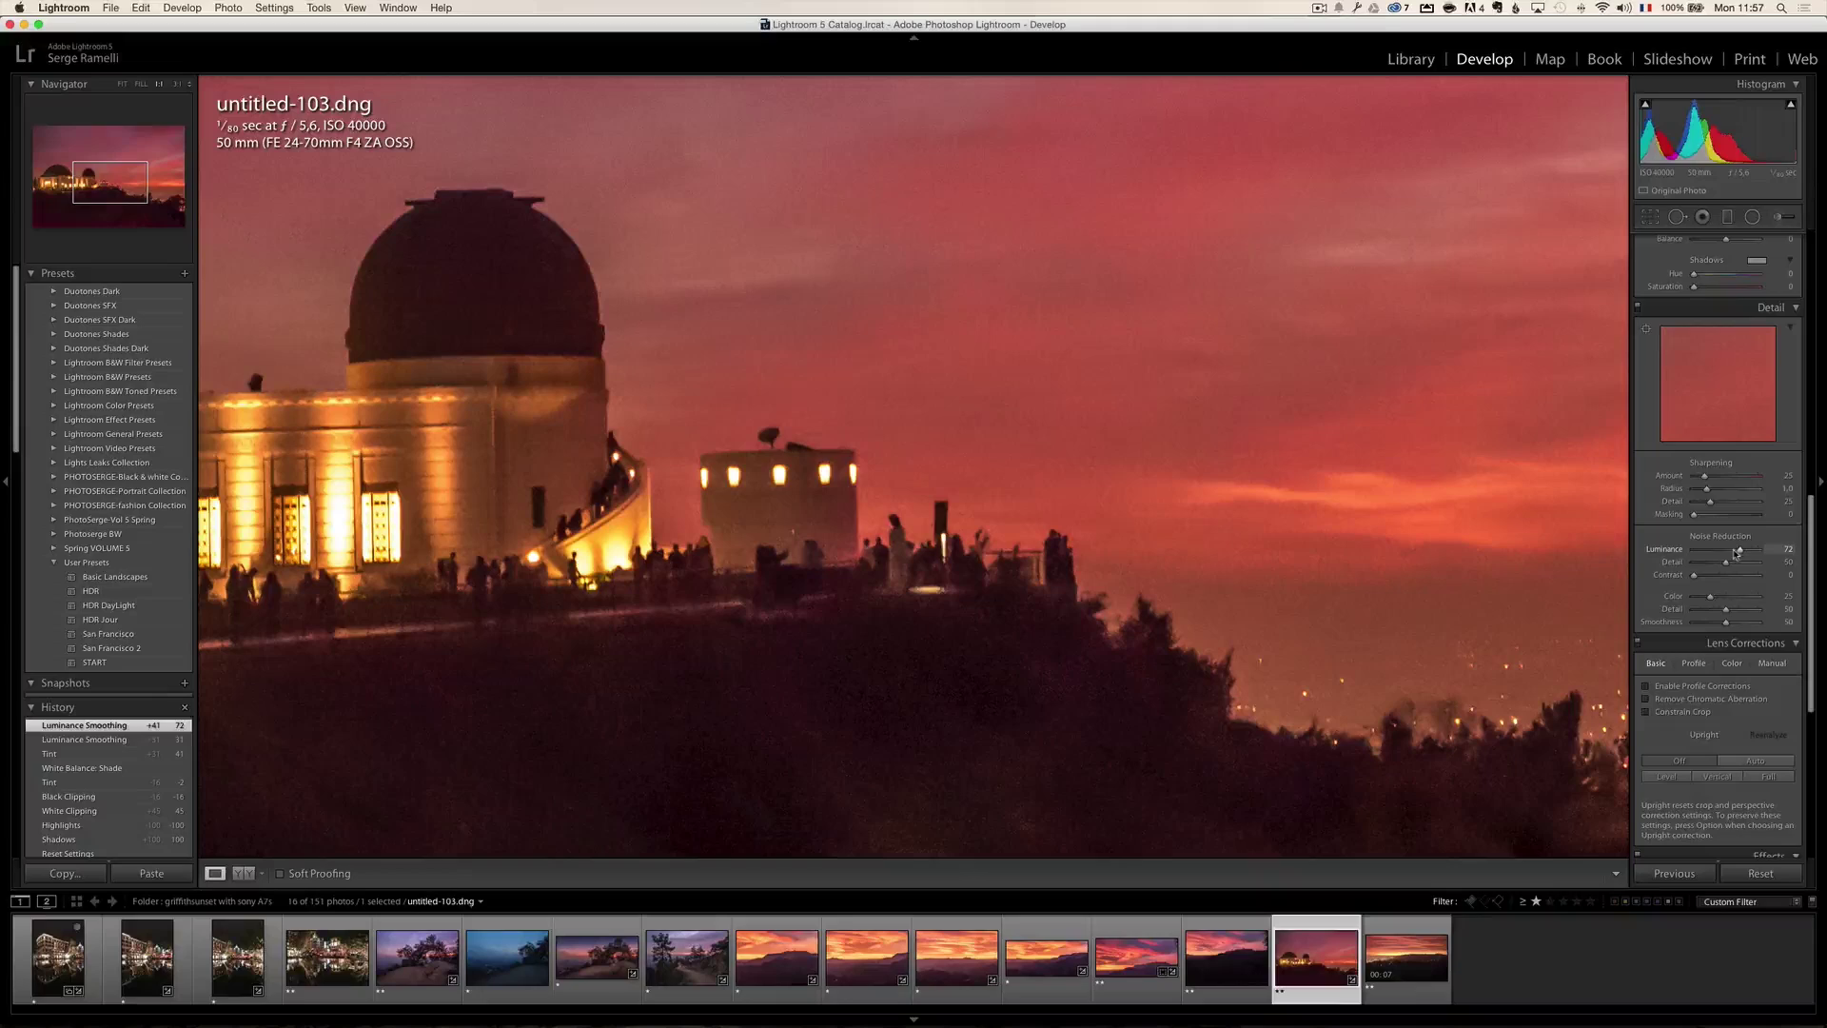
pyautogui.click(1723, 556)
pyautogui.moveTo(1724, 556); pyautogui.dragTo(1723, 558)
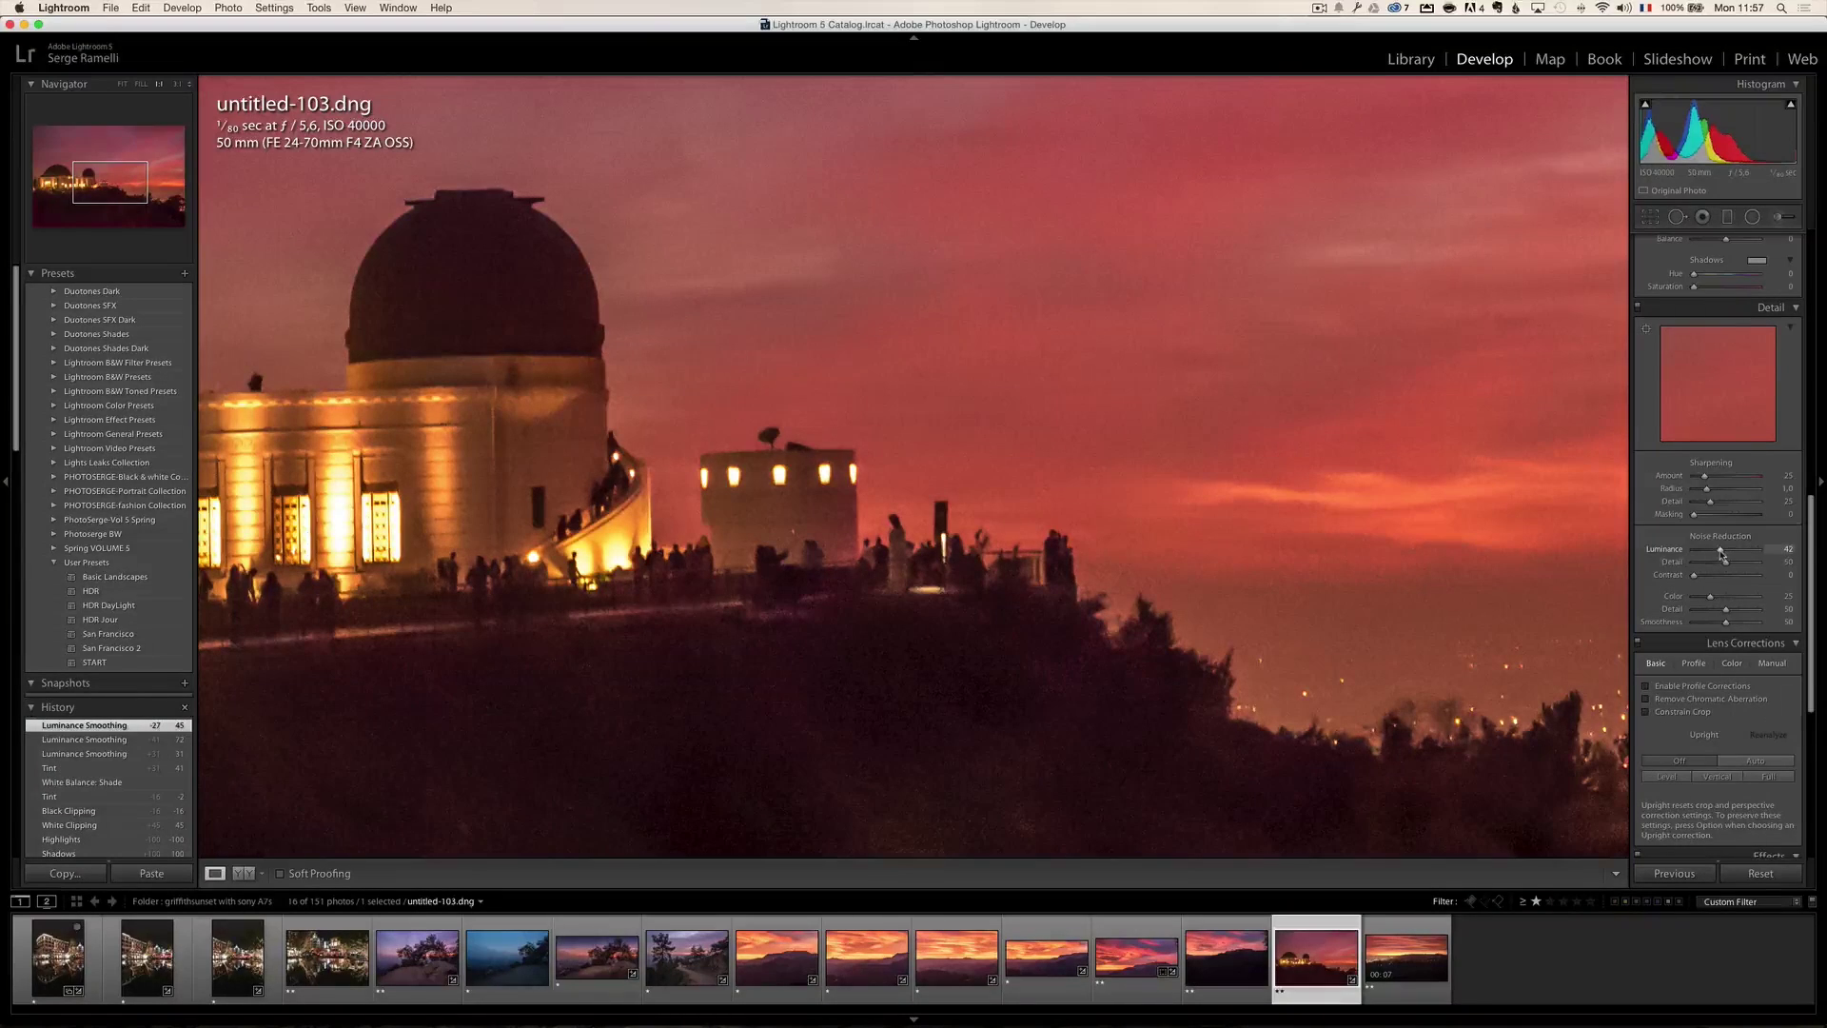
pyautogui.moveTo(1704, 476); pyautogui.dragTo(1730, 517)
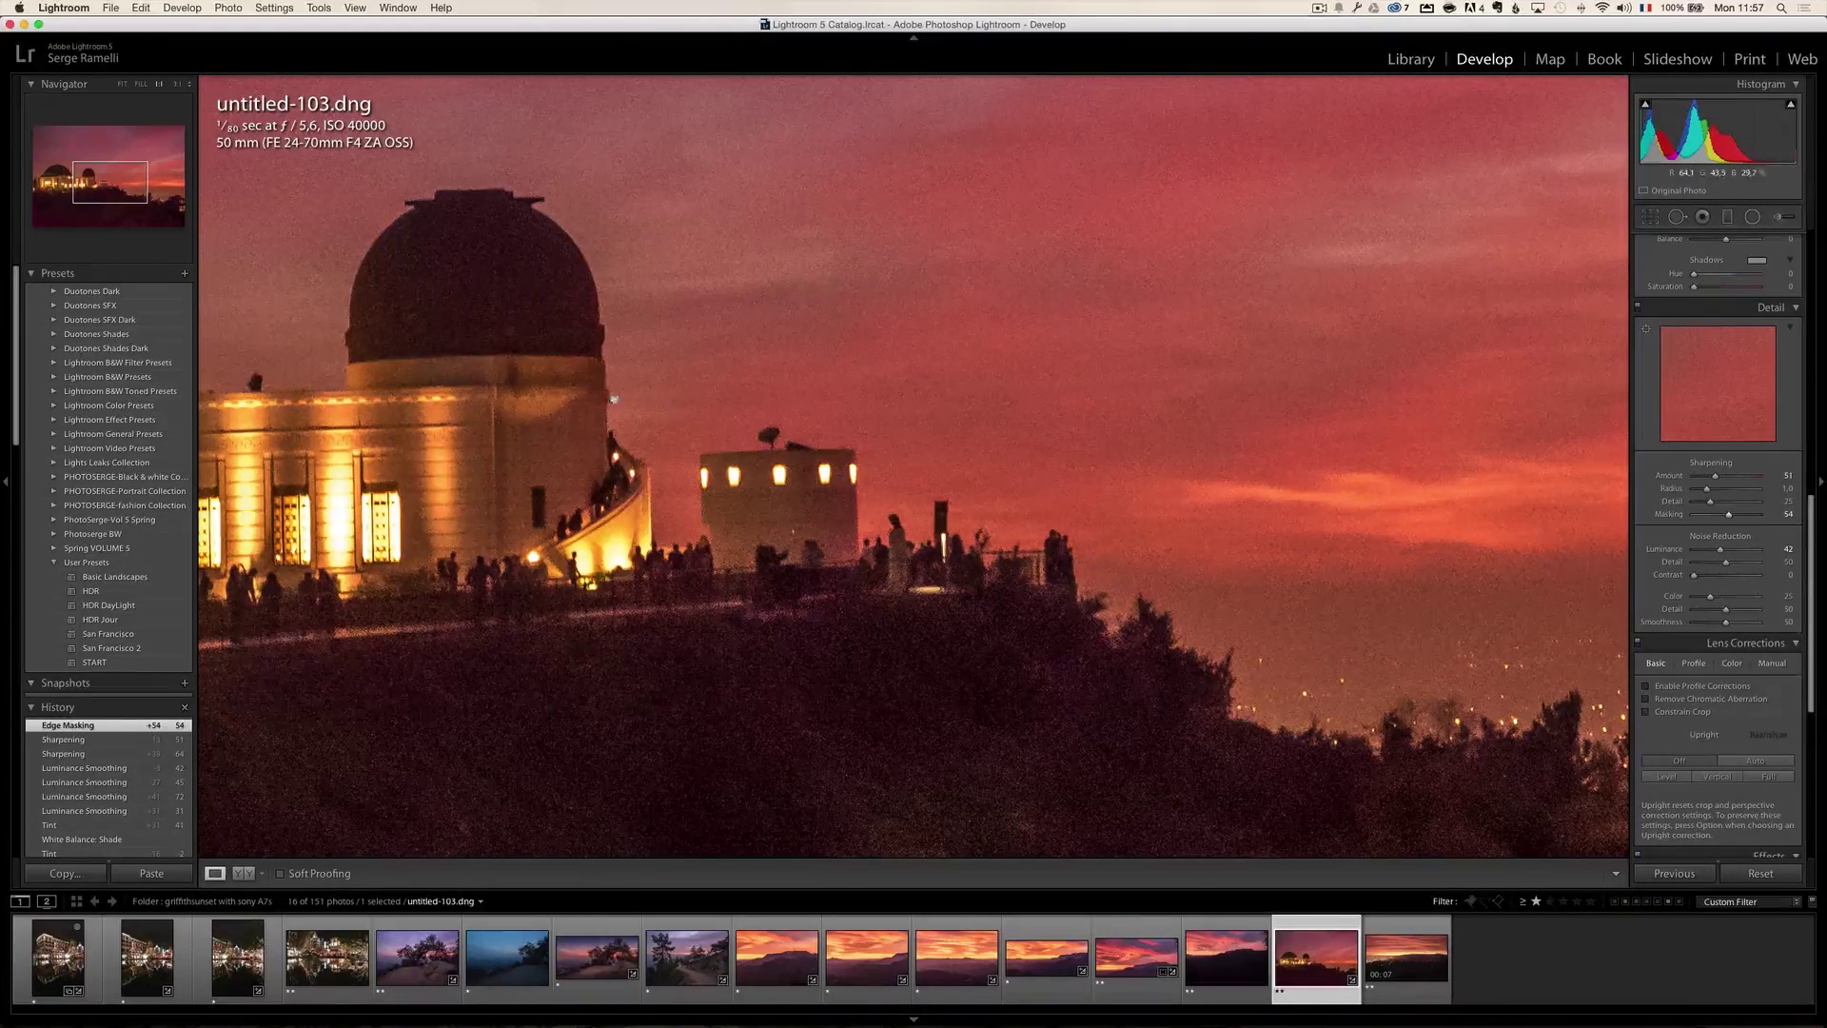
pyautogui.click(992, 474)
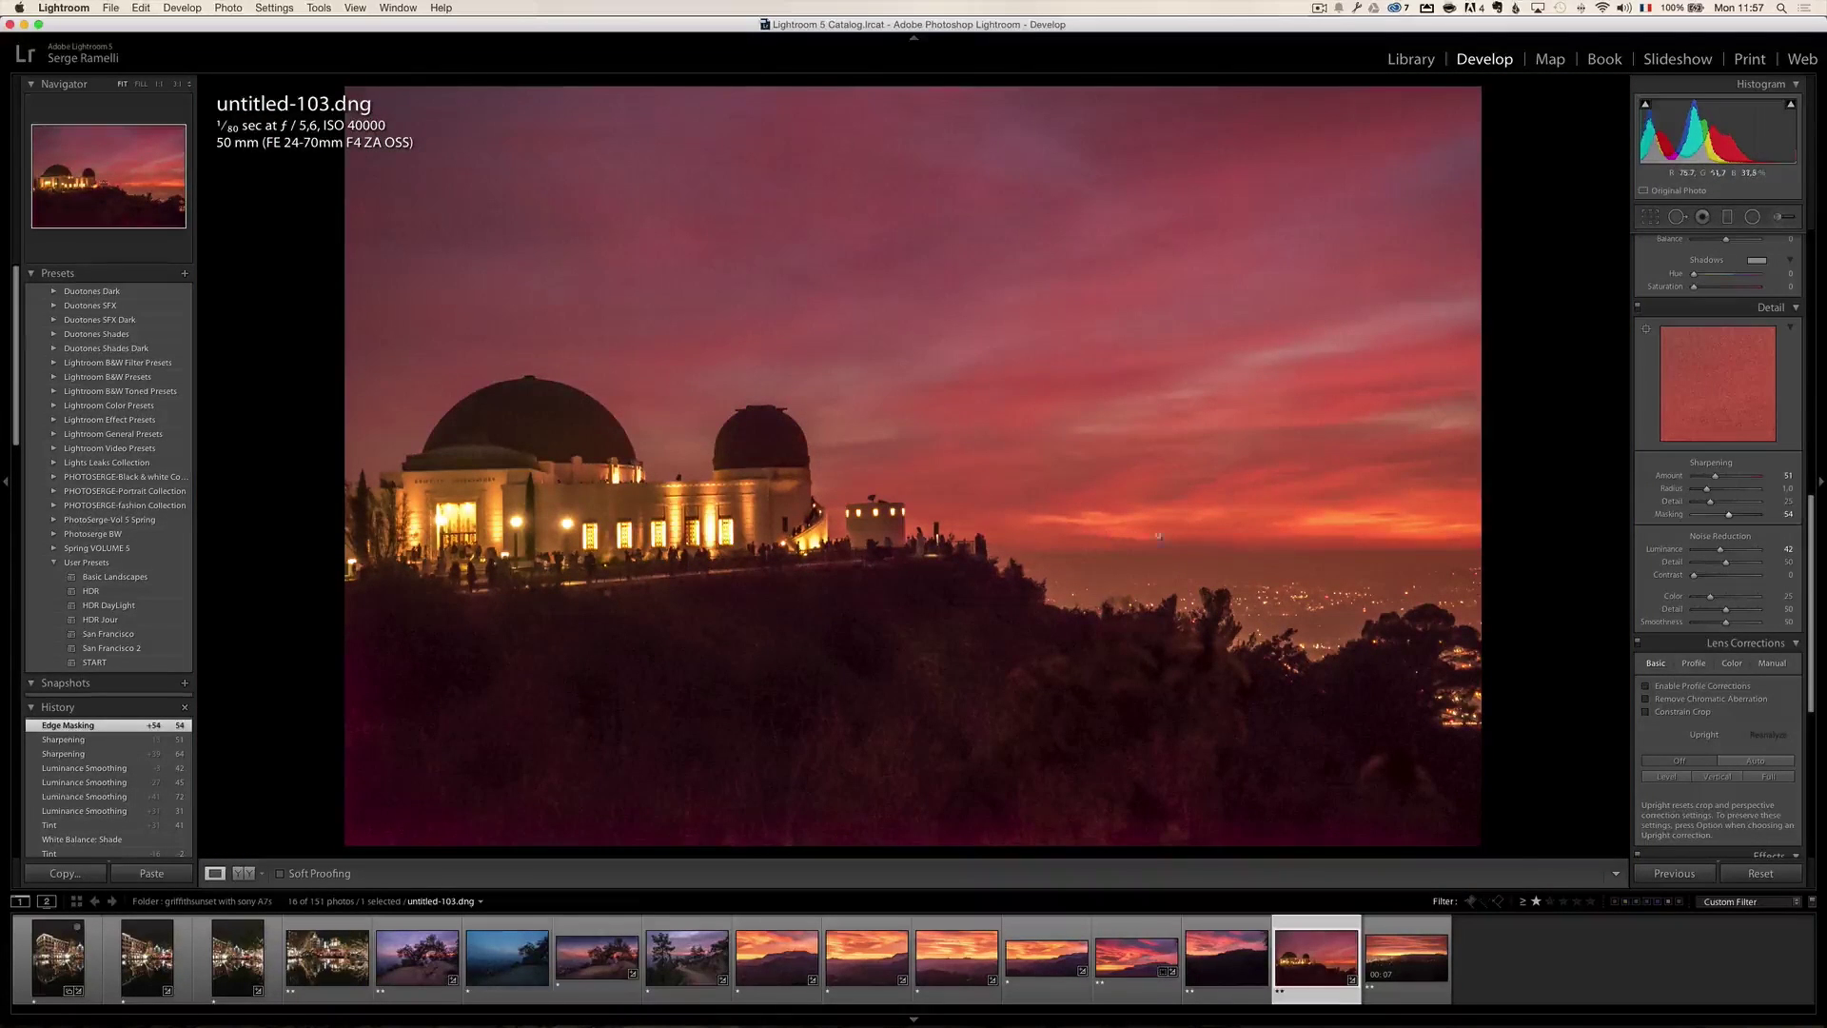
# Return to the Basic panel and select untitled-33.dng, the ISO 12800 lit-trees night shot
pyautogui.scroll(15, 1717, 569)
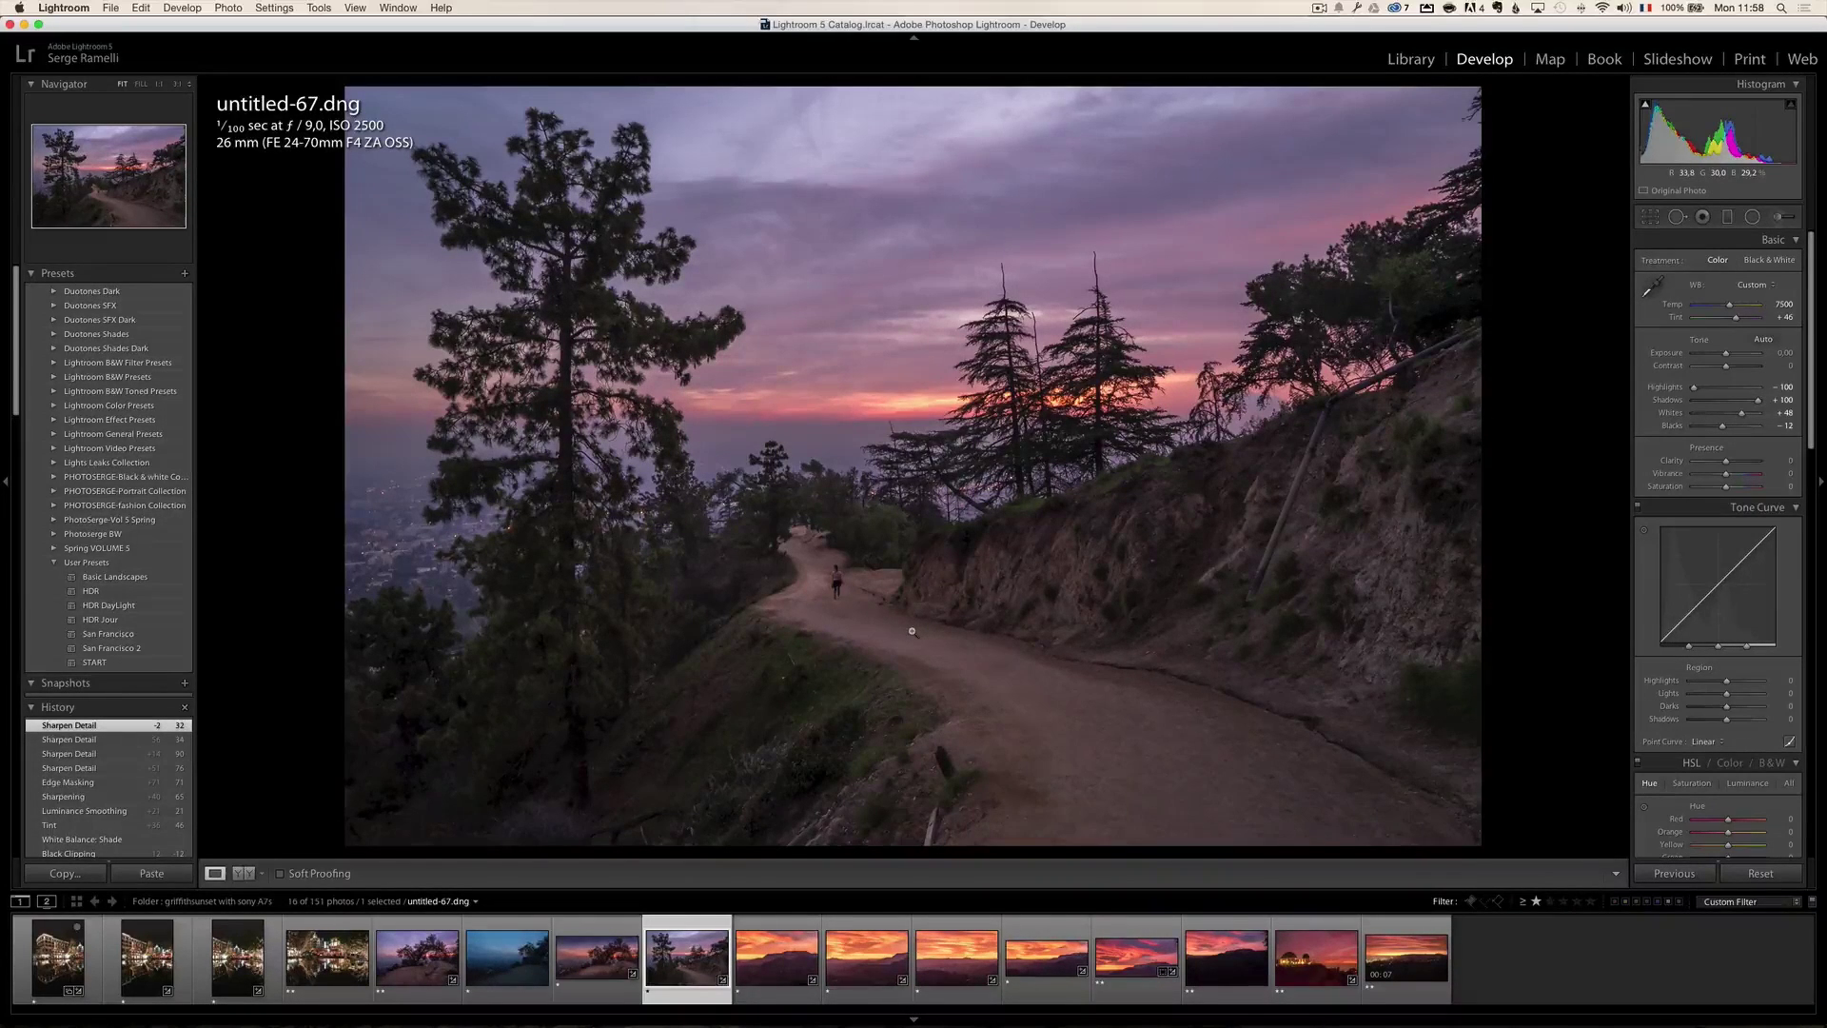
pyautogui.click(328, 978)
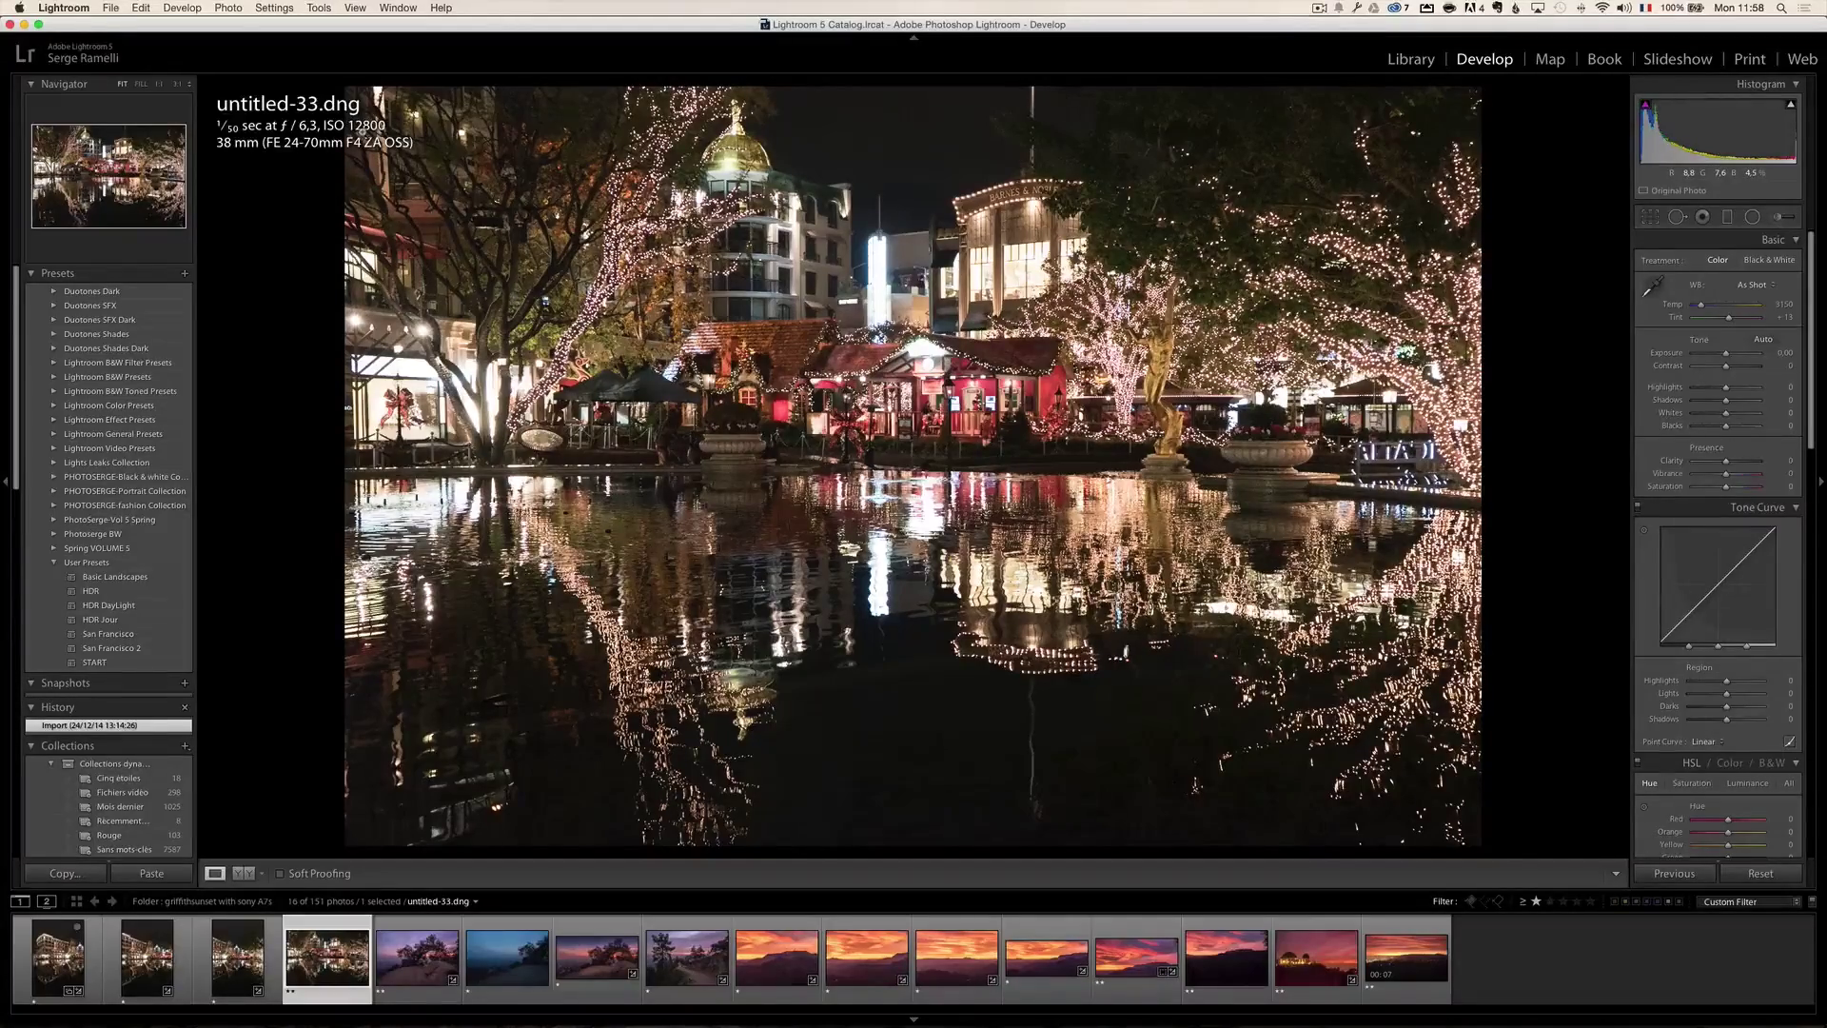
# After a 1:1 noise check, set Shadows +100, Highlights -100, Whites +29 and Blacks -36
pyautogui.click(917, 258)
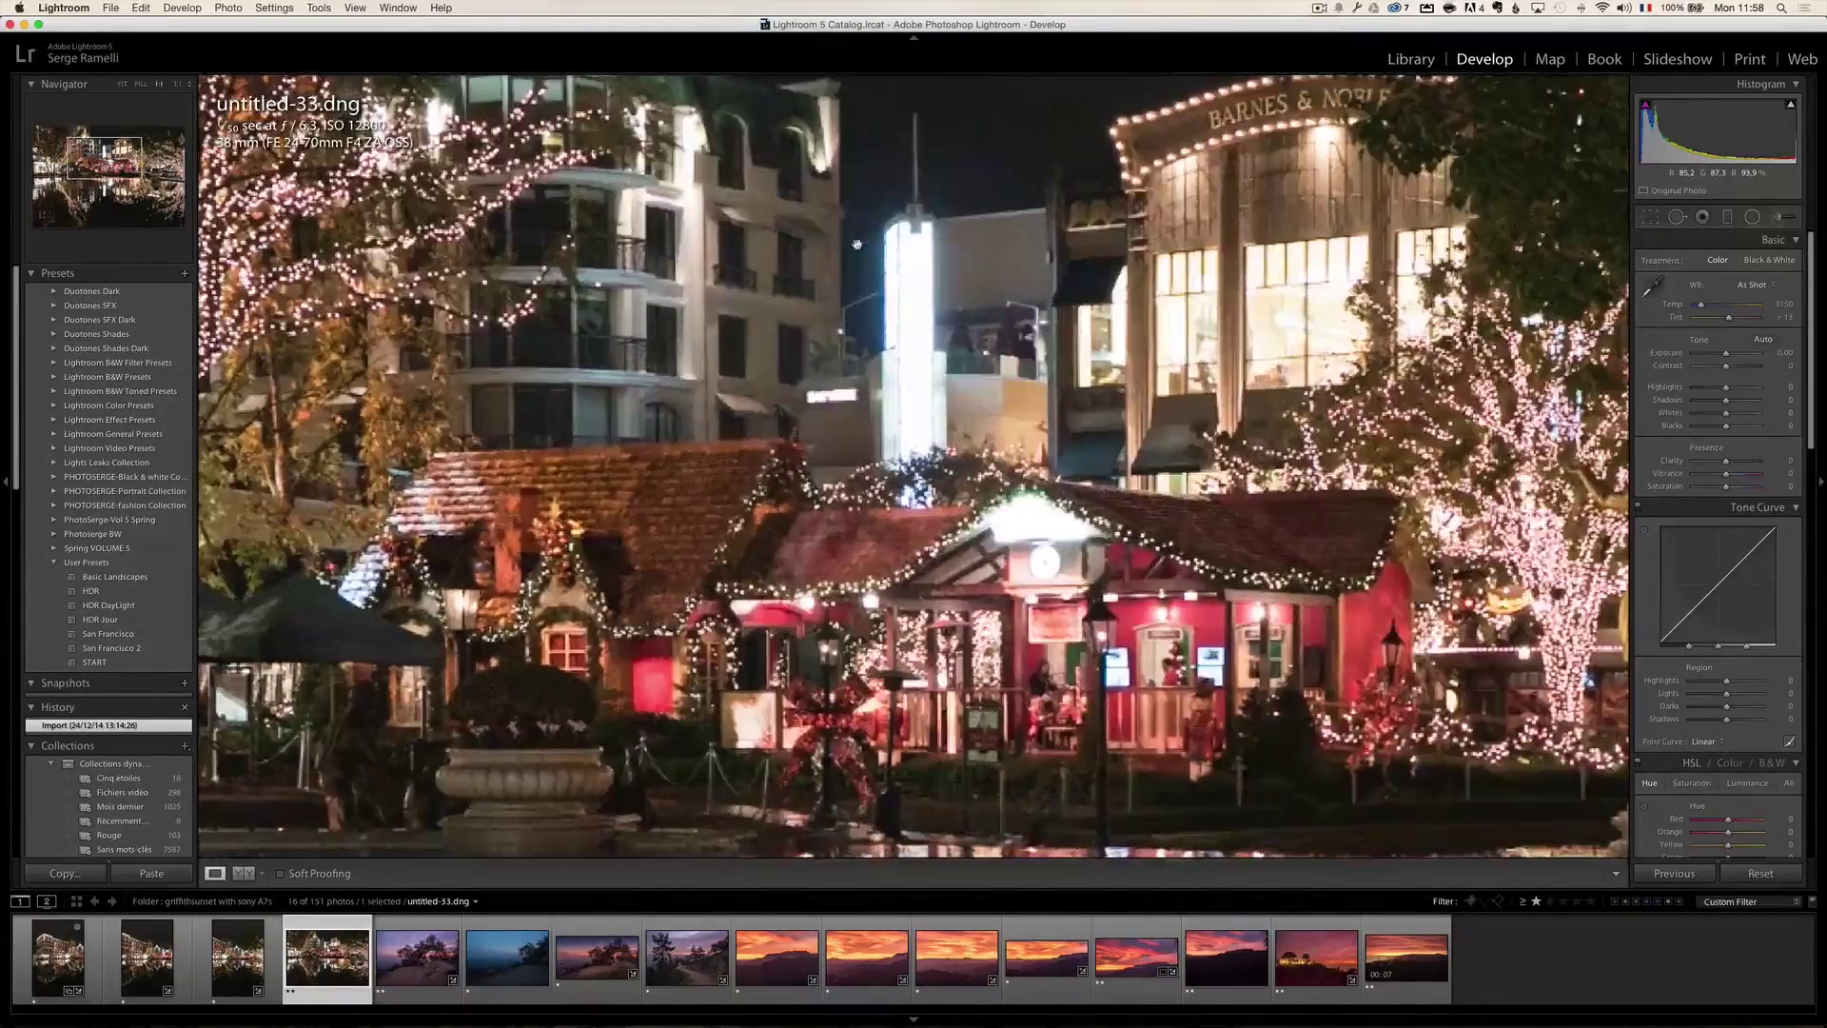
pyautogui.click(1014, 266)
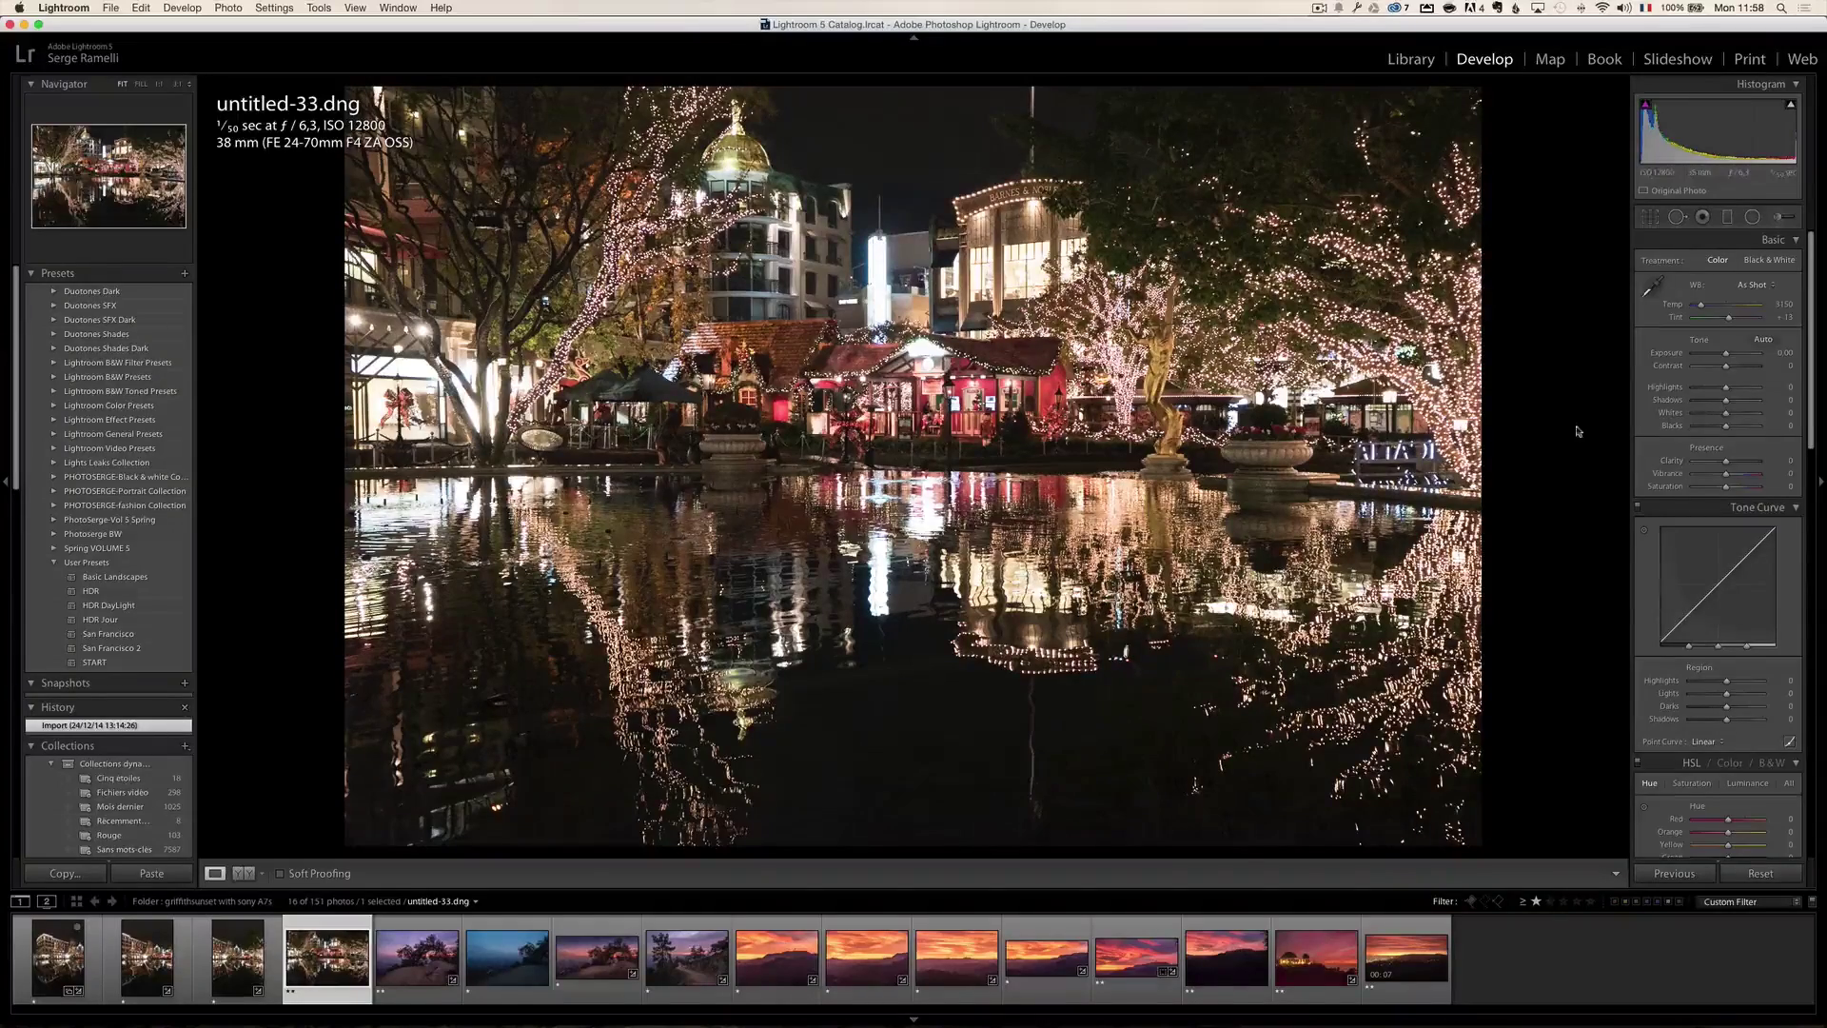
pyautogui.moveTo(1728, 405); pyautogui.dragTo(1760, 401)
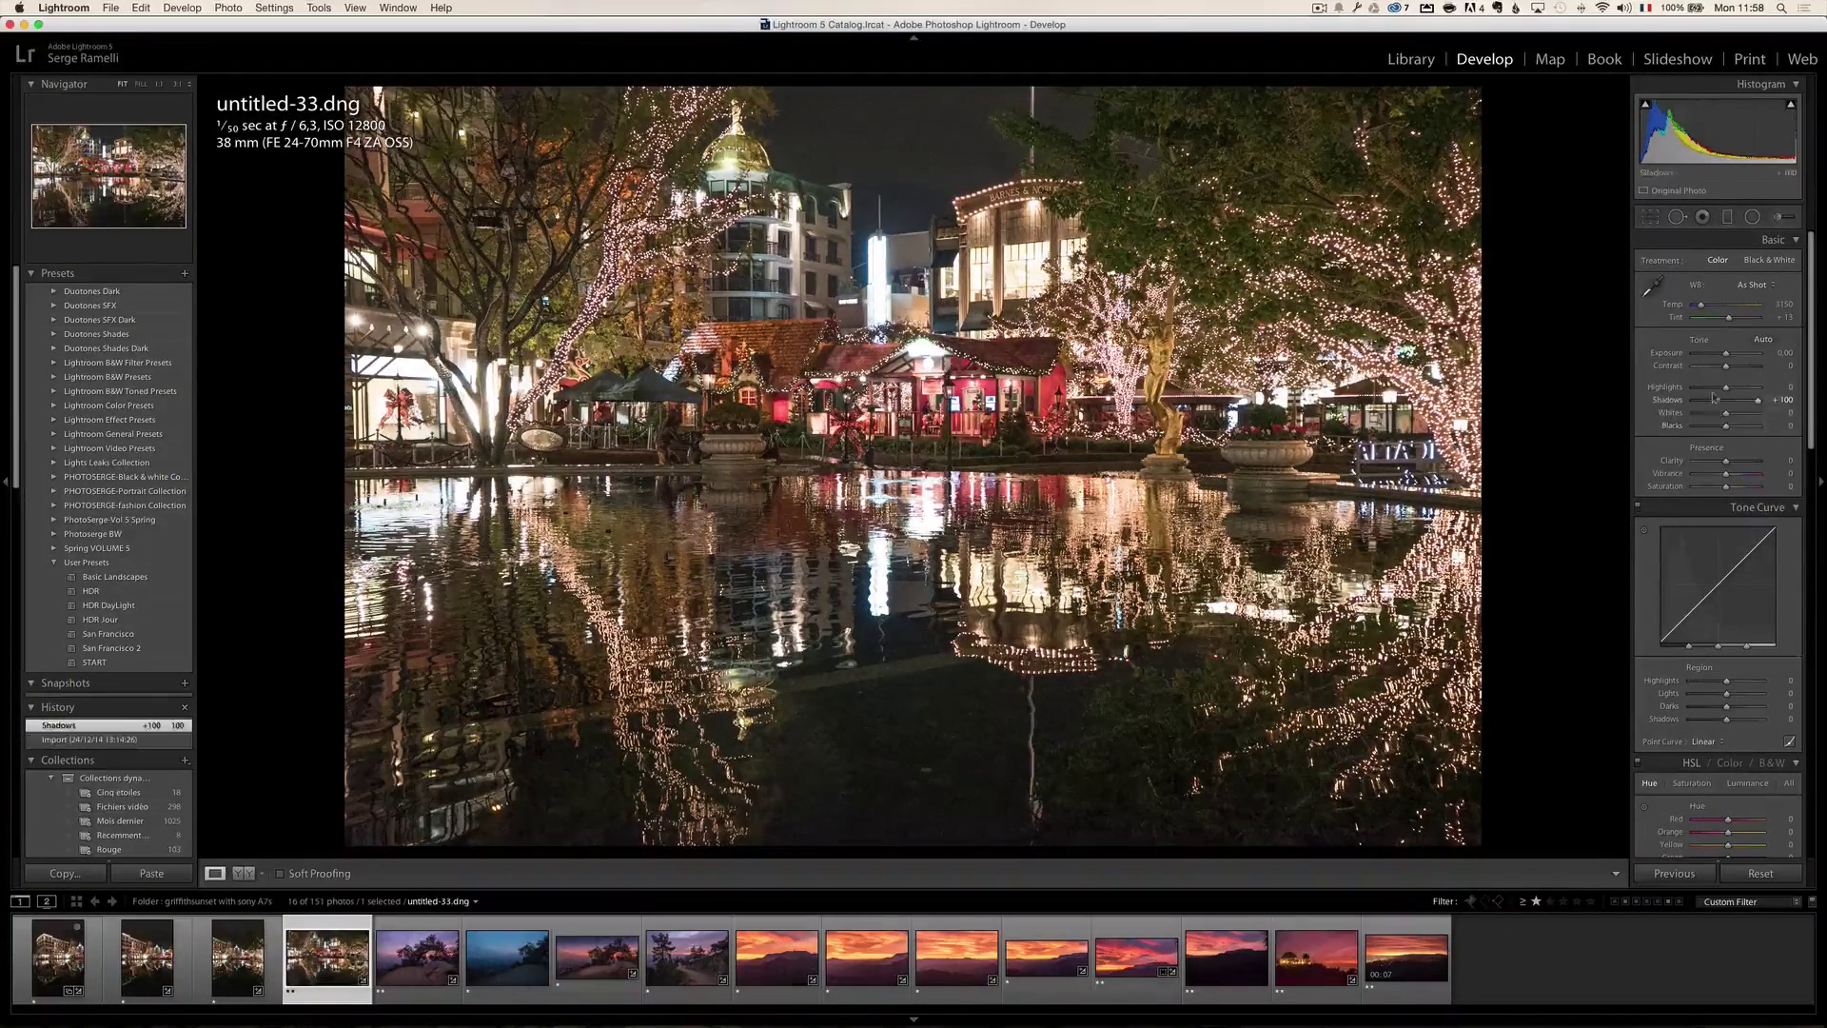
pyautogui.moveTo(1725, 388); pyautogui.dragTo(1654, 387)
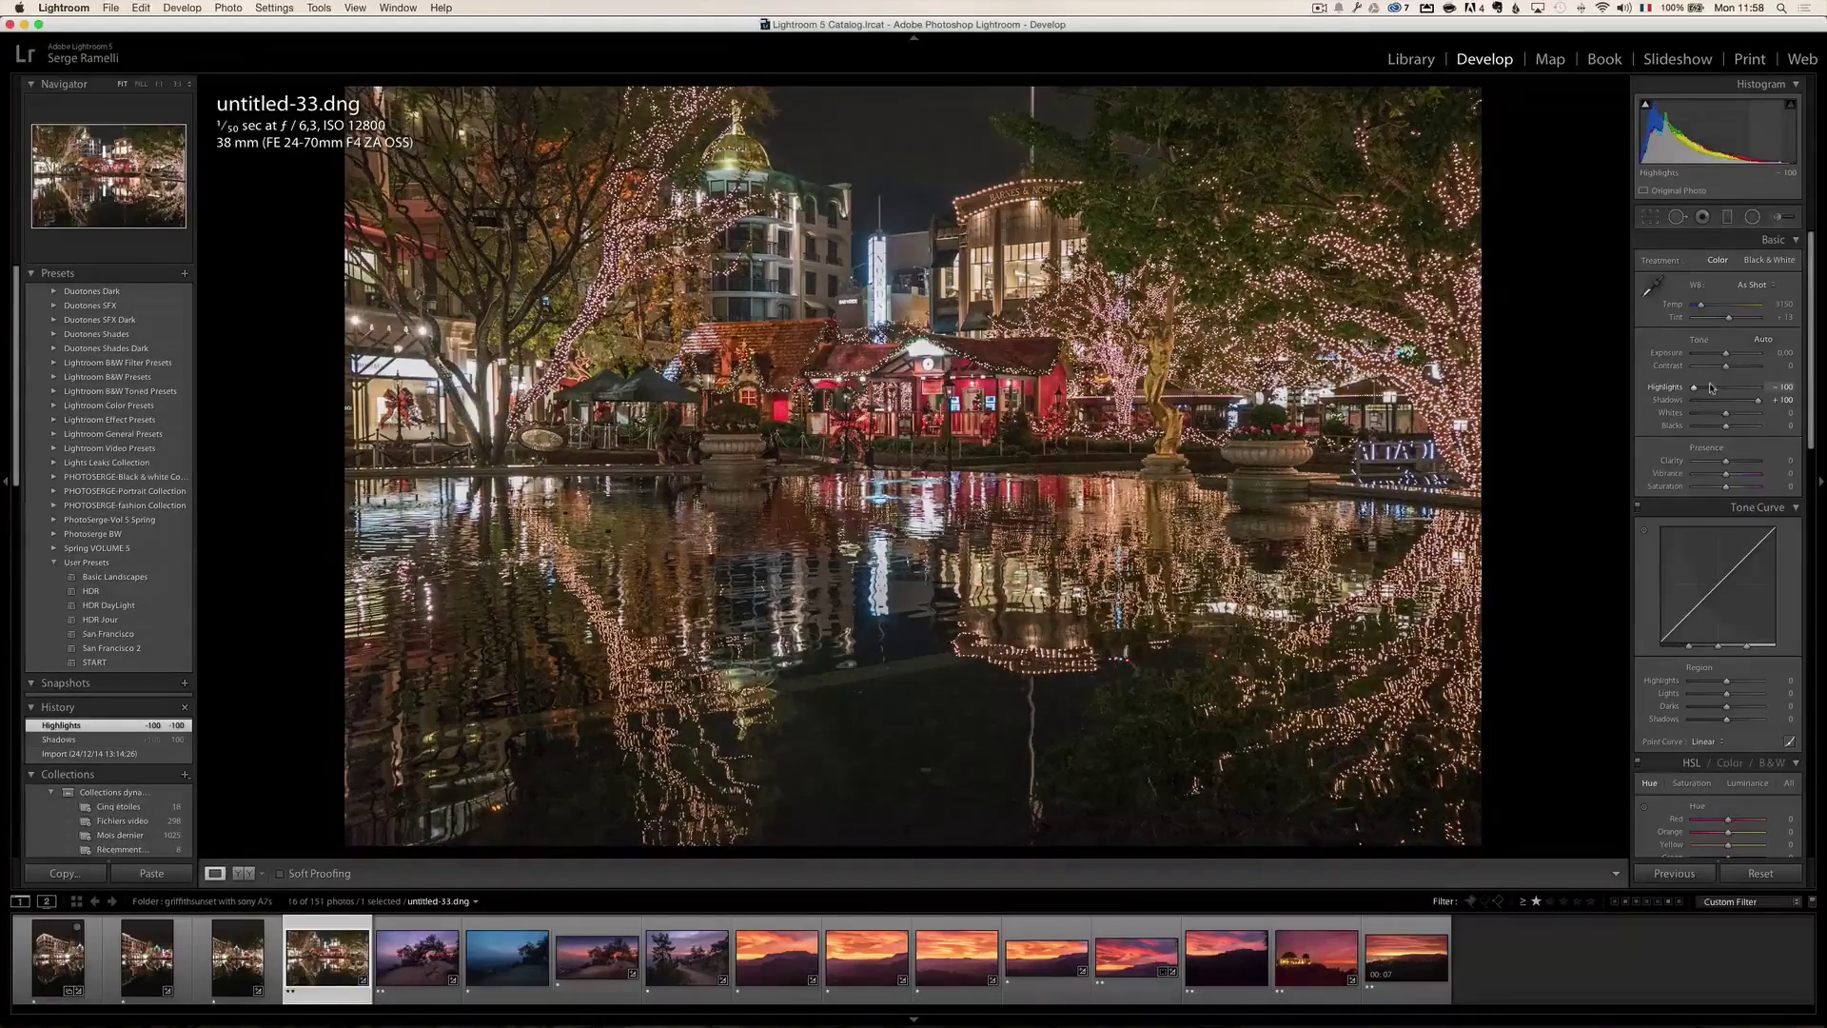
pyautogui.moveTo(1727, 413); pyautogui.dragTo(1715, 430)
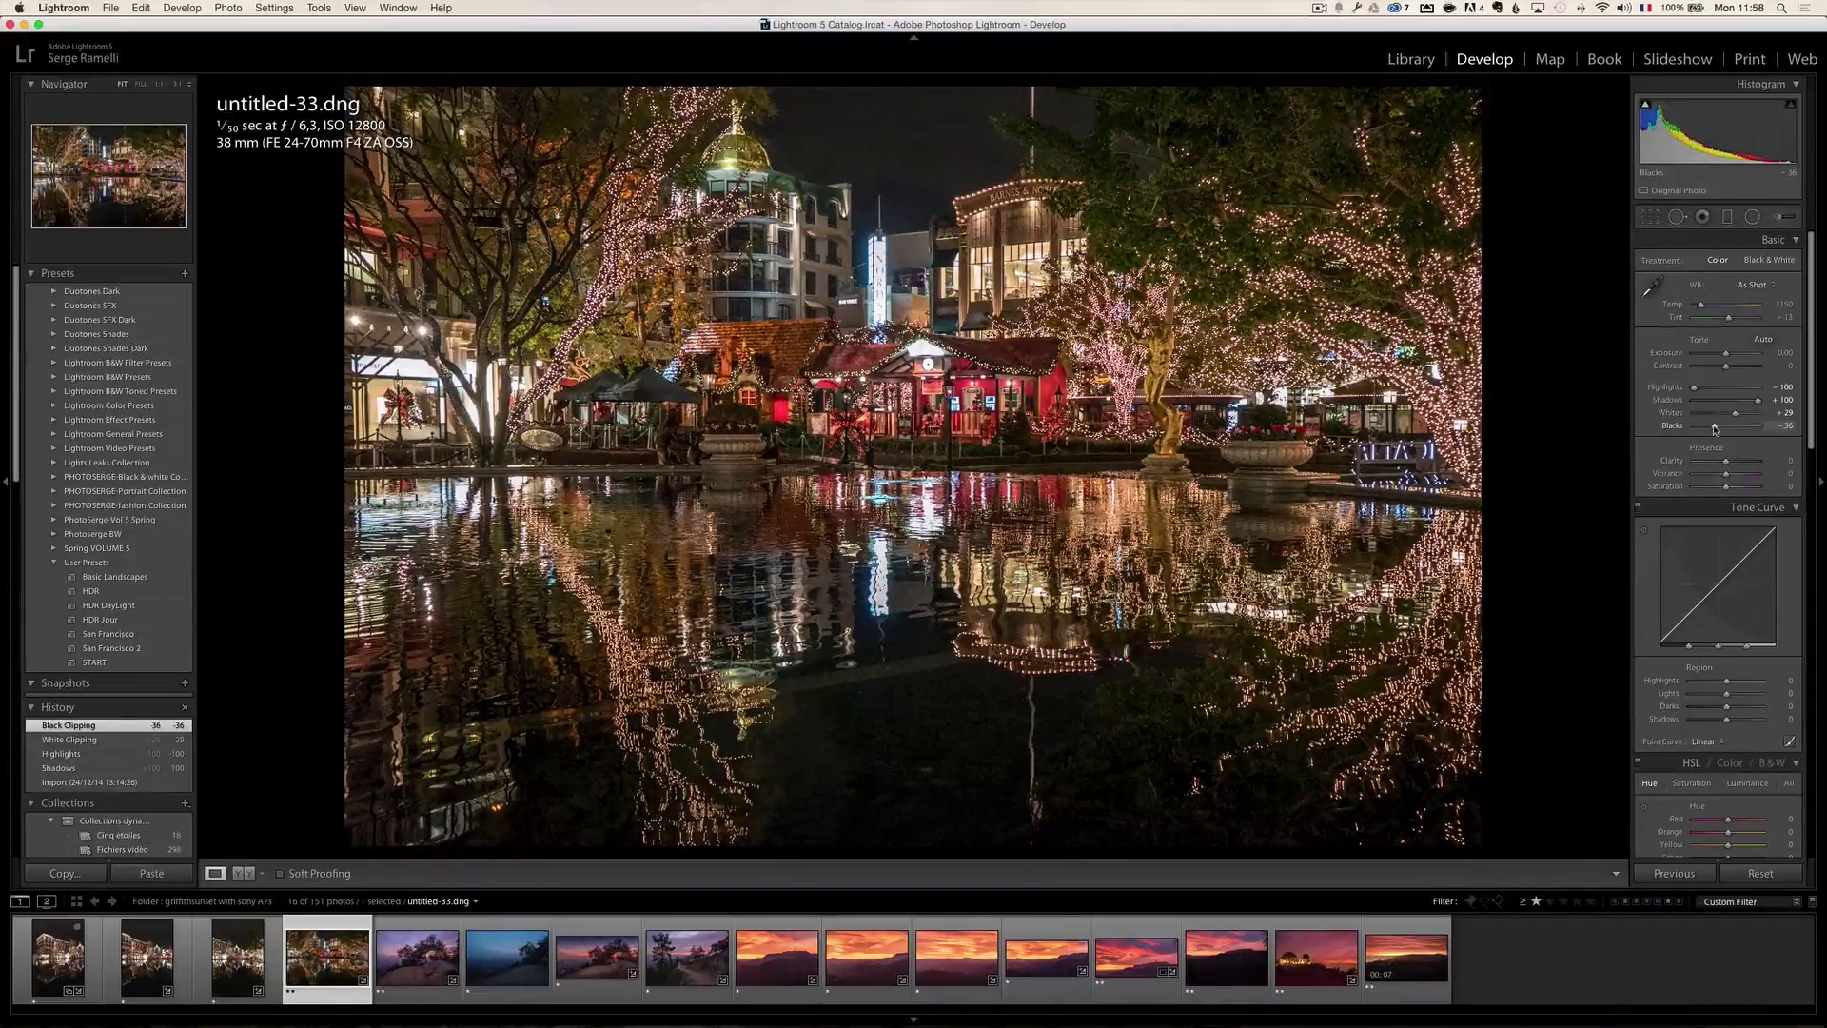
# At 1:1 zoom, set Luminance noise reduction to 20 and sharpening Amount 64, Masking 57
pyautogui.press('z')
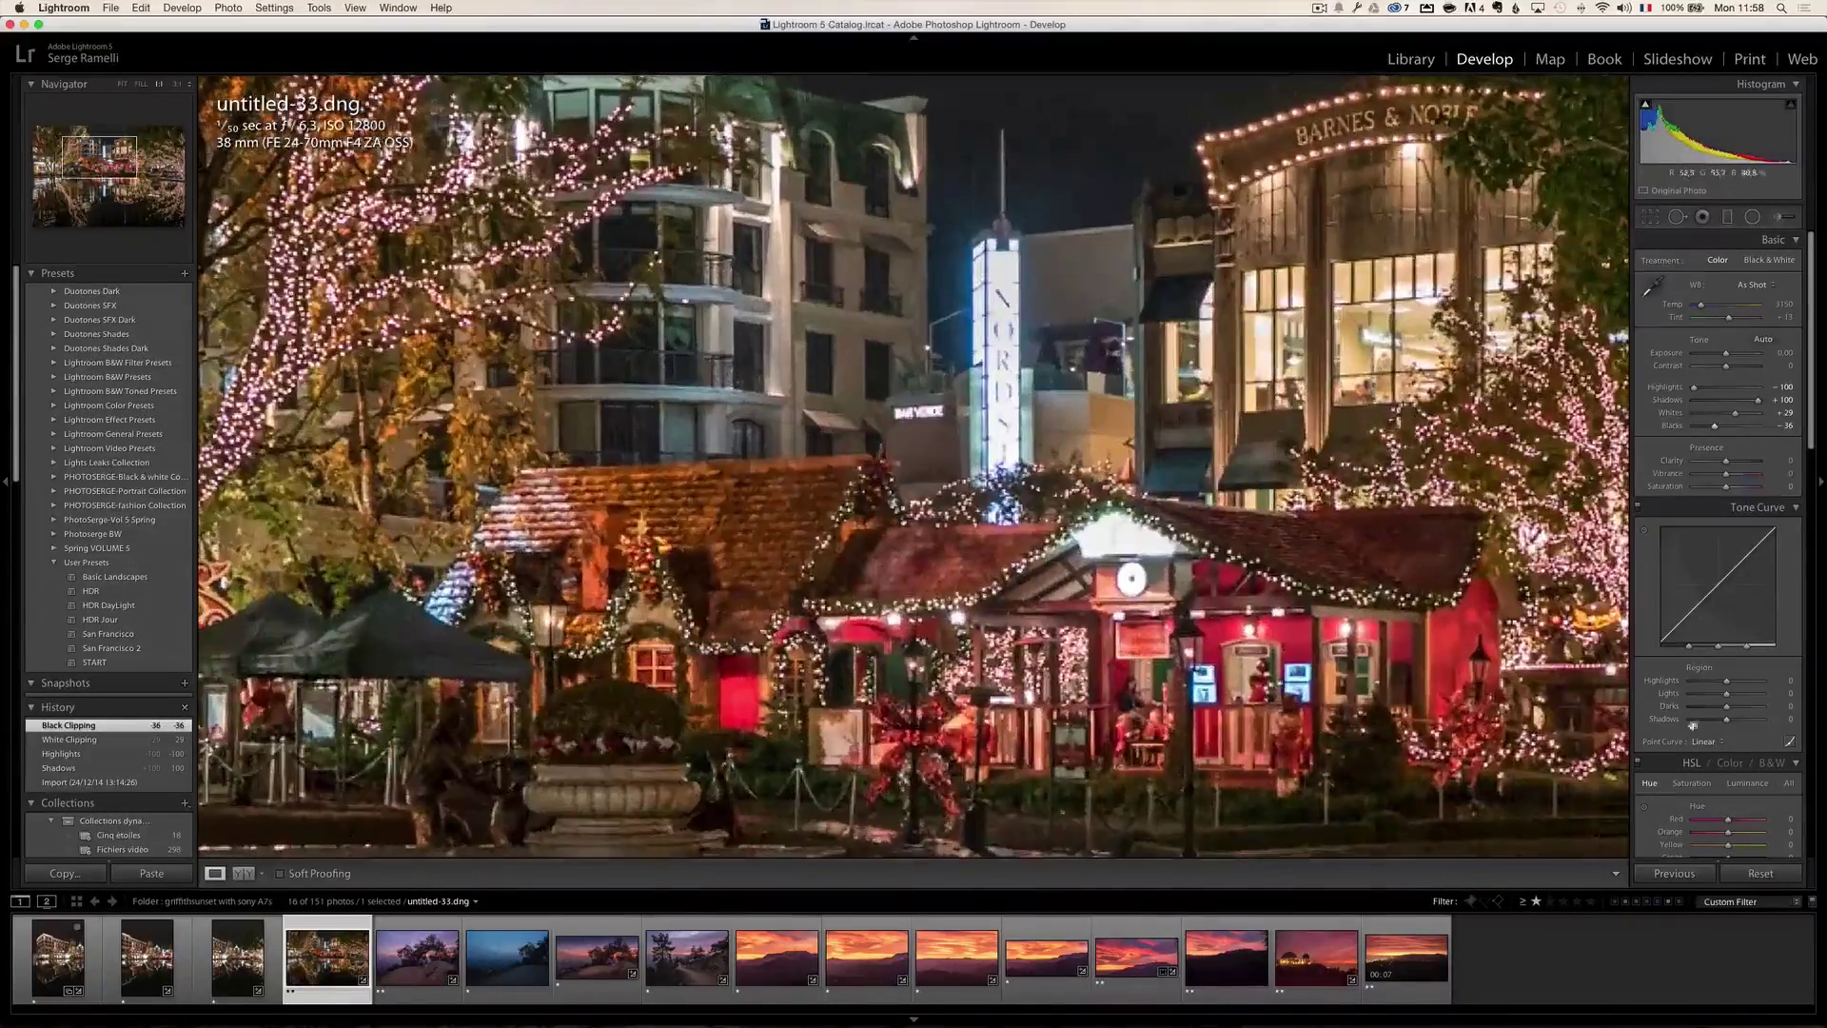
pyautogui.scroll(-15, 1660, 576)
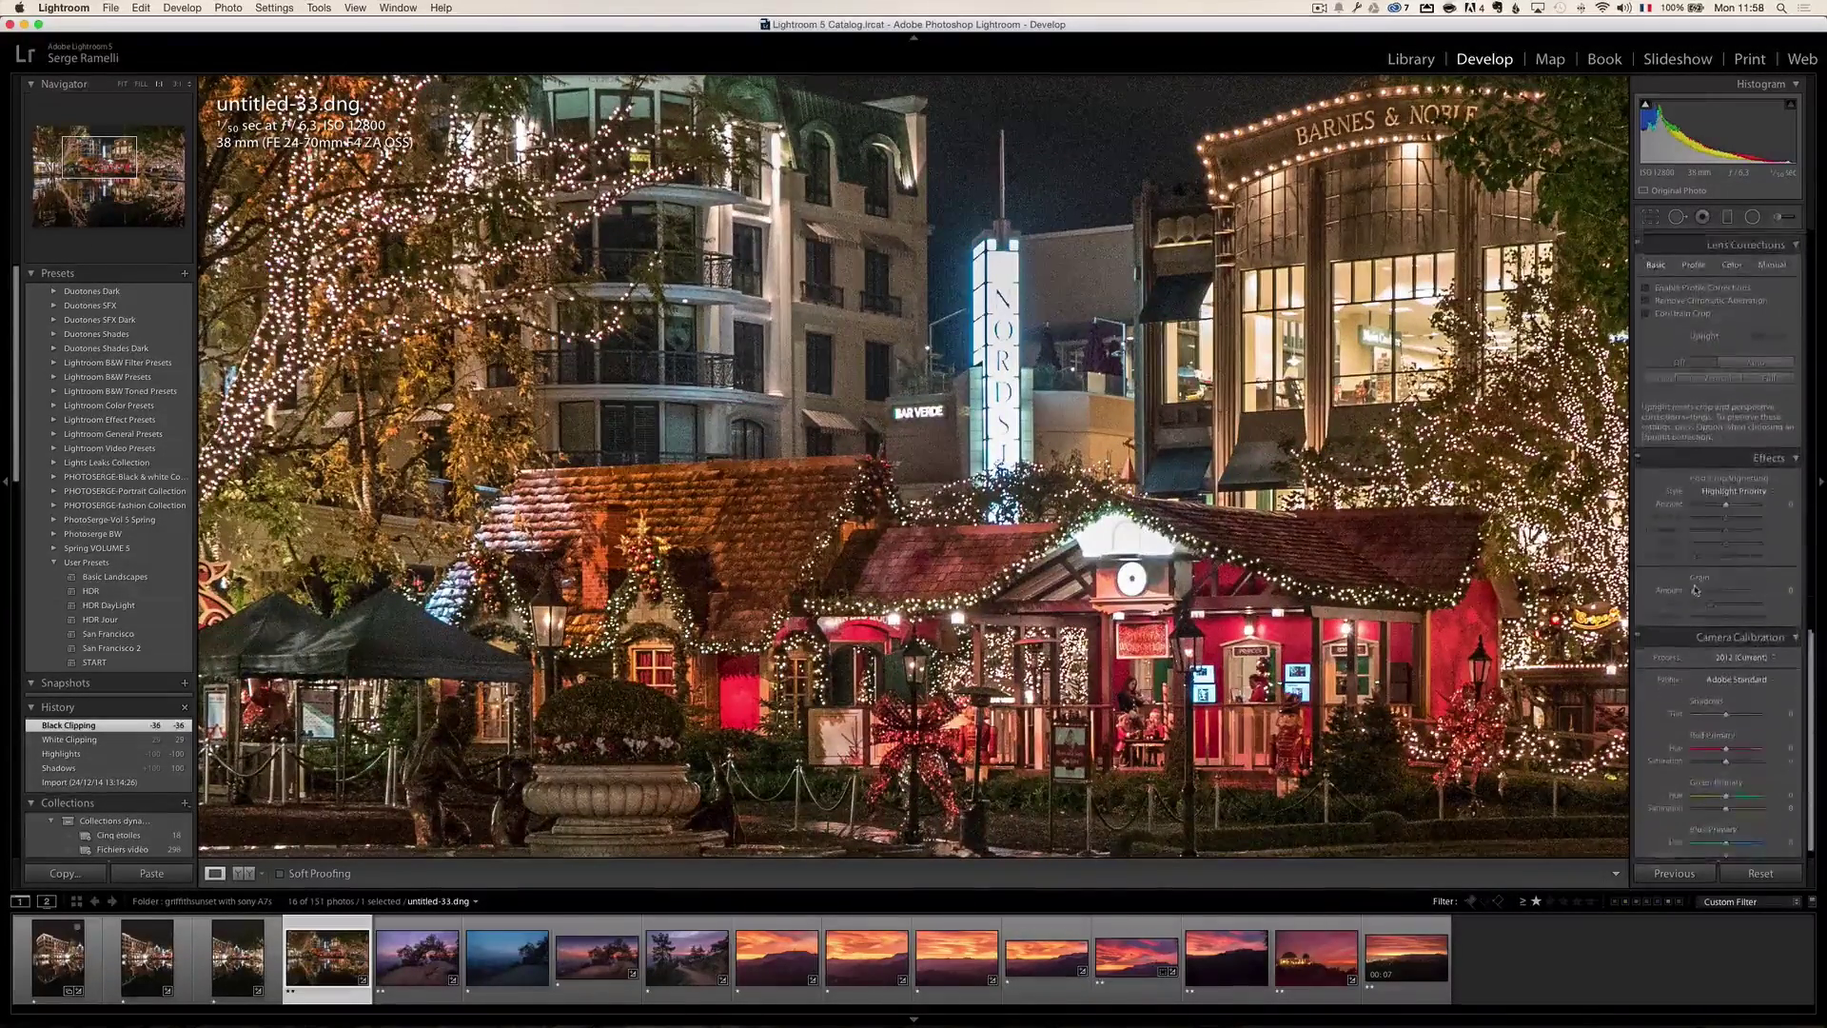
pyautogui.scroll(5, 1697, 584)
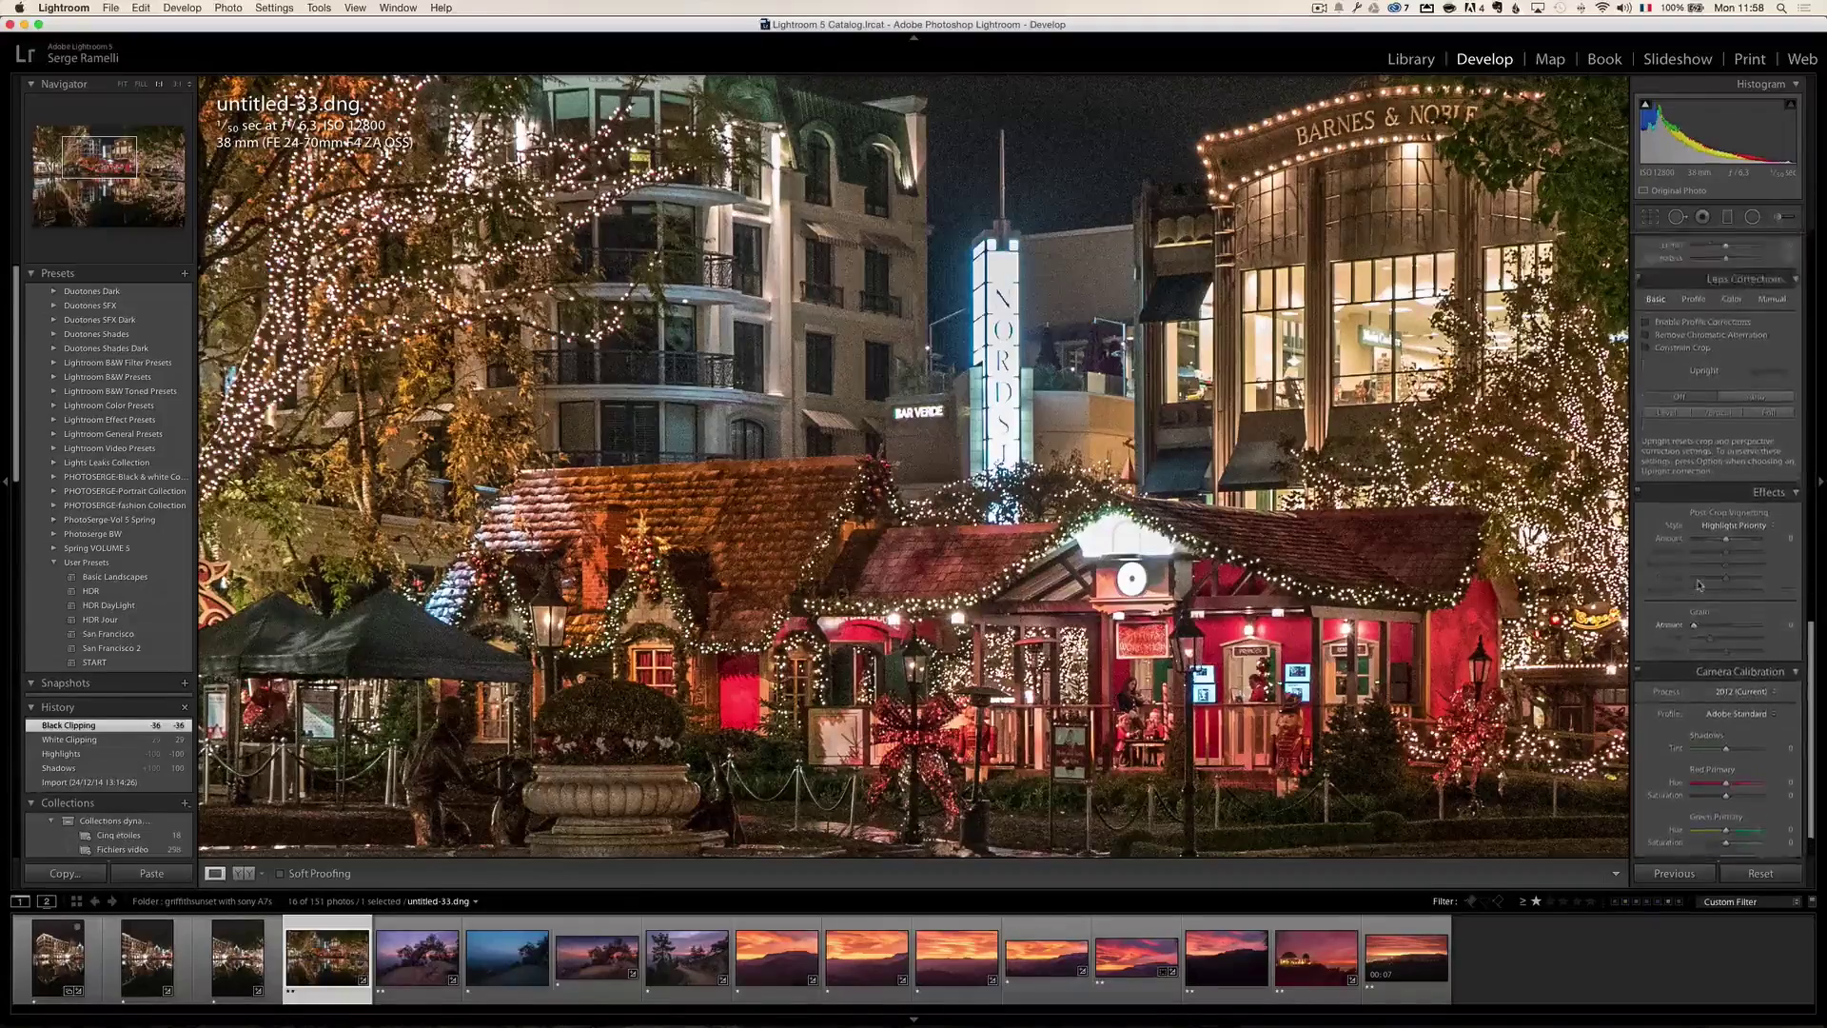
pyautogui.scroll(3, 1701, 584)
pyautogui.moveTo(1694, 433); pyautogui.dragTo(1708, 434)
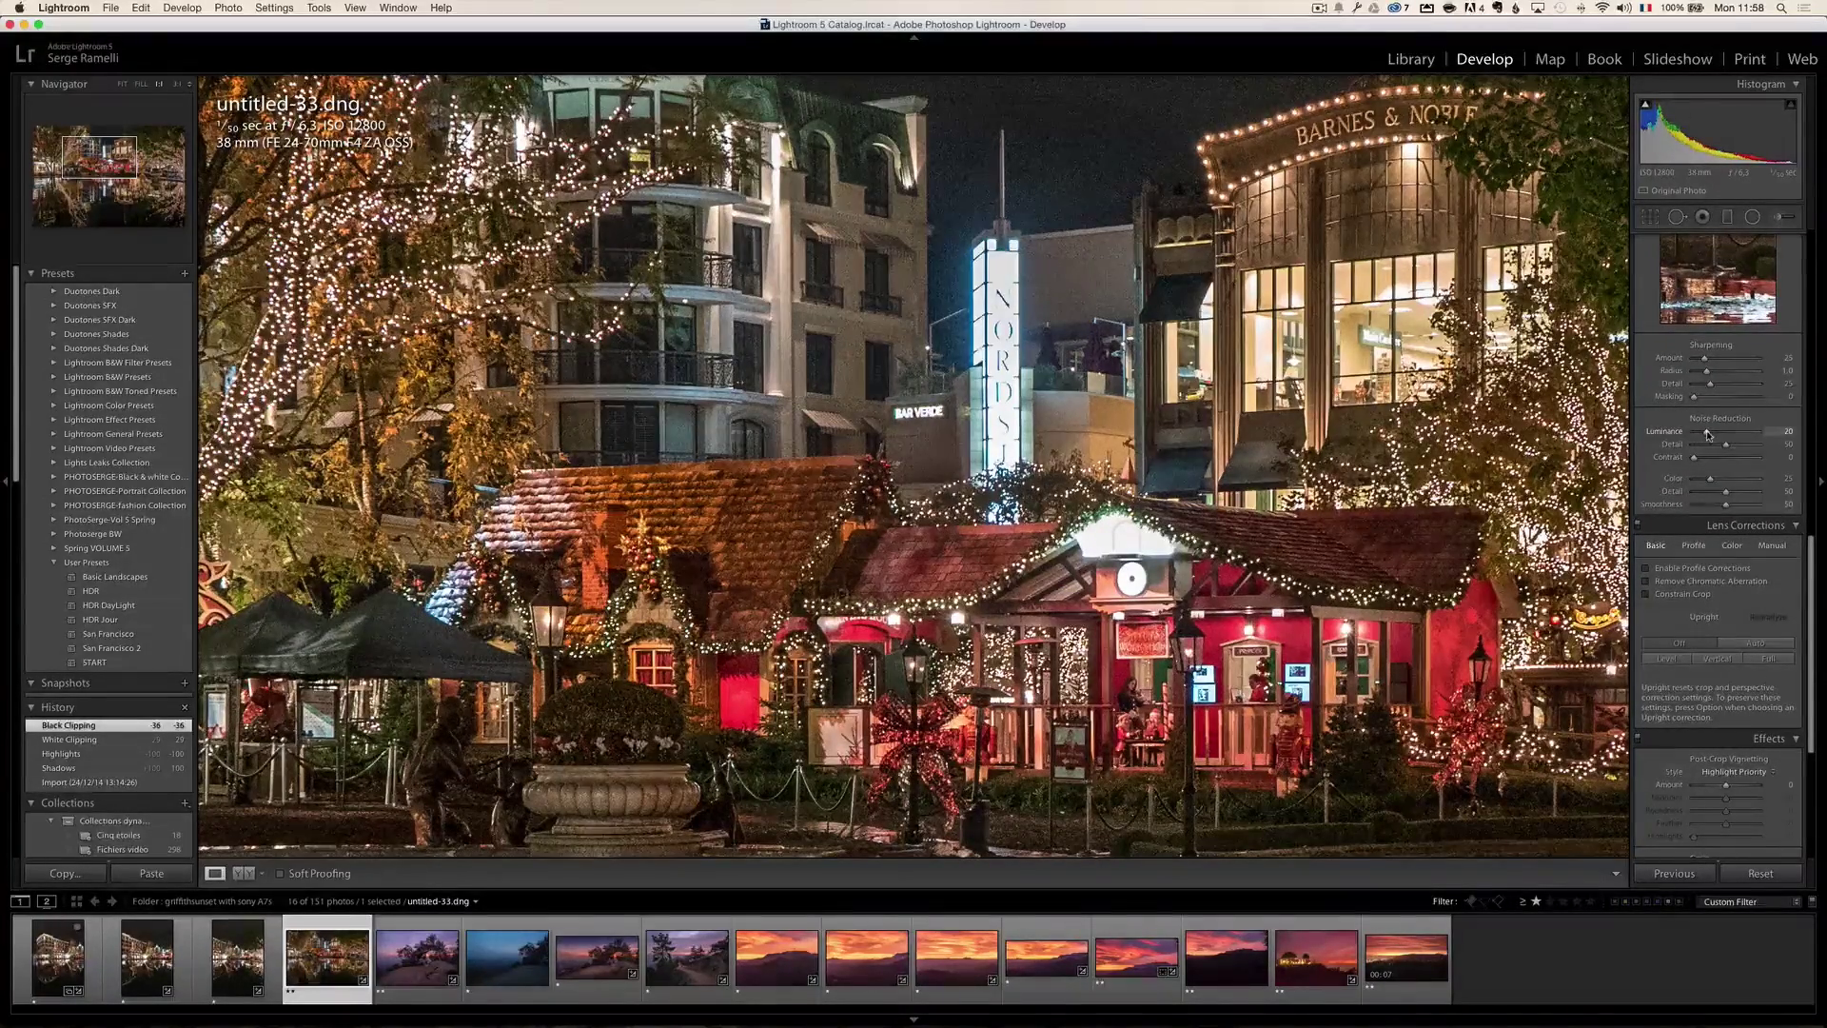
pyautogui.moveTo(1705, 359); pyautogui.dragTo(1727, 407)
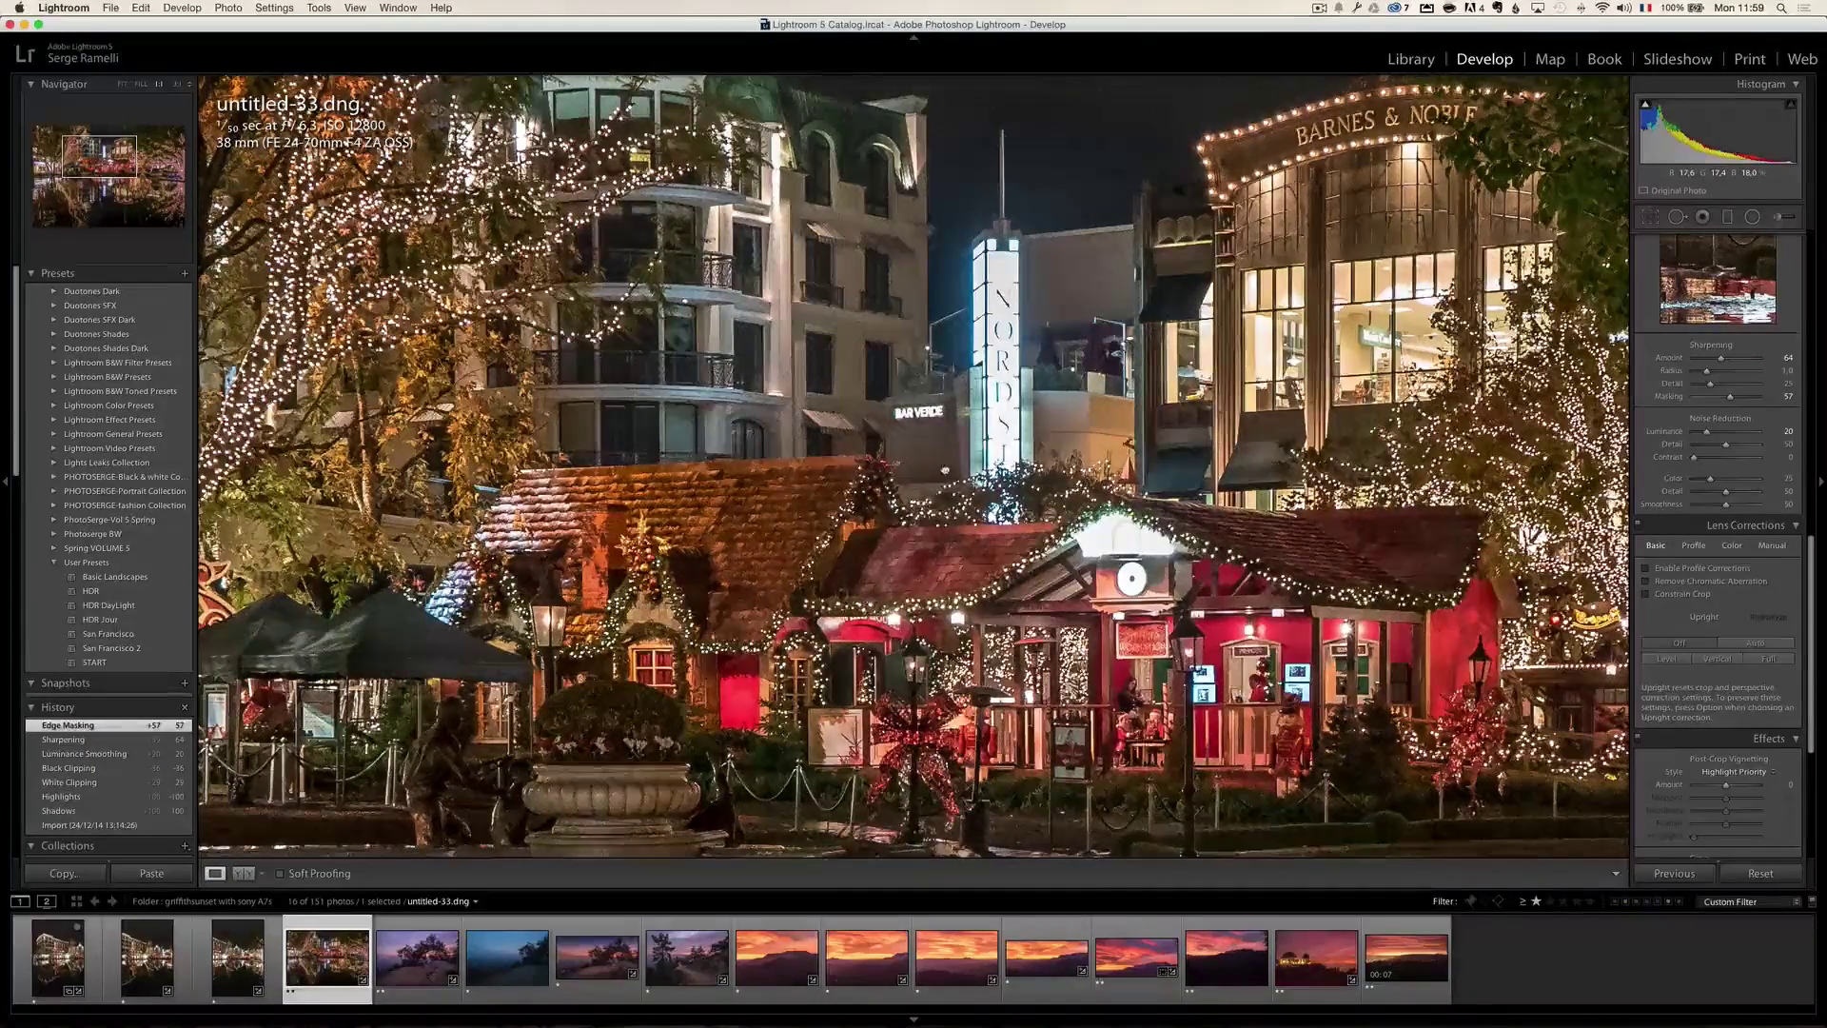
# Inspect another area, return to the full view, and open the Hollywood sunset untitled-76
pyautogui.moveTo(751, 333); pyautogui.dragTo(945, 469)
pyautogui.click(935, 381)
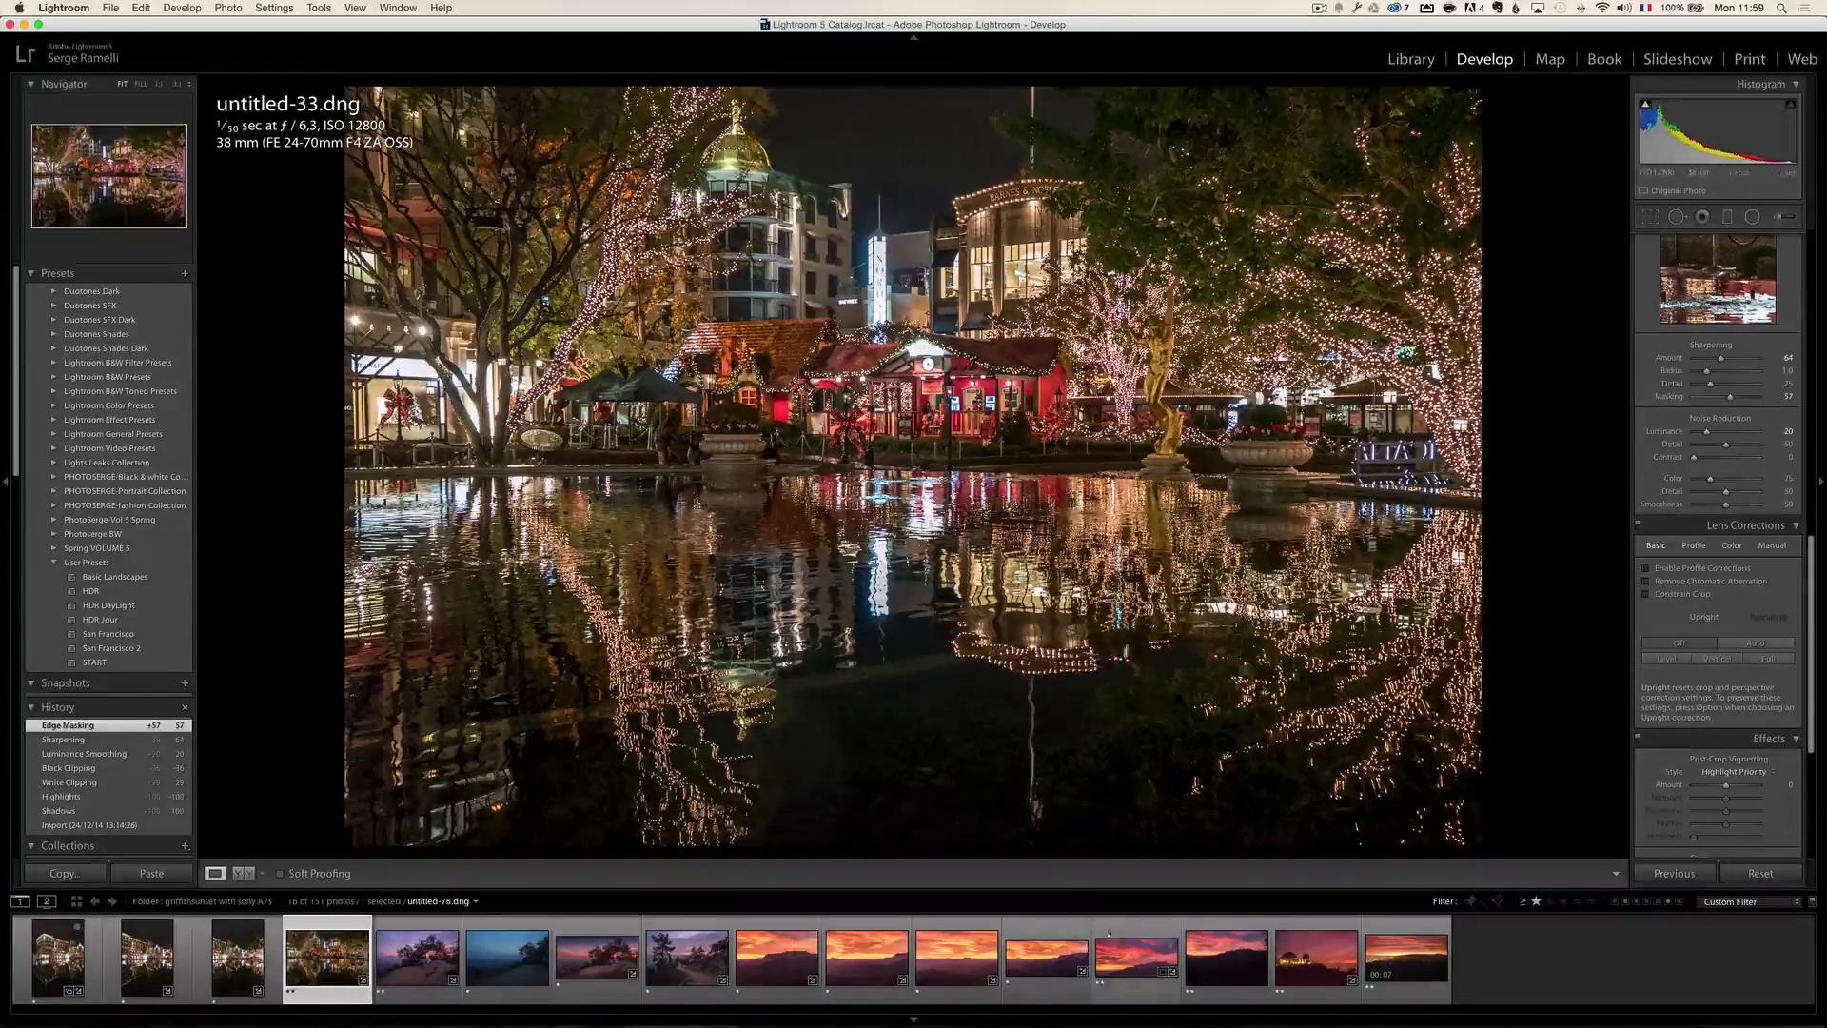
pyautogui.click(1137, 954)
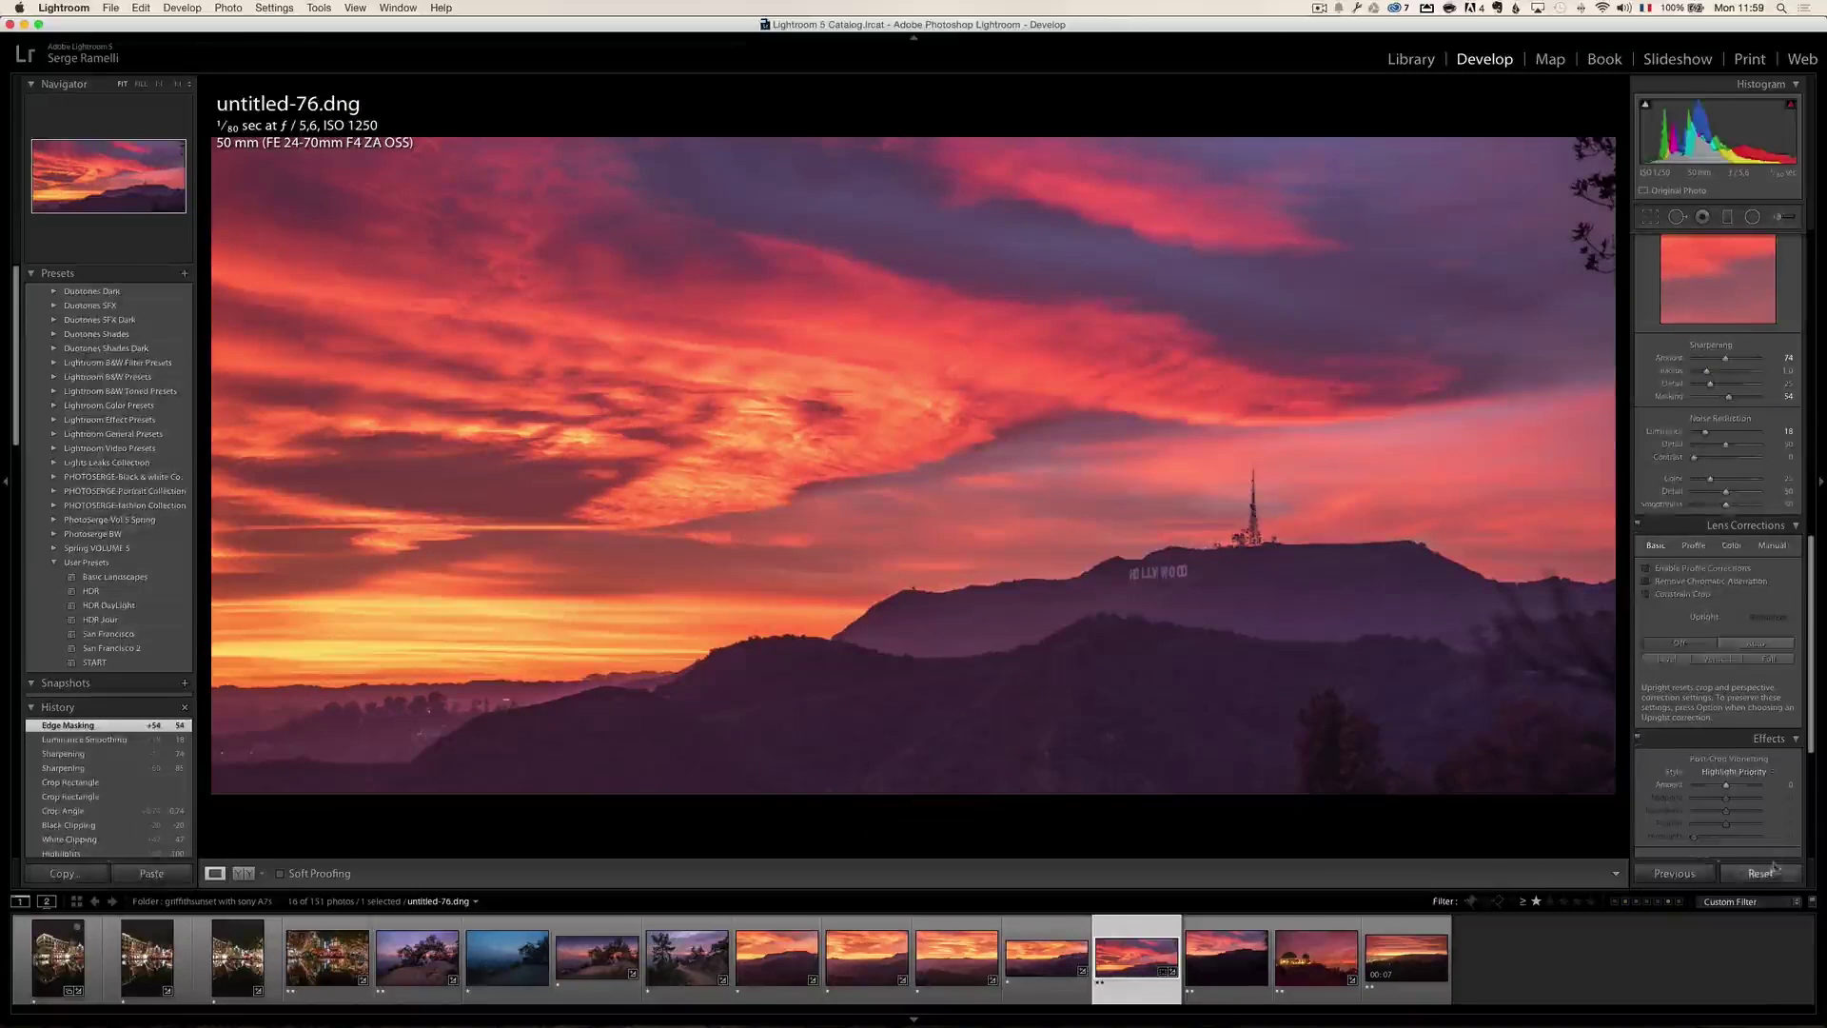
# Reset the develop settings on untitled-76, then on the untitled-33 night photo
pyautogui.click(1760, 873)
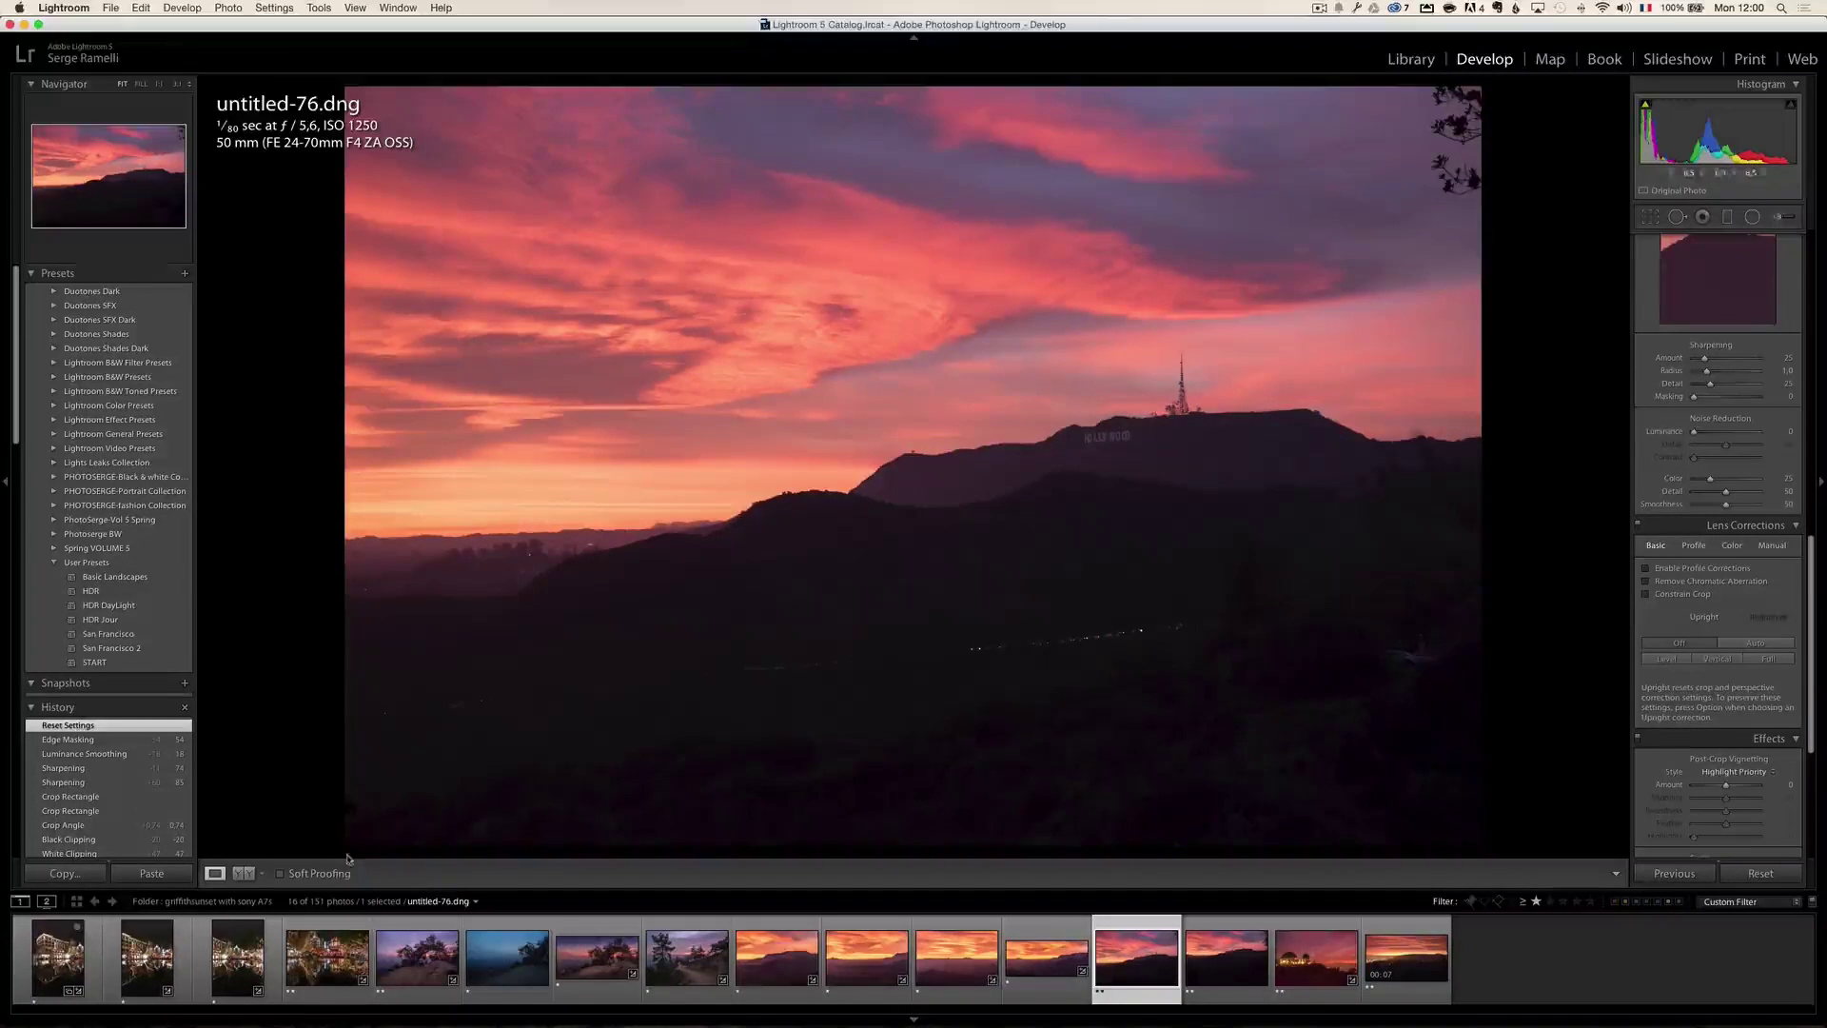
pyautogui.click(301, 983)
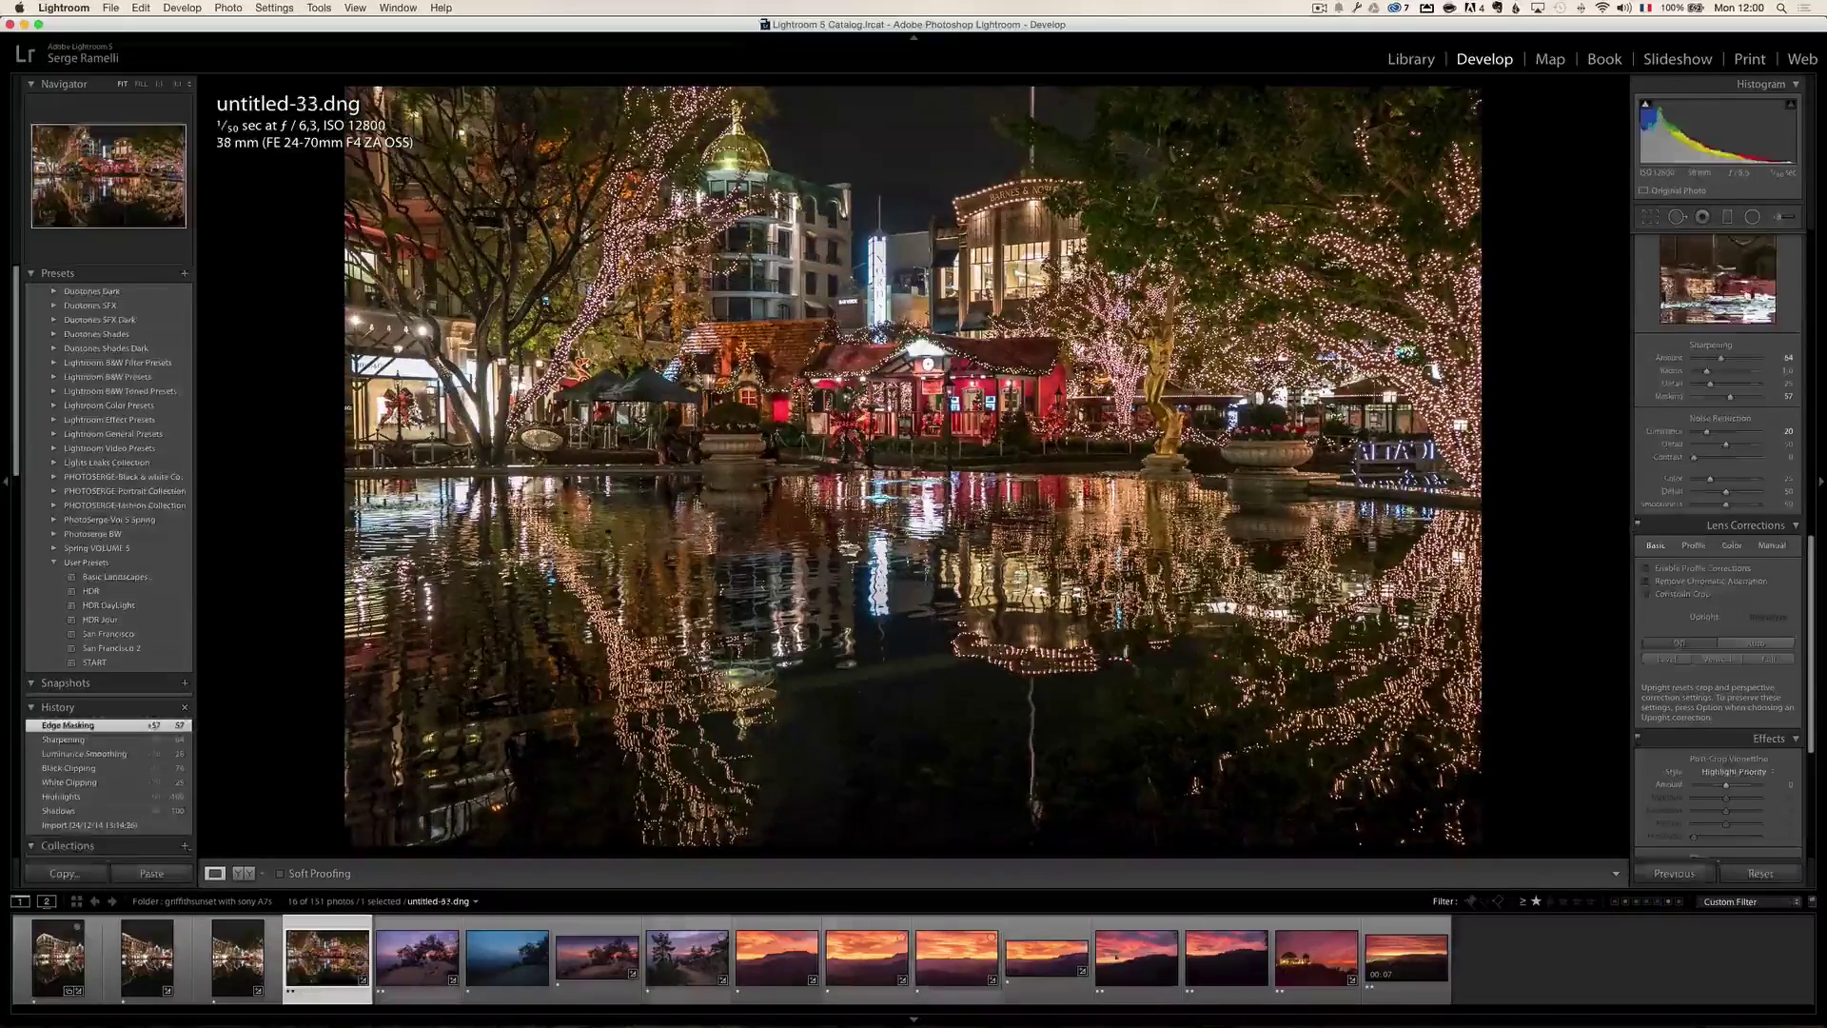
pyautogui.click(1760, 873)
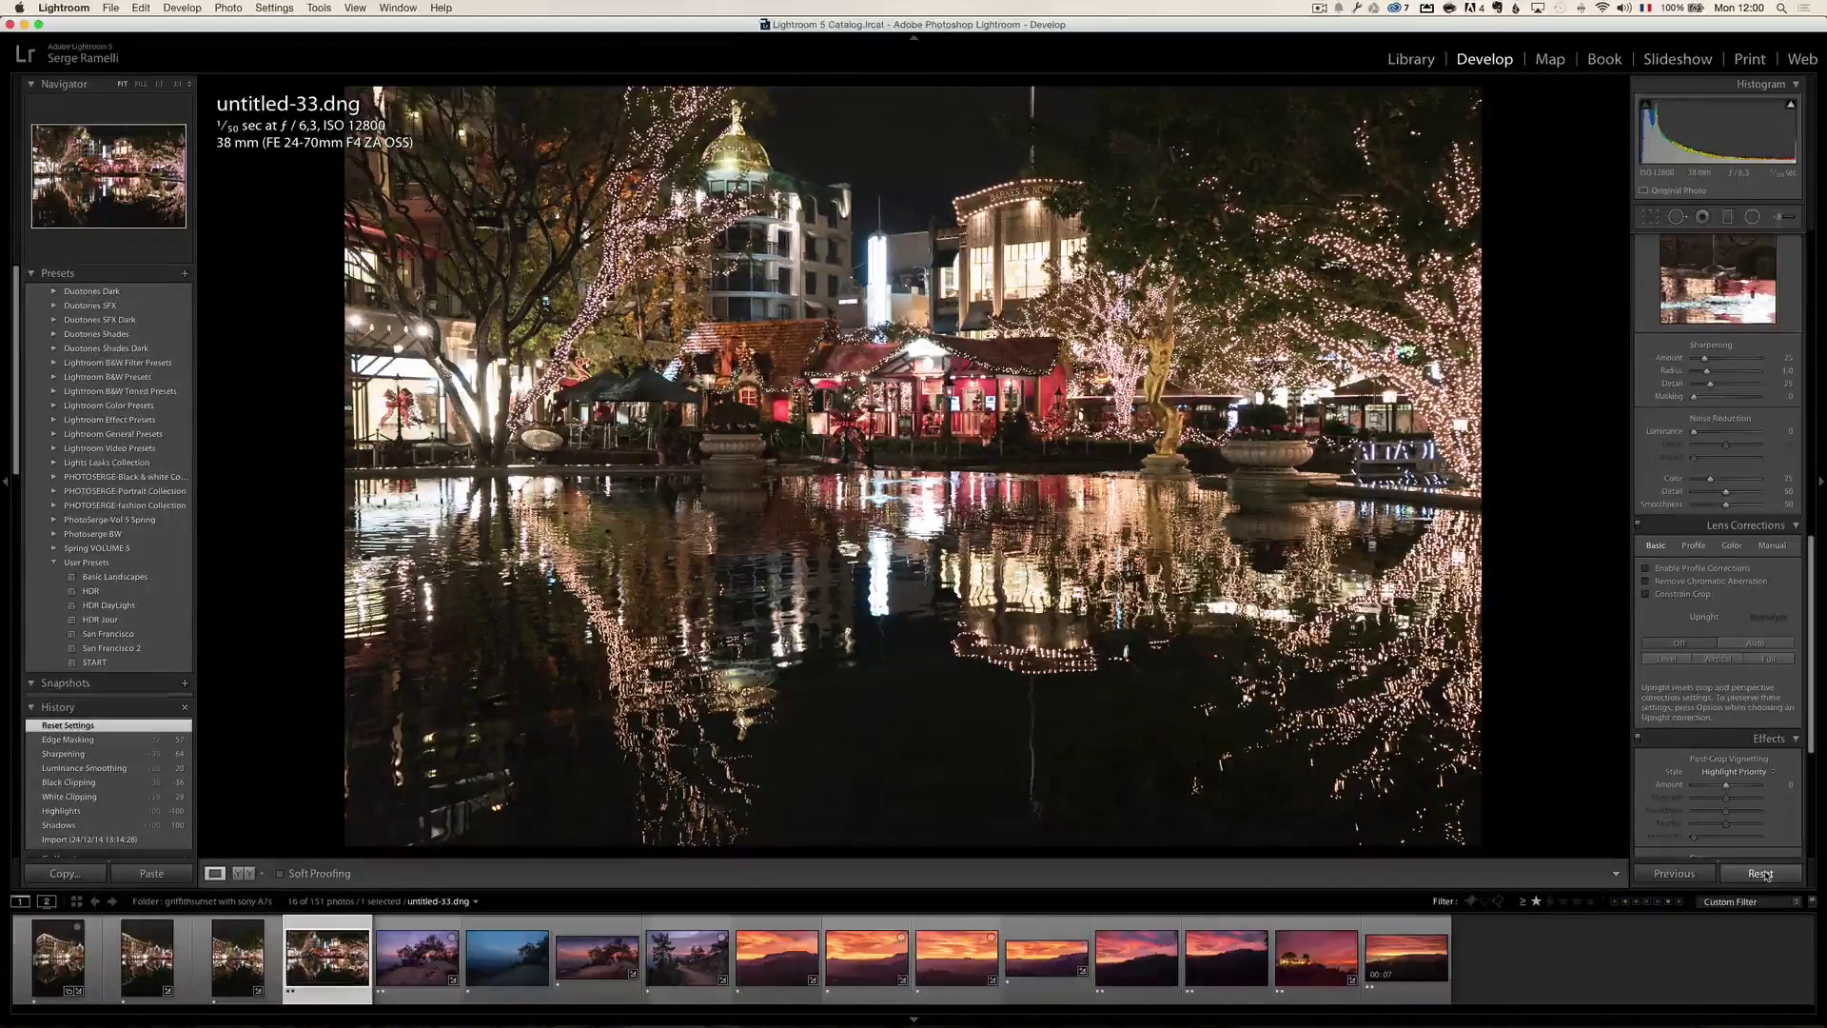